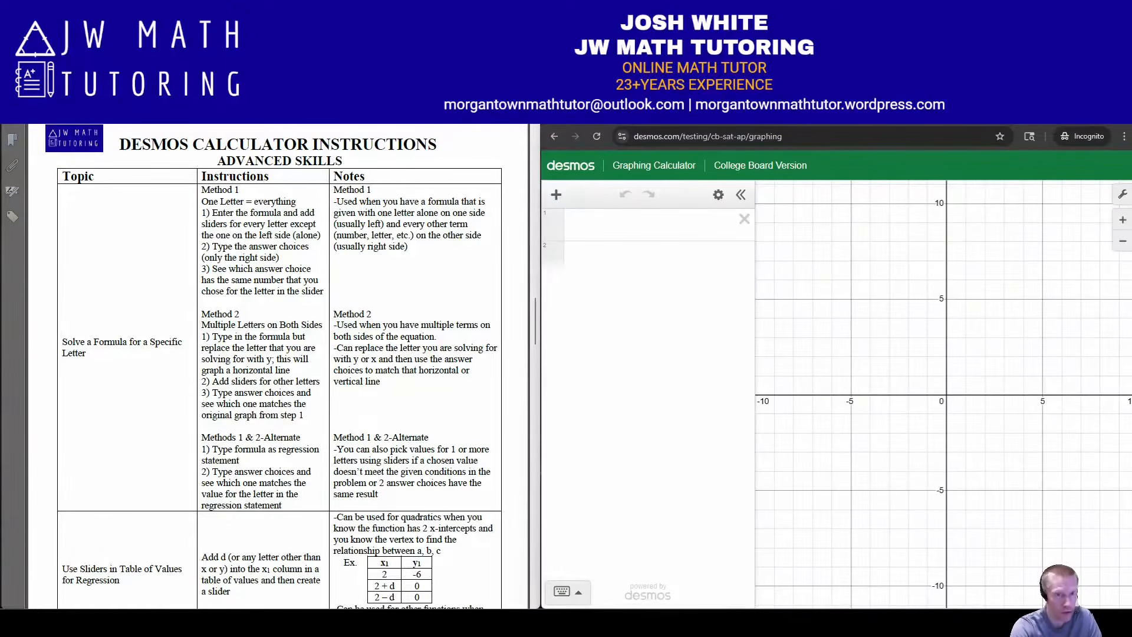
Underline "One Letter = everything" and "Multiple Letters on Both Sides" in the instructions table, and clear the underlines
drag(201, 206, 302, 208)
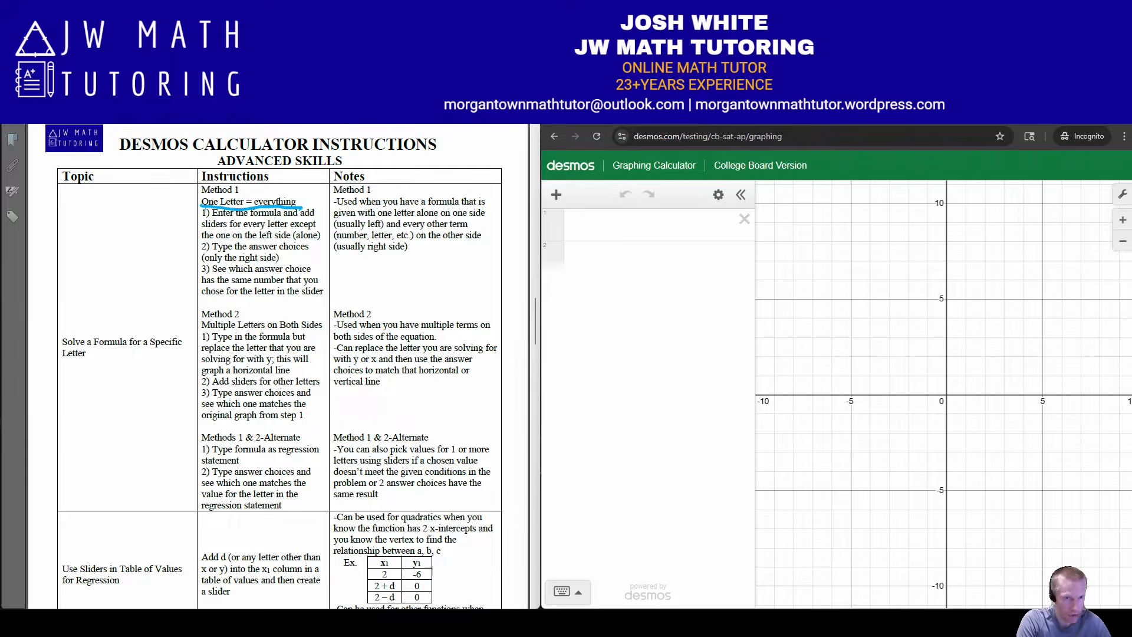
drag(210, 333, 323, 332)
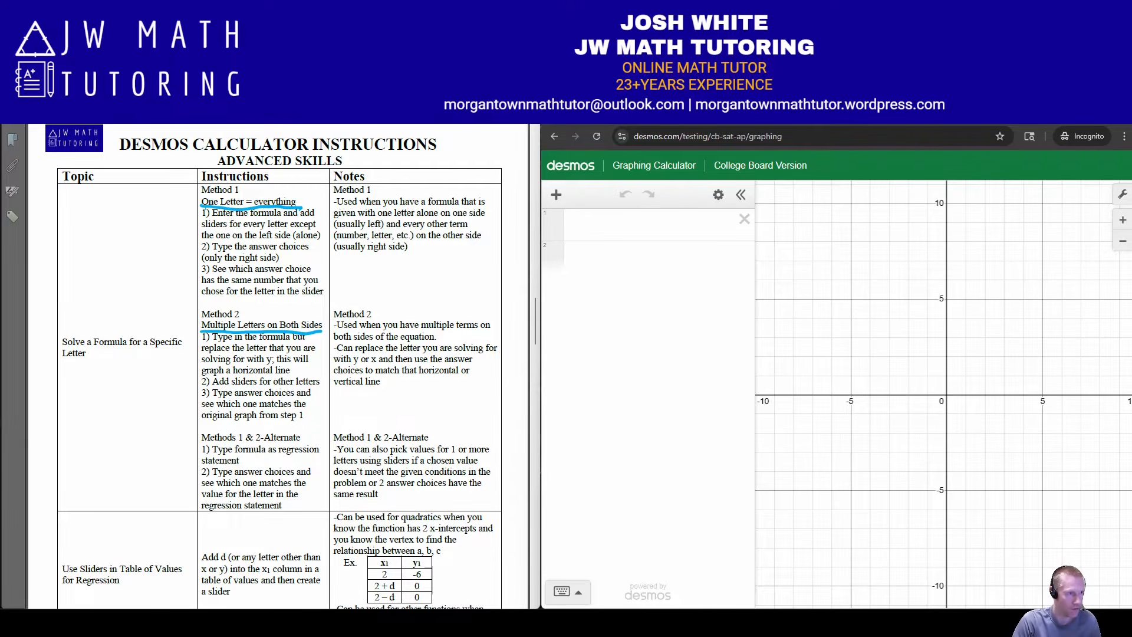
key(Escape)
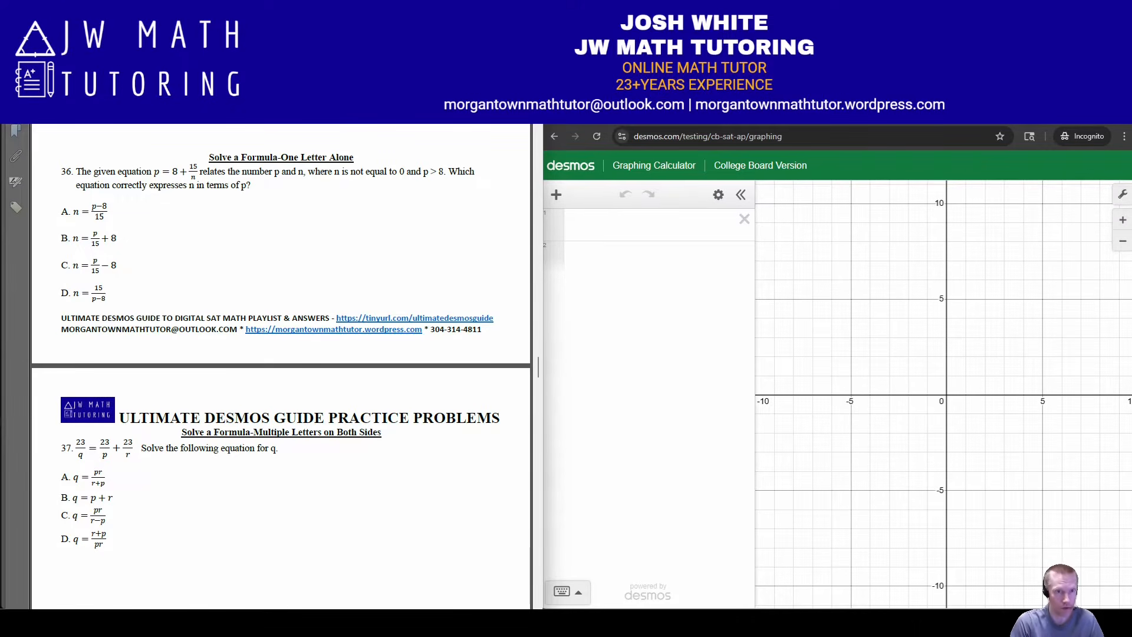
Enter problem 36's formula as the regression p ~ 8 + 15/n in the first expression line
click(636, 225)
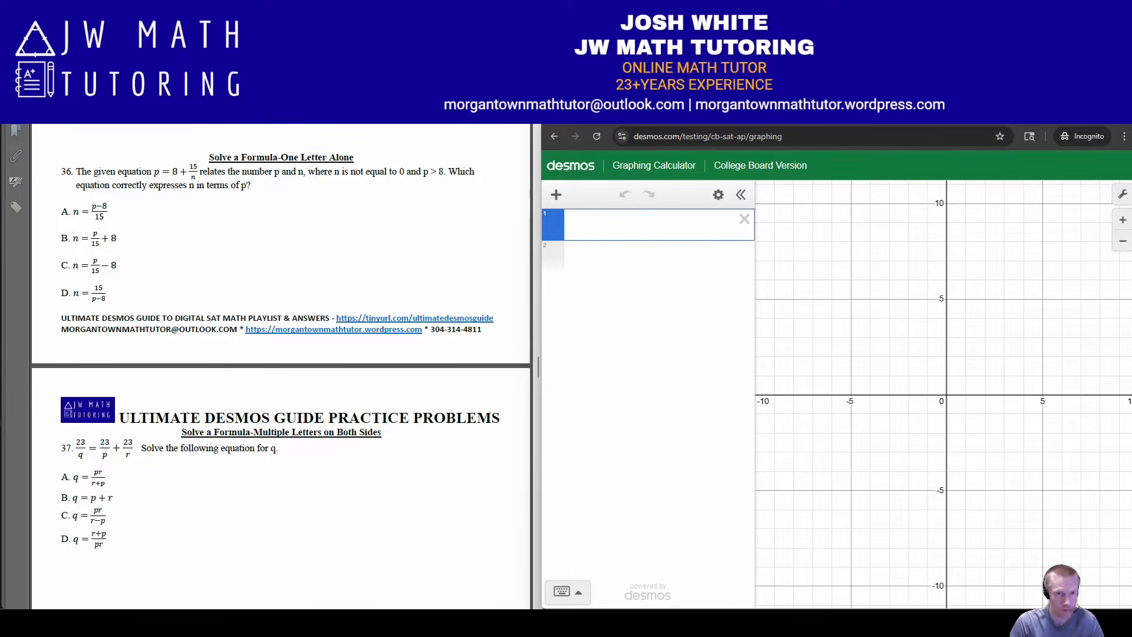
drag(541, 470, 543, 471)
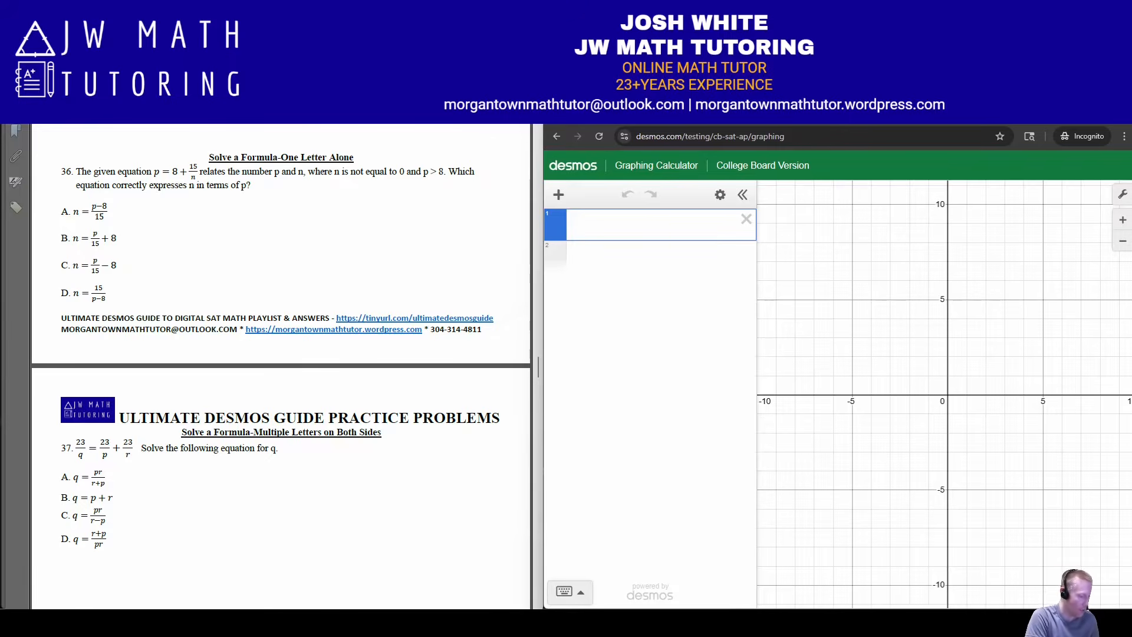
text(p)
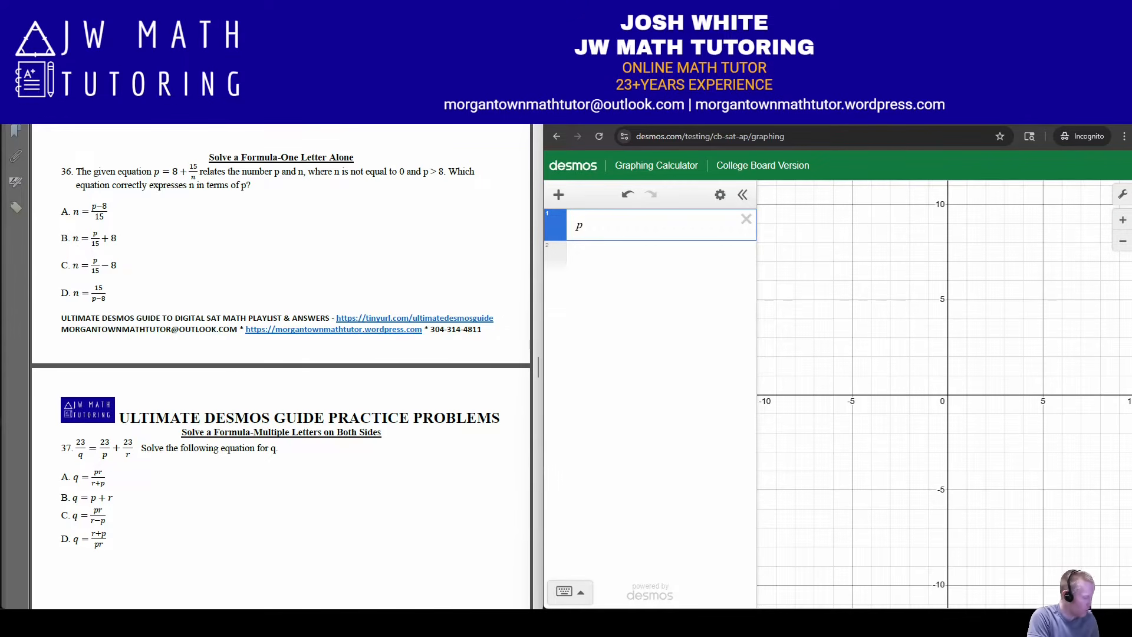
text(~8)
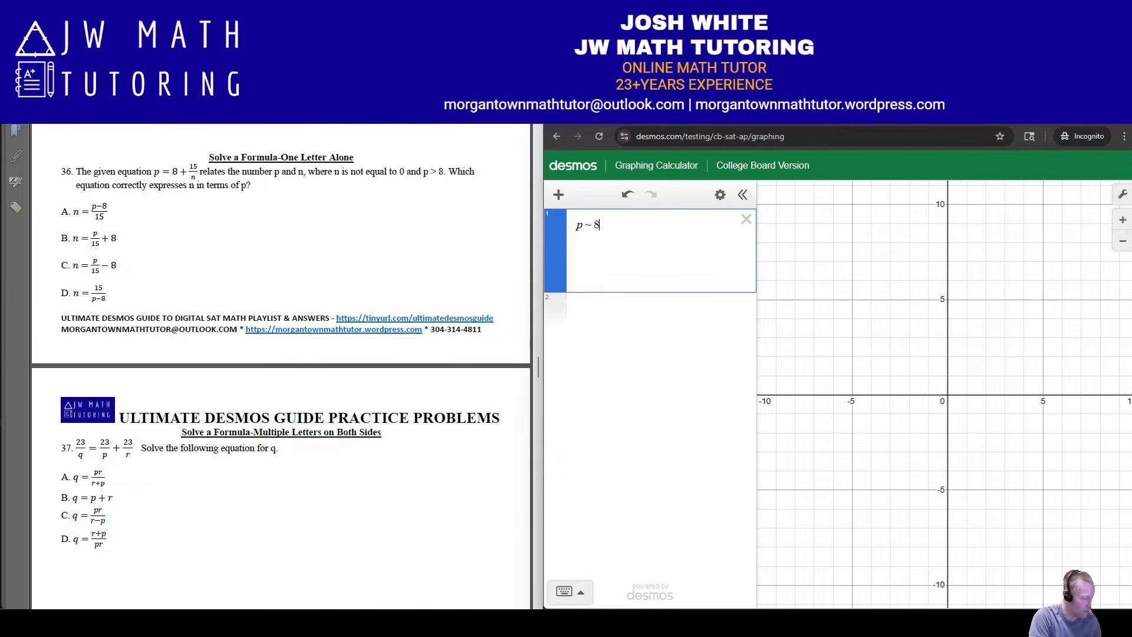
text(+15/n)
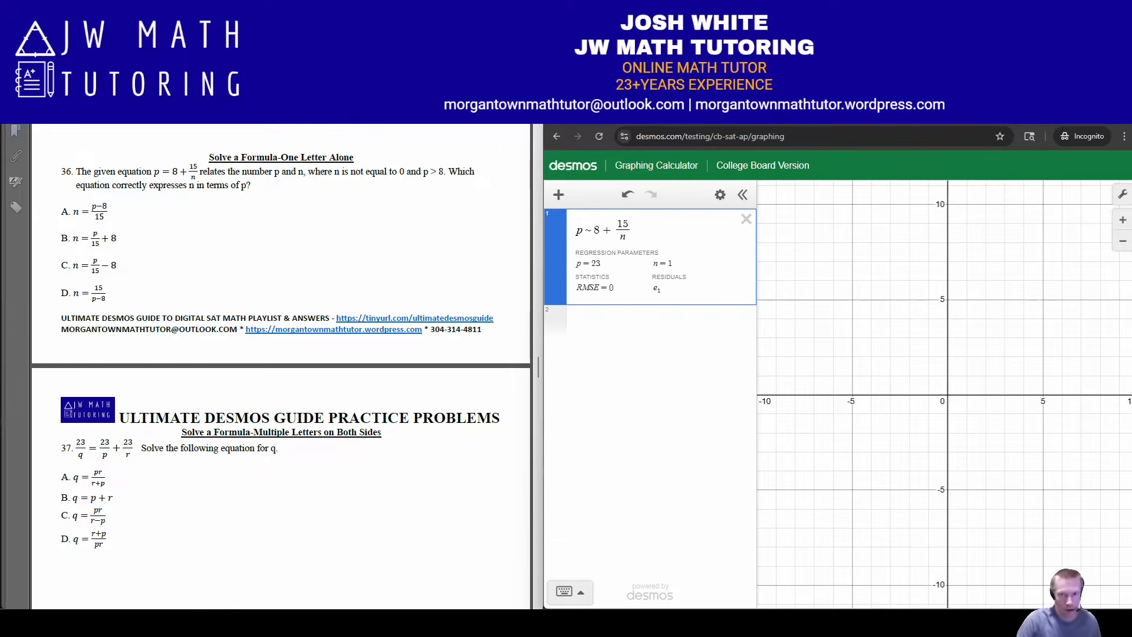
key(Return)
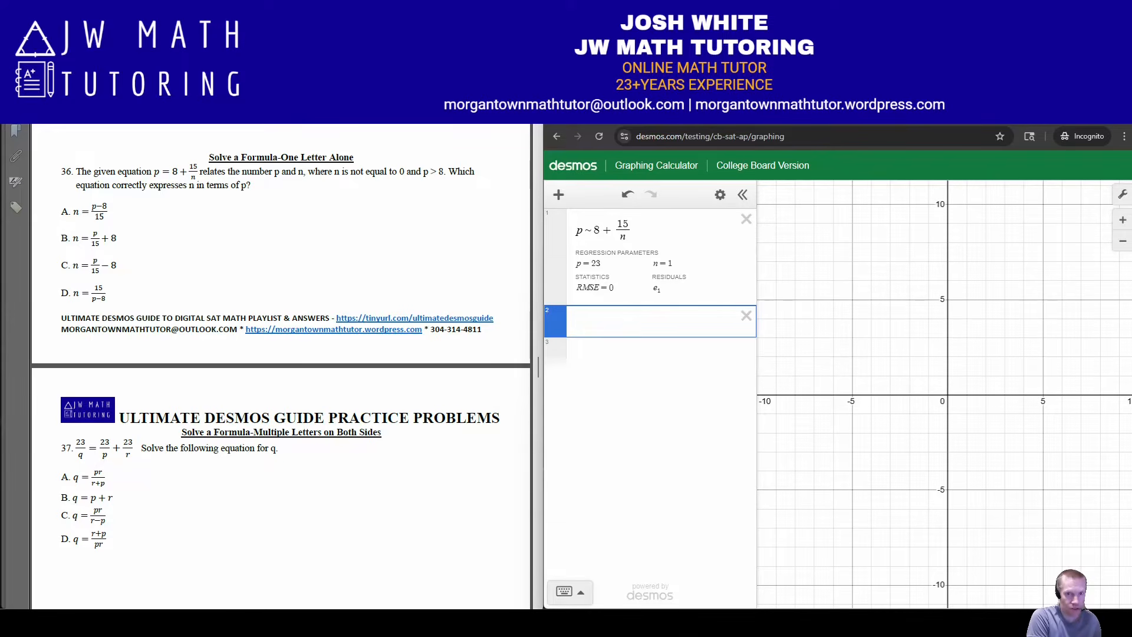
Evaluate answer choices A and B of problem 36 as the expressions (p − 8)/15 and p/15 + 8
text(/p-8/15)
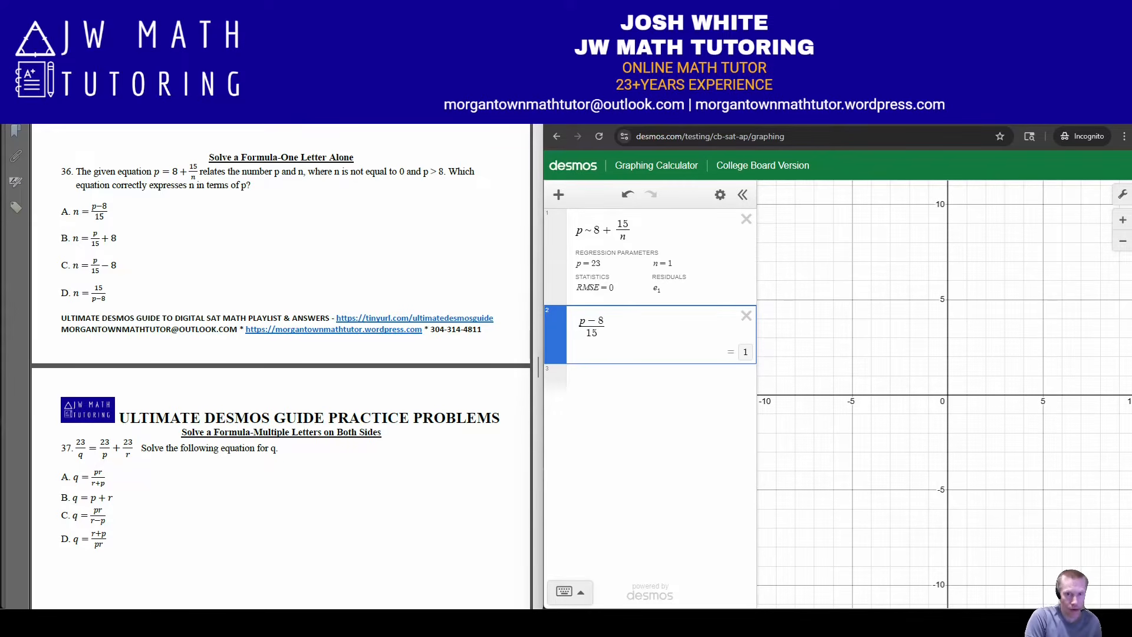
key(Return)
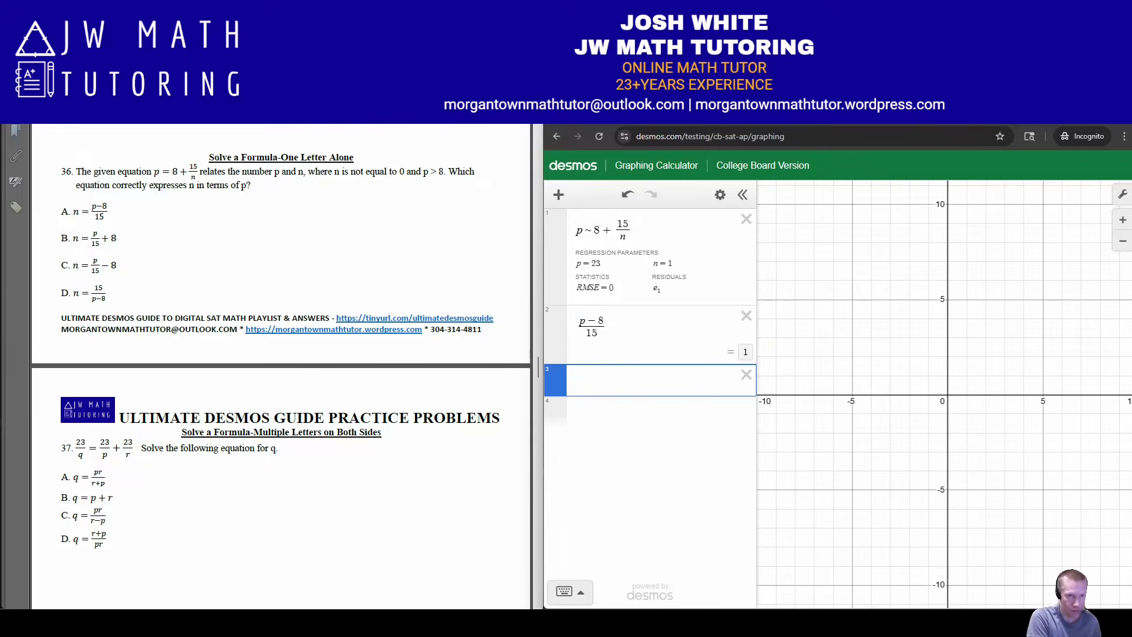
text(p/)
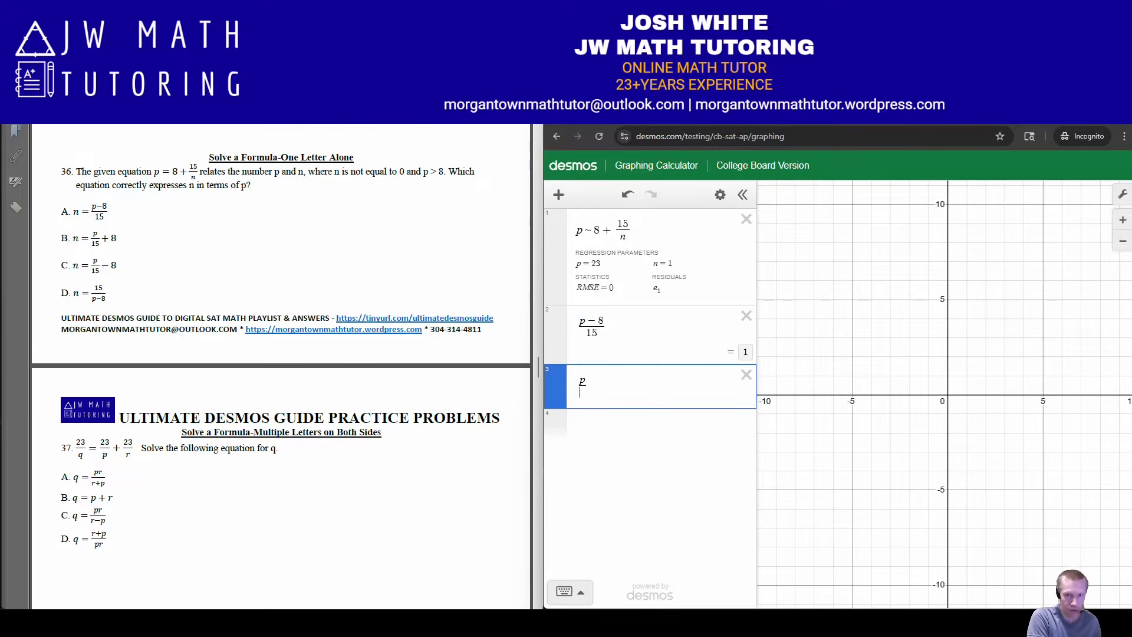
text(15+8)
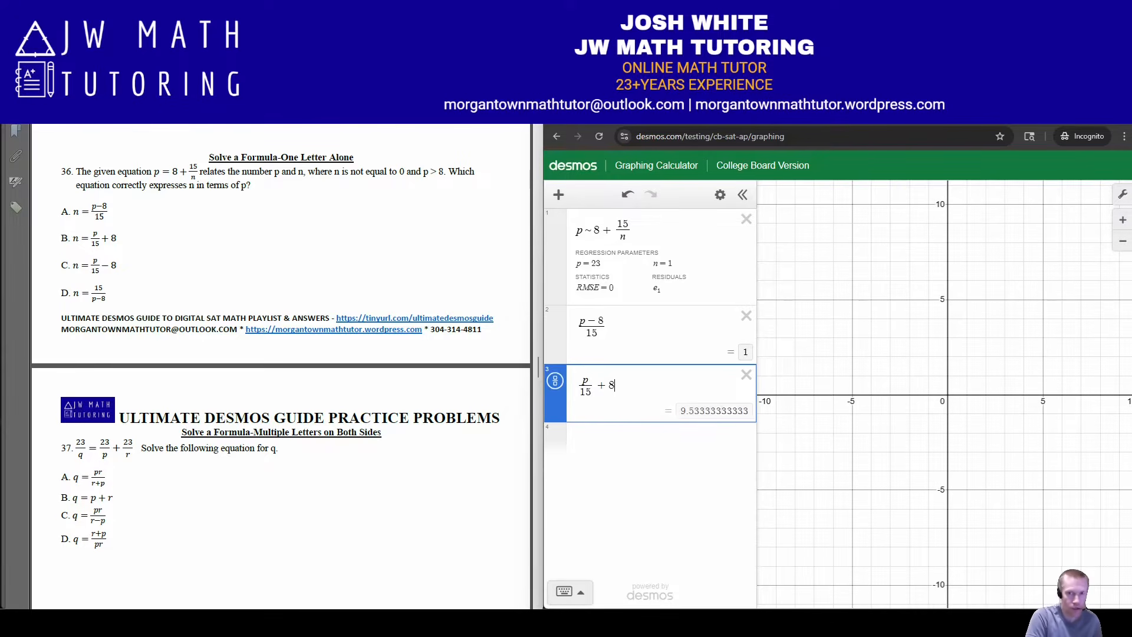
key(Return)
Evaluate answer choices C and D of problem 36 as the expressions p/15 − 8 and 15/(p − 8)
text(p)
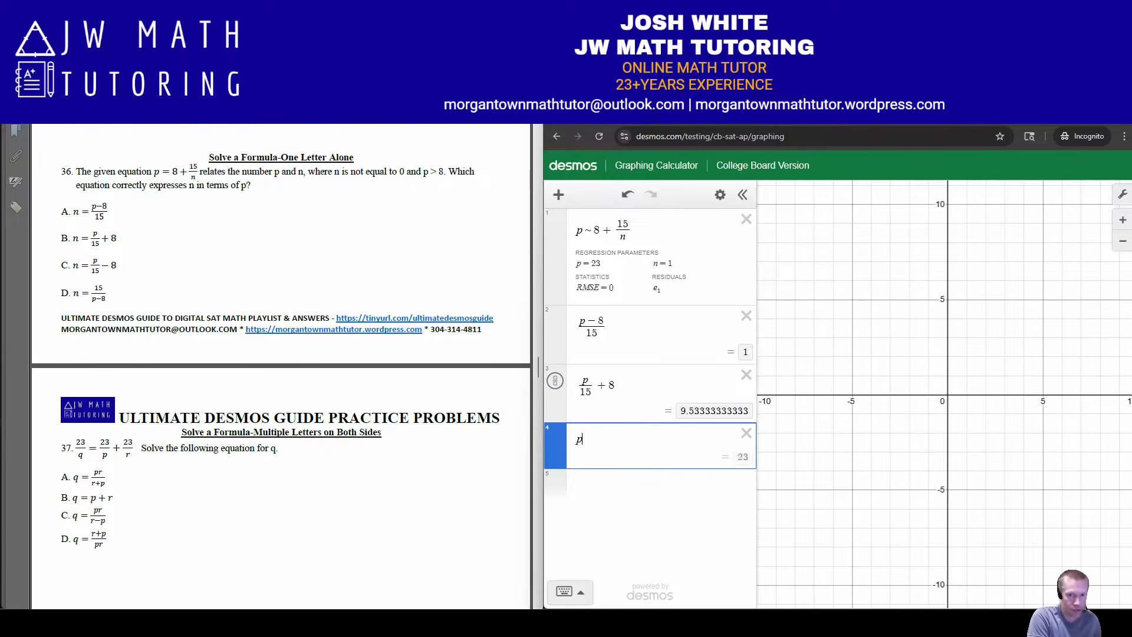
text(/15-8)
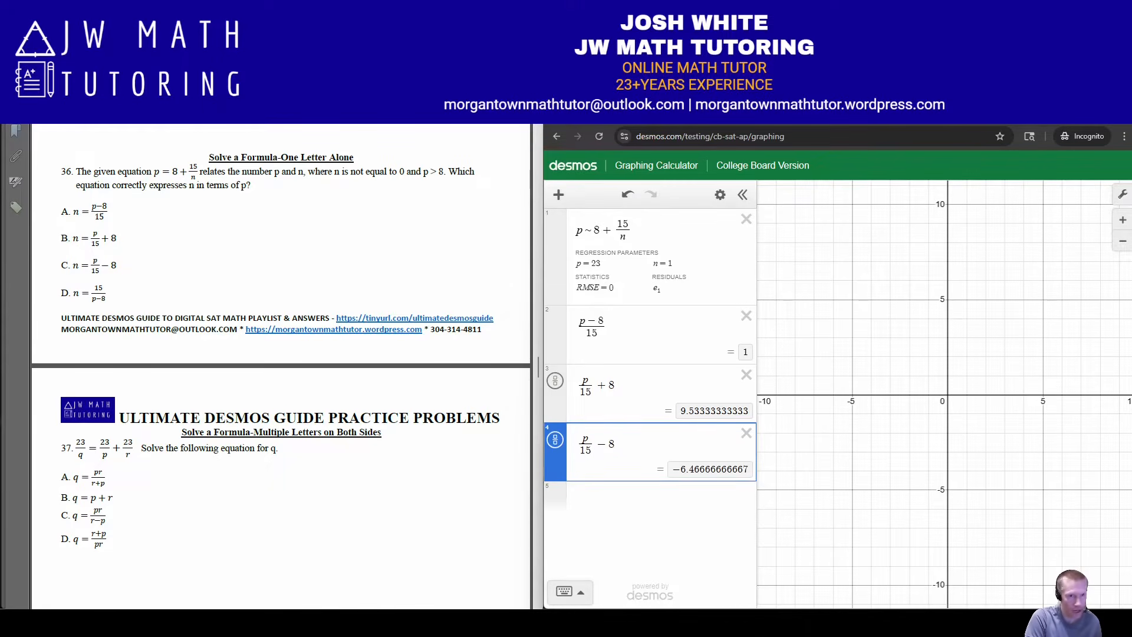
key(Return)
text(15/p-8)
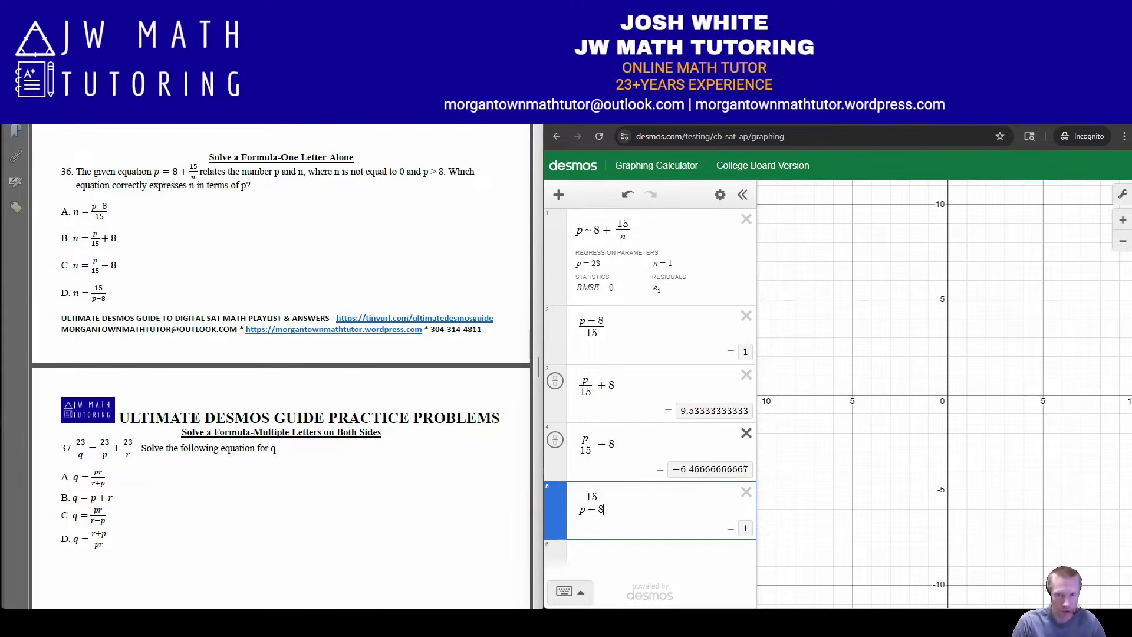
Delete the p/15 − 8 and p/15 + 8 expressions, and define n = 2 on a new line
click(746, 433)
click(746, 375)
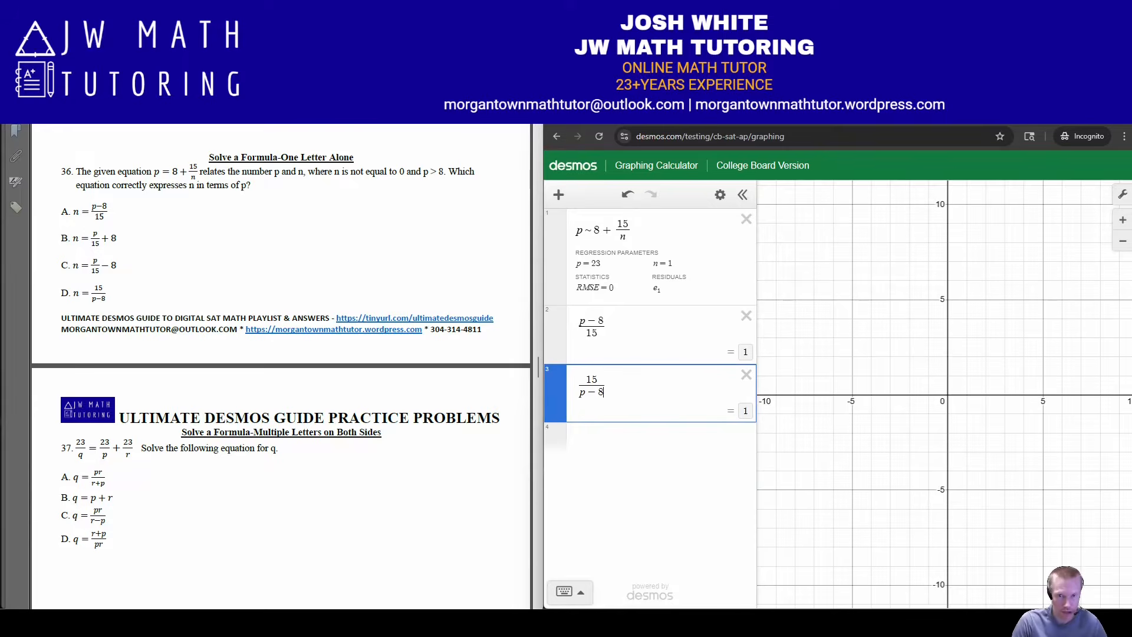
key(Return)
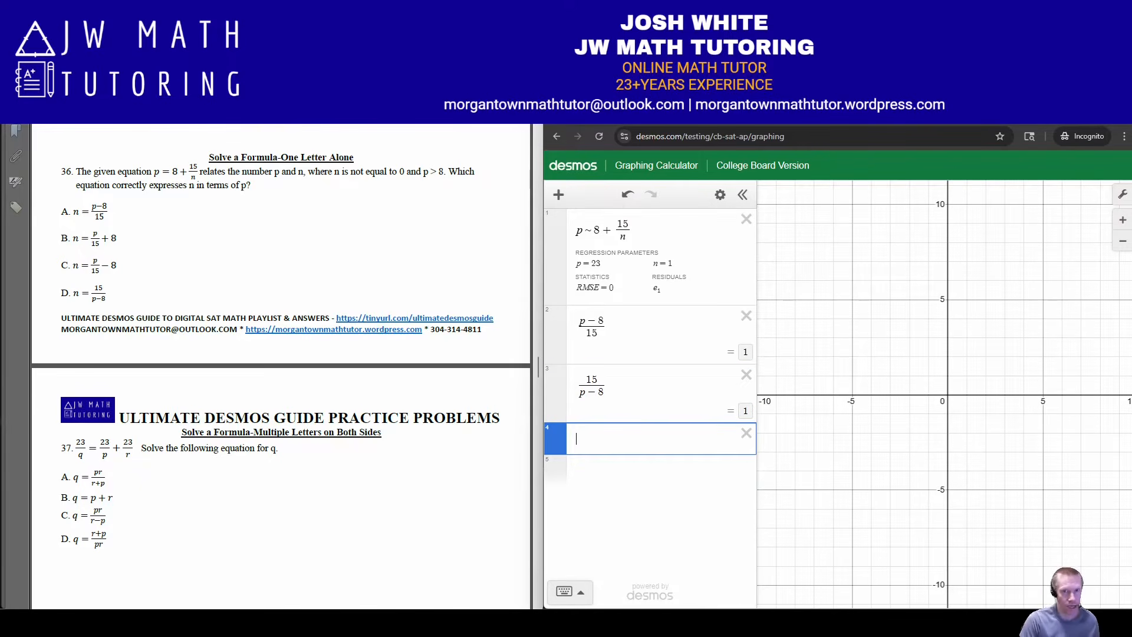
text(n )
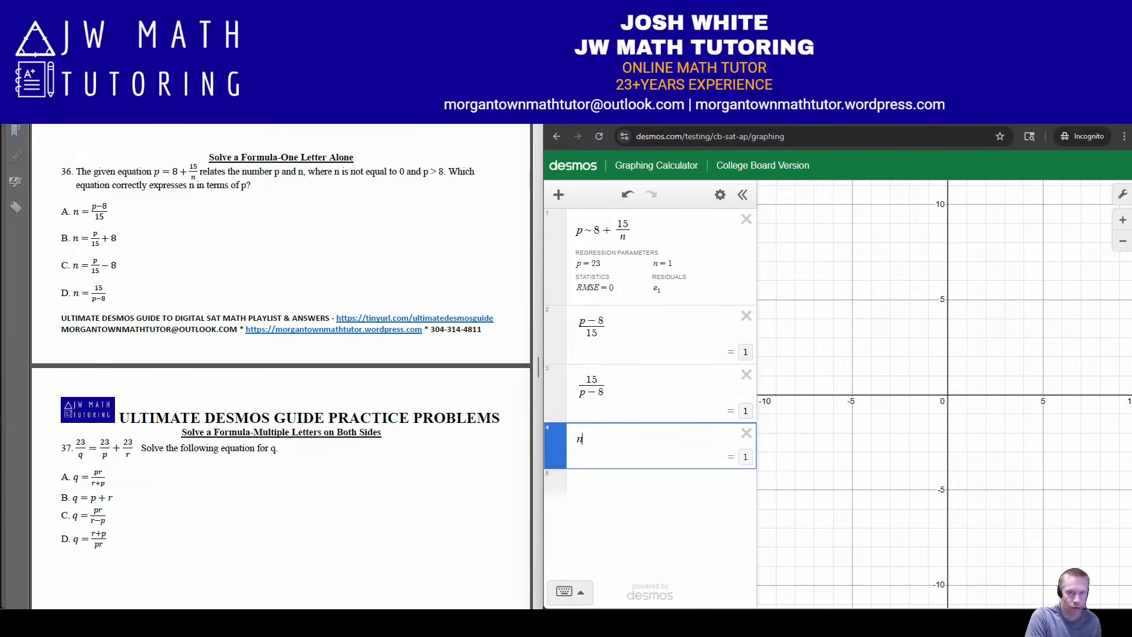
text(= )
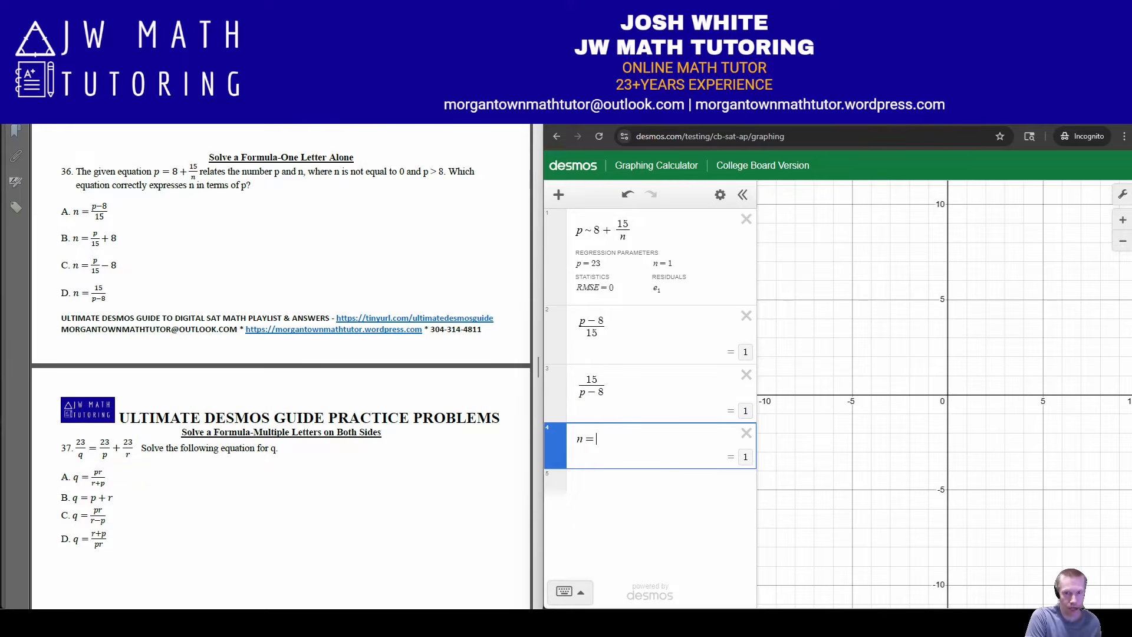
text(2)
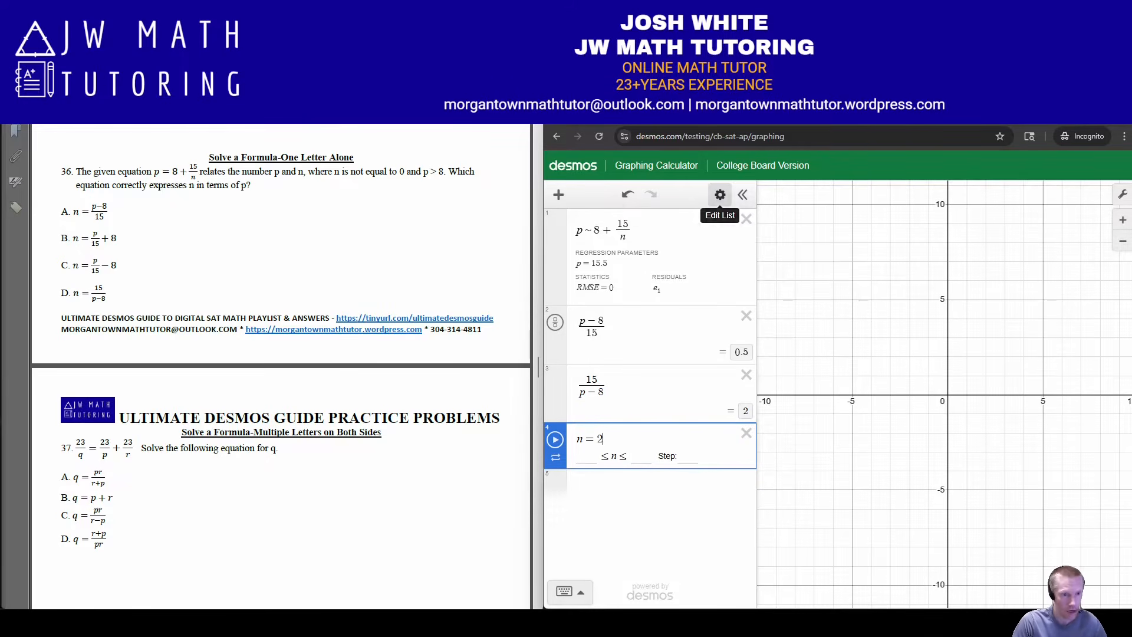
Clear all expressions from the graphing calculator
click(720, 194)
click(567, 193)
scroll(282, 366, down, 3)
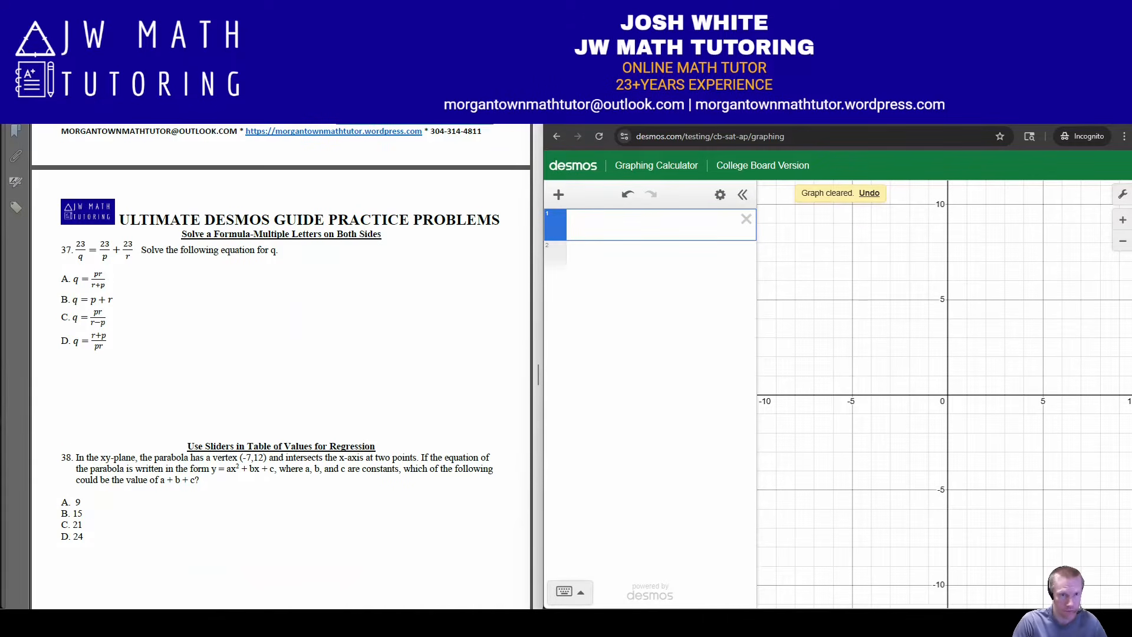
Enter problem 37's equation as the regression 23/q ~ 23/p + 23/r
text(23/q)
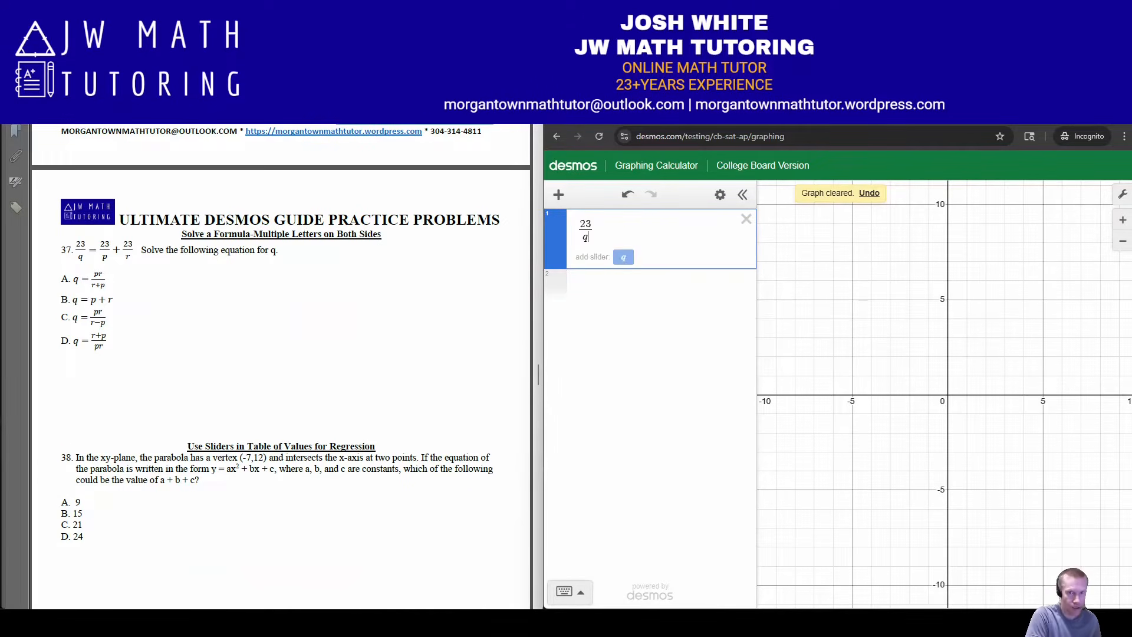
key(Right)
text(~23/p)
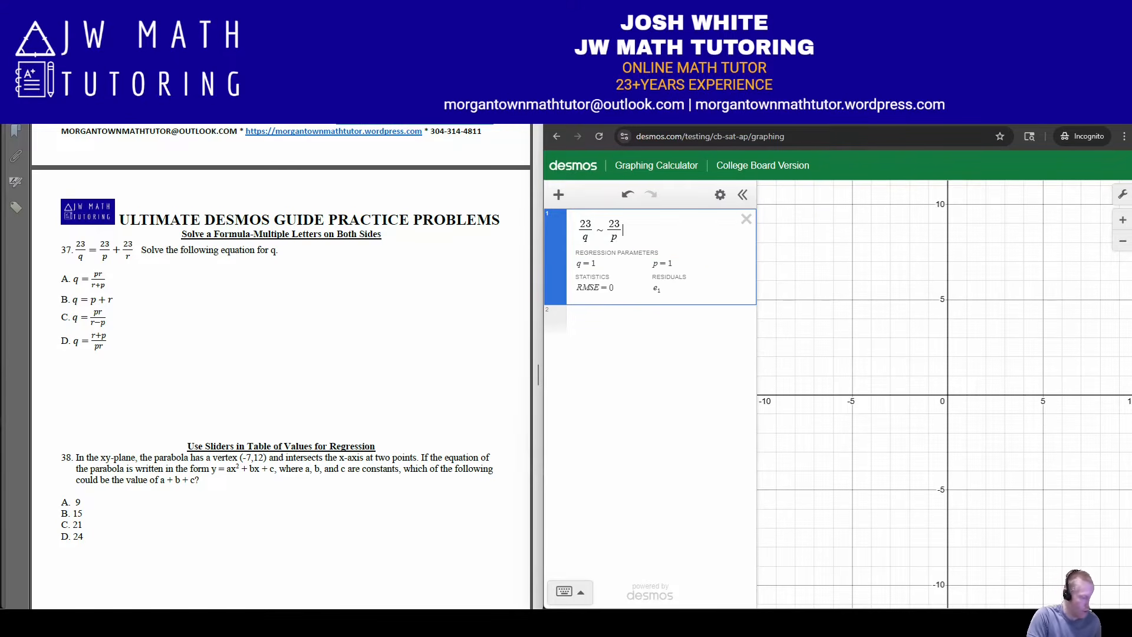
text(+23/r)
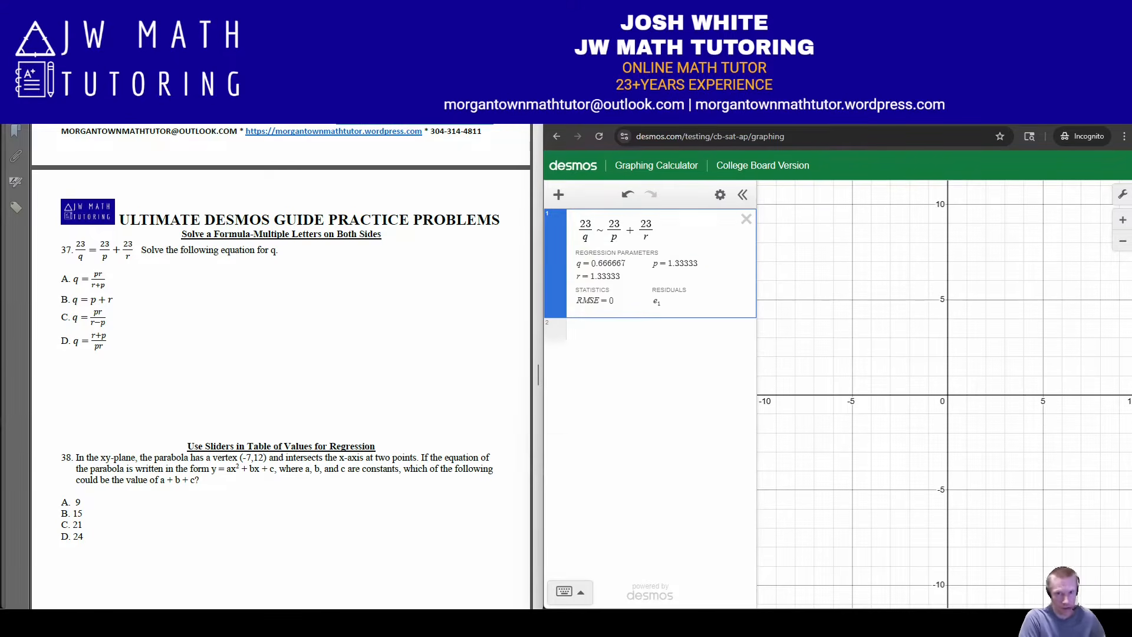
key(Return)
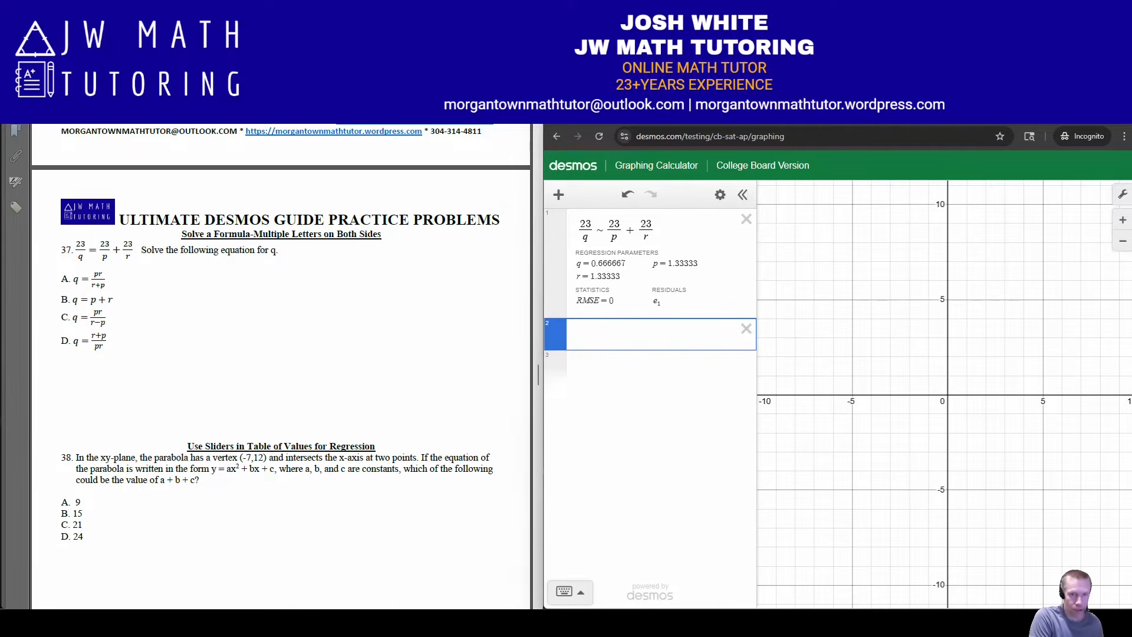
Evaluate answer choices A and B of problem 37 as the expressions pr/(r + p) and p + r
text(pr/r)
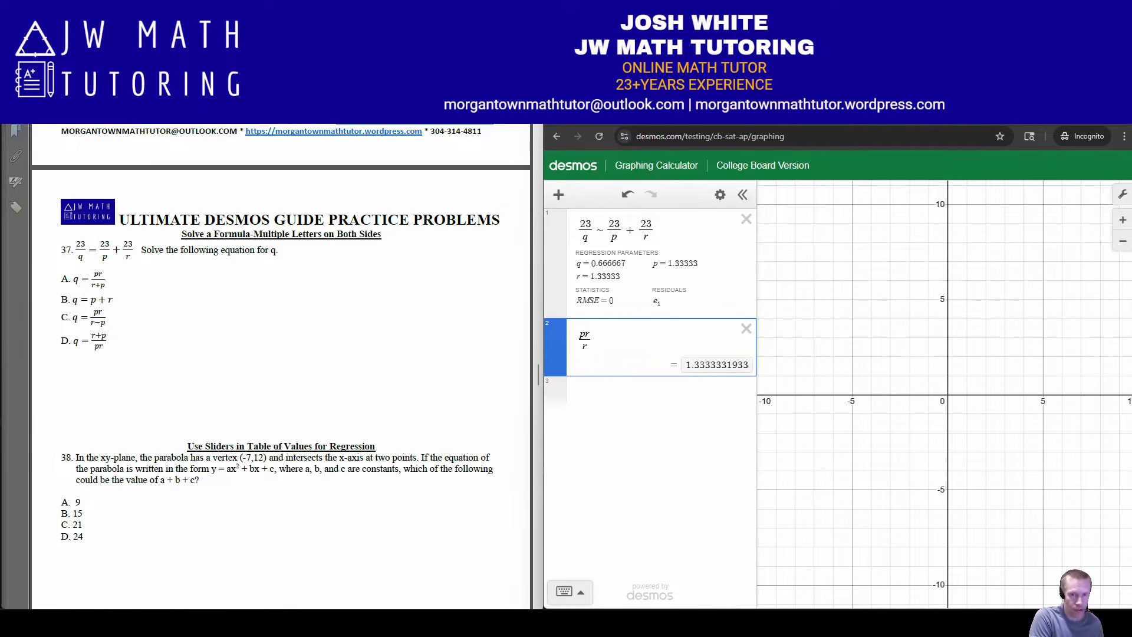
text(+p)
key(Return)
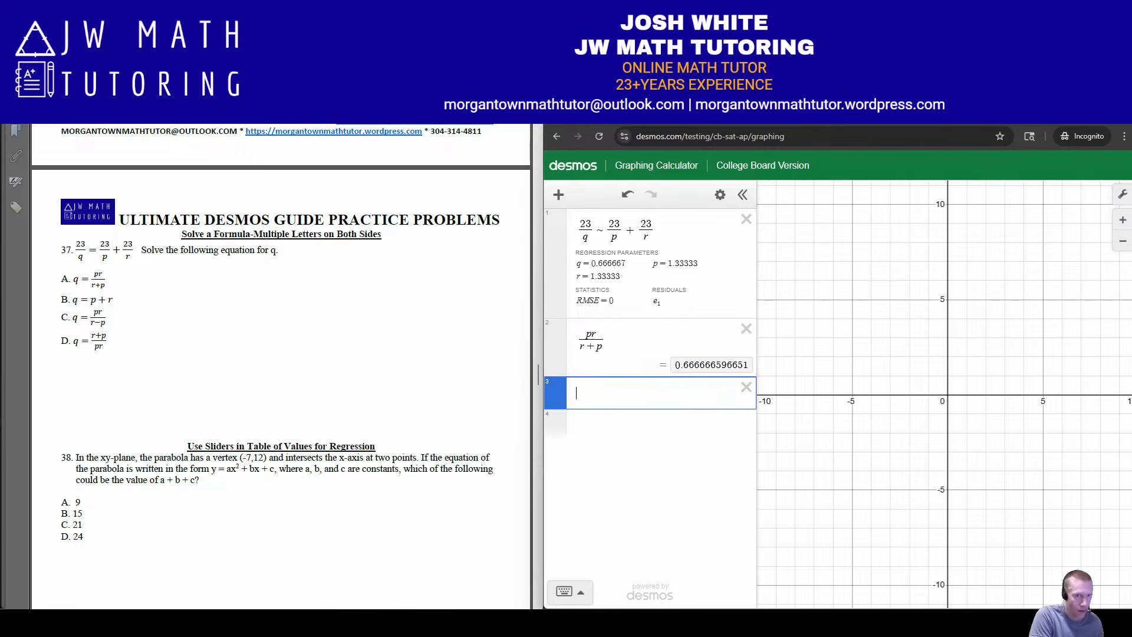
text(p+r)
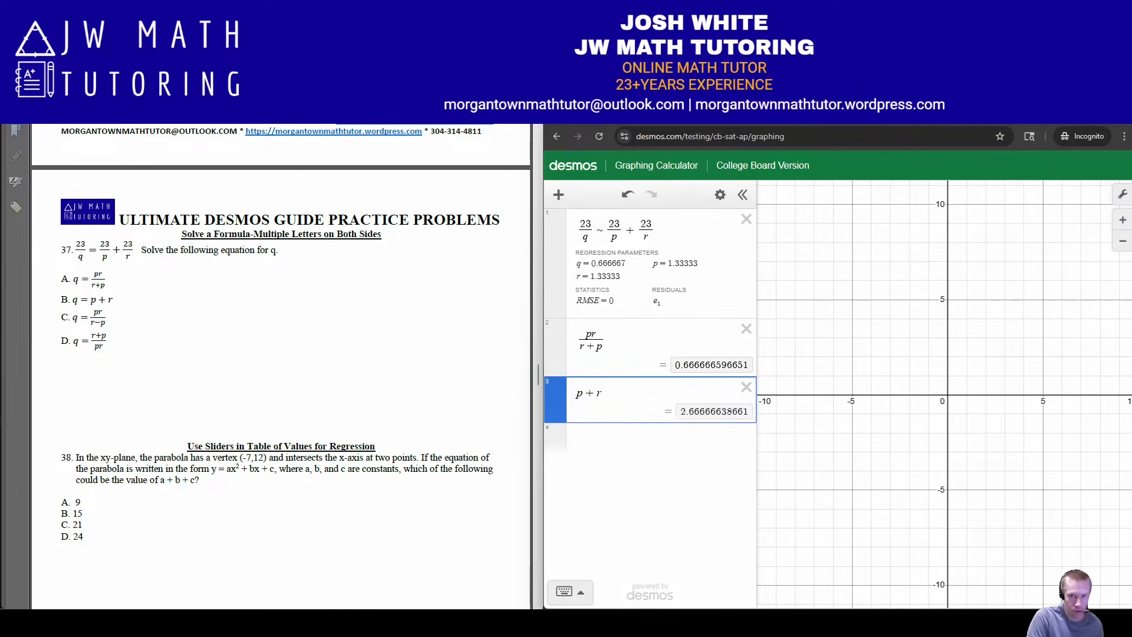
key(Return)
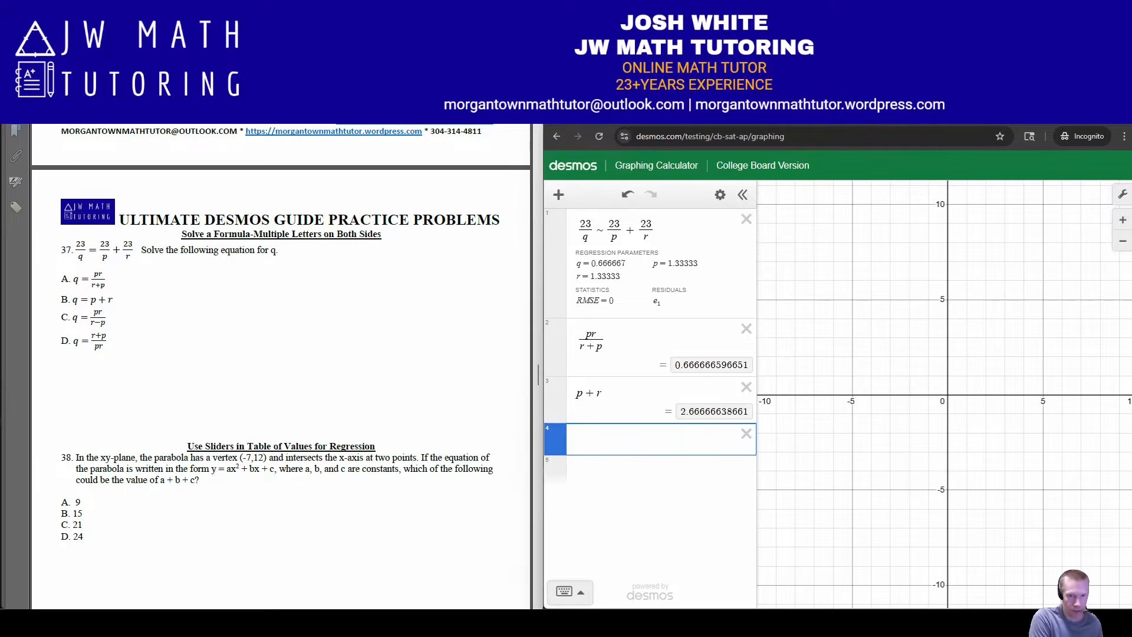
Add pr/(r − p) for answer choice C of problem 37 and r + p/(pr) for choice D
text(pr/r-p)
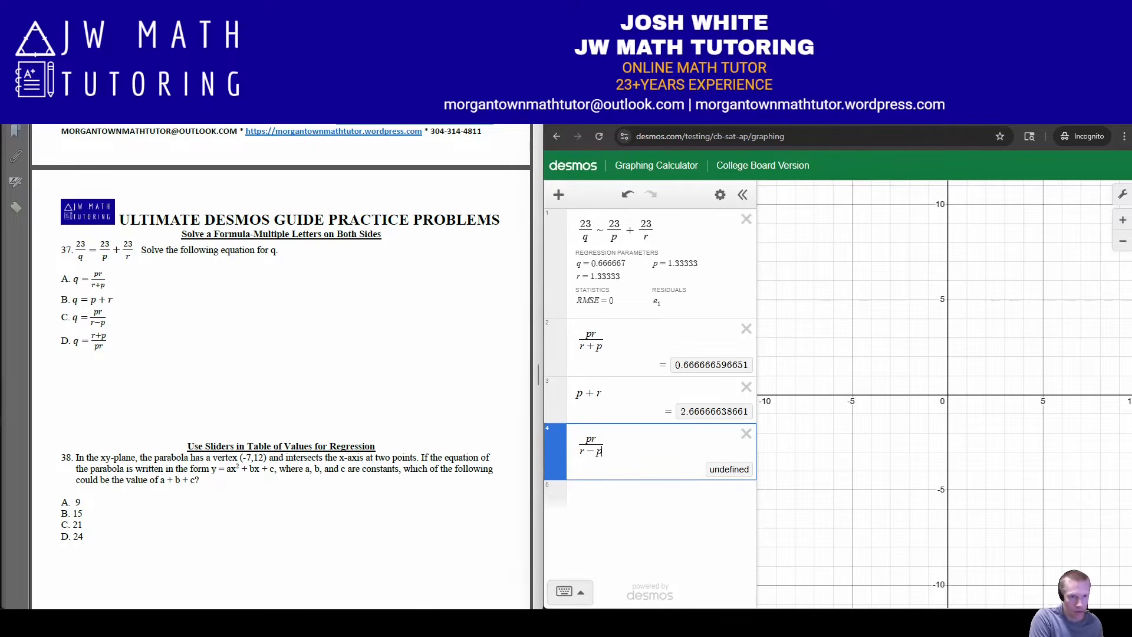
key(Return)
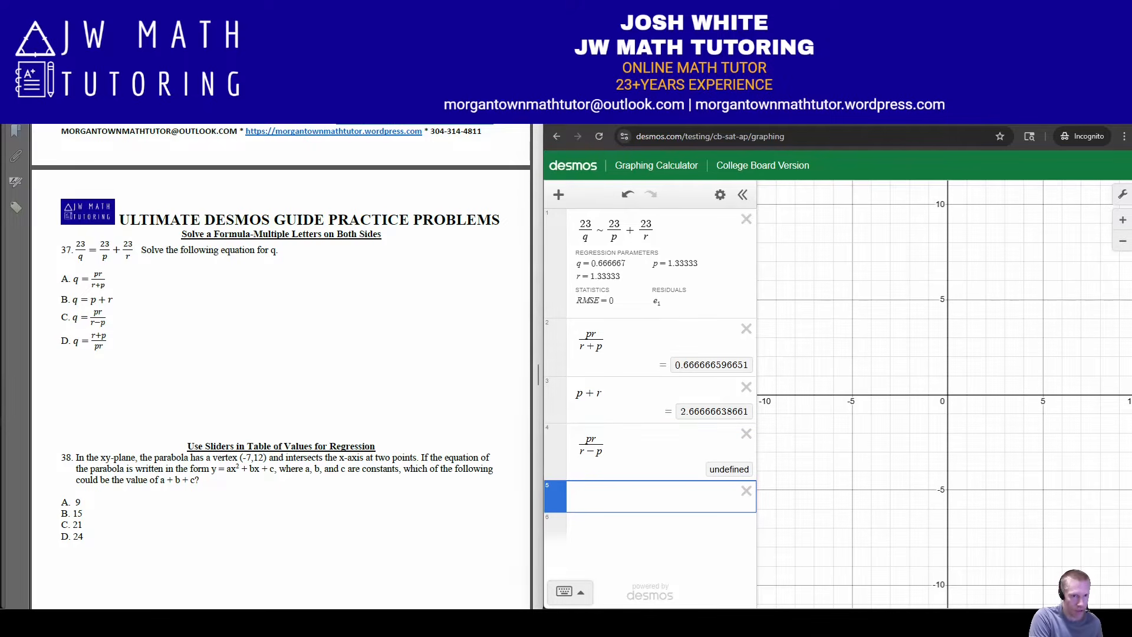
text(r+p)
text(/pr)
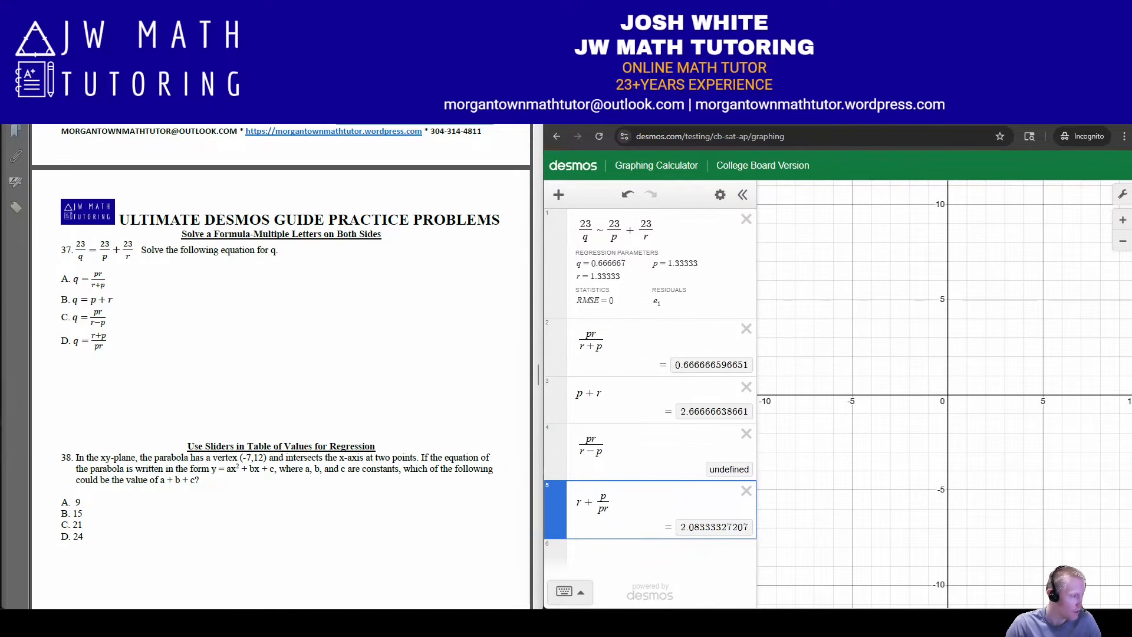
Switch to the Desmos instructions document and review the Advanced Skills tables, including the graphing and non-graphing slider methods for equations with a constant
key(alt+Tab)
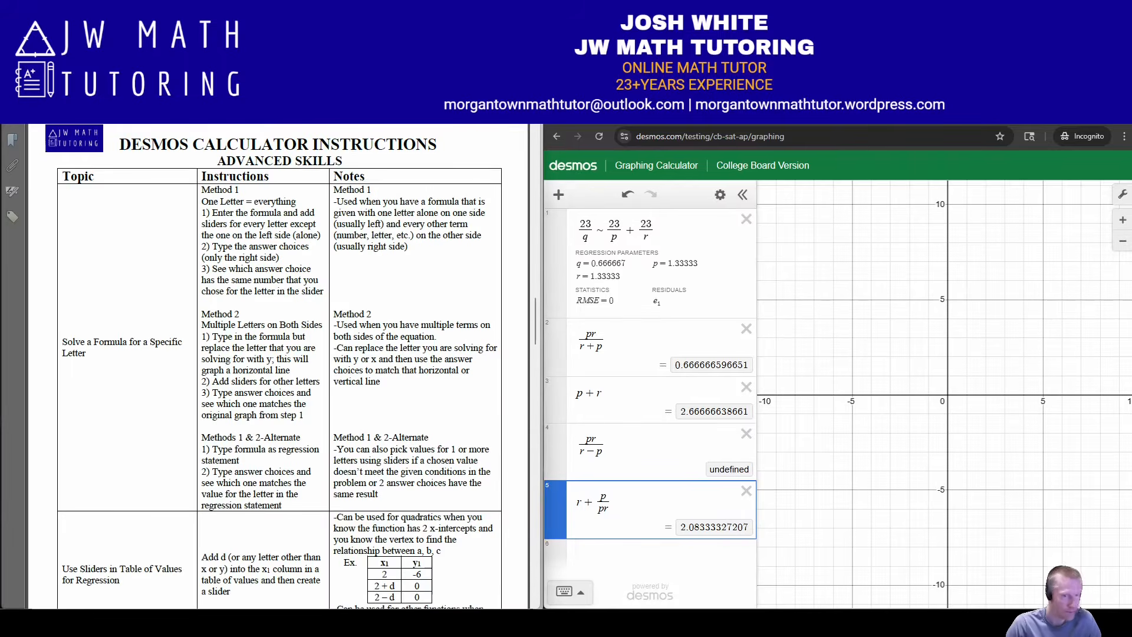
scroll(279, 365, down, 8)
scroll(280, 365, down, 15)
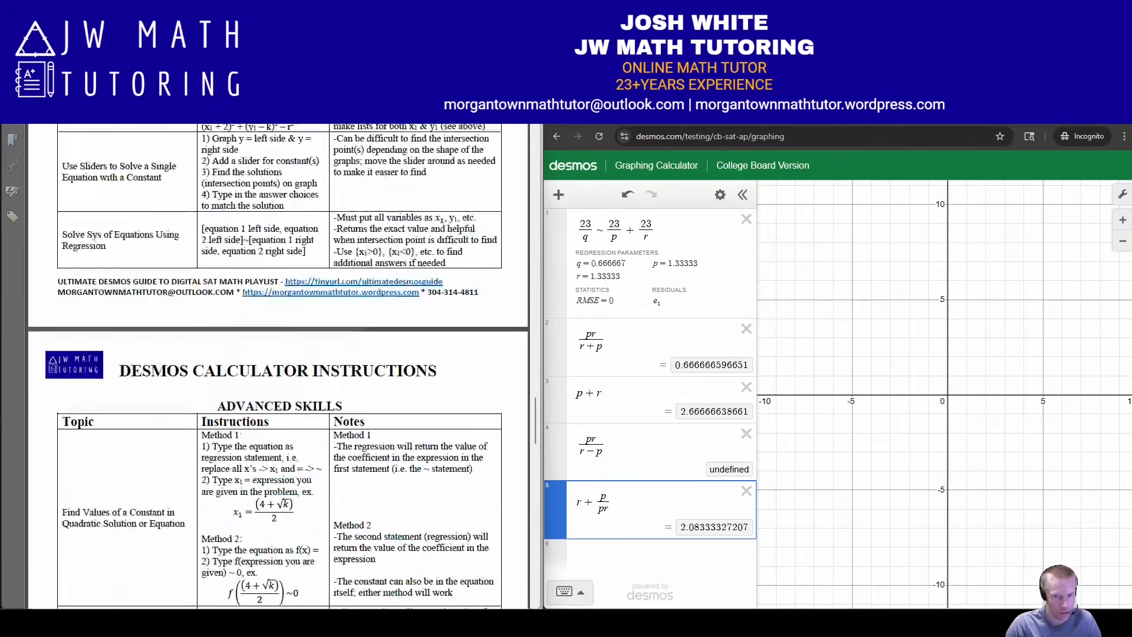
scroll(278, 366, down, 8)
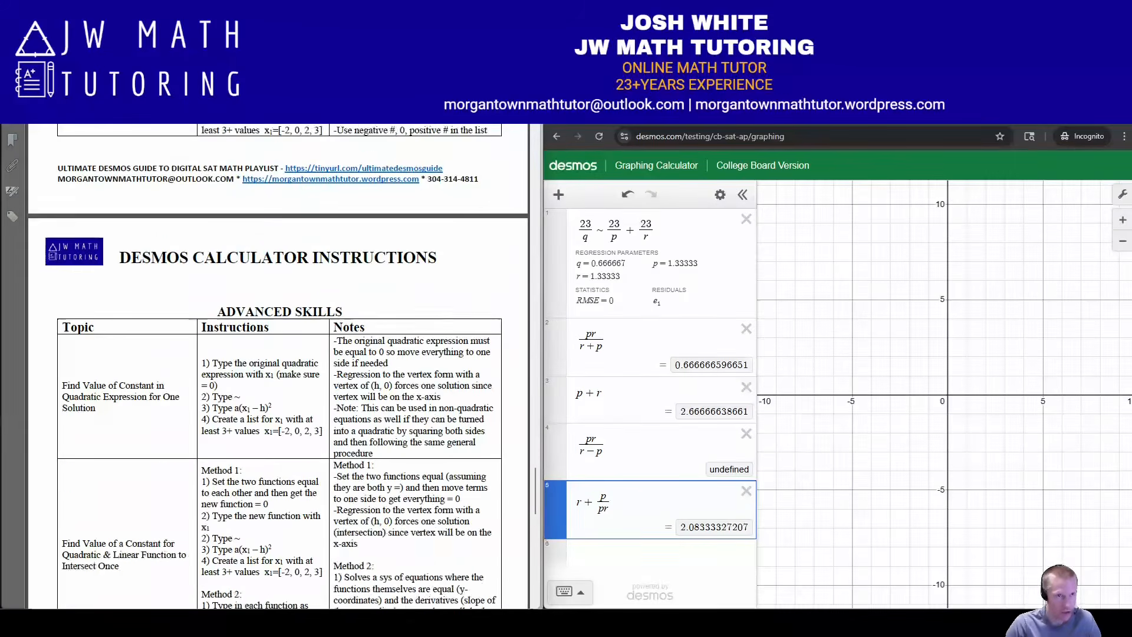
scroll(278, 366, down, 15)
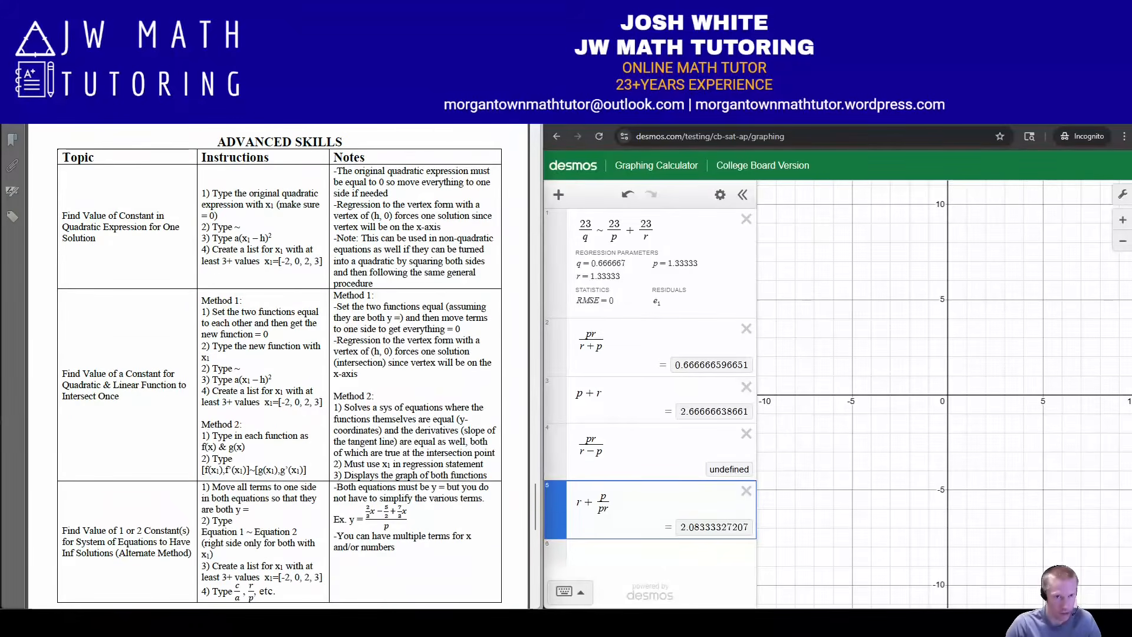
scroll(278, 367, down, 8)
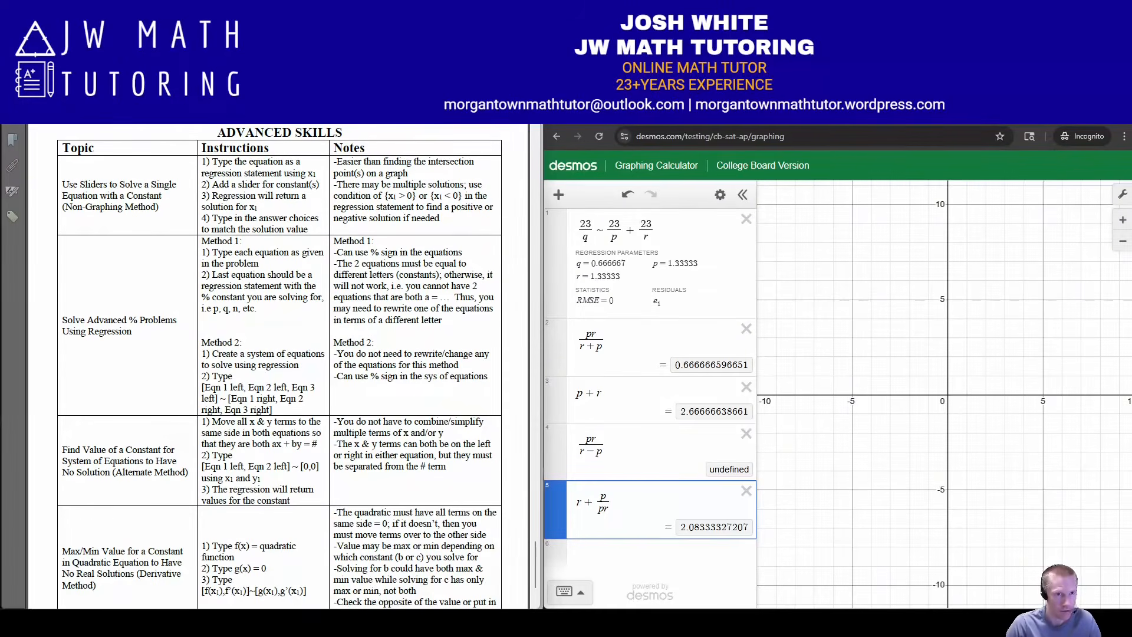
scroll(273, 366, up, 1)
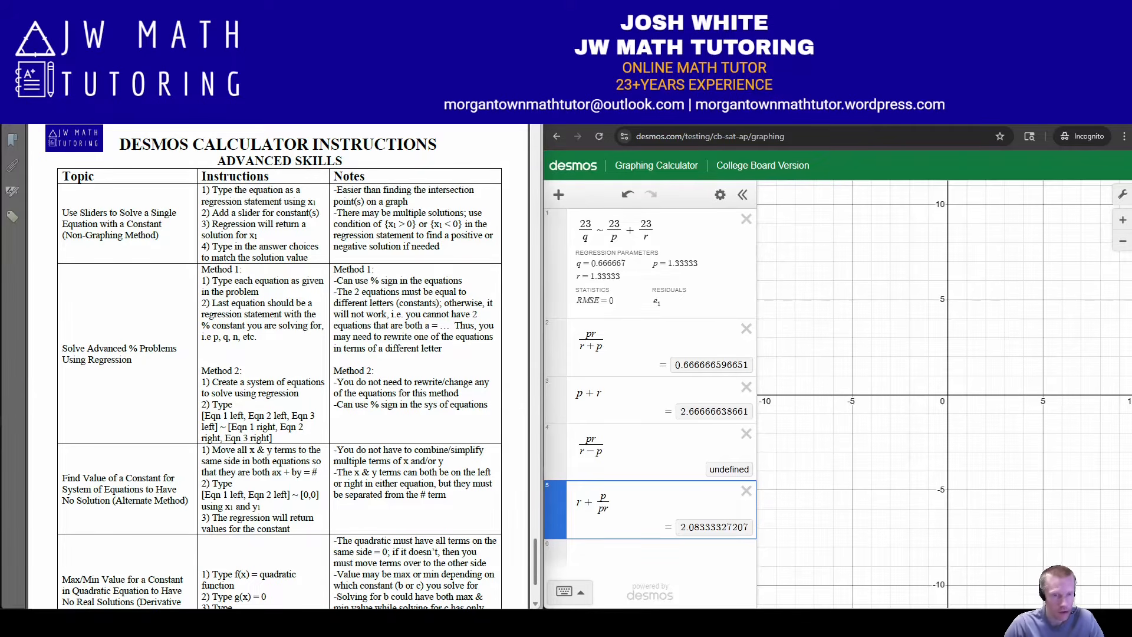
scroll(279, 365, up, 1)
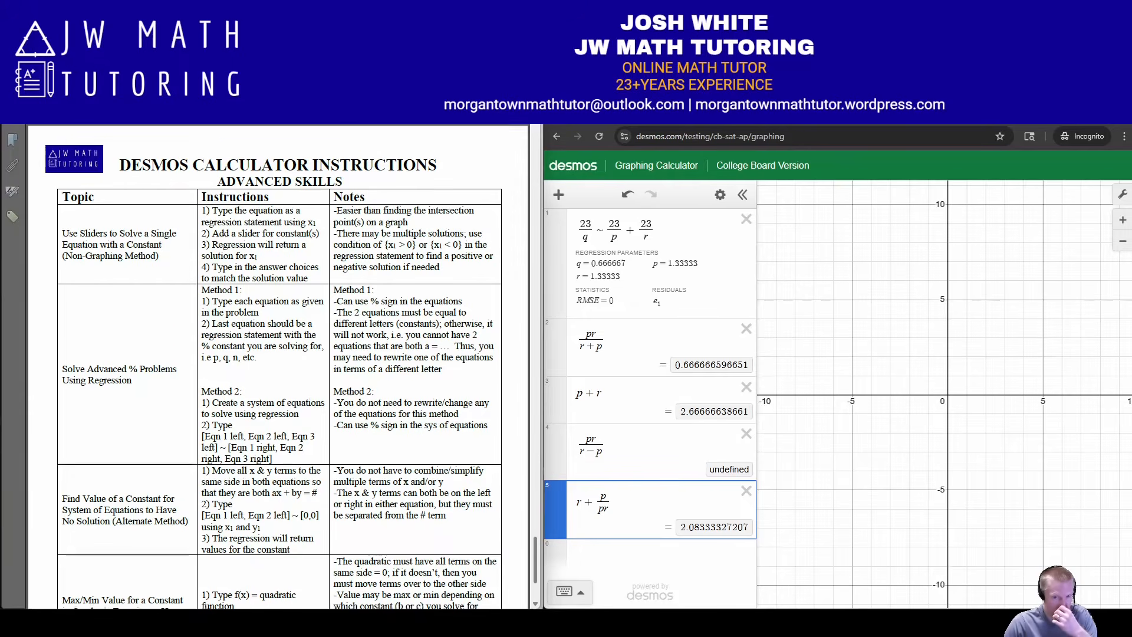
scroll(279, 366, up, 15)
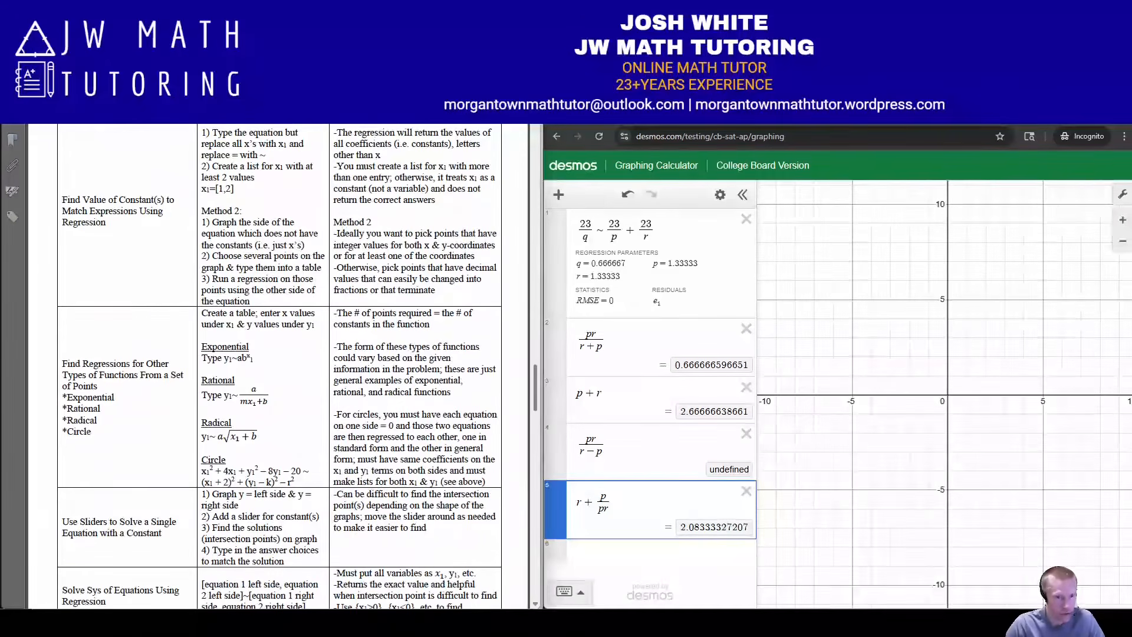
scroll(278, 366, up, 3)
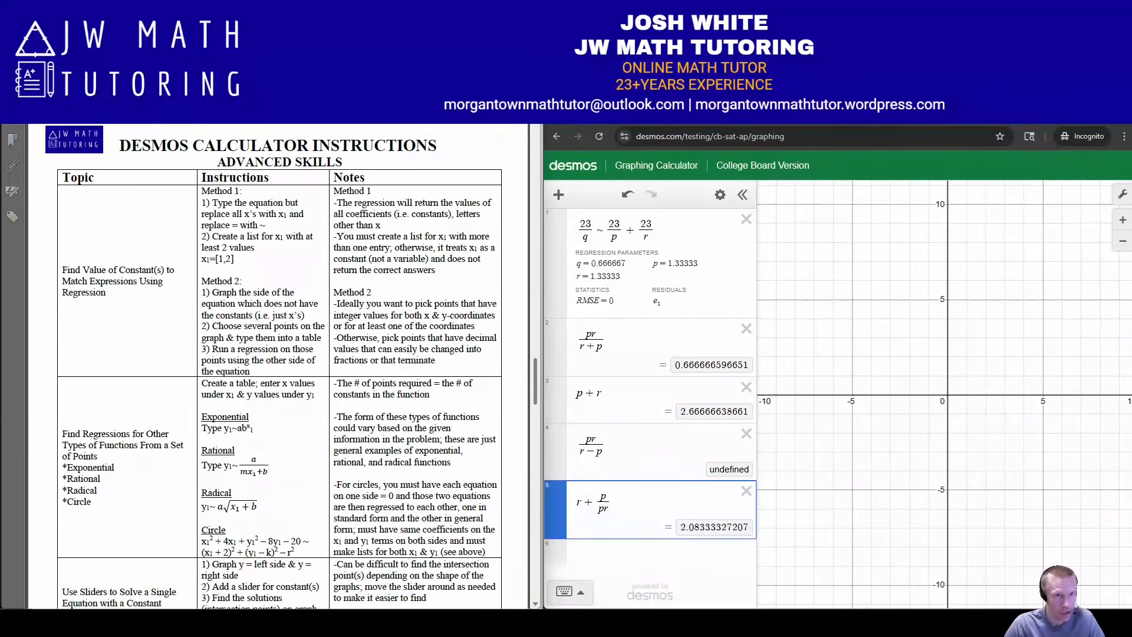
scroll(278, 365, down, 10)
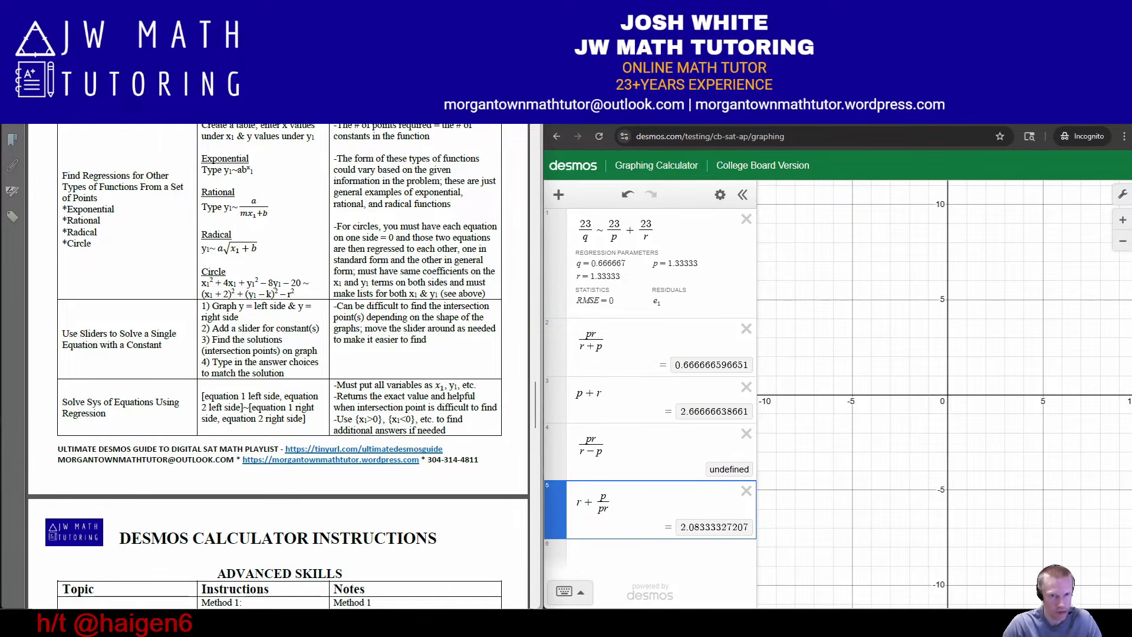
scroll(278, 366, down, 15)
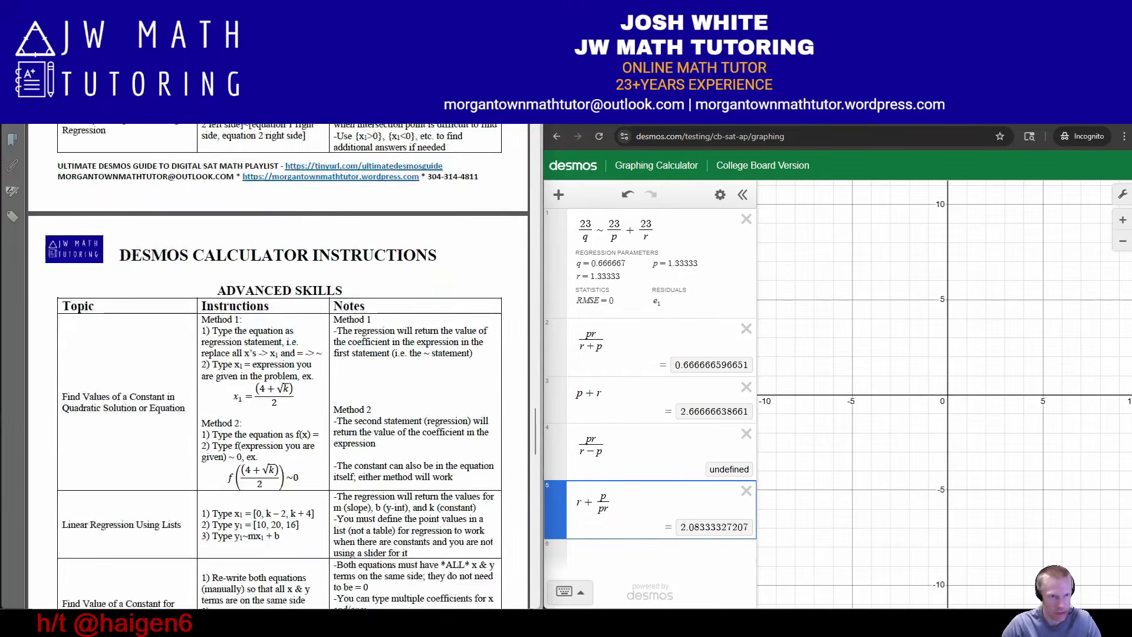
scroll(279, 366, down, 5)
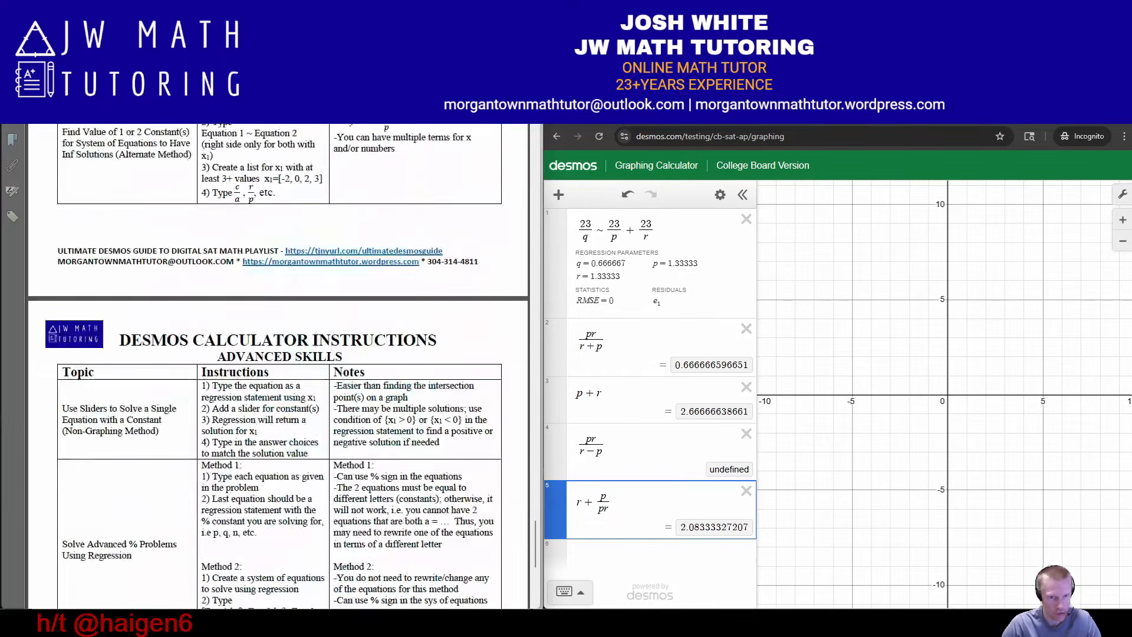
scroll(278, 366, down, 3)
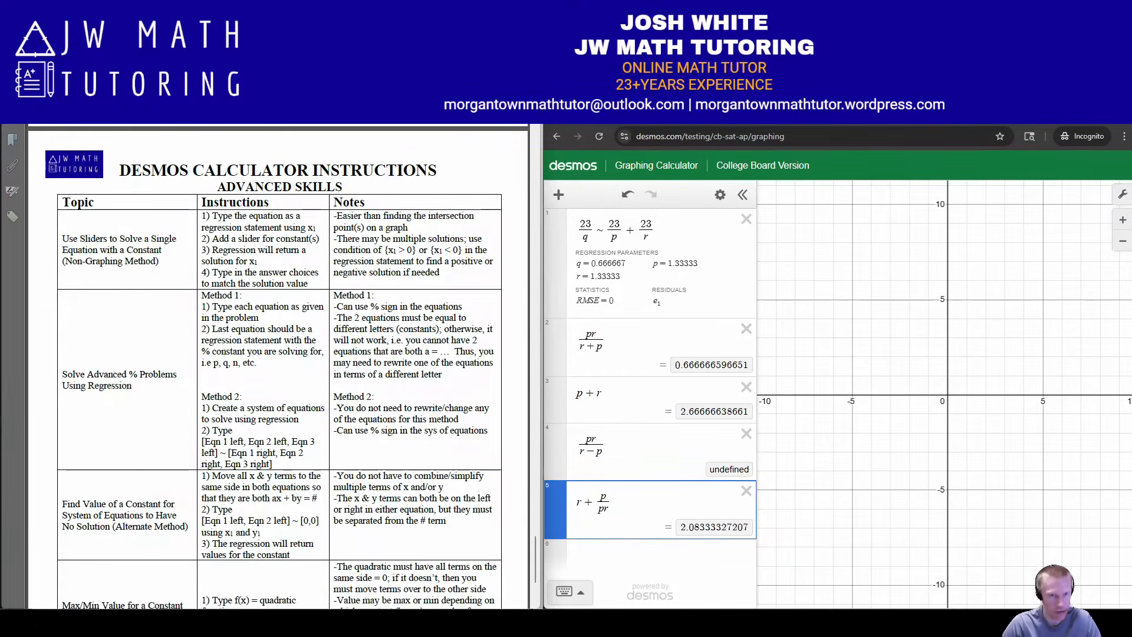
Clear all of problem 37's expressions from the graphing calculator
click(720, 195)
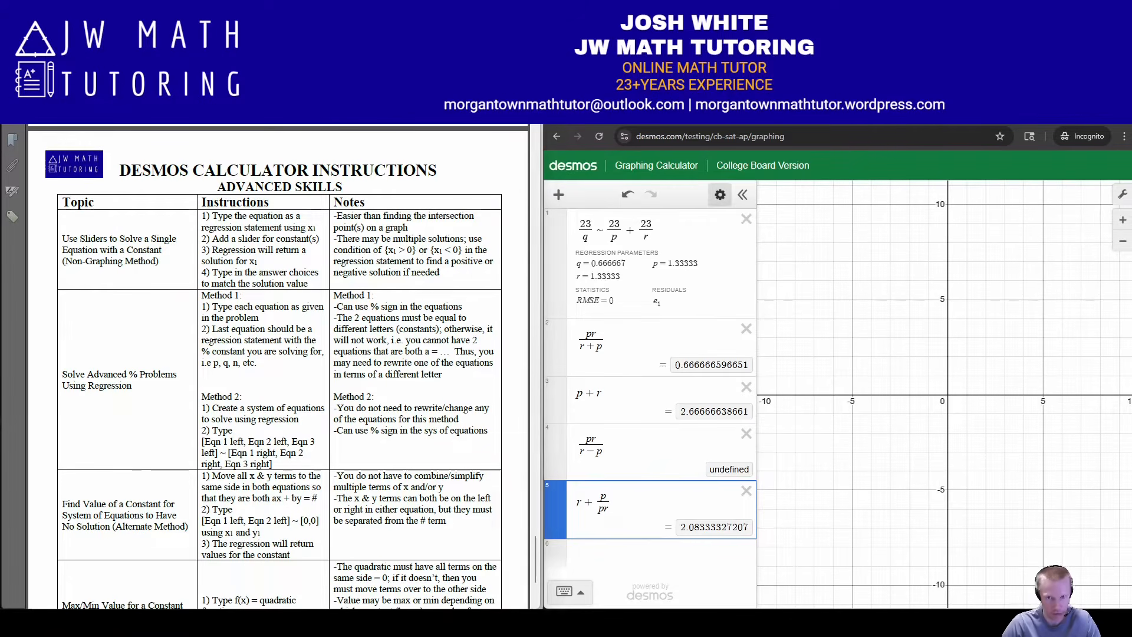
click(576, 195)
scroll(278, 366, down, 1)
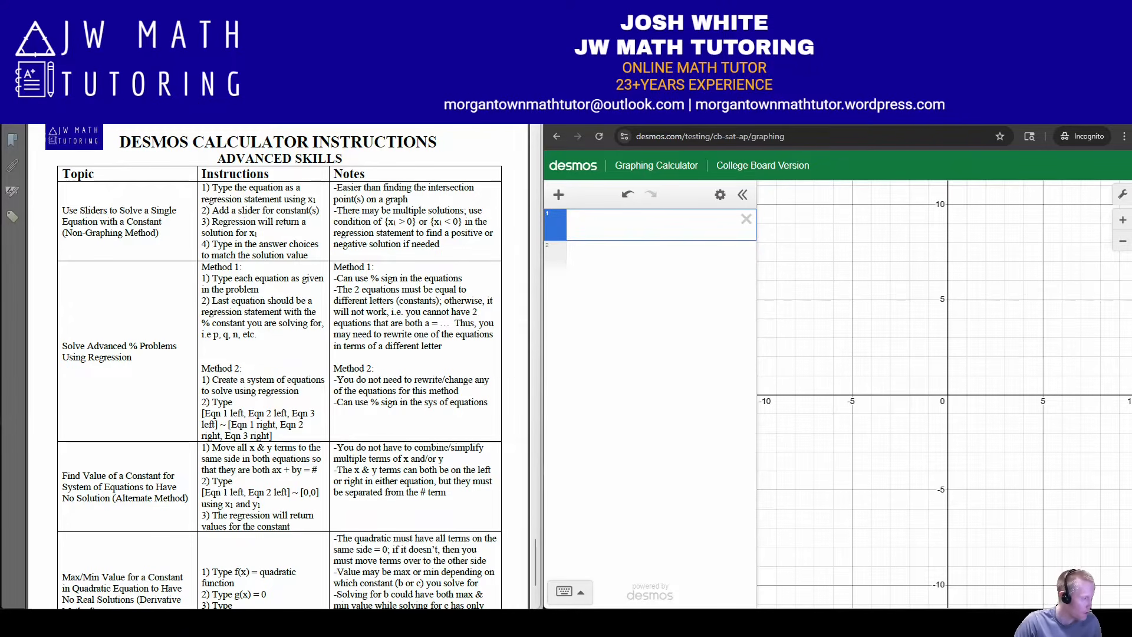
Switch to the practice problems document and find problem 59 on solving a single equation with a constant by the non-graphing method
key(alt+Tab)
scroll(281, 366, down, 12)
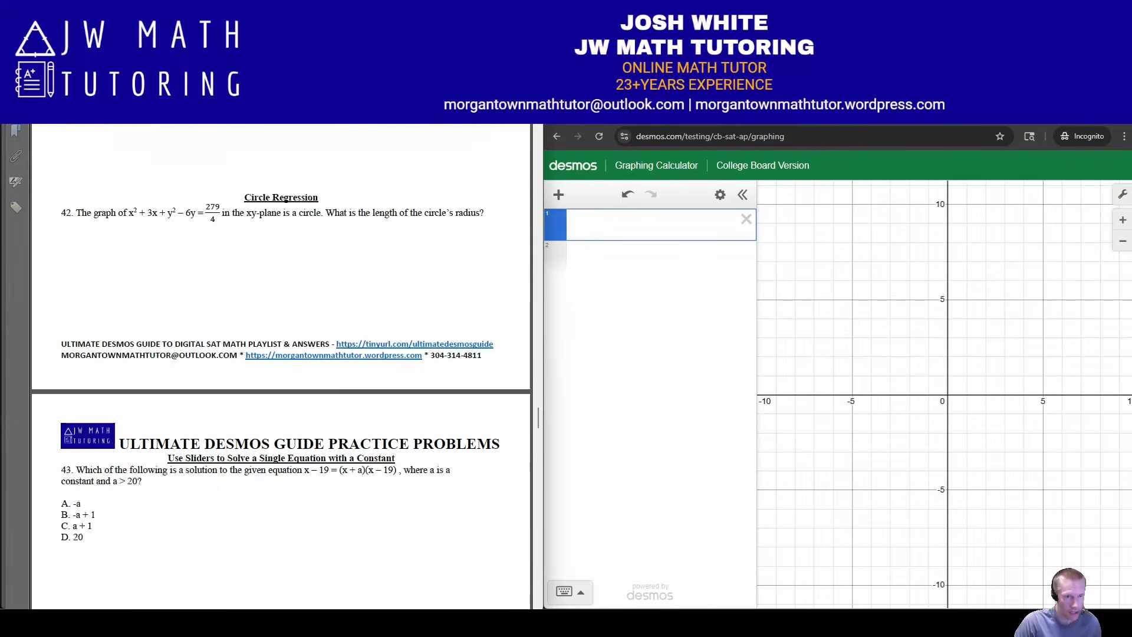
scroll(281, 366, down, 10)
scroll(281, 366, down, 20)
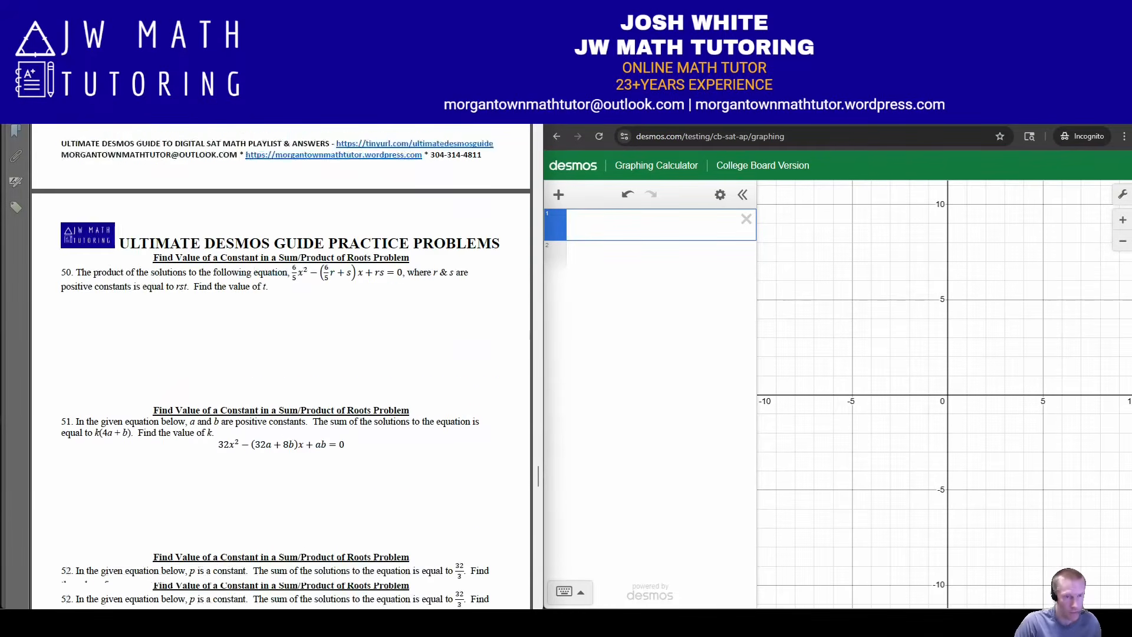
scroll(281, 366, down, 20)
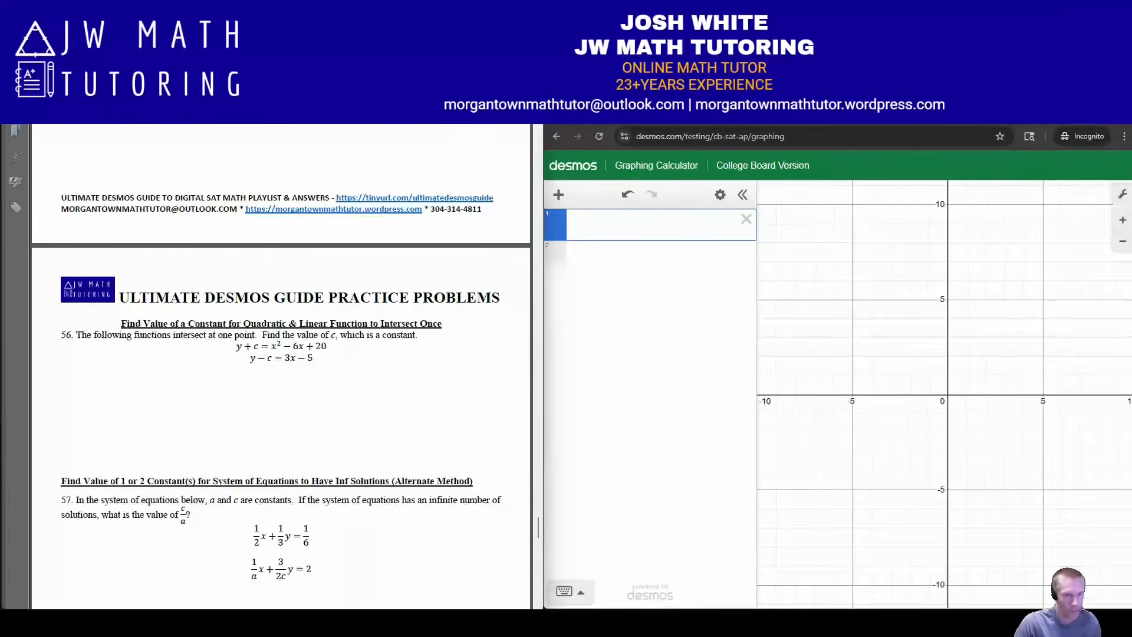
scroll(281, 366, down, 1)
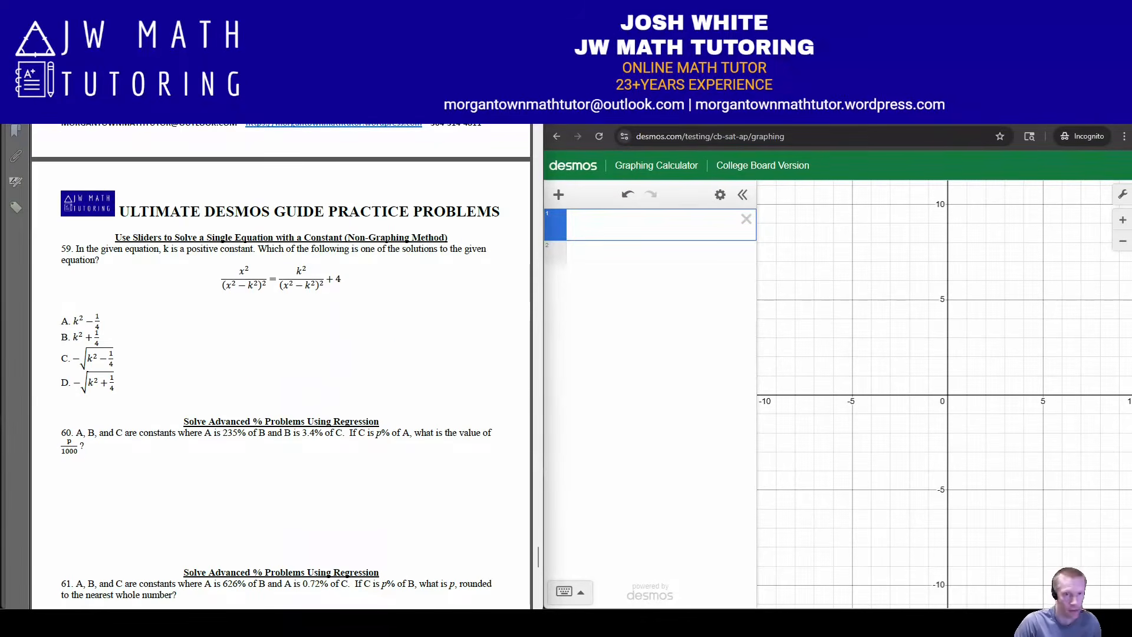
scroll(281, 366, down, 1)
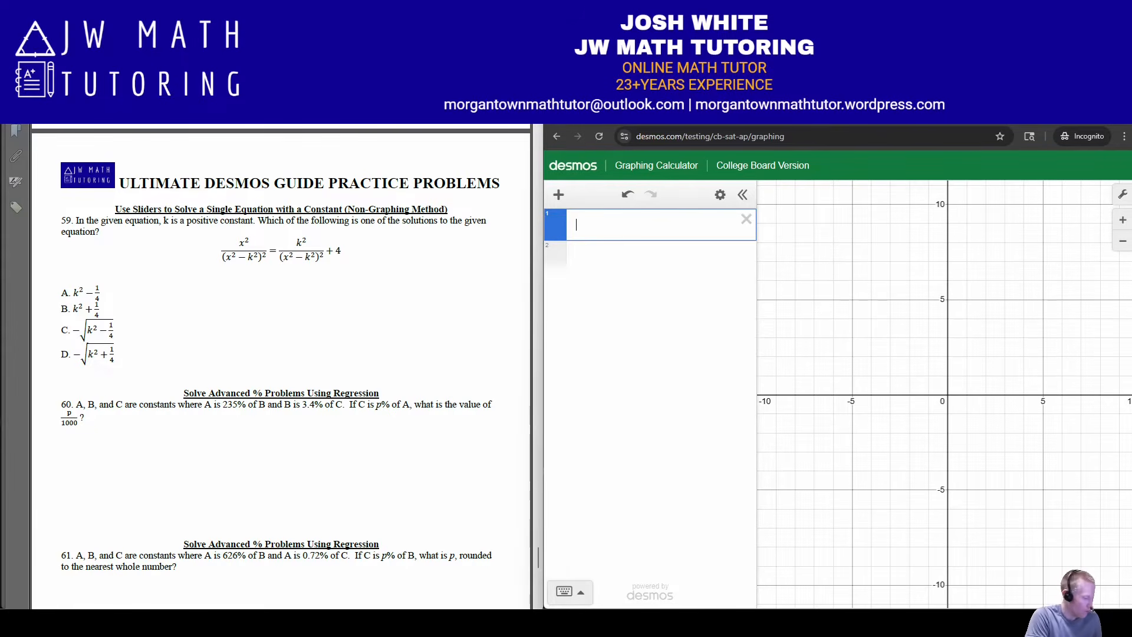
Enter the left side of problem 59's equation as x₁²/(x₁² − k²)², using x₁ in place of x
text(x^2_1)
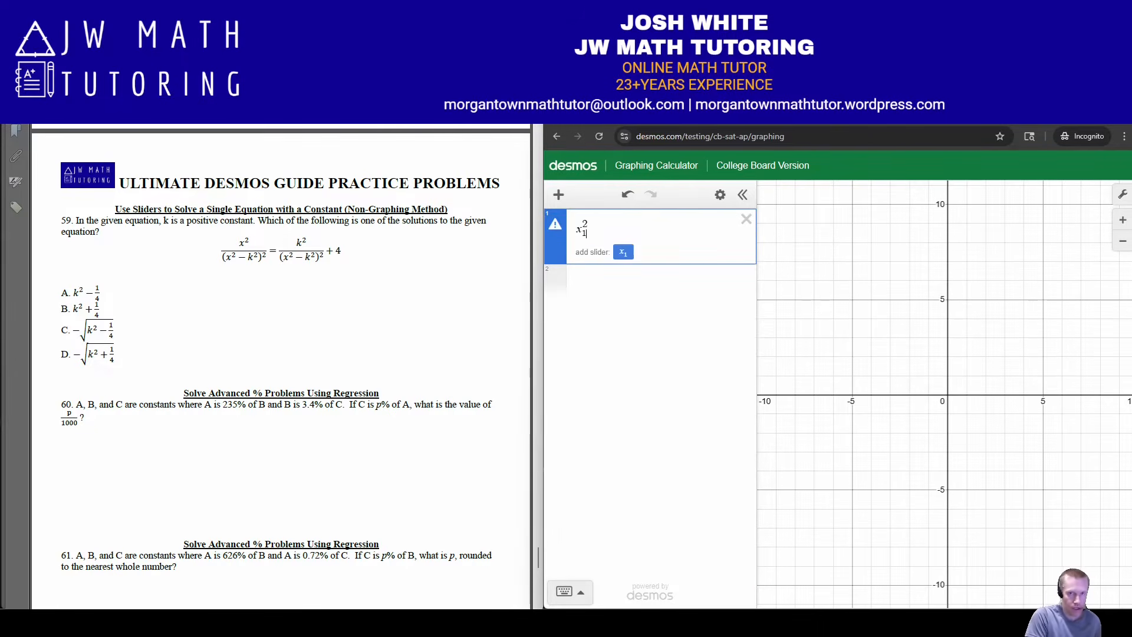
text(/()
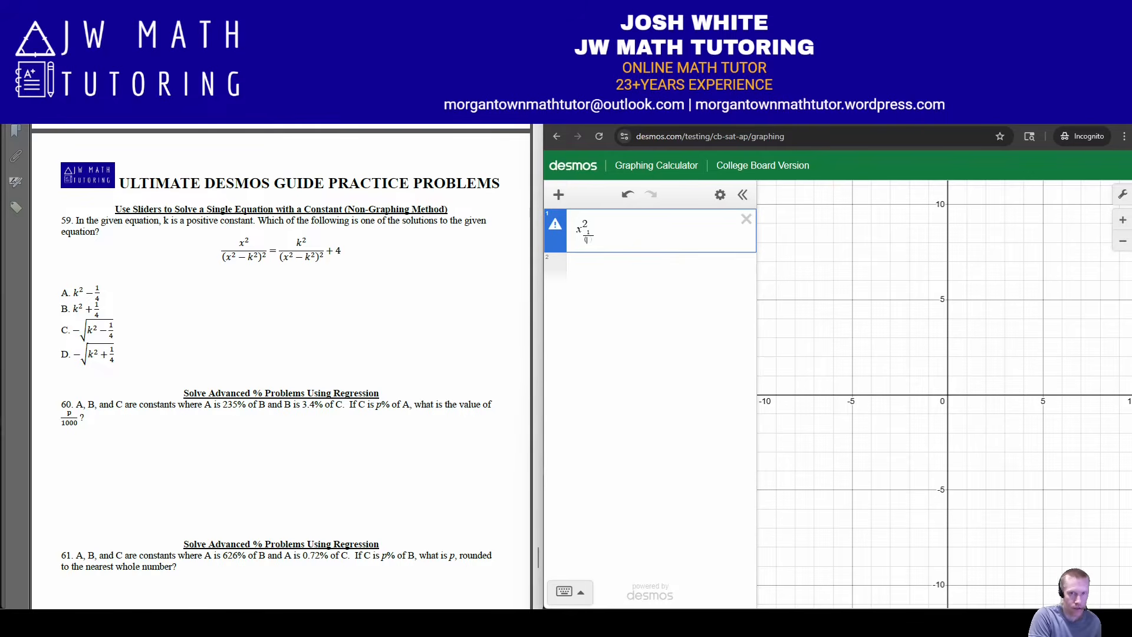
key(BackSpace)
key(BackSpace)
key(BackSpace)
key(BackSpace)
text(_1^2)
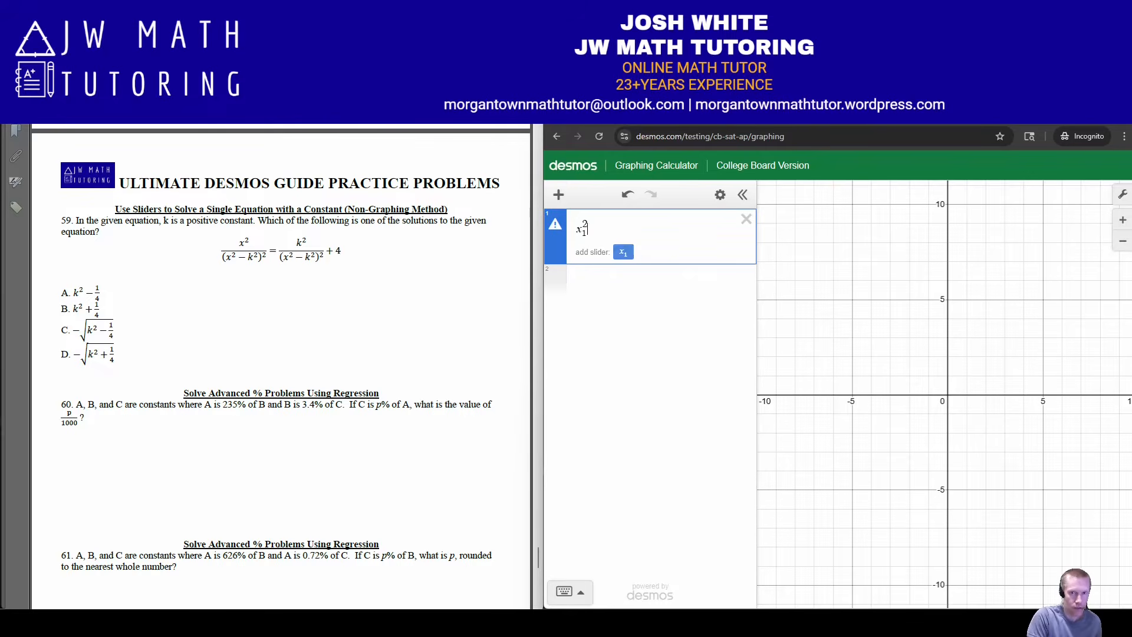
text(/(x_1^2)
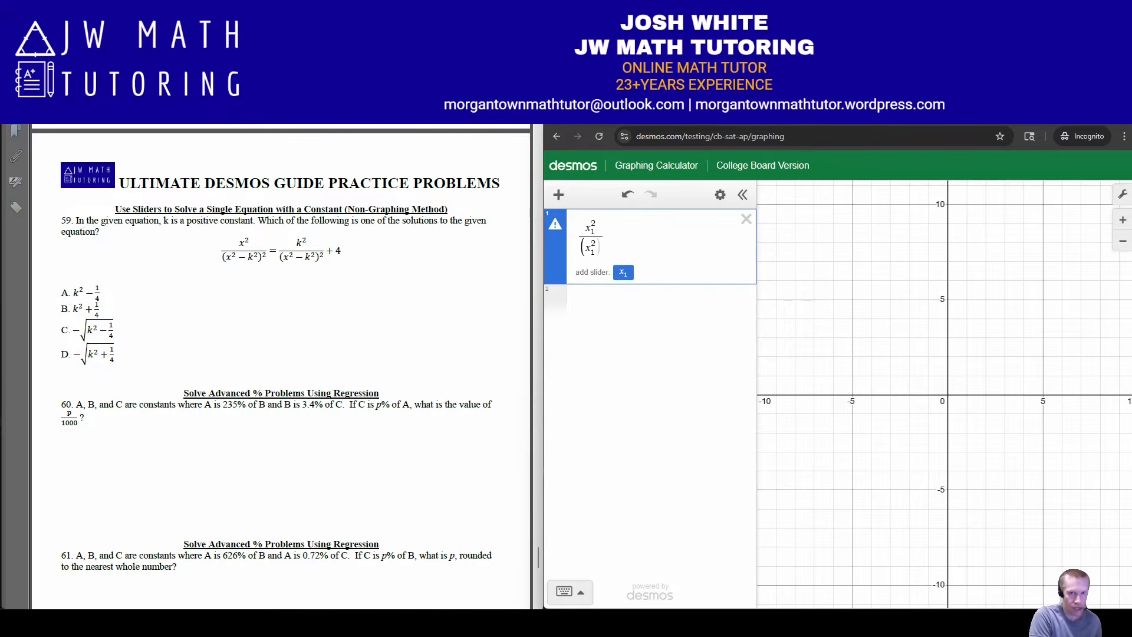
text(-k^2)
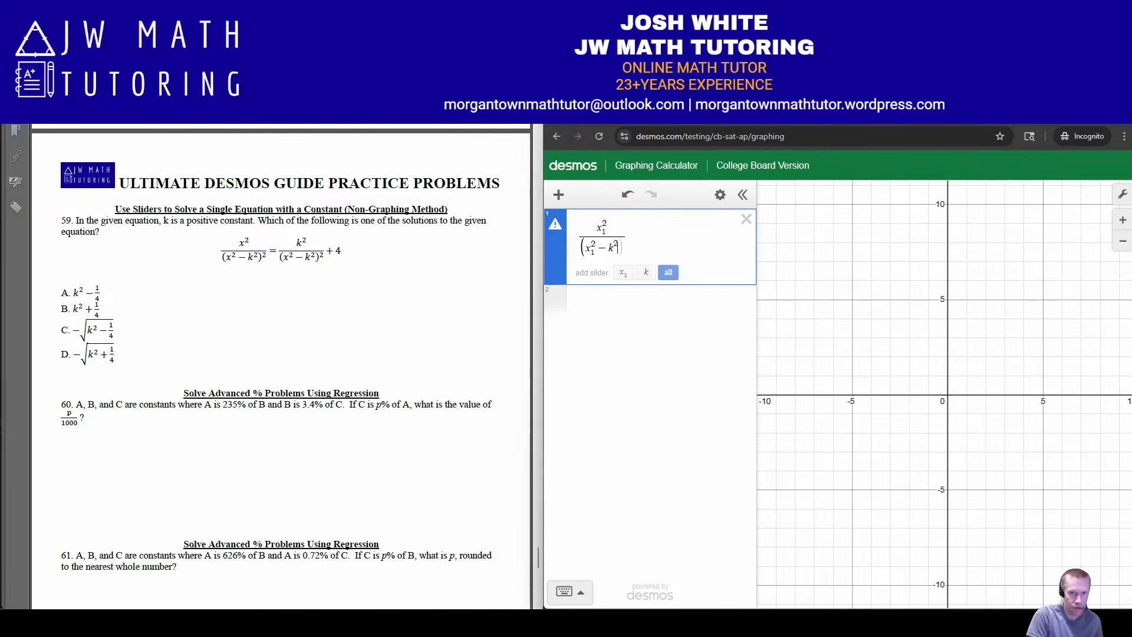
text())
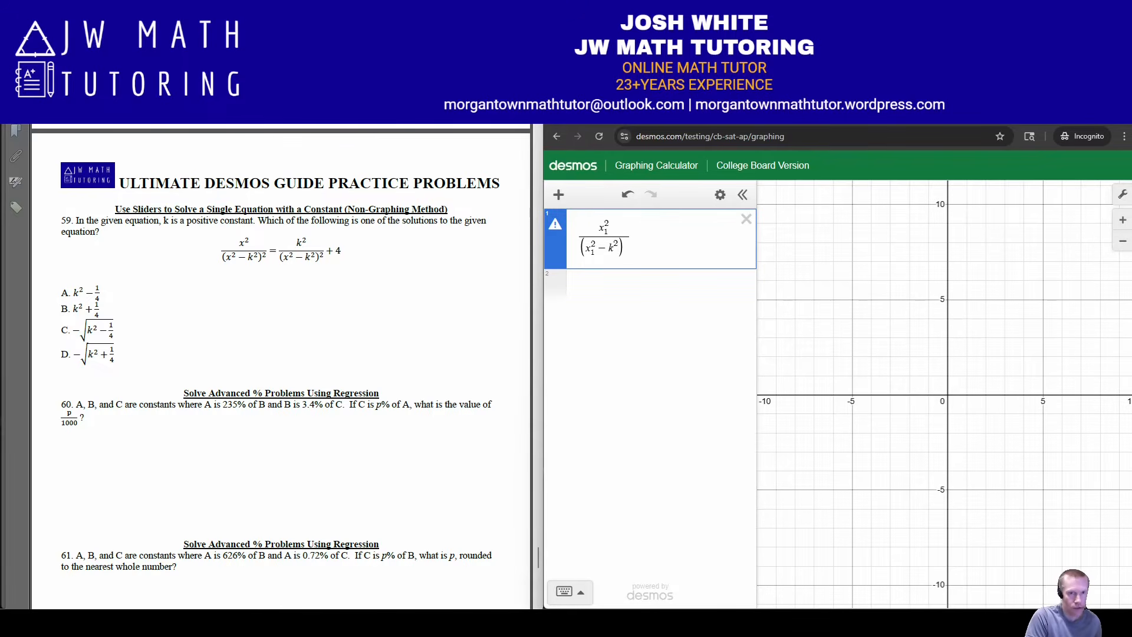
text(^2)
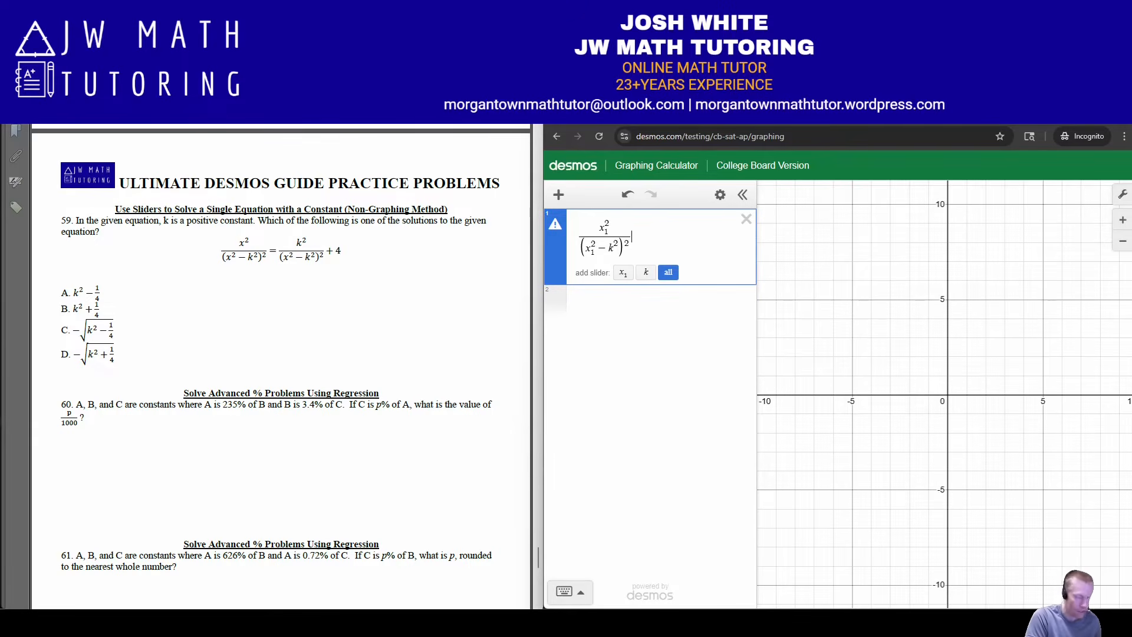
text(~k_2/)
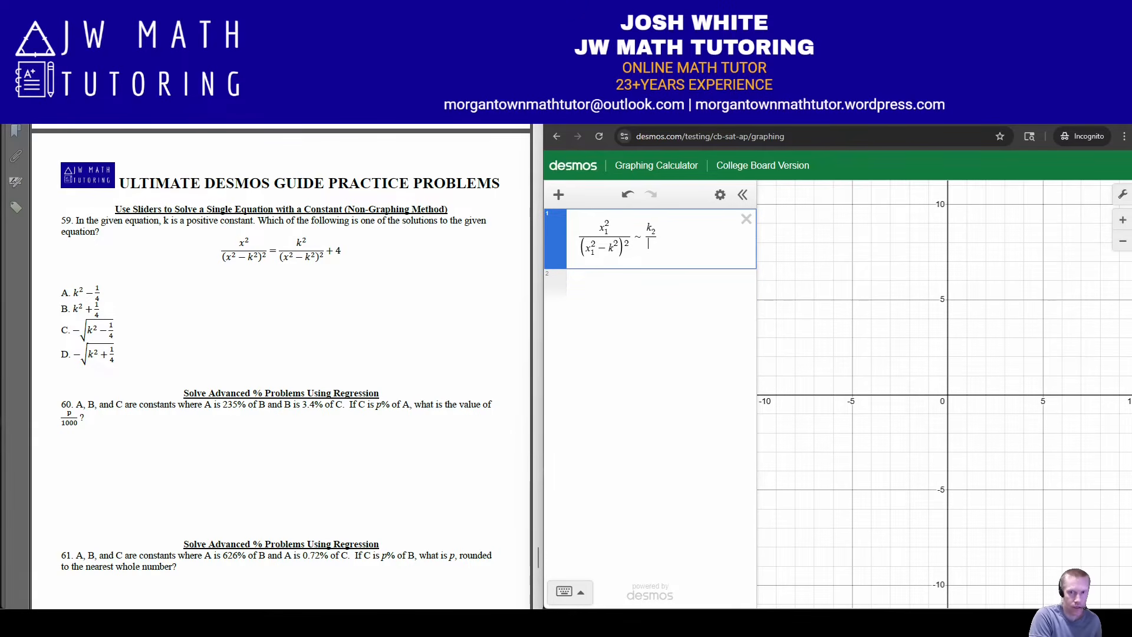
Complete problem 59's equation as a regression by adding ~ k²/(x₁² − k²)² + 4 after the left side
key(BackSpace)
key(BackSpace)
key(BackSpace)
text(^2)
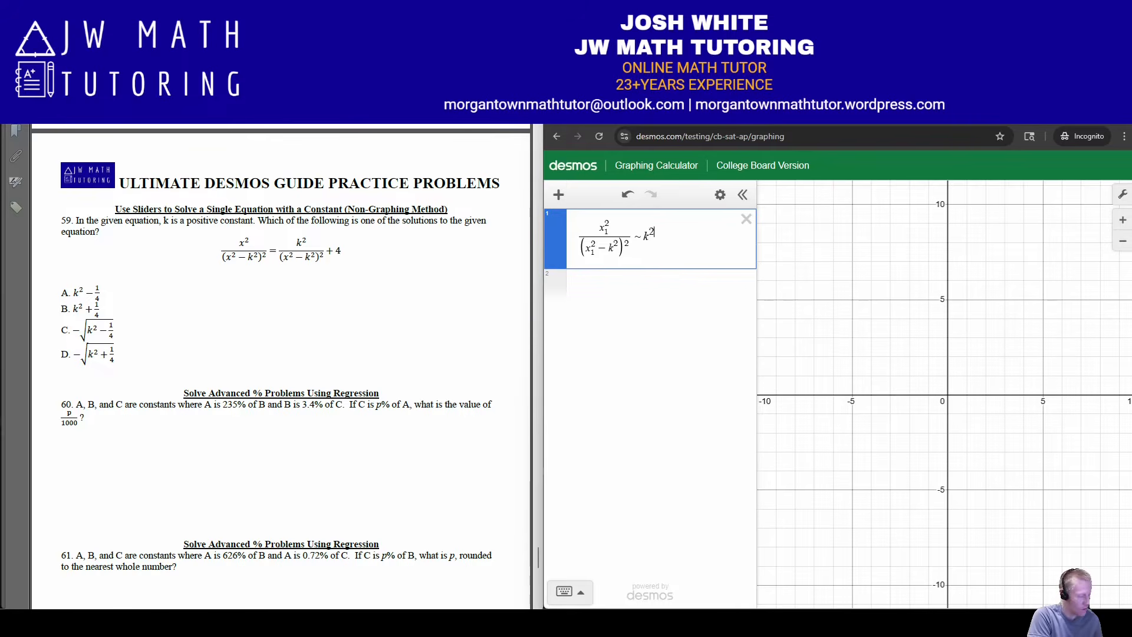
key(BackSpace)
key(Right)
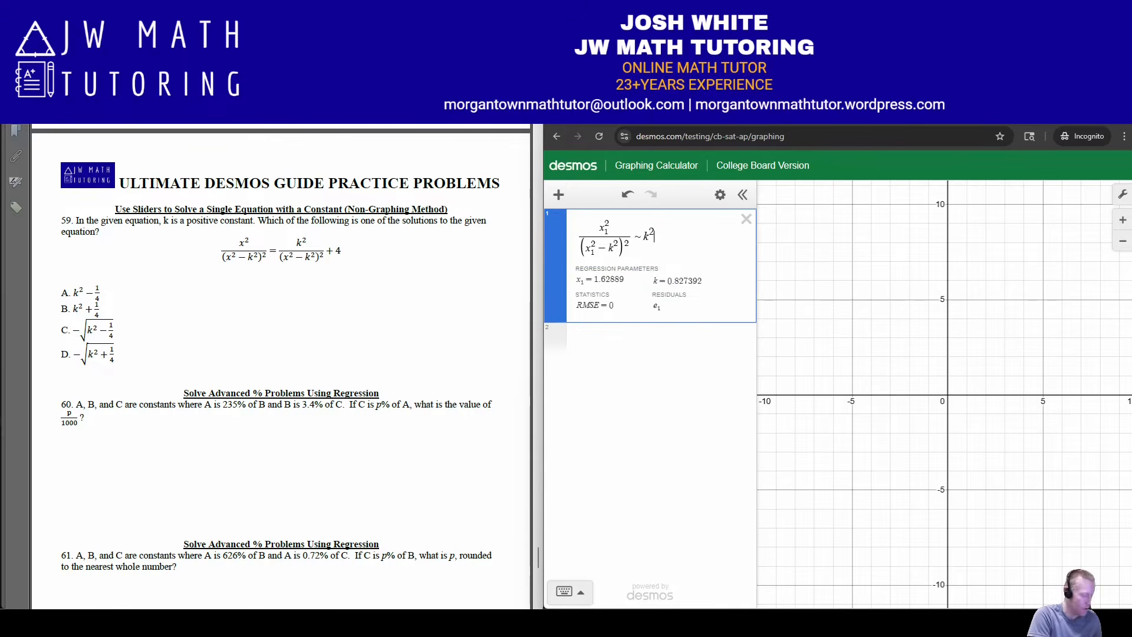
text(/(x1^2)
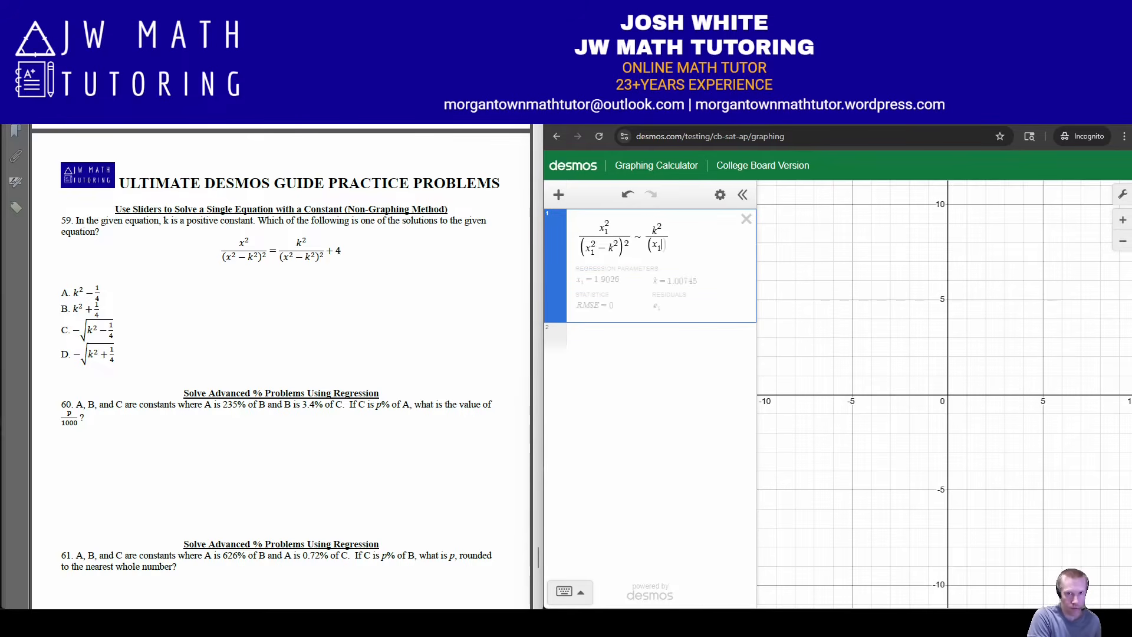
key(Right)
text(-k)
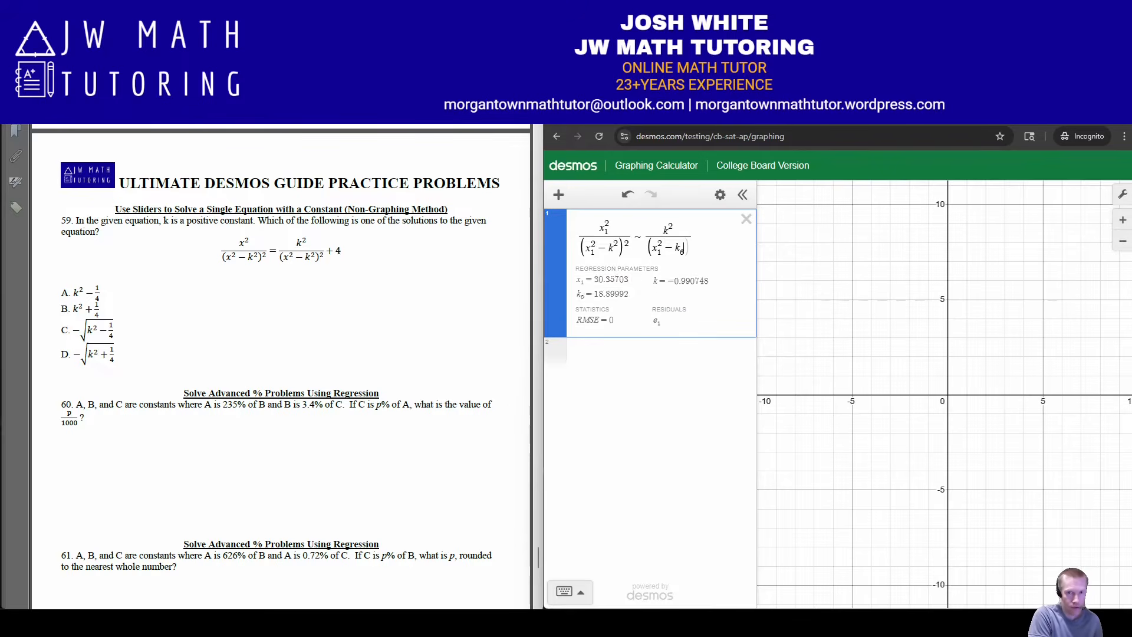
text(^2)
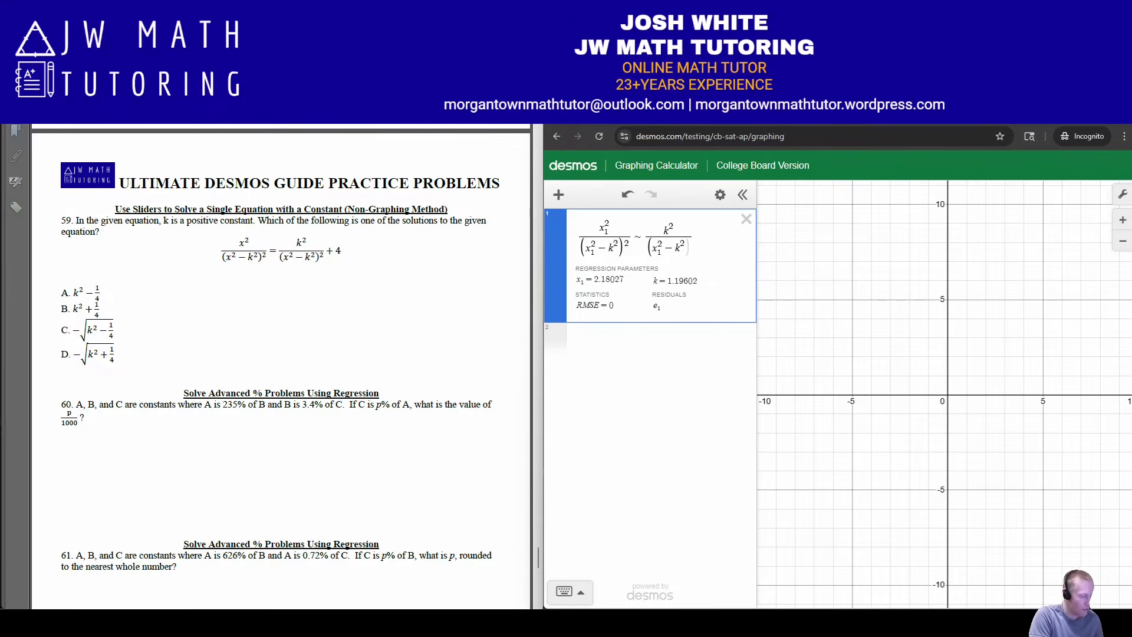
text()^2)
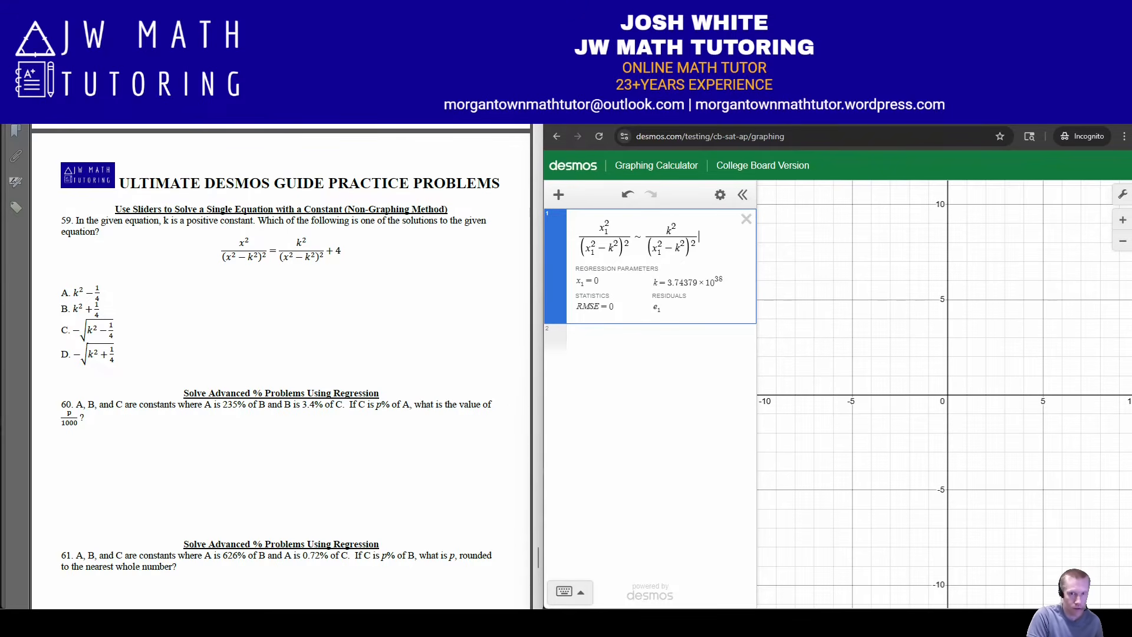
text(+4)
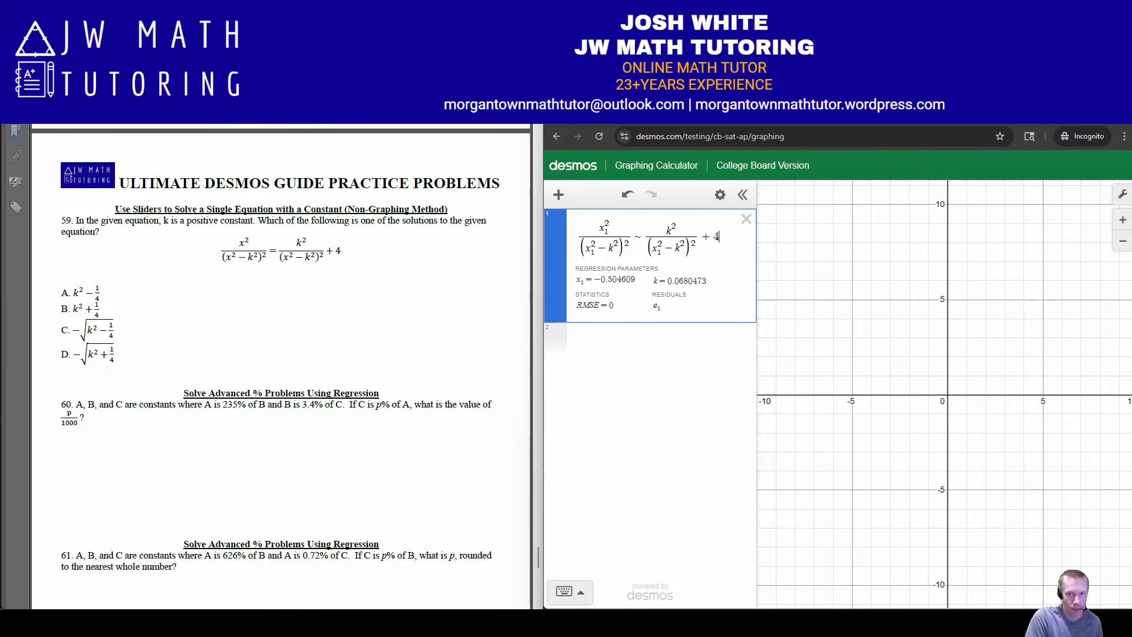
Define the constant k = 20 on a new line below problem 59's regression
key(Return)
text(x)
key(BackSpace)
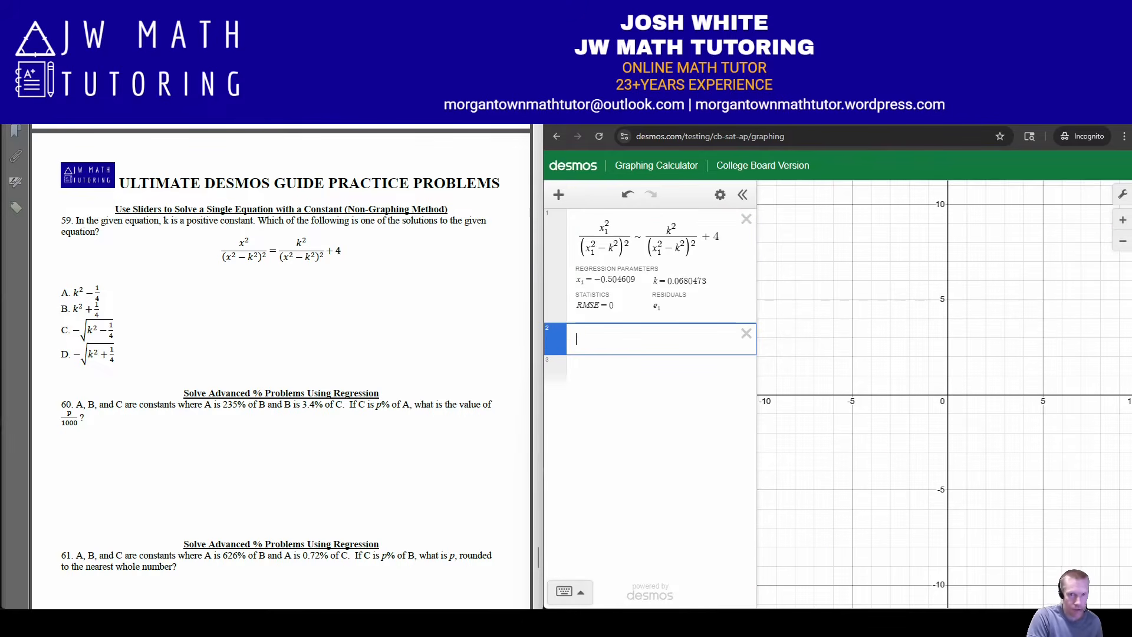
text(k = )
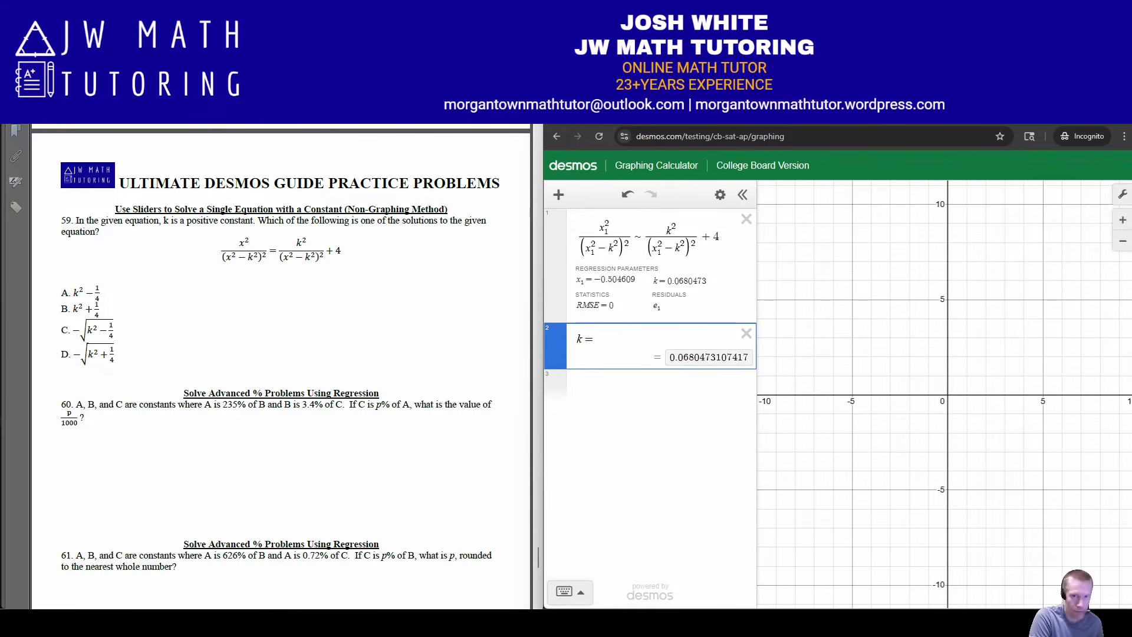
text(30)
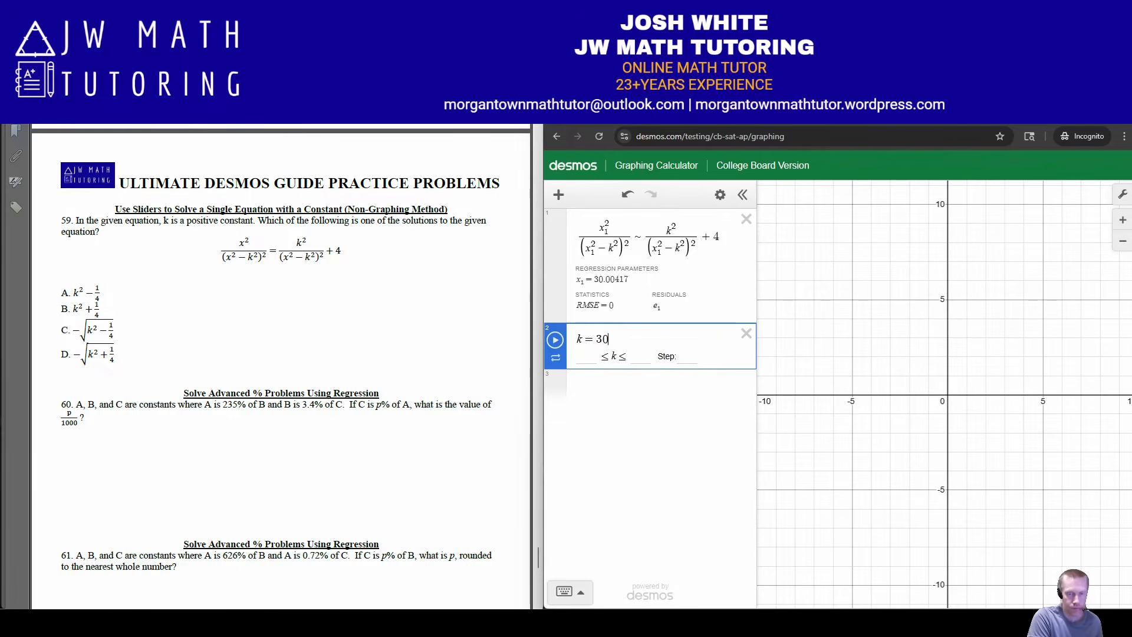
key(BackSpace)
key(BackSpace)
text(20)
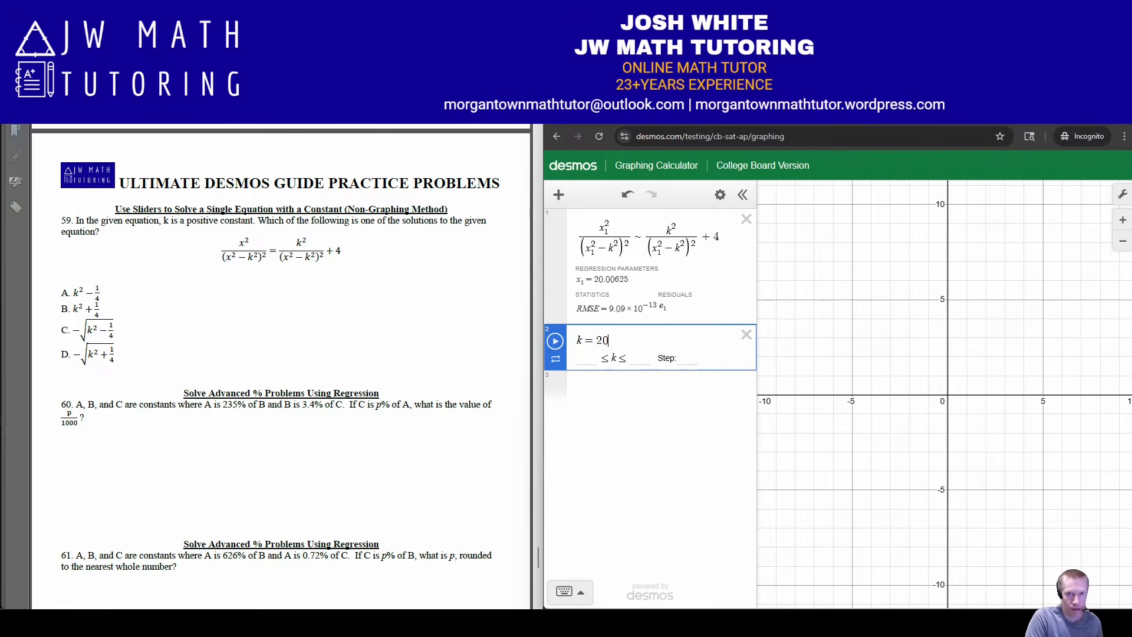
key(Return)
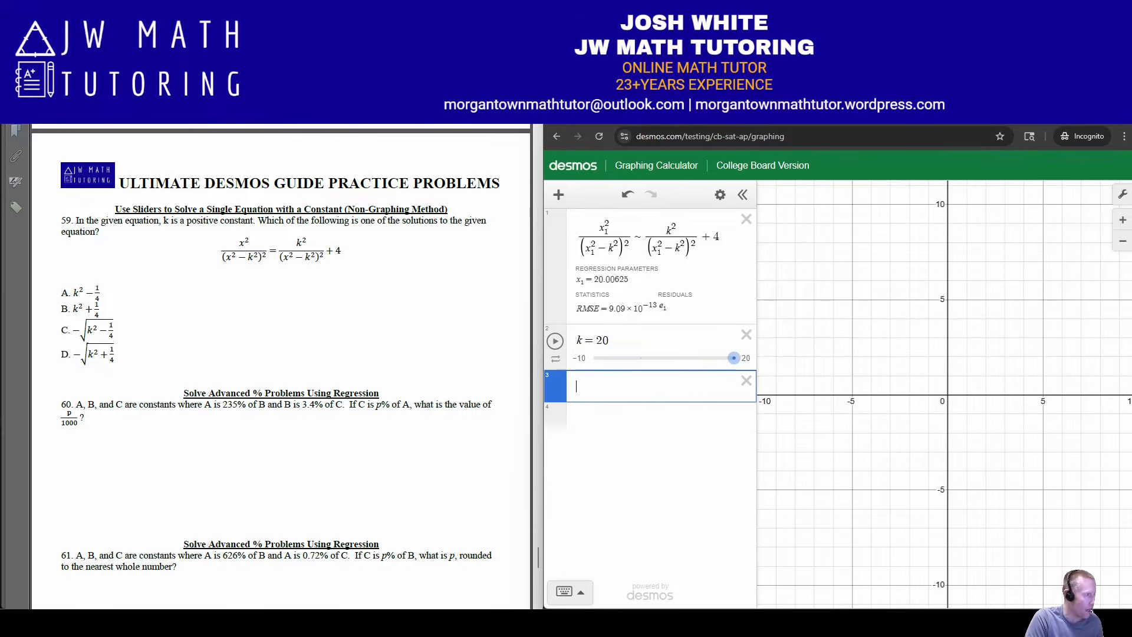
Evaluate answer choices A and B by entering k² − 1/4 and k² + 1/4 on separate lines
text(k^2)
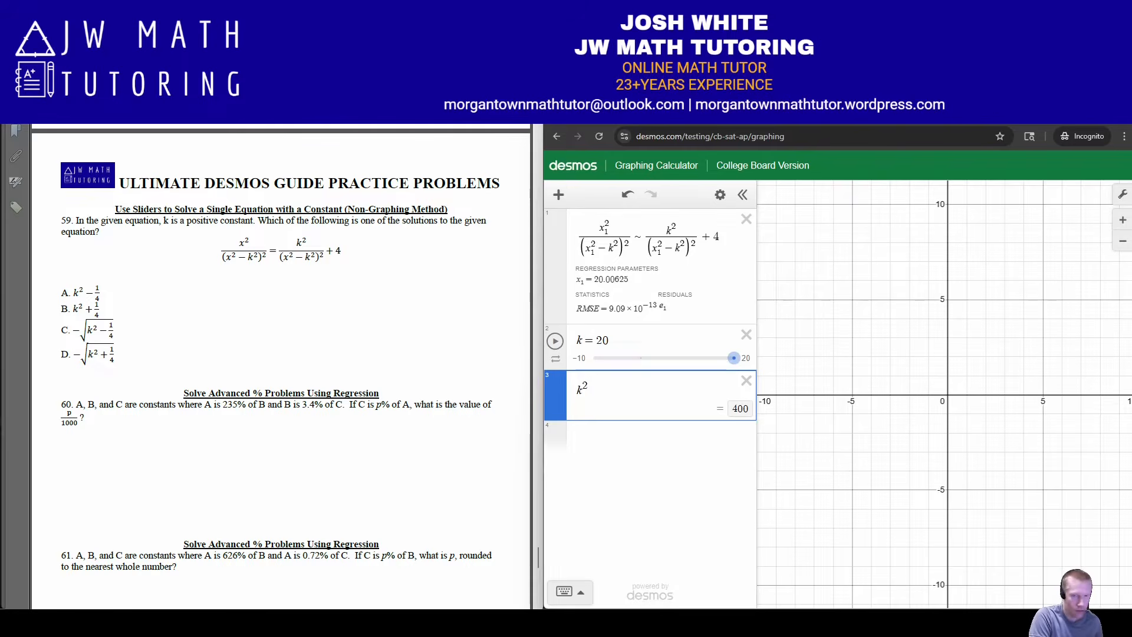
text(-1/4)
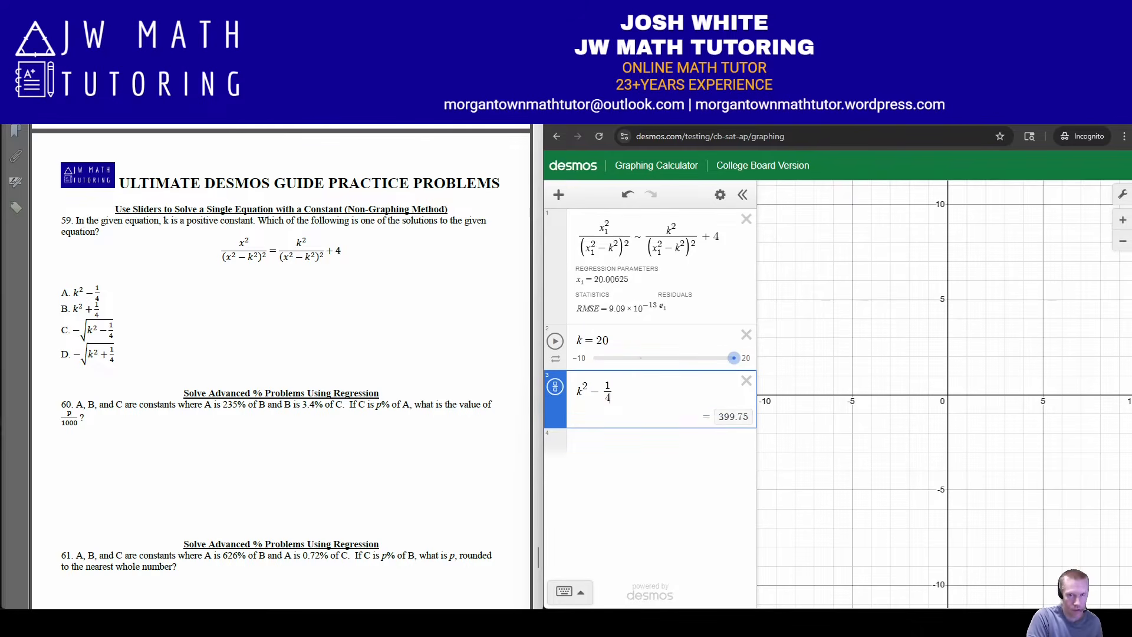
key(Return)
text(k^2)
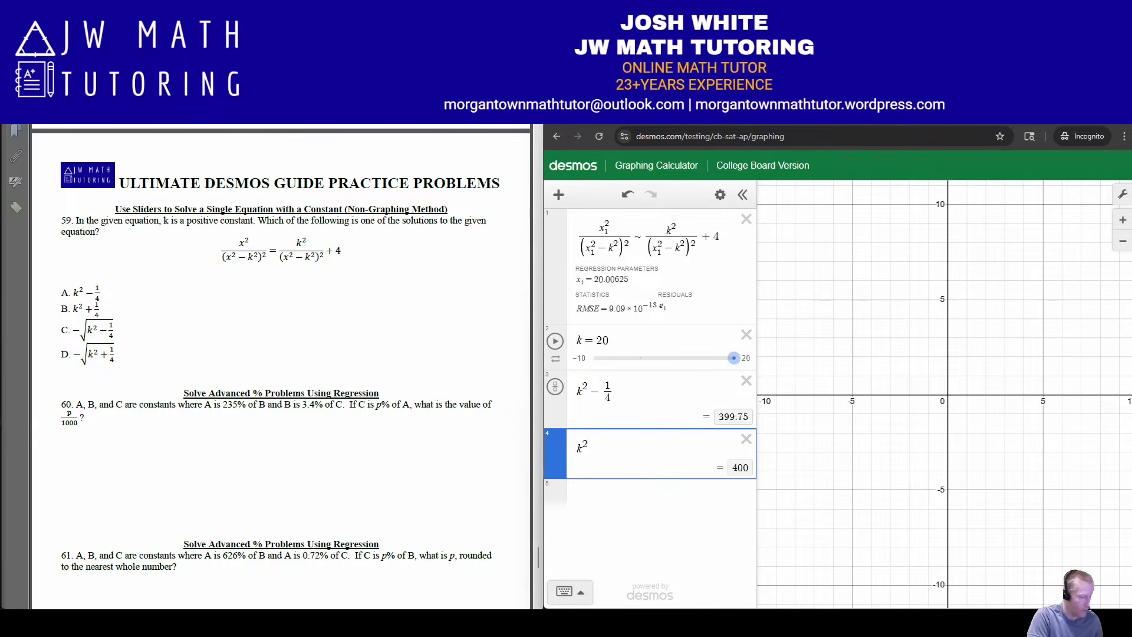
text(+1/4)
key(Return)
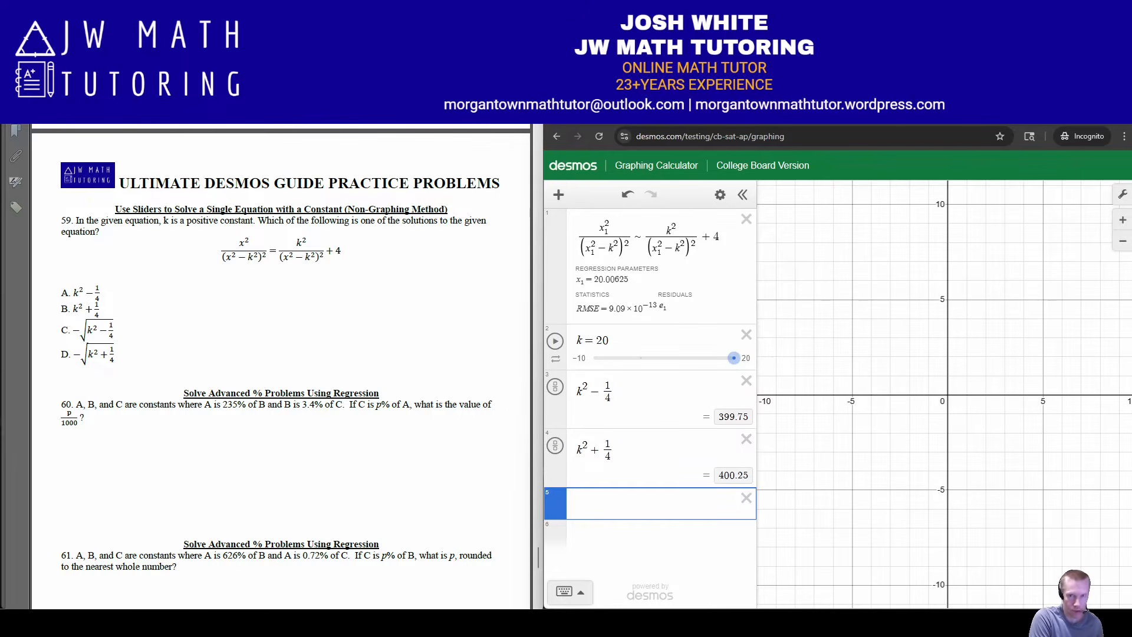
Evaluate answer choices C and D by entering −√(k² − 1/4) and −√(k² + 1/4) on separate lines
text(-)
text(sqrt()
text(k^2)
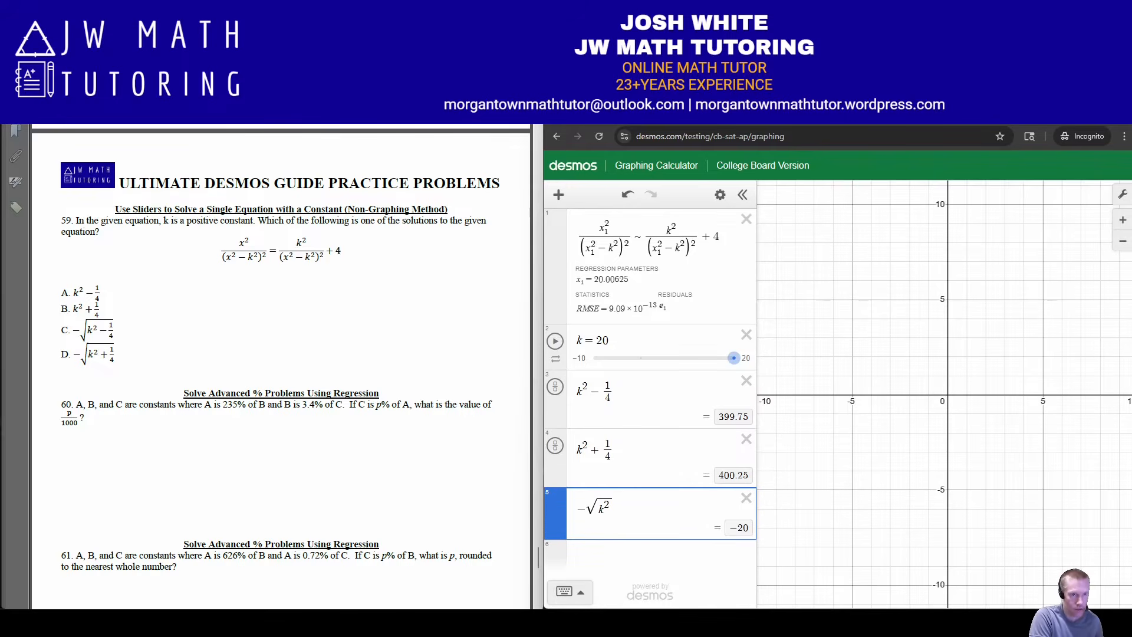
key(Right)
text(-1/4)
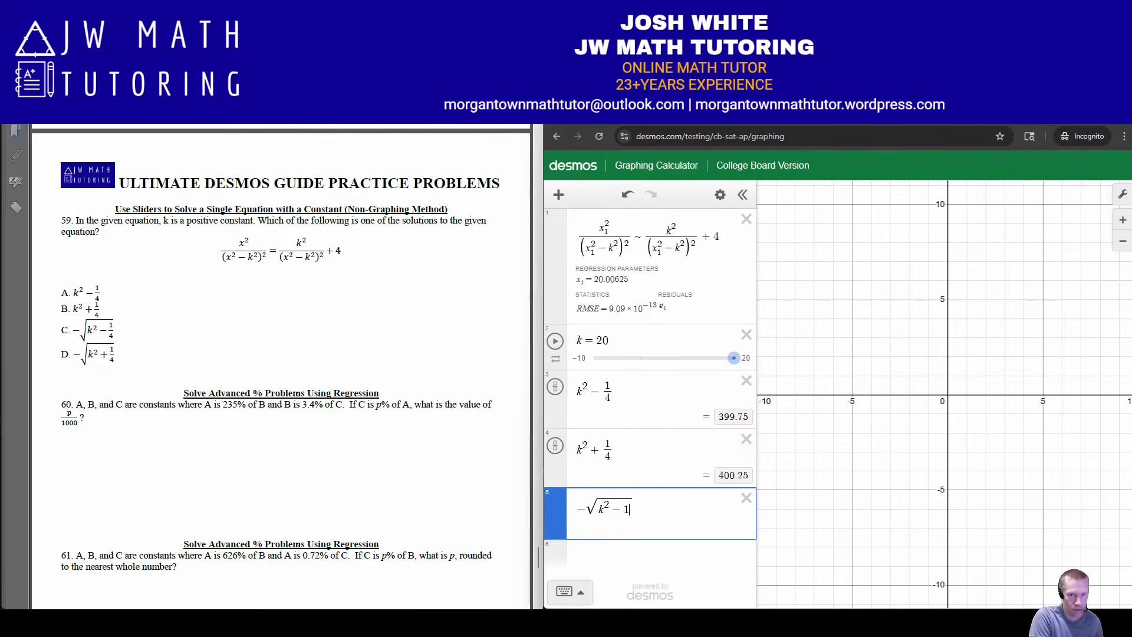
key(Return)
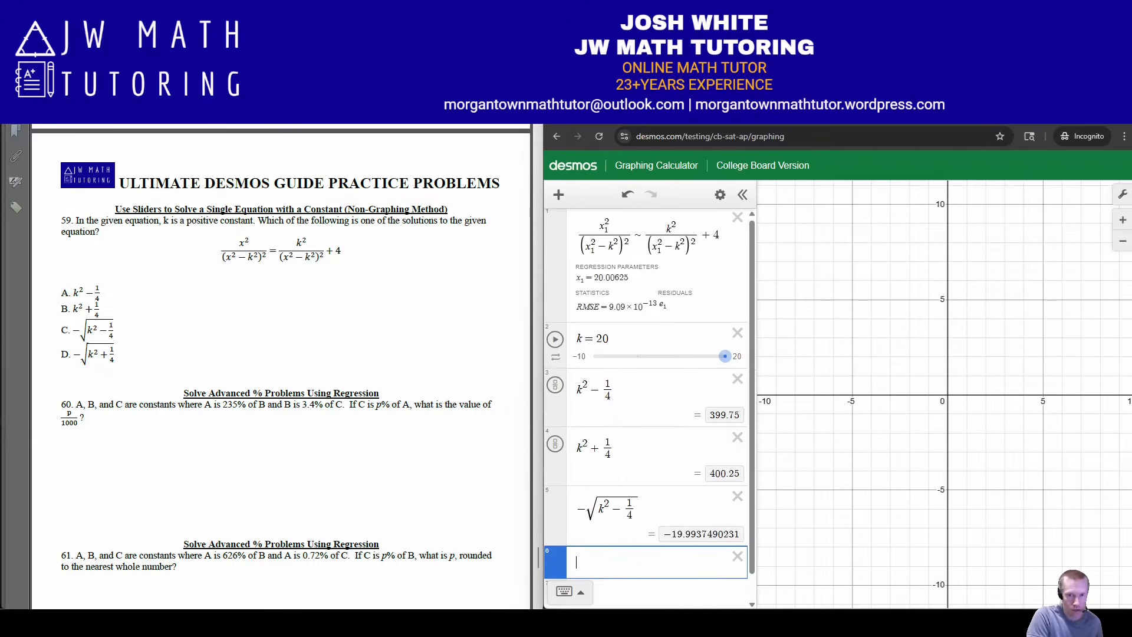
text(-s)
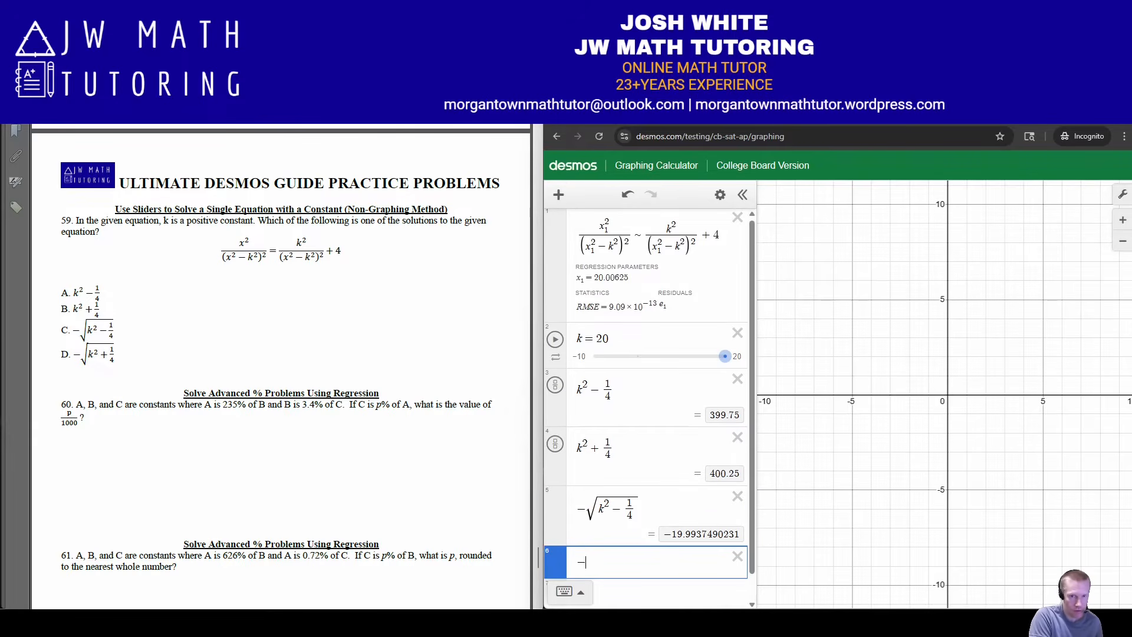
text(qrtk^2)
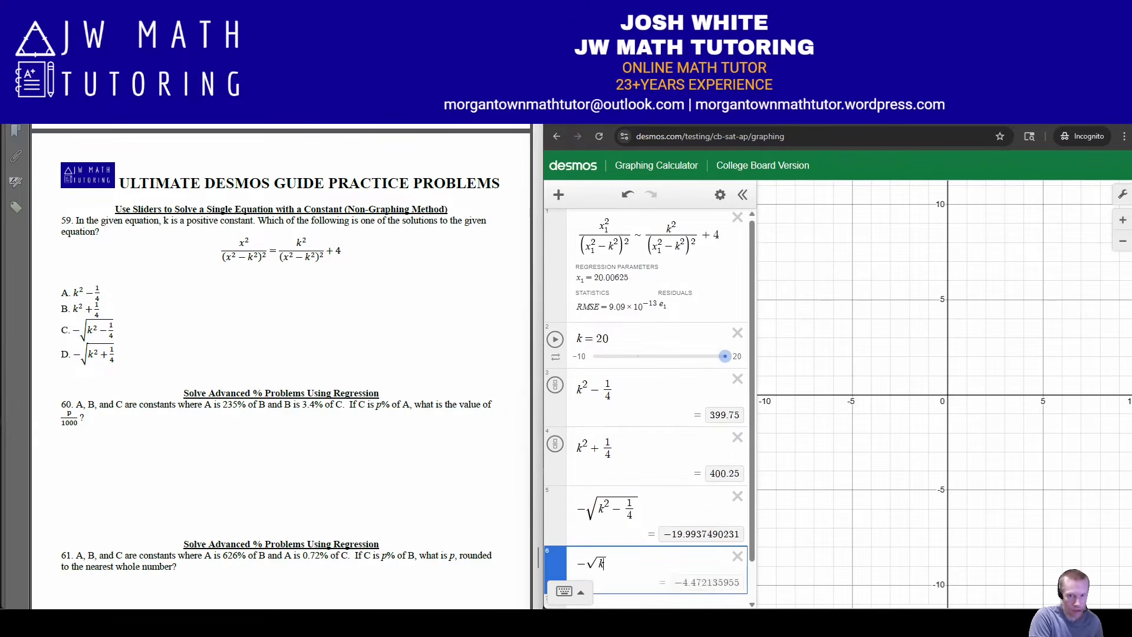
text(+1/4)
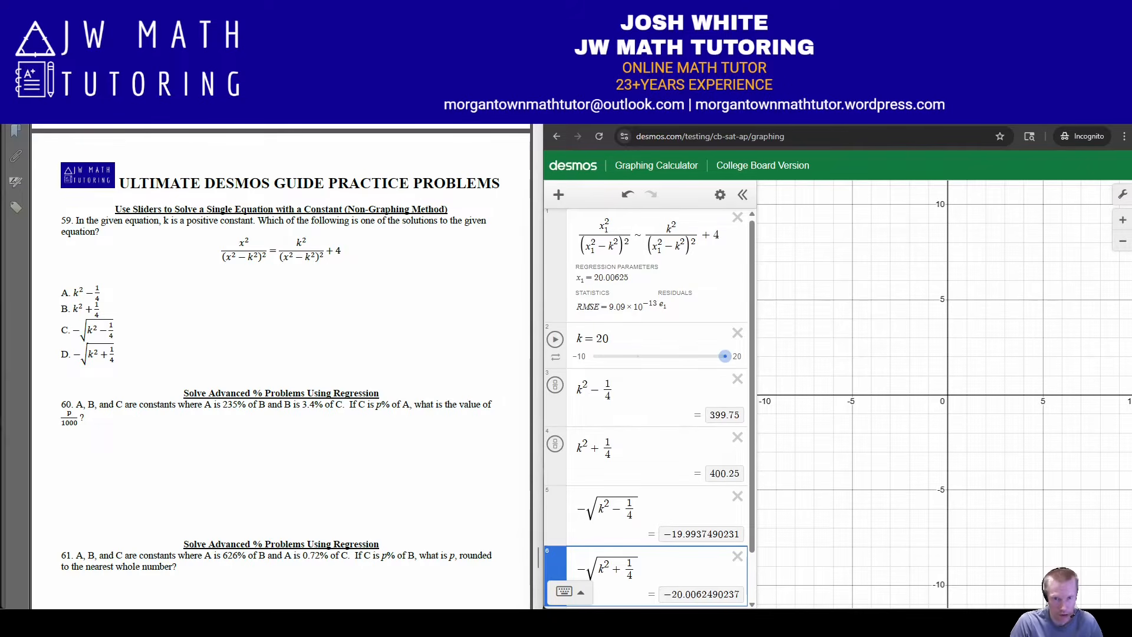
Delete the expressions for answer choices A and B, k² − 1/4 and k² + 1/4
scroll(646, 407, down, 1)
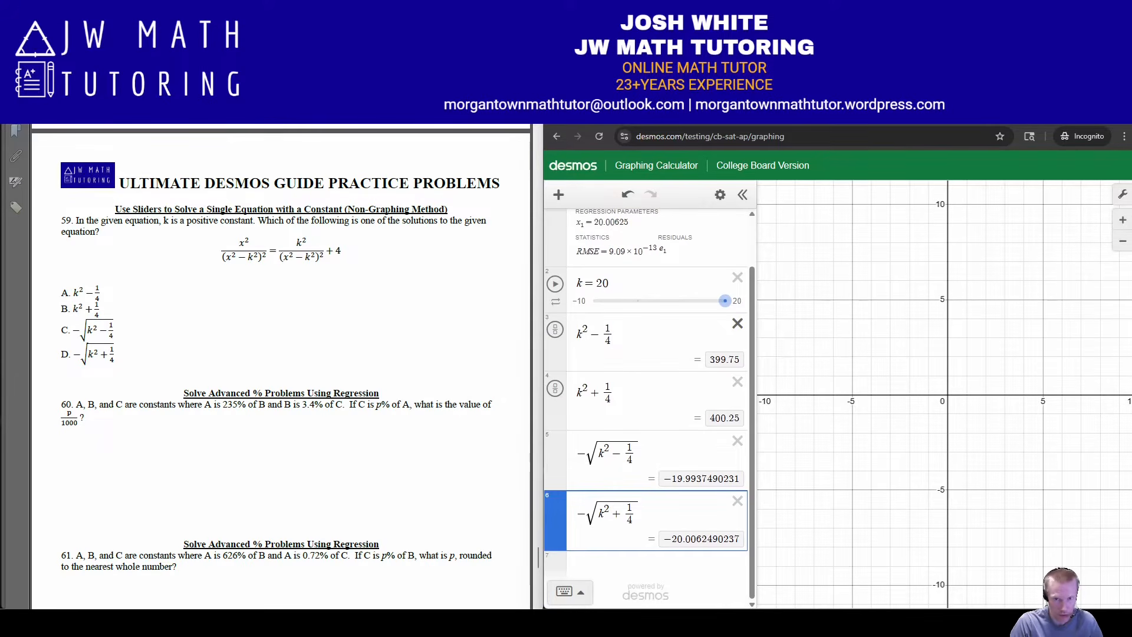
click(737, 323)
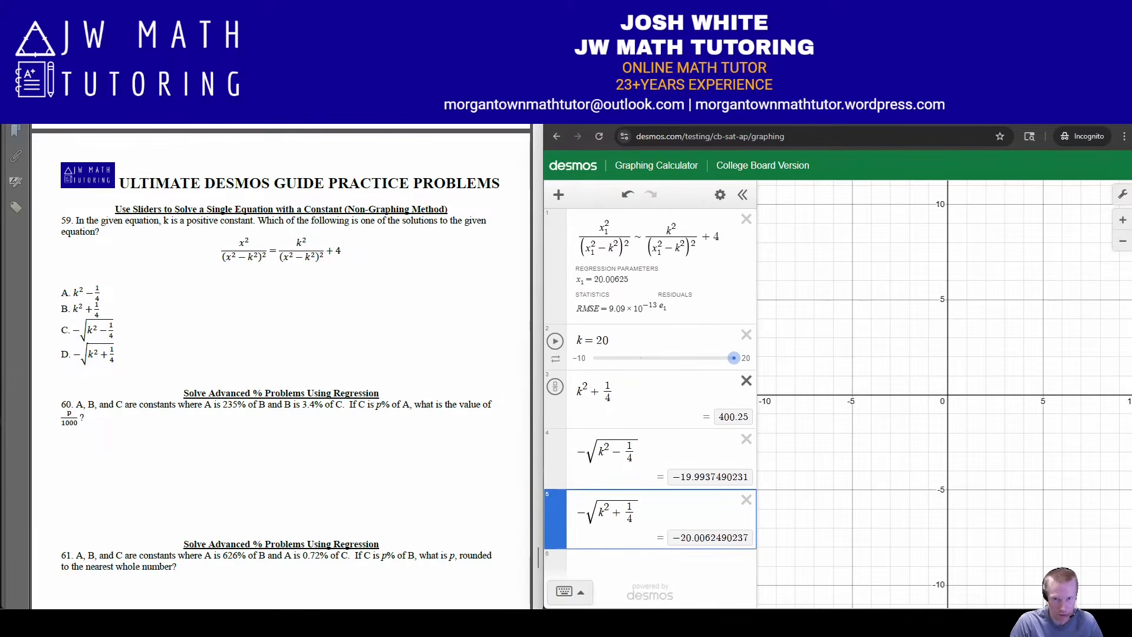
click(746, 380)
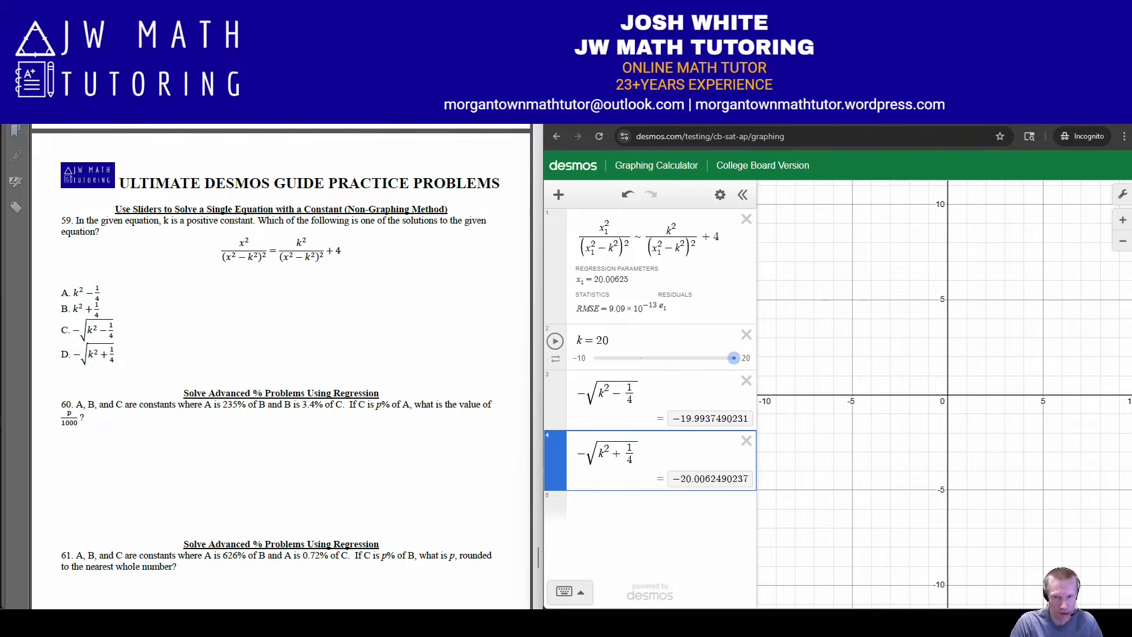
Restrict problem 59's regression to negative solutions by adding the condition {x₁ < 0} at its end
click(643, 279)
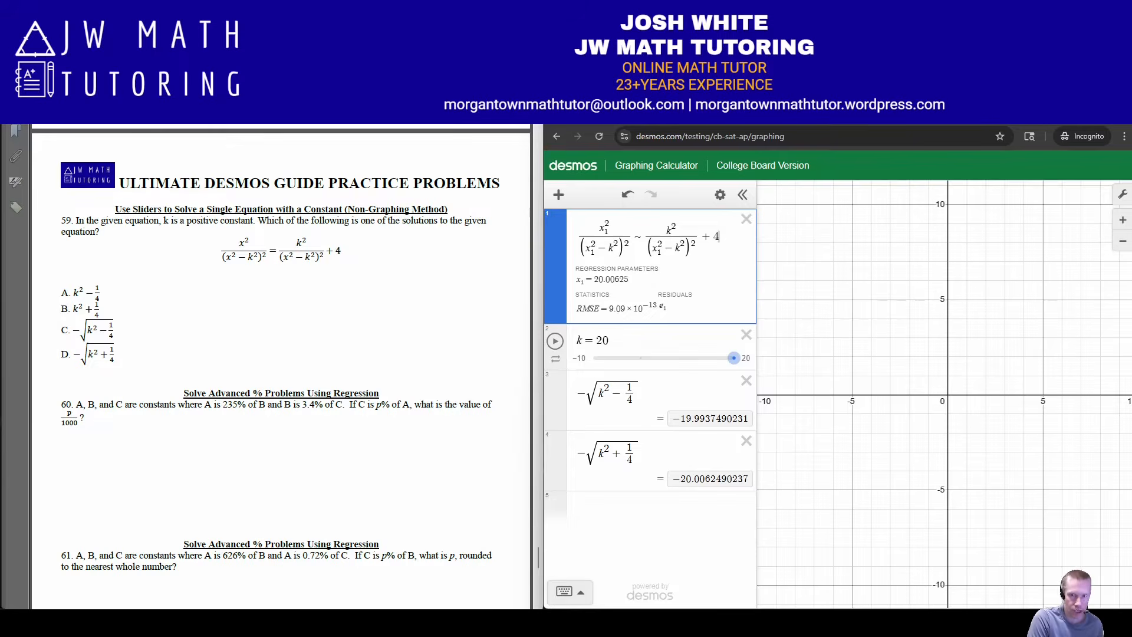
text({x_1<)
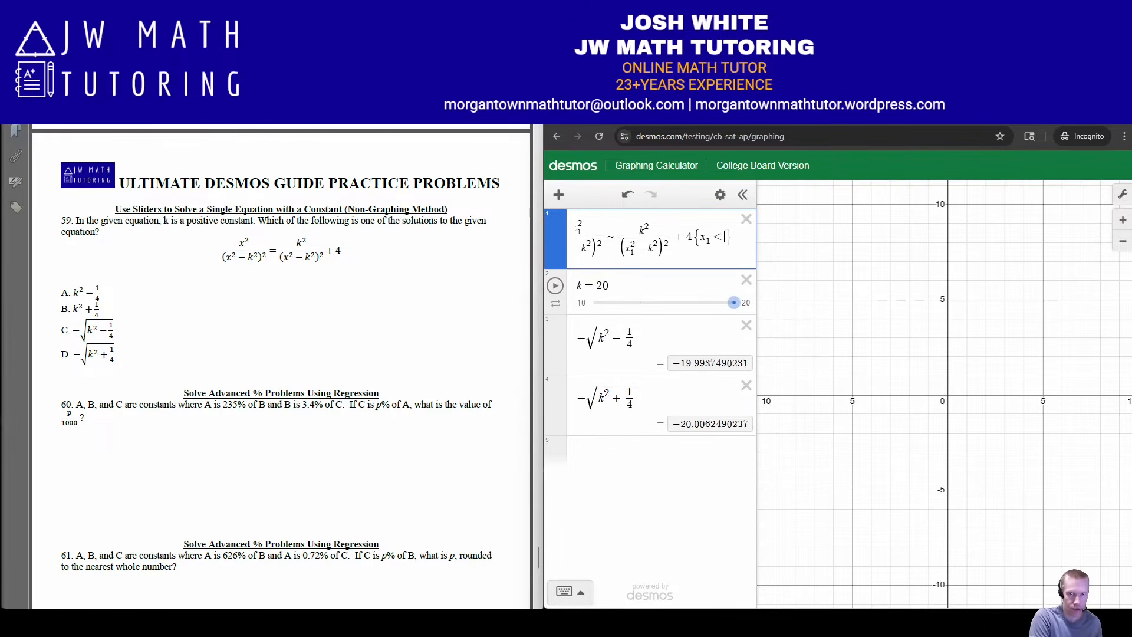
text(0})
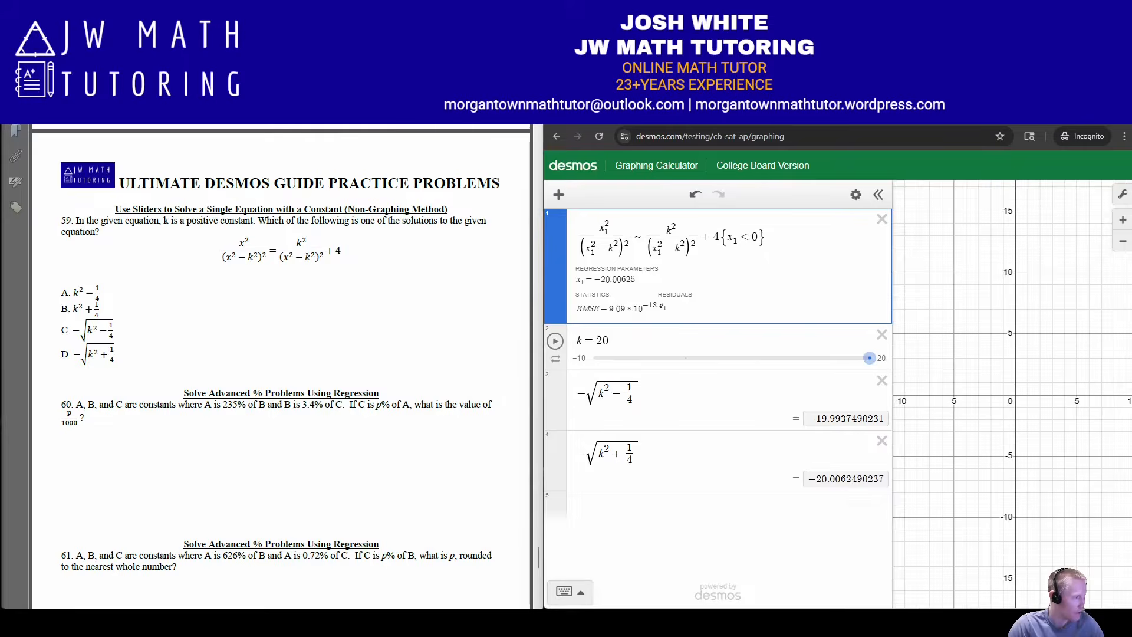
Review the guide document's regression methods for advanced % problems, and return to problem 60 in the practice problems document
key(alt+Tab)
scroll(279, 366, down, 3)
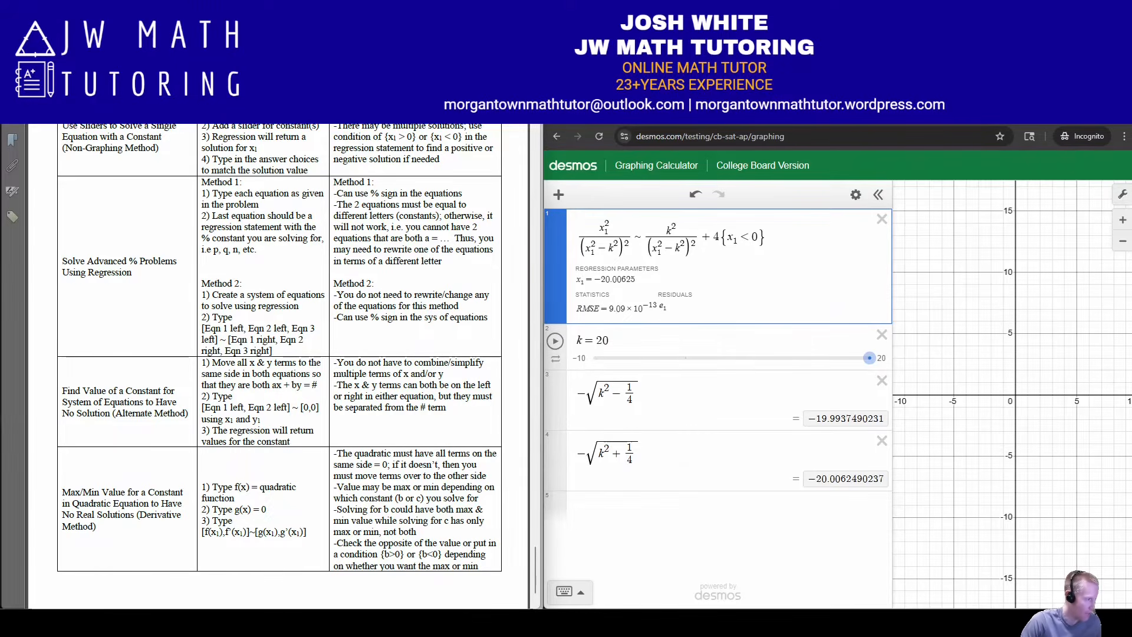
key(alt+Tab)
scroll(281, 366, down, 5)
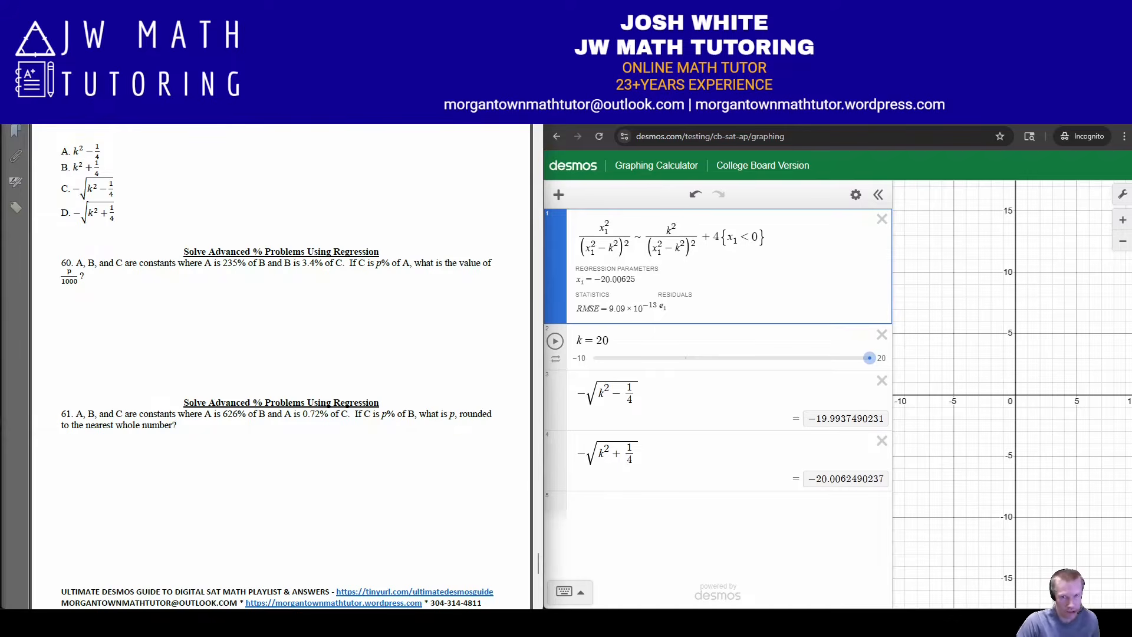
Clear all of problem 59's expressions and enter problem 60's first equation as A = 235% of B
click(856, 194)
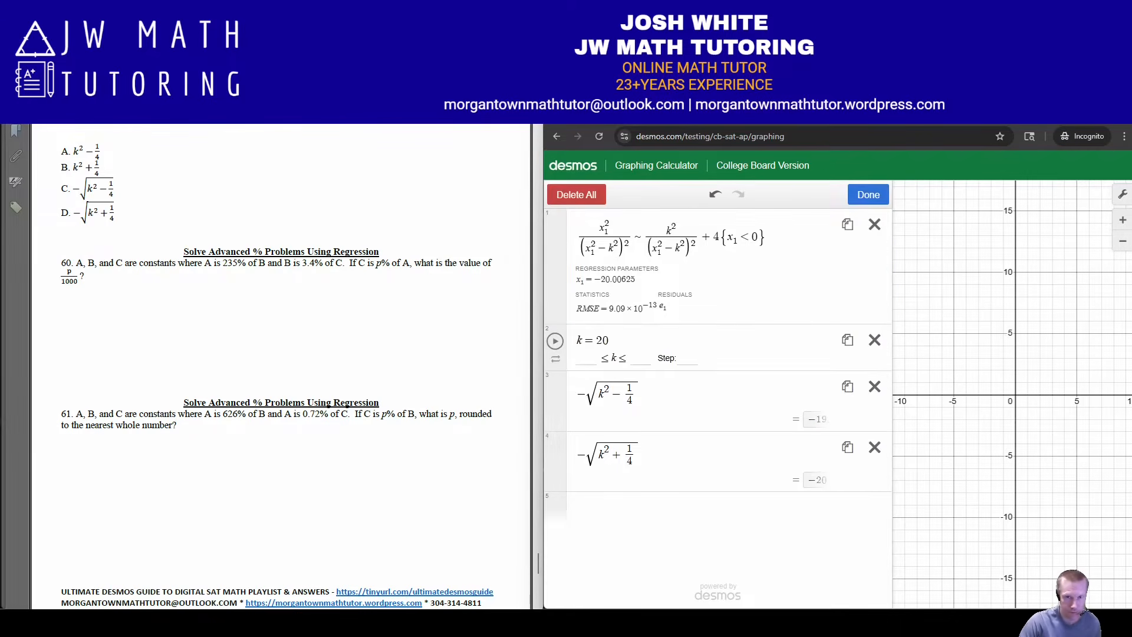
click(575, 193)
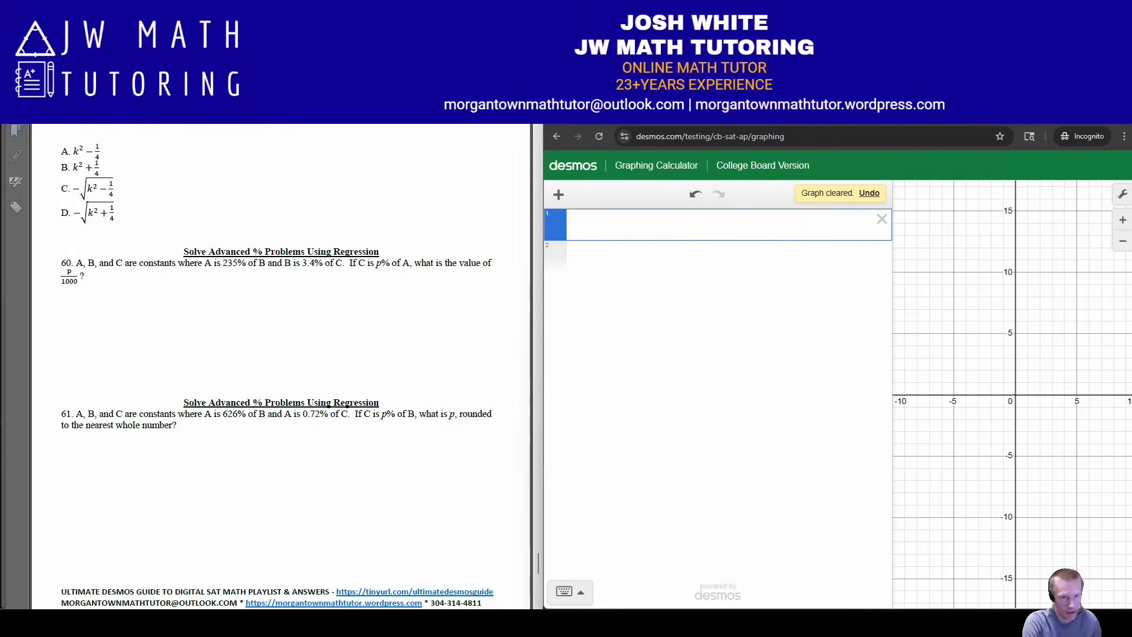
text(A)
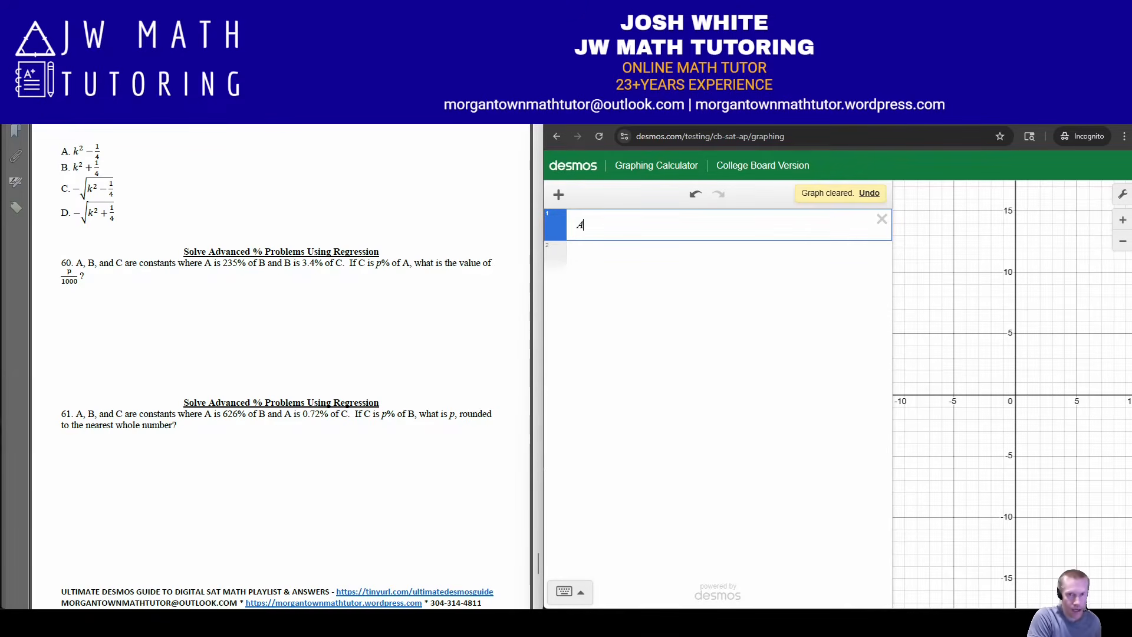
key(BackSpace)
text(A = 2)
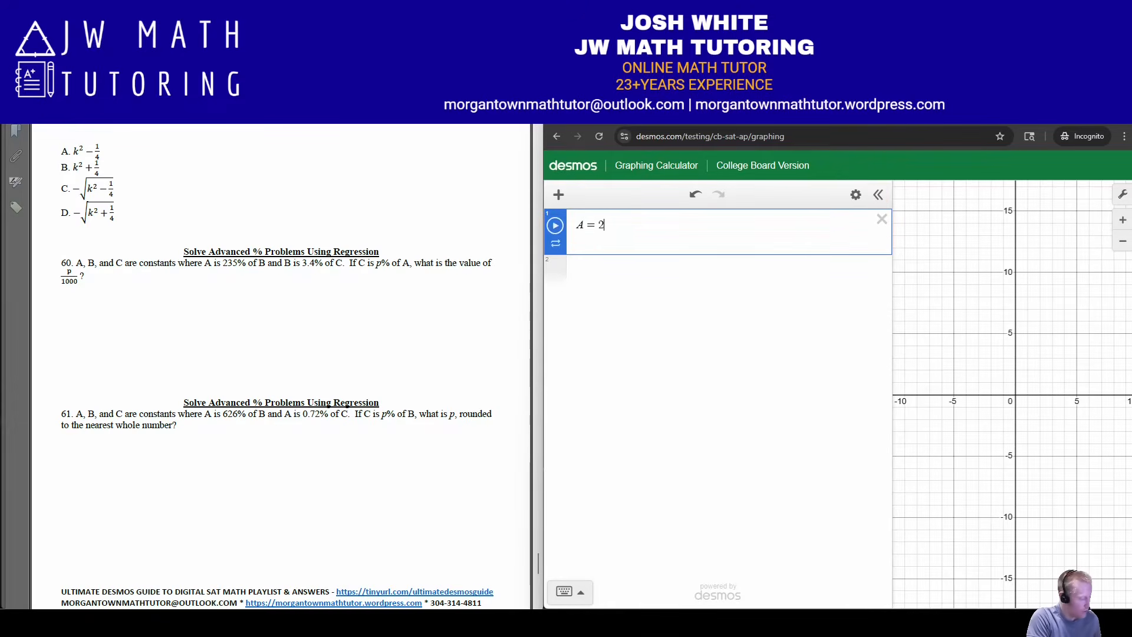
text(35% of )
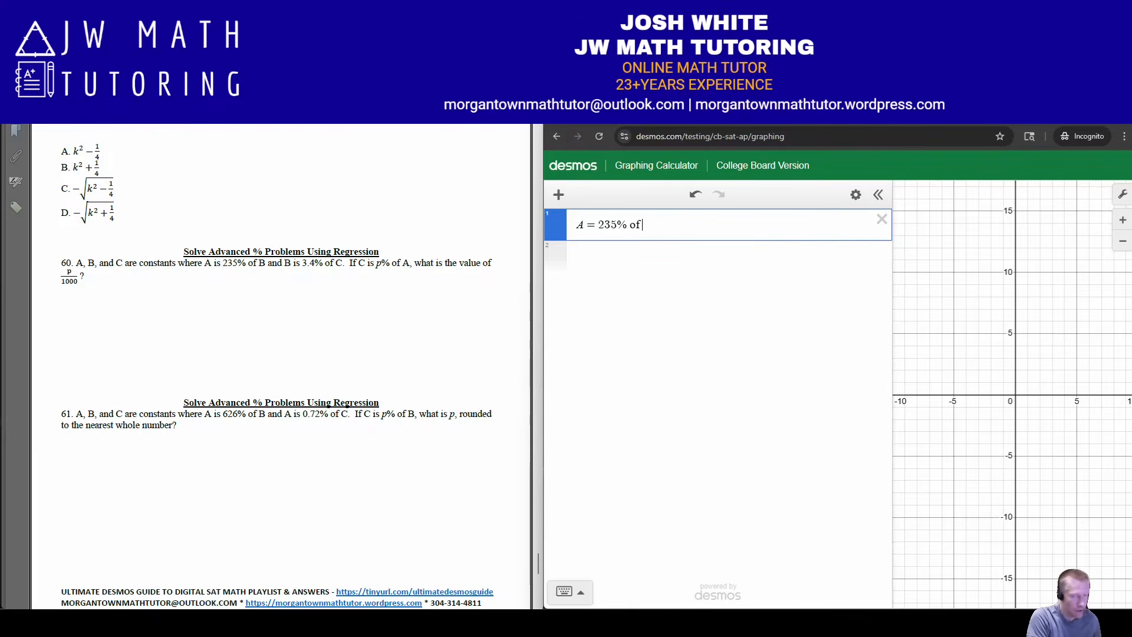
text(B)
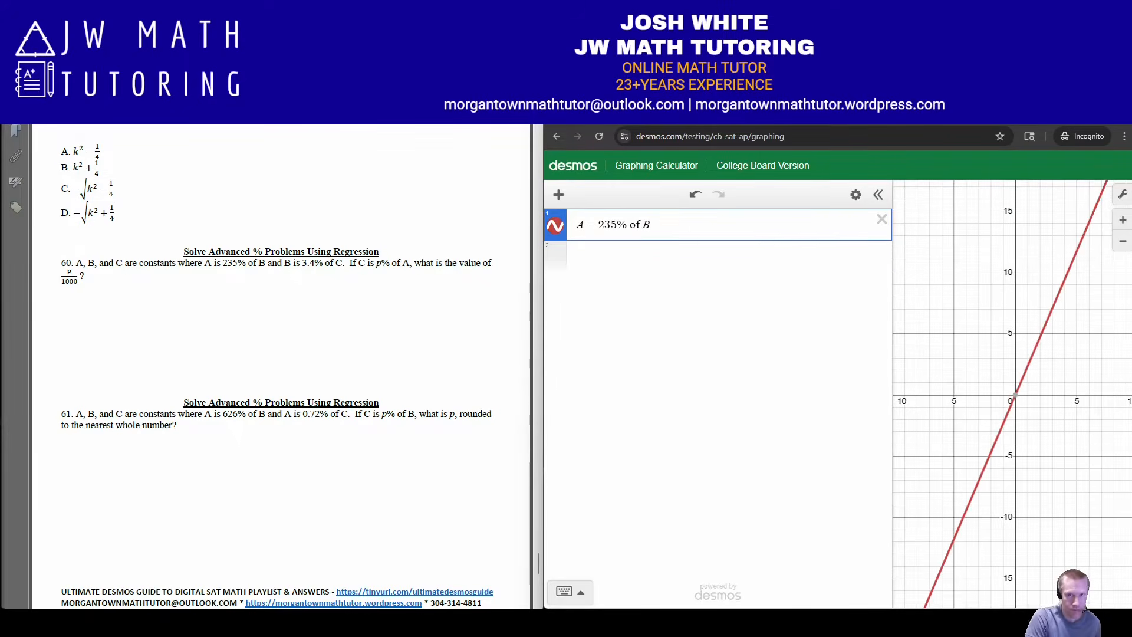
Enter problem 60's second equation on a new line as B = 3.4% of C
key(Return)
text(B )
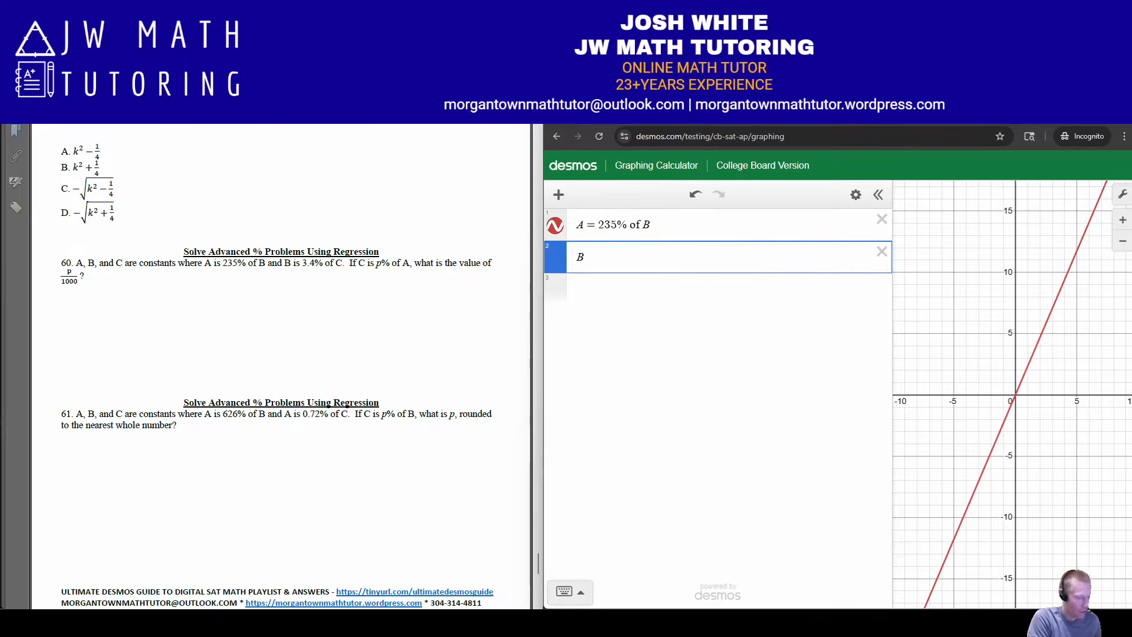
text(= 3.4)
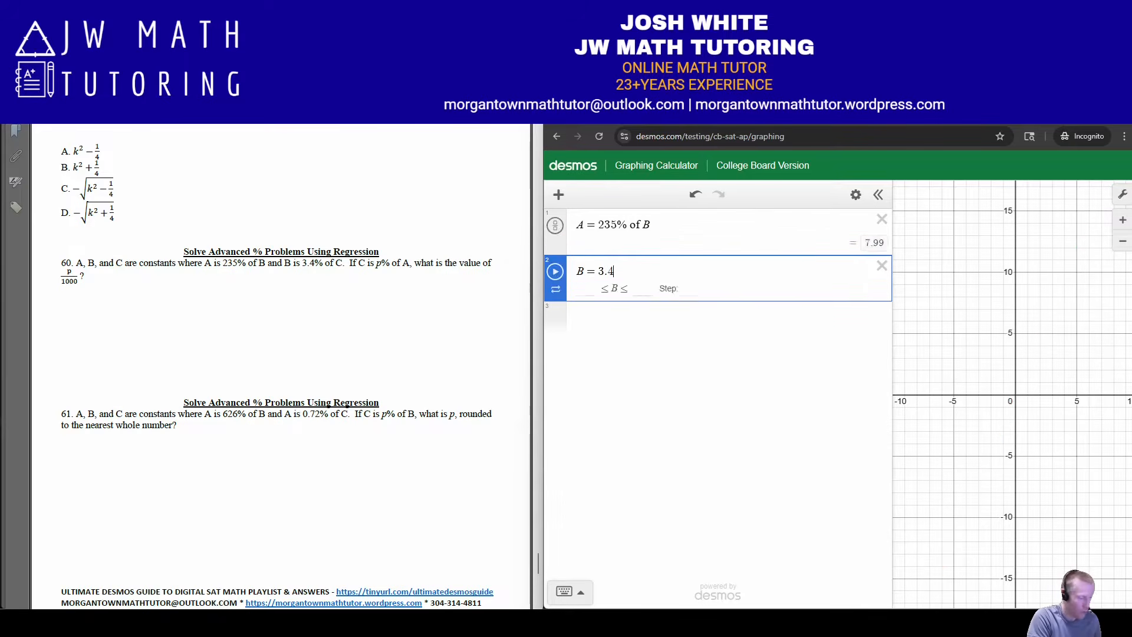
text(% of C)
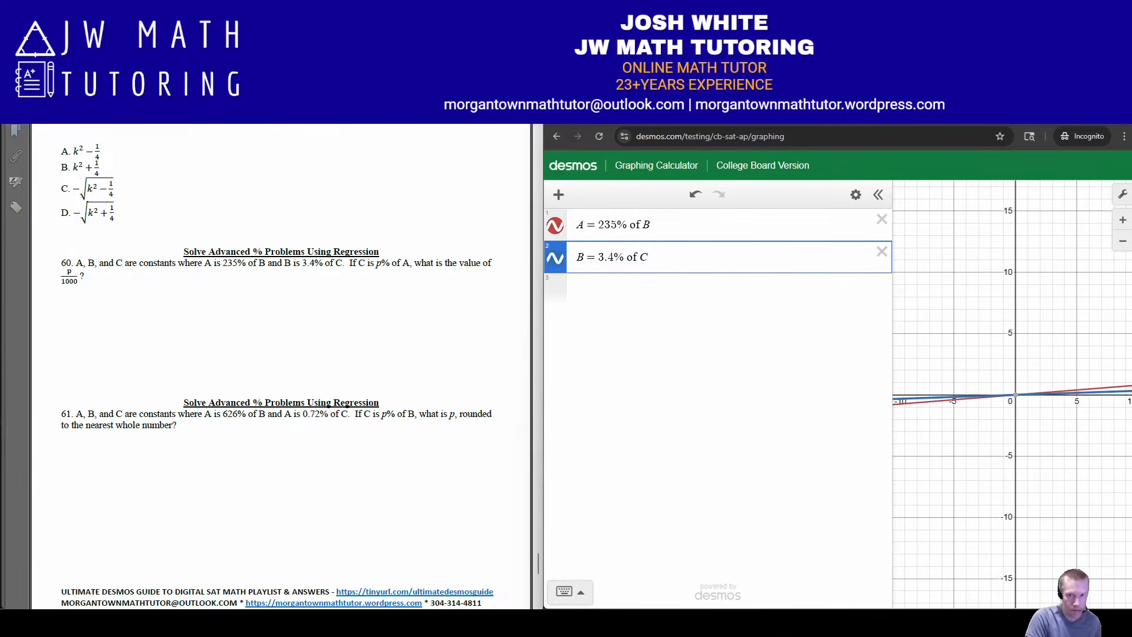
Enter problem 60's last equation as the regression C ~ p% of A and start a new line below it
key(Return)
text(C~p% of )
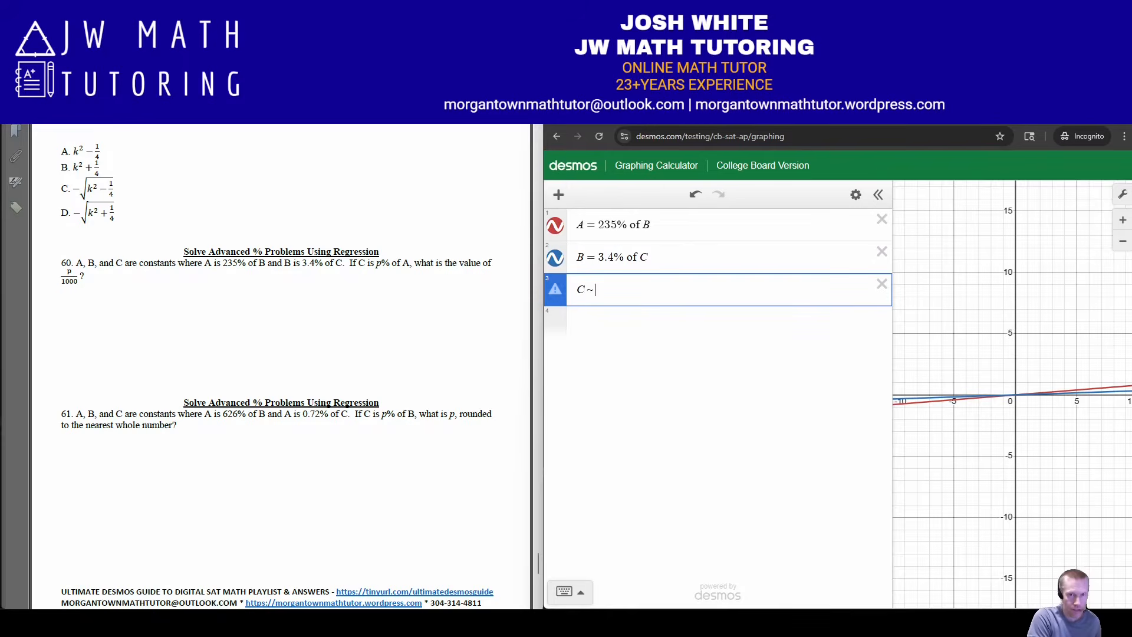
text(A)
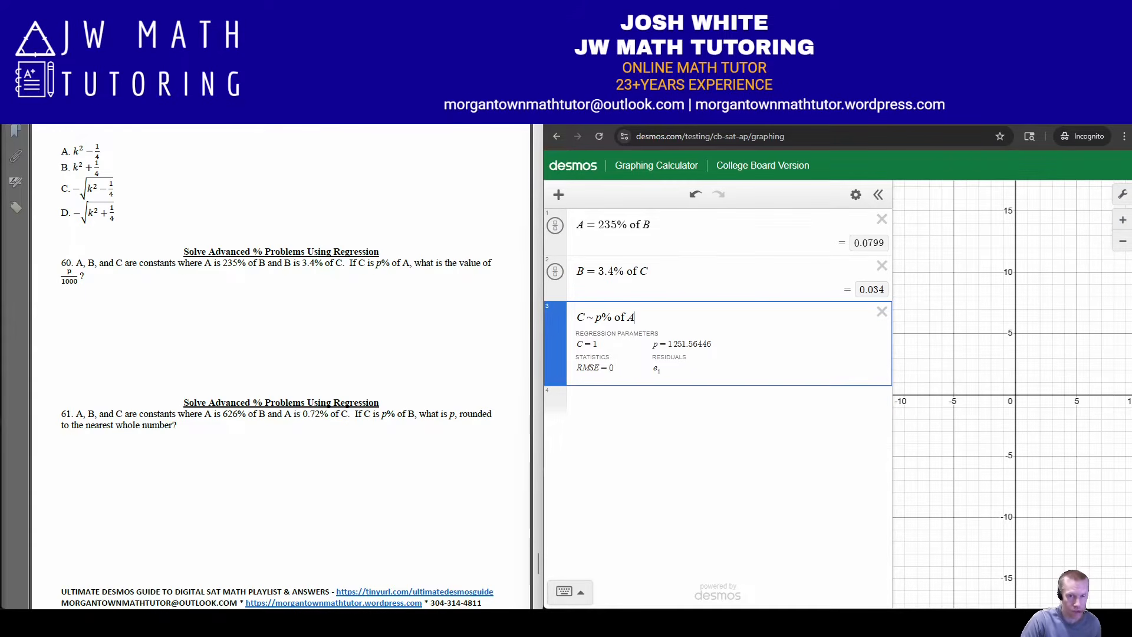
key(Return)
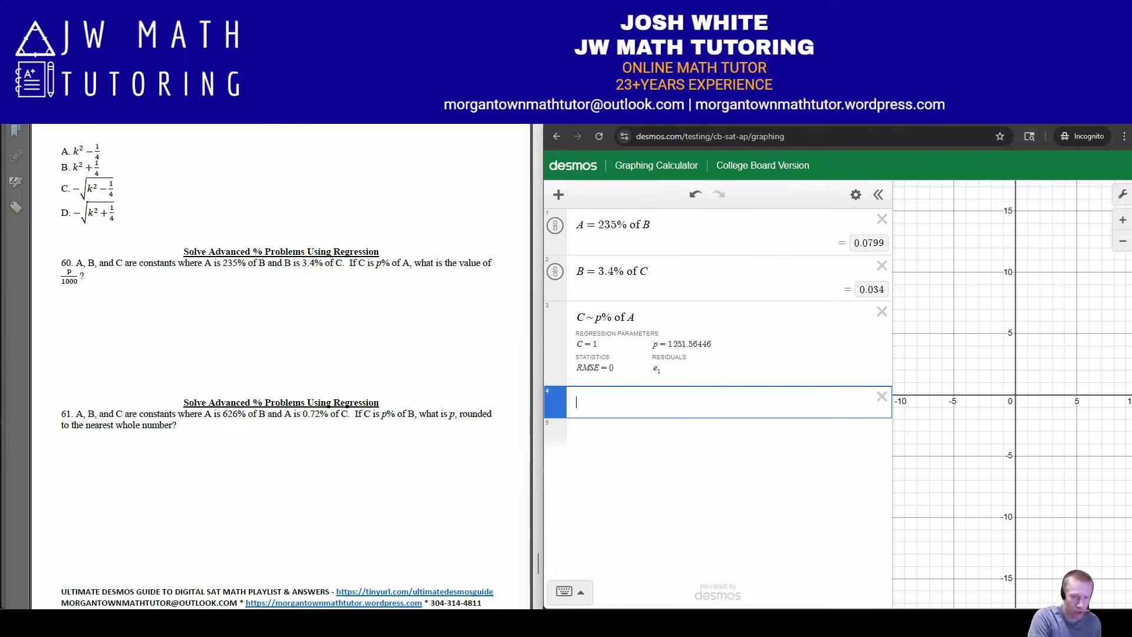
Evaluate p/1000 on the new line, view the result as a fraction, and switch it back to a decimal
text(p/1000)
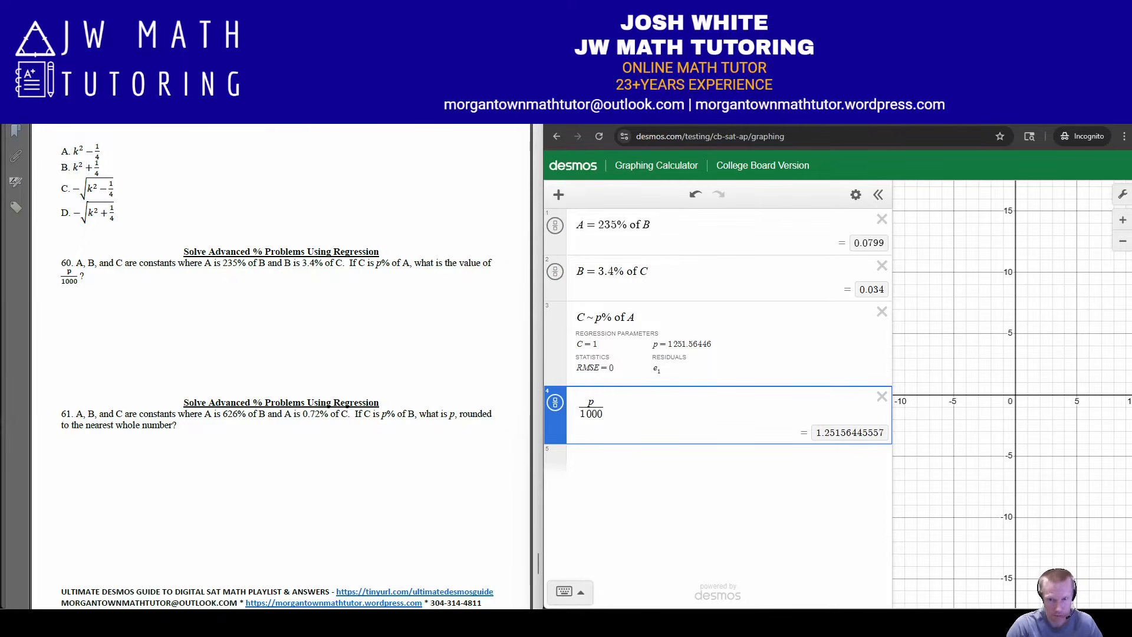
click(555, 402)
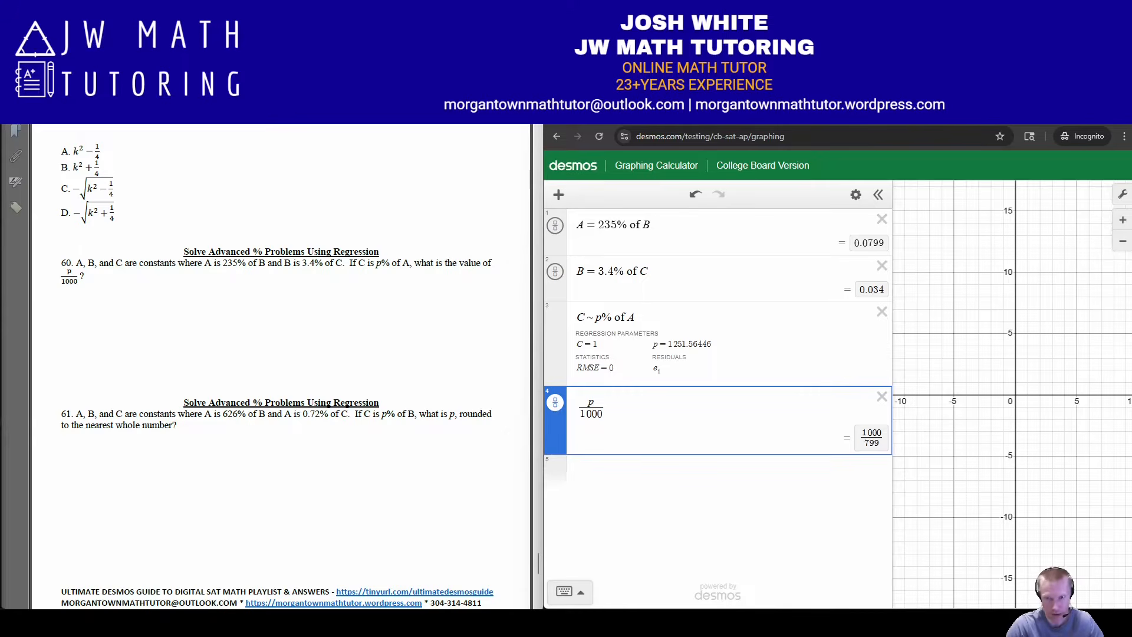
click(555, 402)
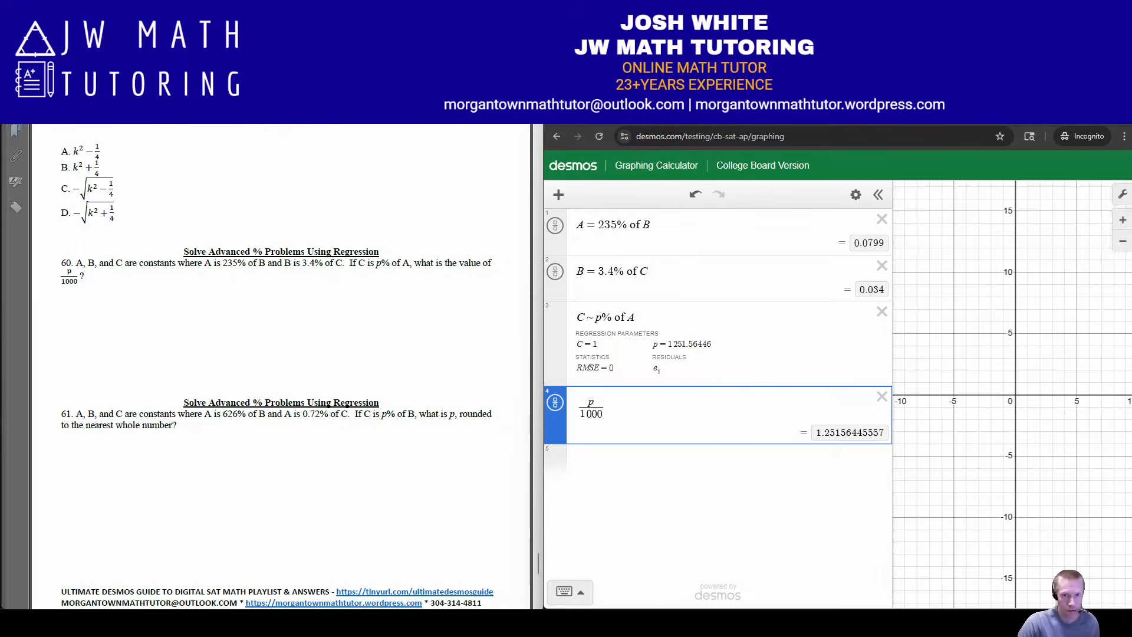
Change the percentage in the first equation to match problem 61, so it reads A = 626% of B
click(598, 225)
key(Delete)
key(Delete)
key(Delete)
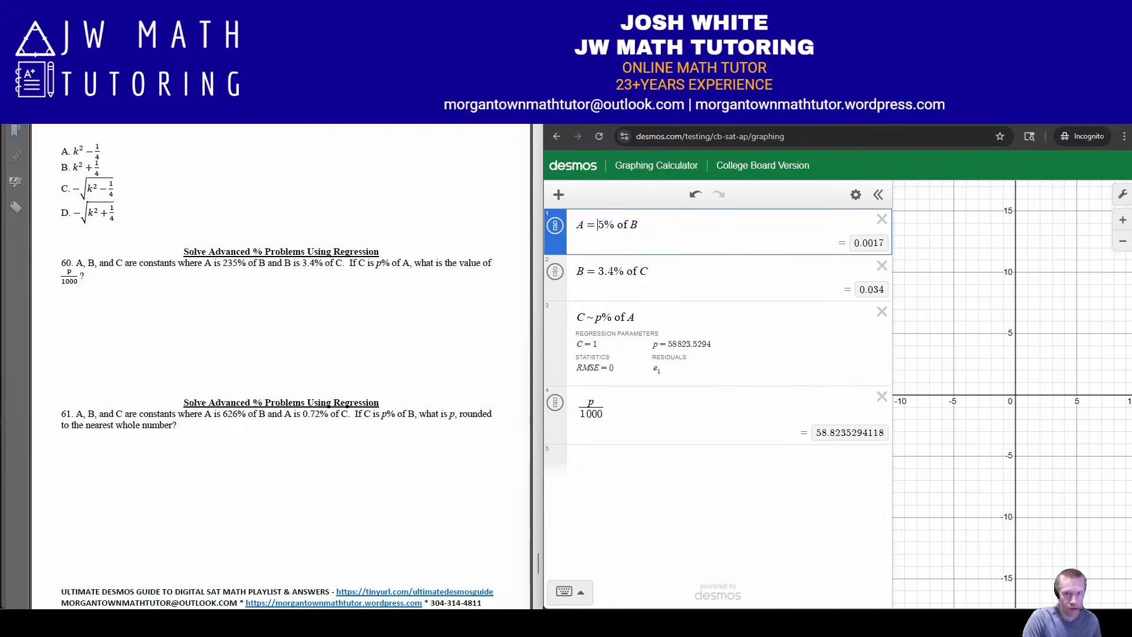
text(2)
key(BackSpace)
text(626)
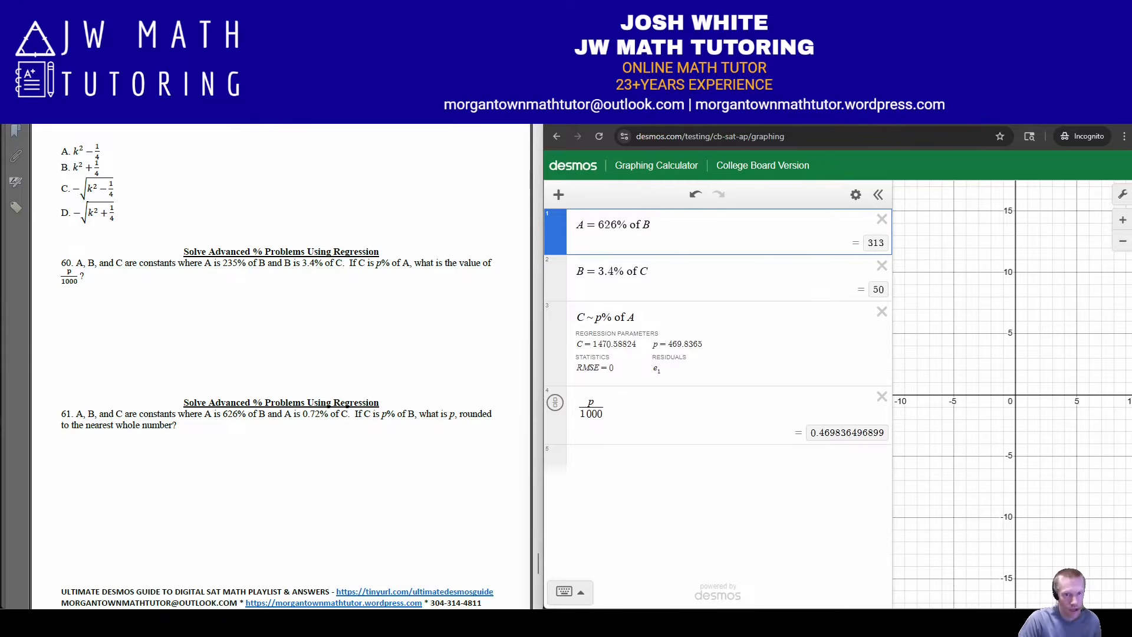
Change the second equation to problem 61's relation A = .72% of C
click(578, 272)
key(Delete)
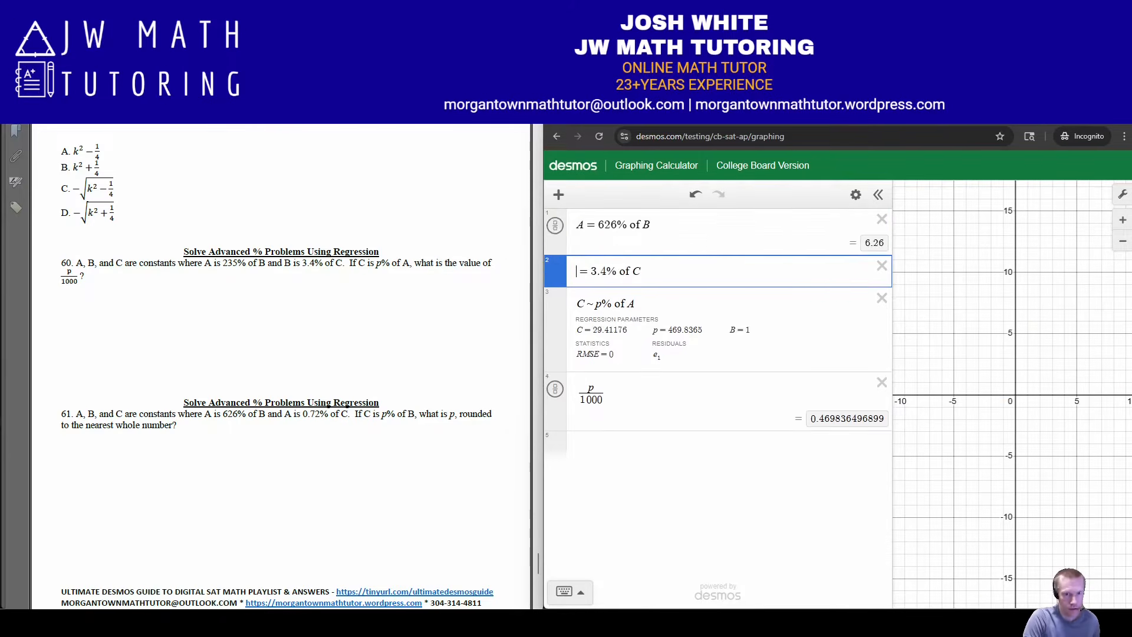
text(A)
key(Right)
key(Delete)
key(Delete)
key(Delete)
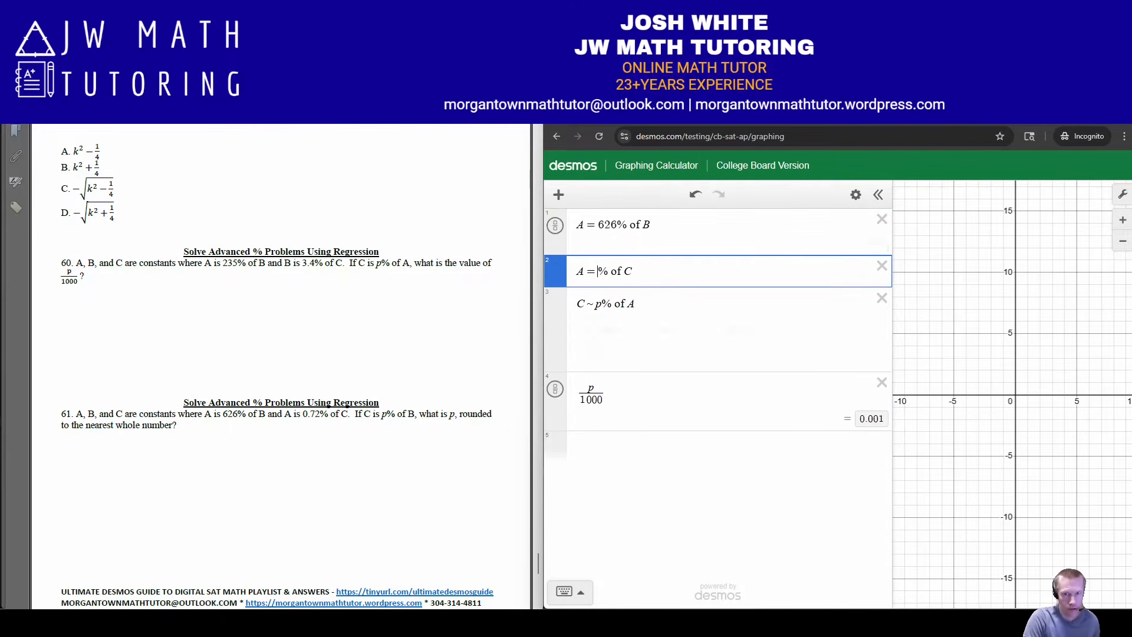
text(.72)
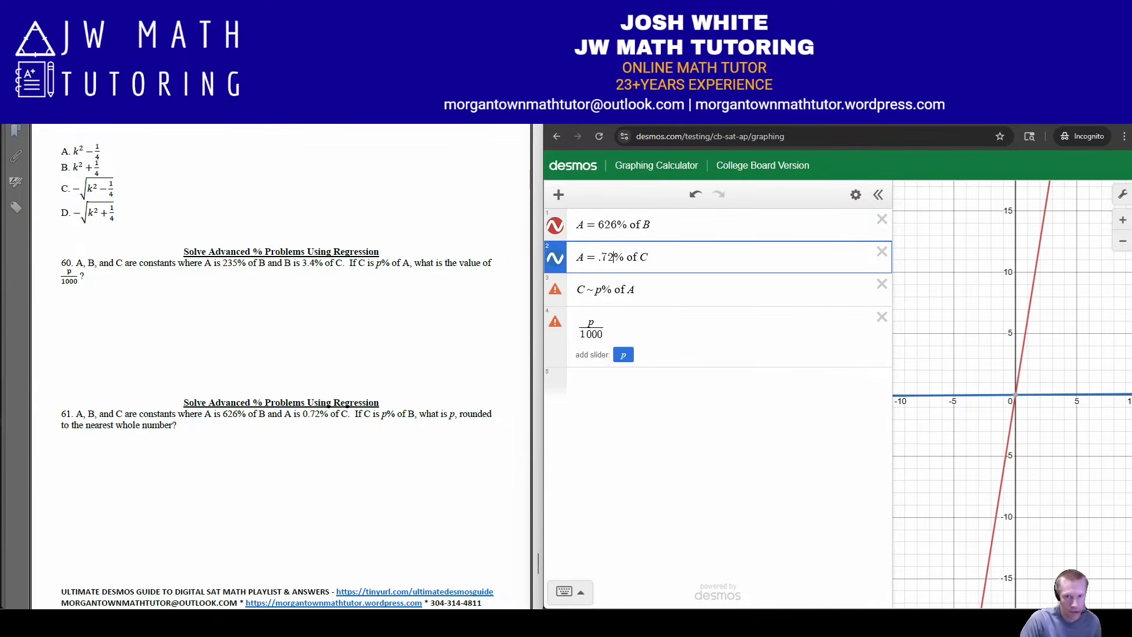
Change the regression to C ~ p% of B and delete the p/1000 expression
click(635, 290)
key(BackSpace)
text(B)
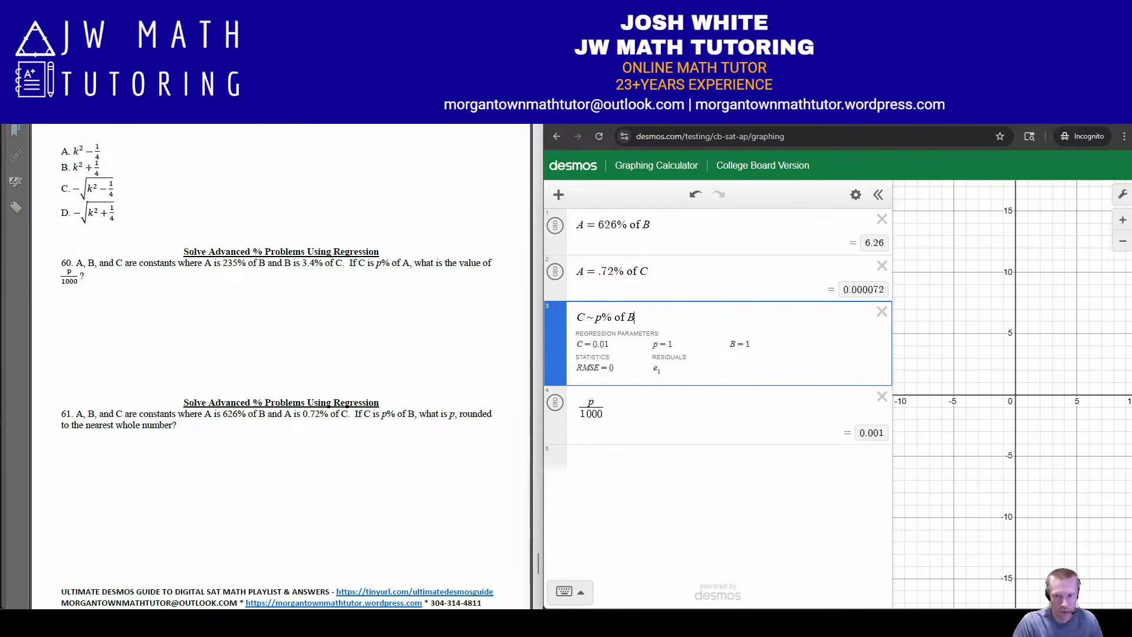
click(881, 396)
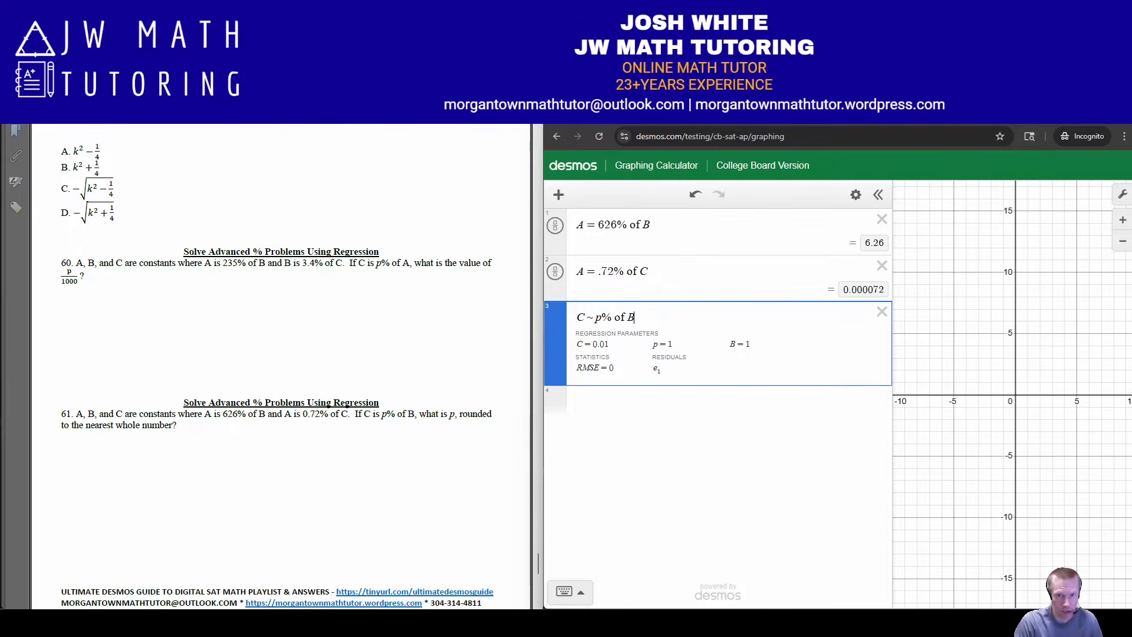
Rewrite the first equation with the percentage as a decimal, A = 6.26B
click(603, 225)
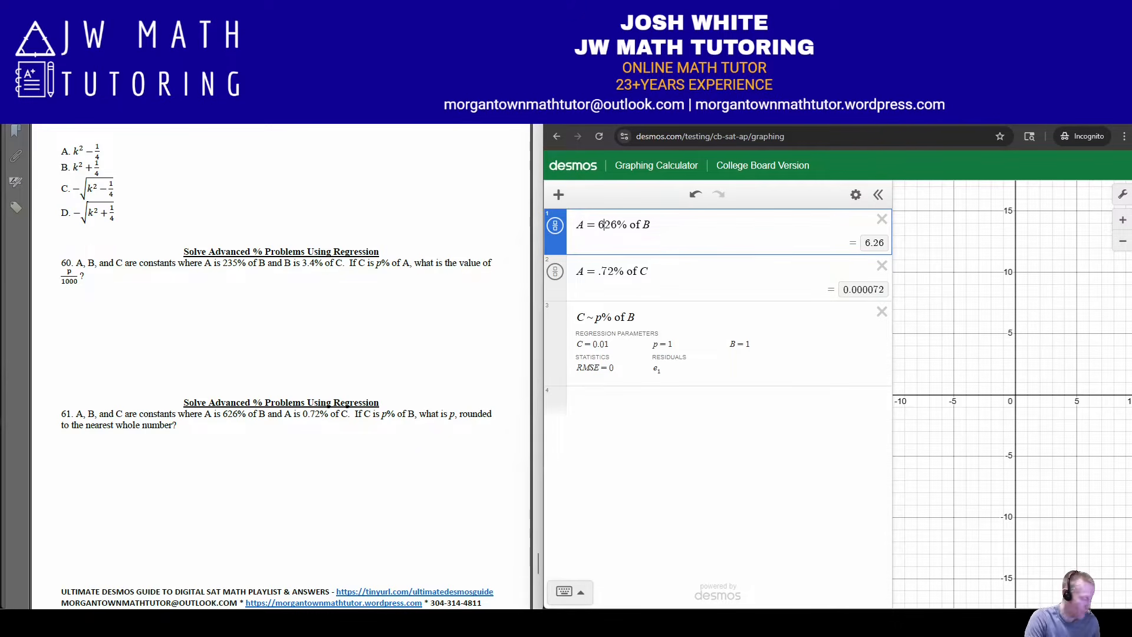
text(.)
key(Delete)
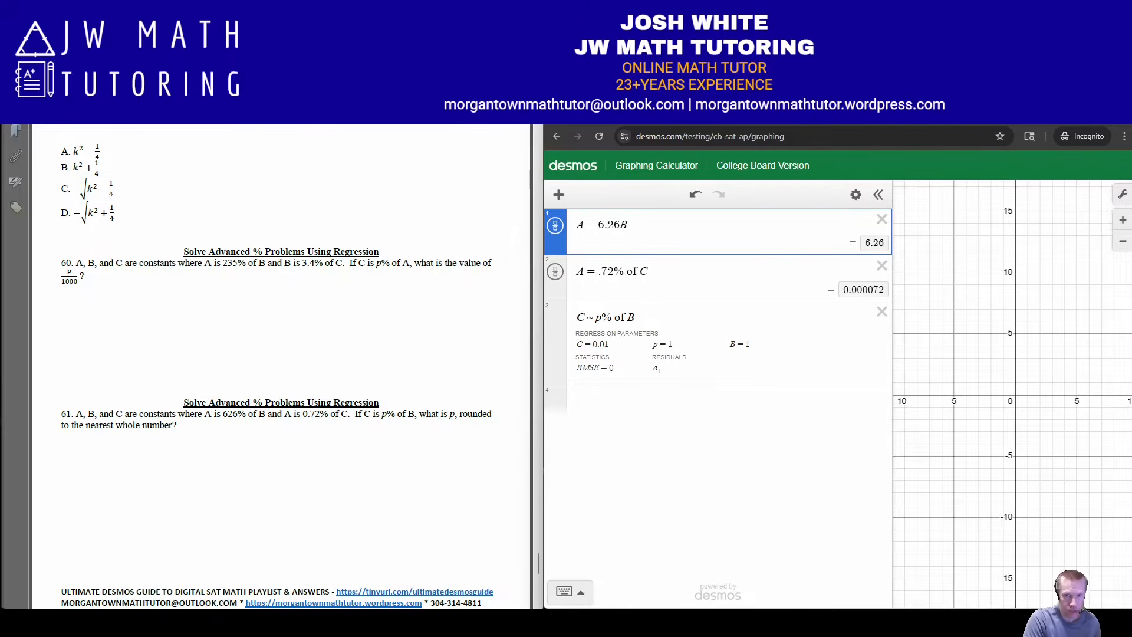
Divide both sides of the first equation by 6.26 so it reads A/6.26 = B
key(Right)
key(Right)
key(Right)
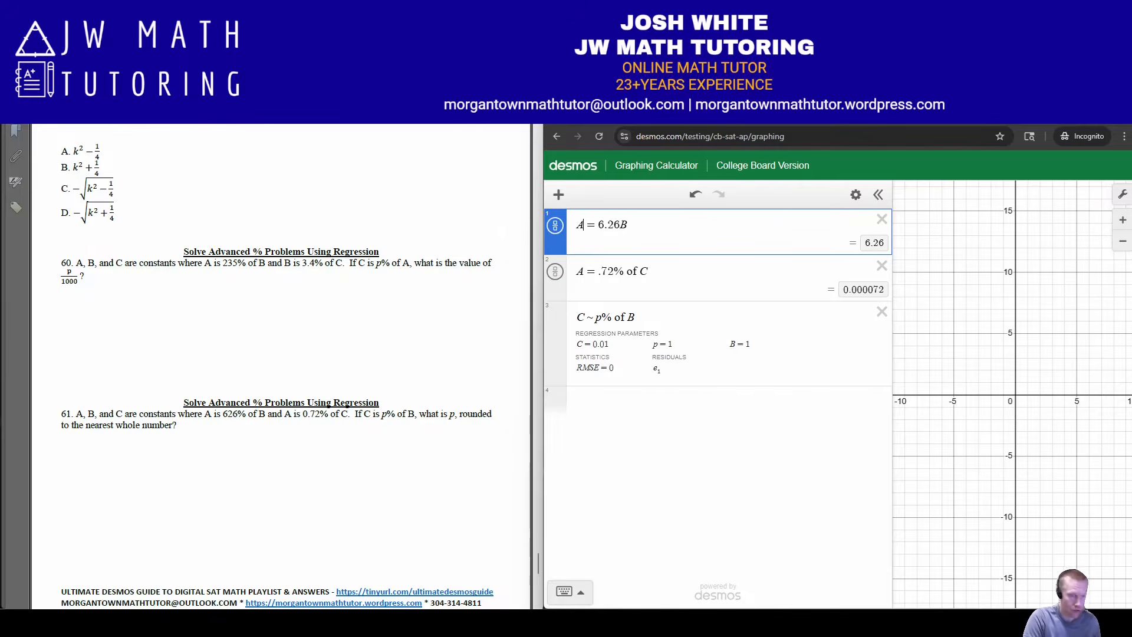
text(/6)
text(.26)
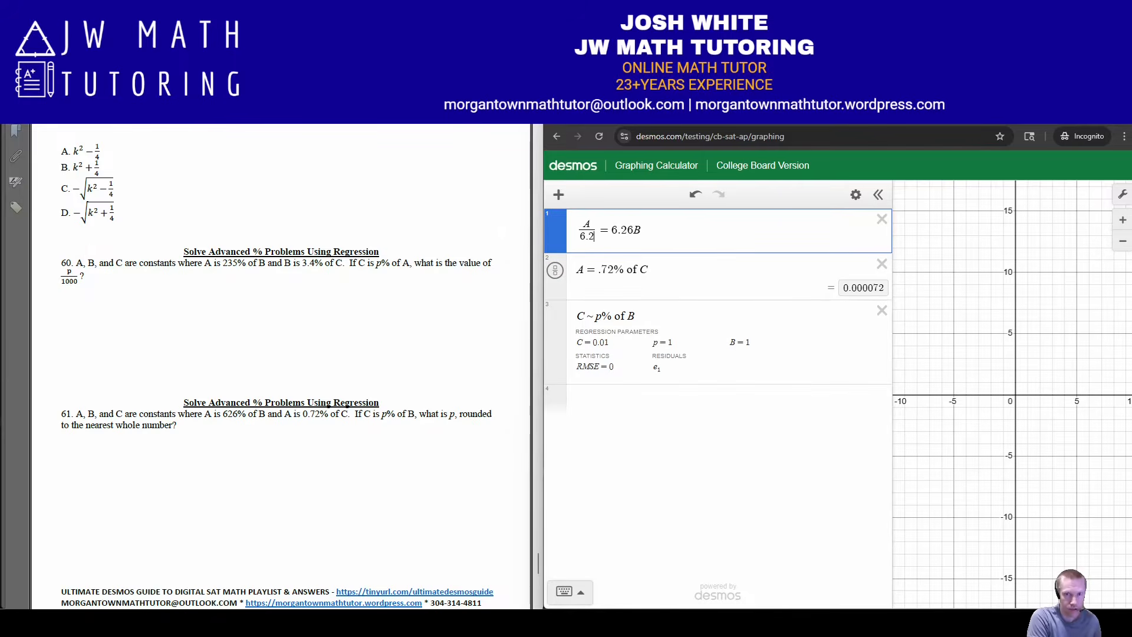
key(BackSpace)
key(Delete)
key(Delete)
key(Delete)
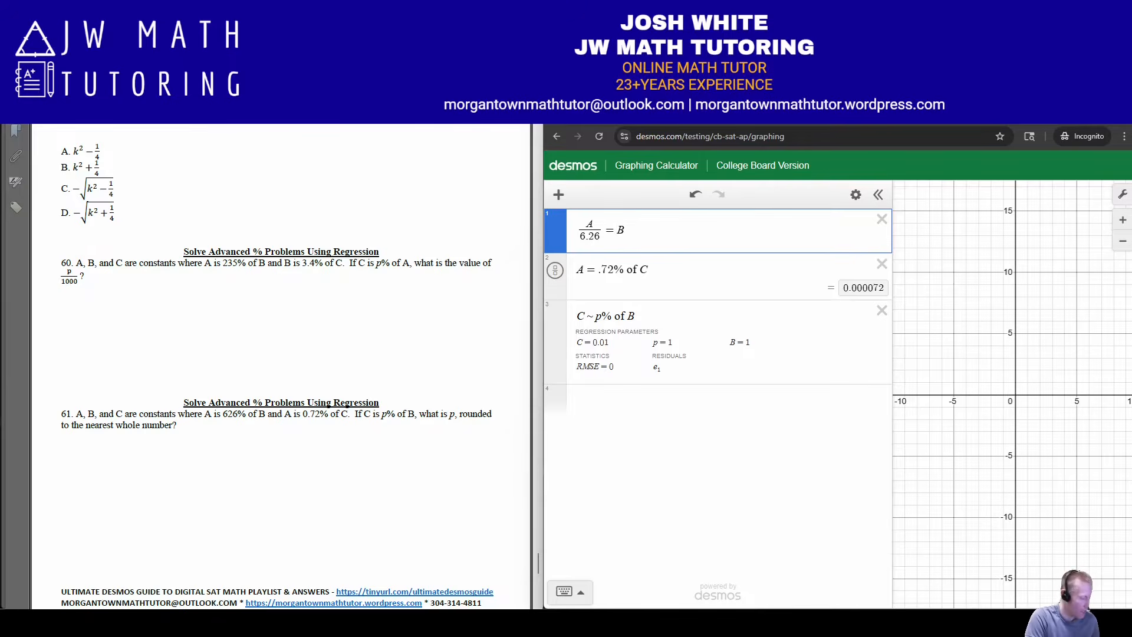
Reorder the first equation to define B, so it reads B = A/6.26
key(Home)
text(B=)
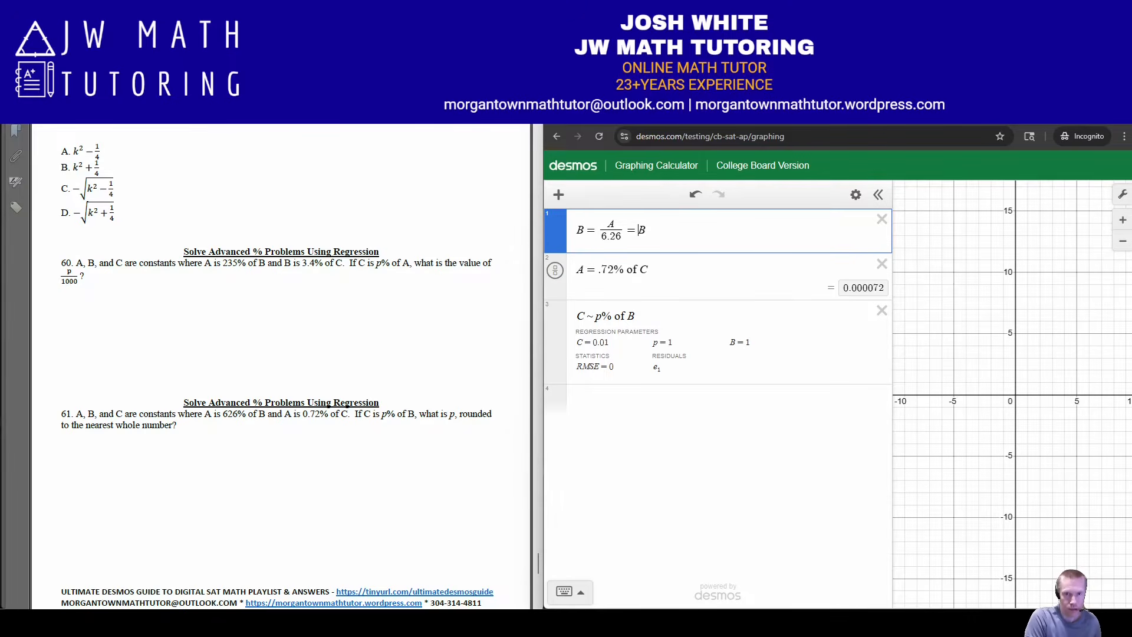
key(Delete)
key(BackSpace)
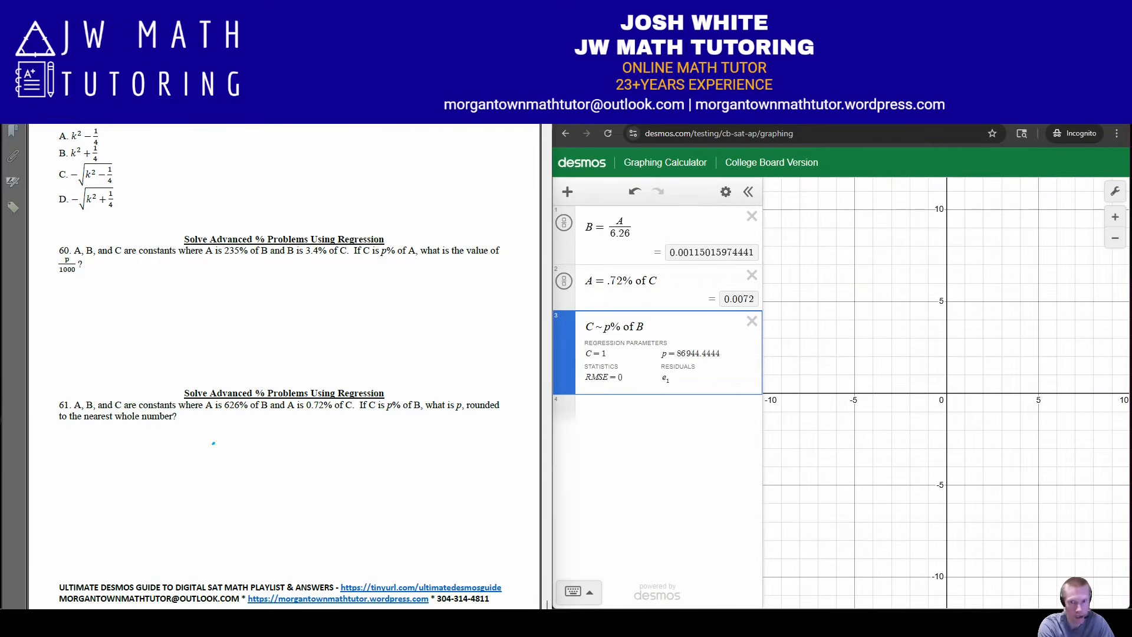
Mark the answers by hand in the practice document: 86944 for problem 61, 1.251 and 1.252 for problem 60, and choice D circled for problem 59
mouse_move(214, 443)
mouse_down()
mouse_move(275, 473)
mouse_move(319, 455)
mouse_move(311, 473)
mouse_up()
mouse_move(333, 450)
mouse_down()
mouse_move(353, 457)
mouse_move(338, 484)
mouse_up()
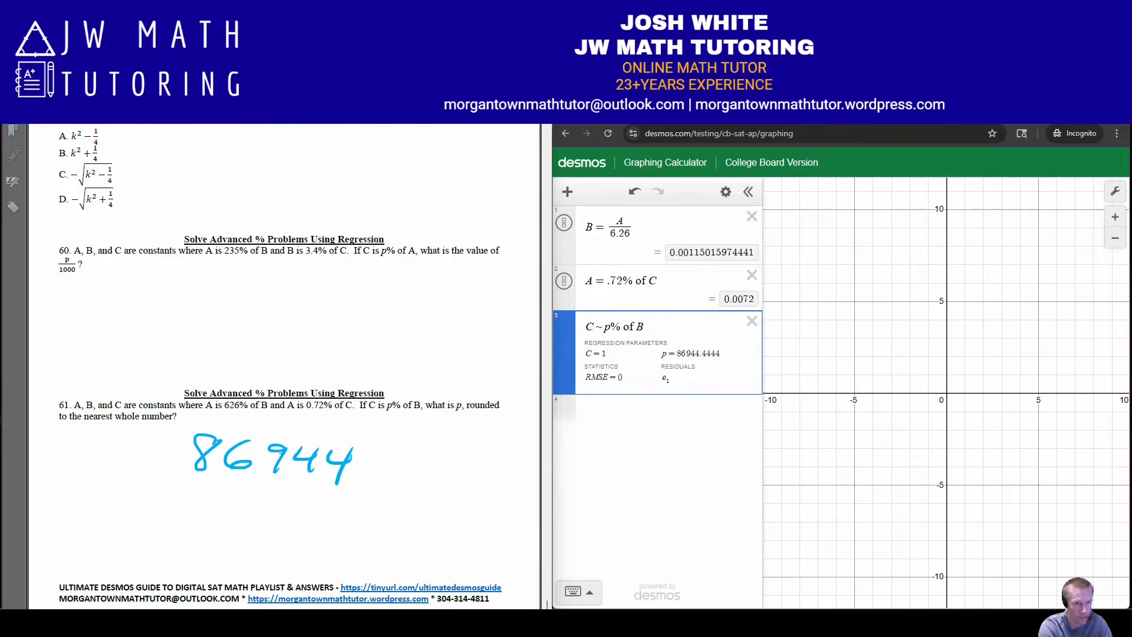
mouse_move(158, 303)
mouse_down()
mouse_move(152, 328)
mouse_move(194, 318)
mouse_move(205, 328)
mouse_up()
click(169, 326)
mouse_move(215, 309)
mouse_down()
mouse_move(211, 330)
mouse_move(234, 309)
mouse_up()
mouse_move(263, 304)
mouse_down()
mouse_move(254, 334)
mouse_move(271, 340)
mouse_up()
click(323, 339)
mouse_move(323, 317)
mouse_down()
mouse_move(309, 342)
mouse_move(363, 319)
mouse_move(371, 339)
mouse_up()
mouse_move(377, 321)
mouse_down()
mouse_move(365, 341)
mouse_move(393, 322)
mouse_up()
drag(400, 323, 434, 345)
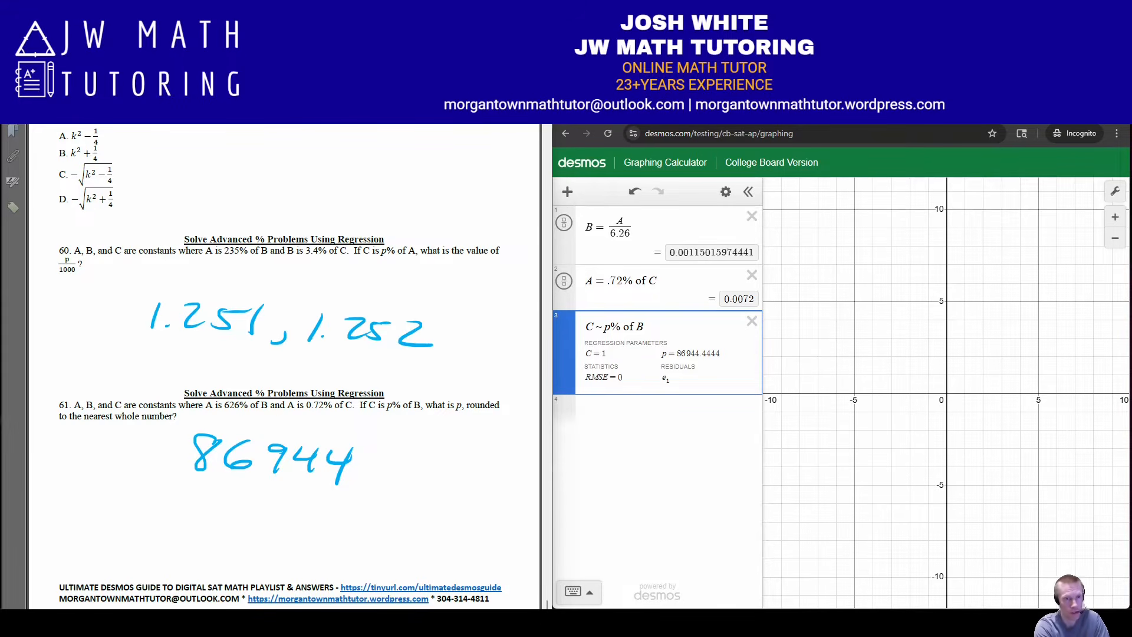
mouse_move(67, 183)
mouse_down()
mouse_move(53, 187)
mouse_move(136, 221)
mouse_move(115, 183)
mouse_move(60, 181)
mouse_up()
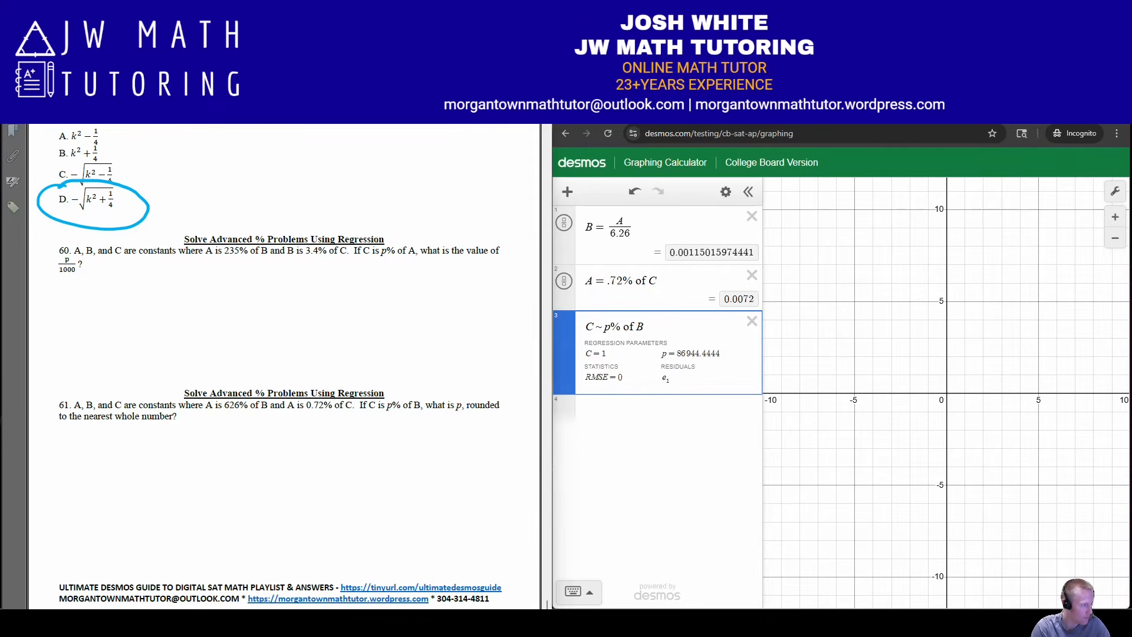
Consult the guide's Method 2 for advanced % problems, and clear all of problem 61's expressions from the calculator
click(249, 542)
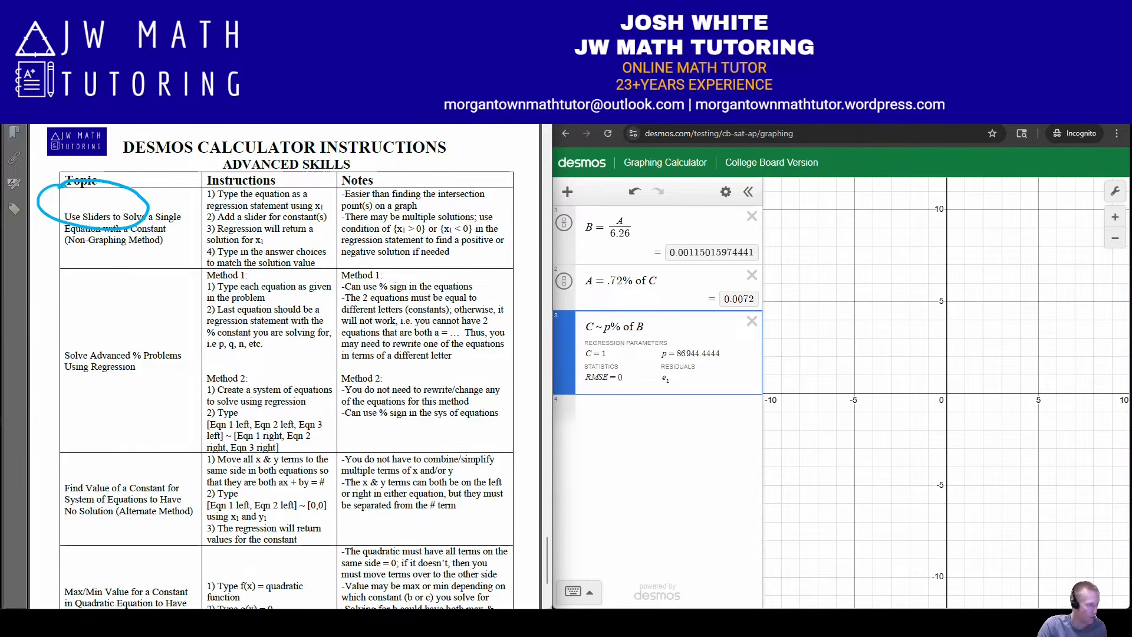
key(alt+Tab)
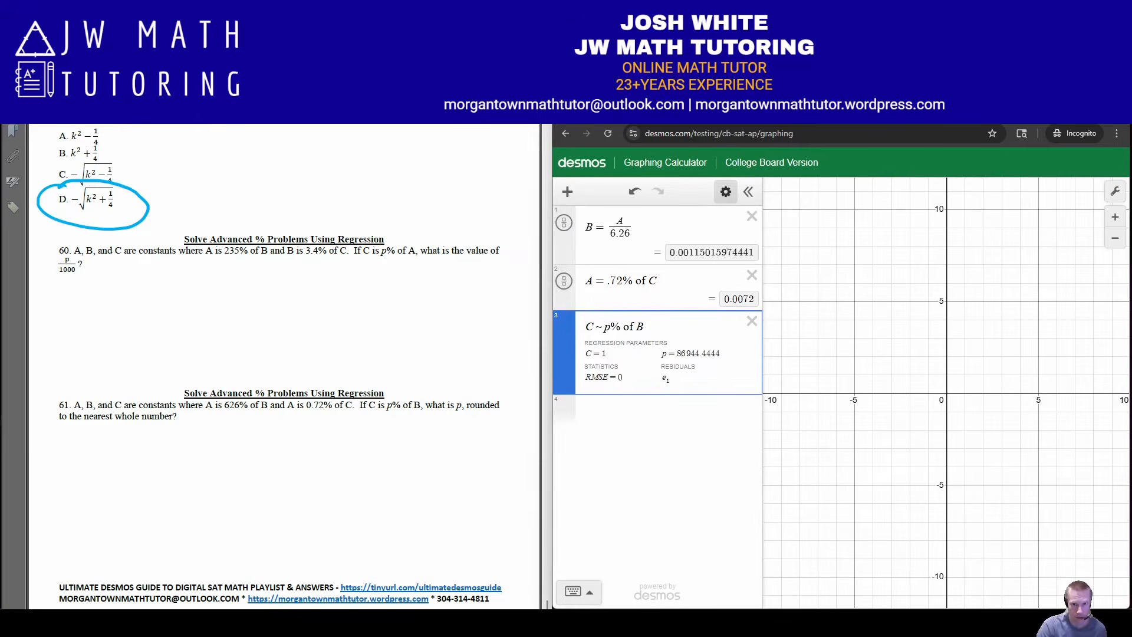
click(725, 191)
click(585, 192)
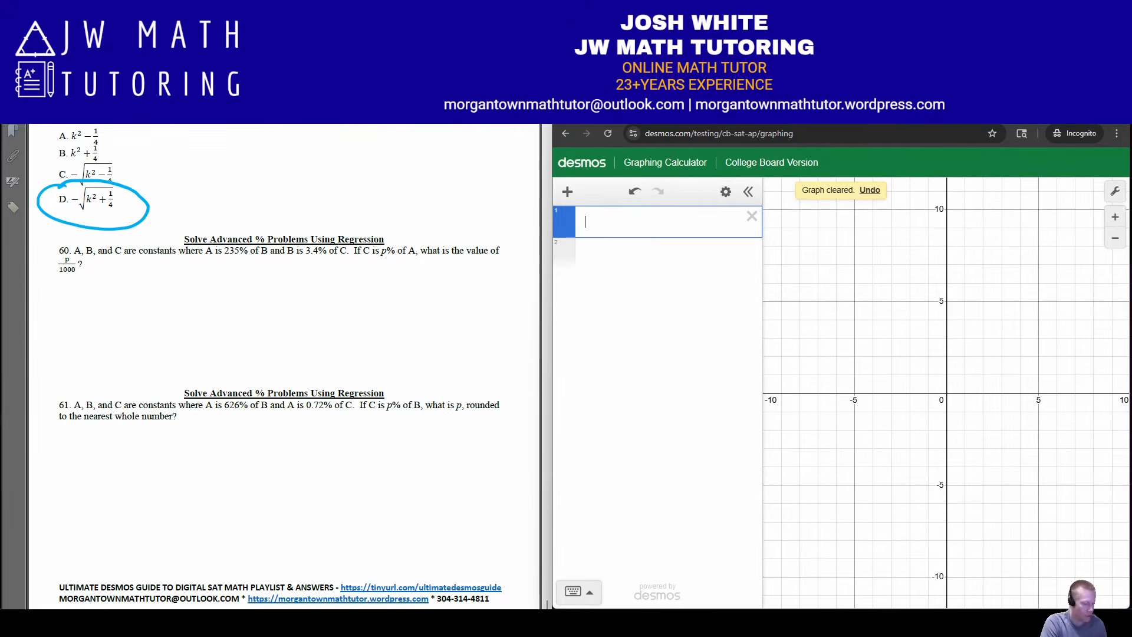
Start a regression between two bracketed lists with problem 60's first equation, placing A in the first list and 235% of B in the second
text([])
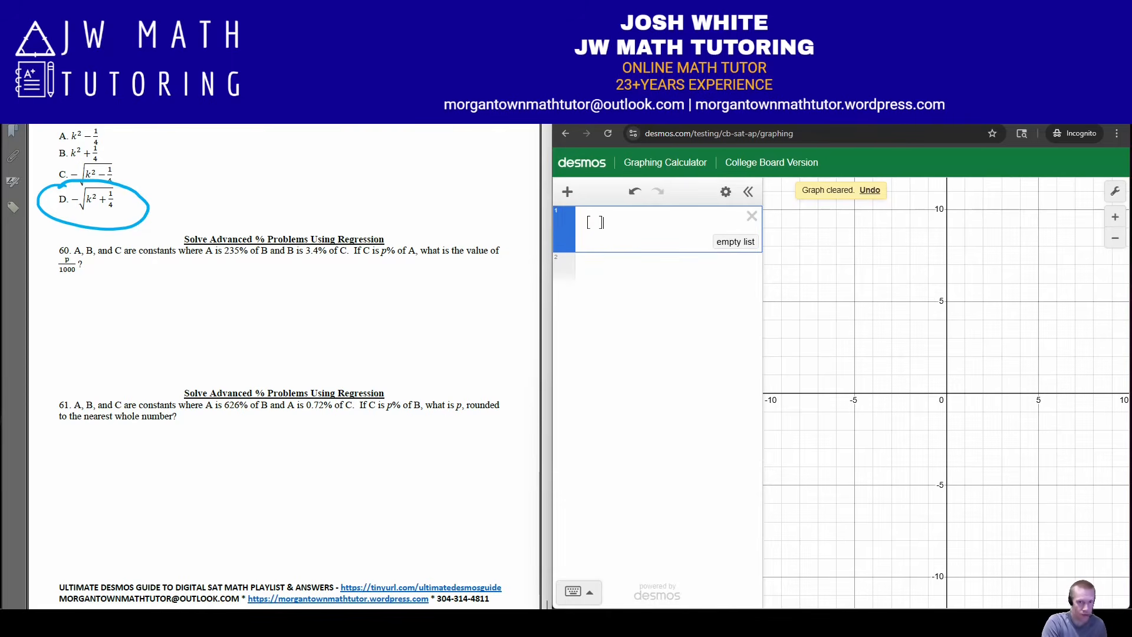
text(~[])
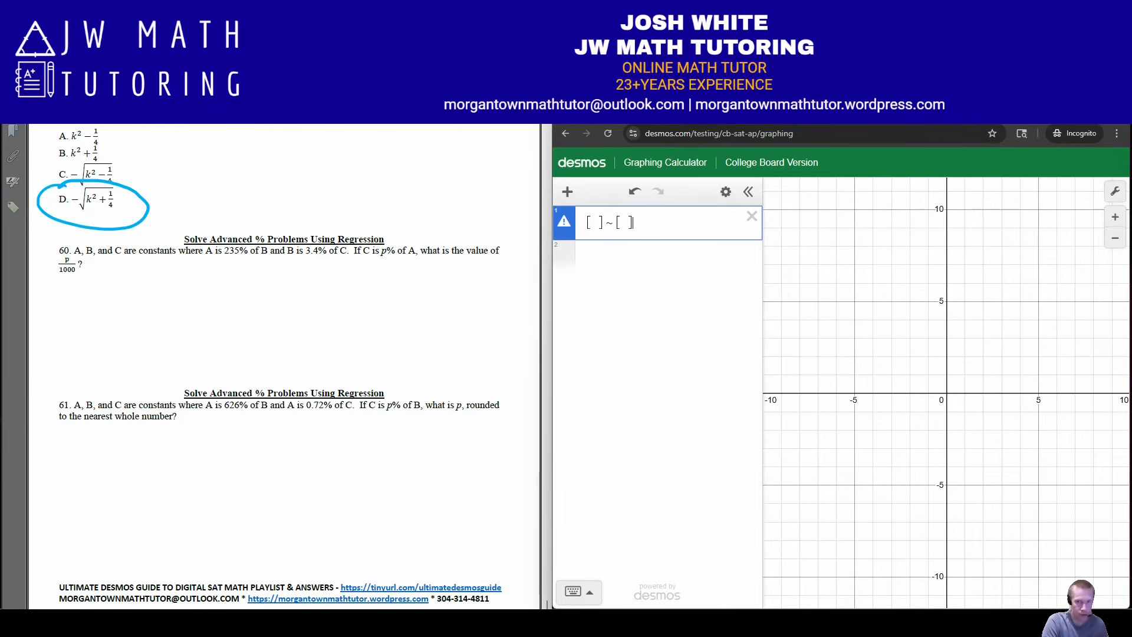
key(Left)
key(Left)
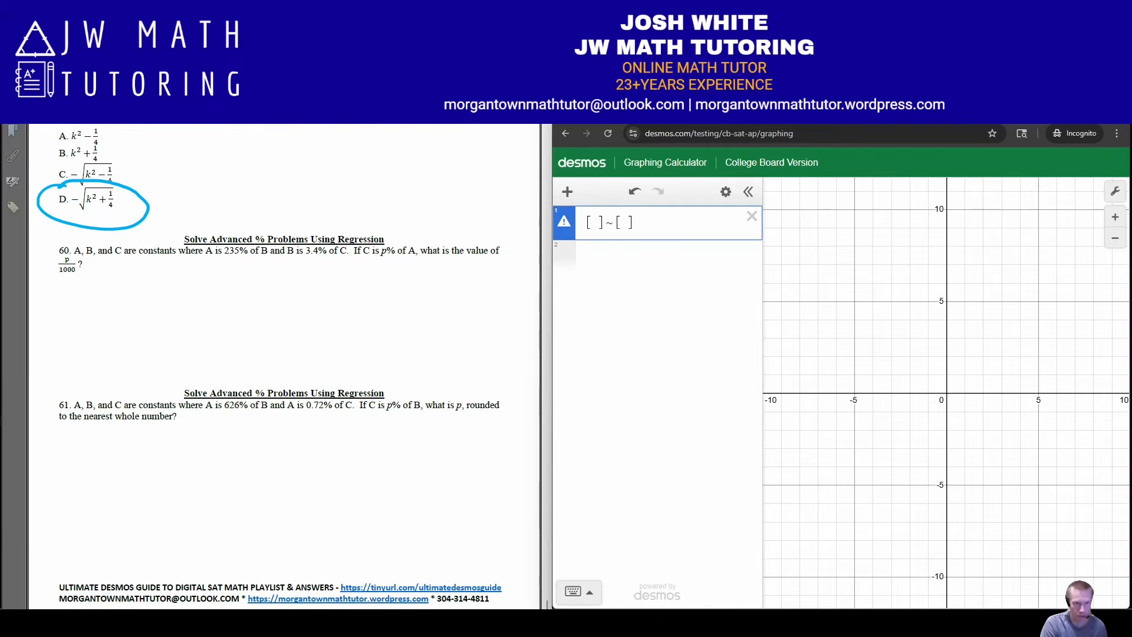
text(A)
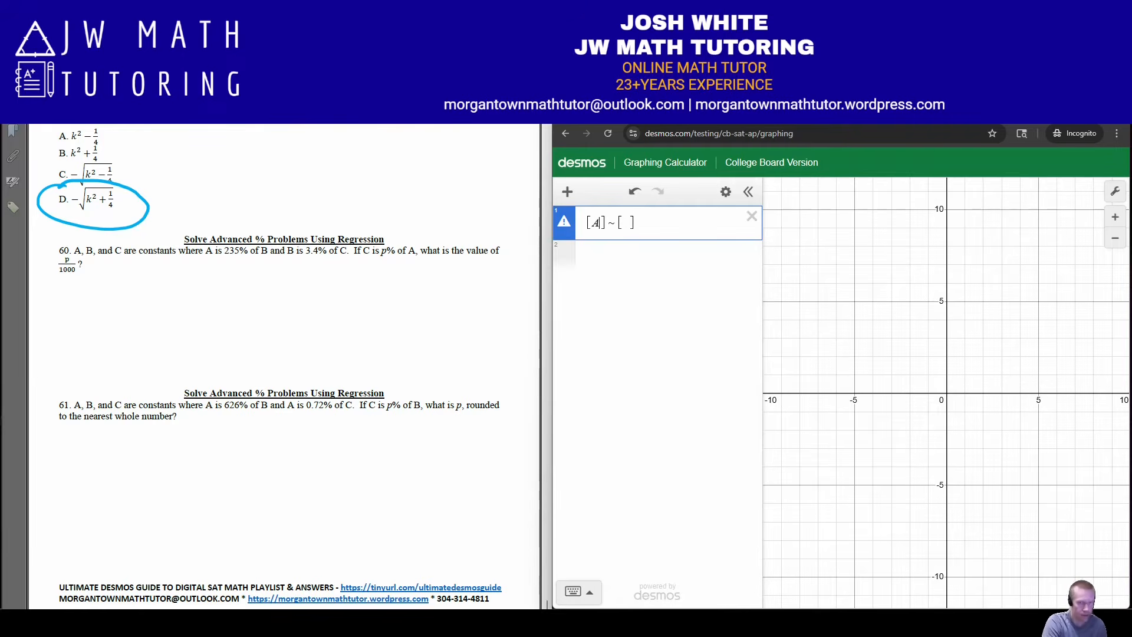
text(,] ~ [235% of B)
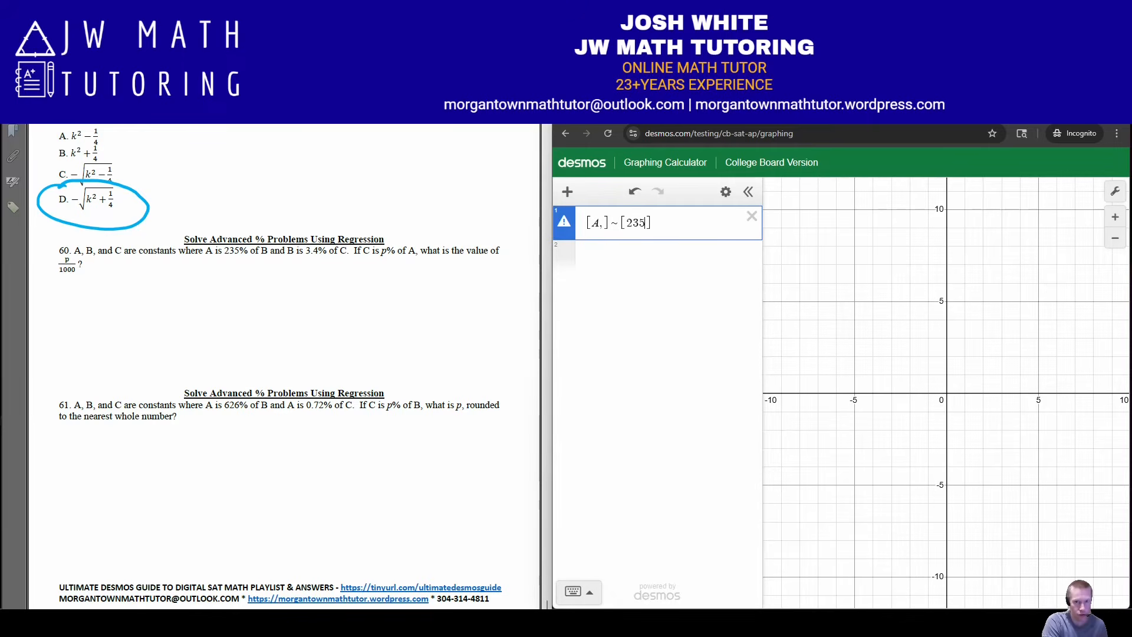
text(,)
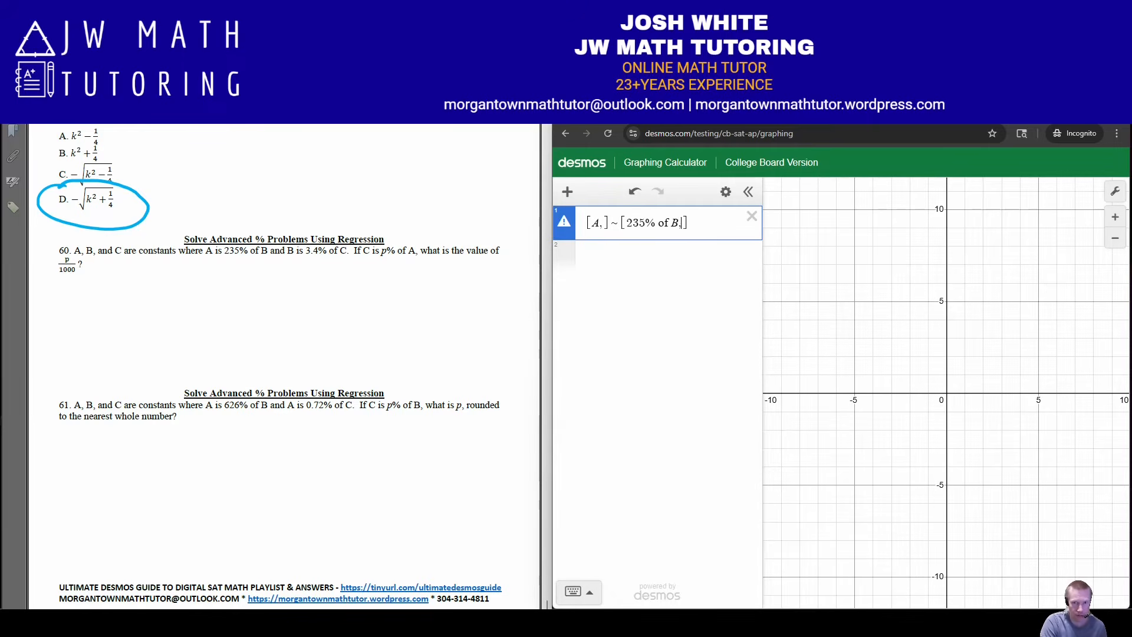
Add problem 60's second equation to the list regression, with B in the first list and 3.4% of C in the second
key(Left)
key(Left)
key(Left)
key(Left)
key(Left)
key(Left)
key(Left)
key(Left)
text(B,)
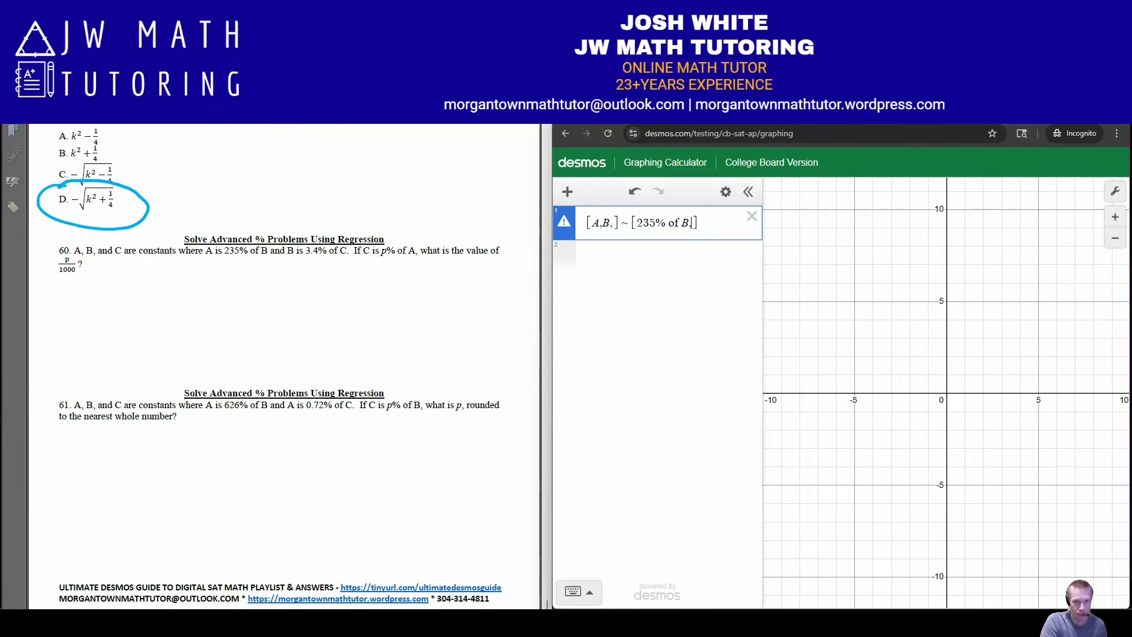
text(3.4% of C,)
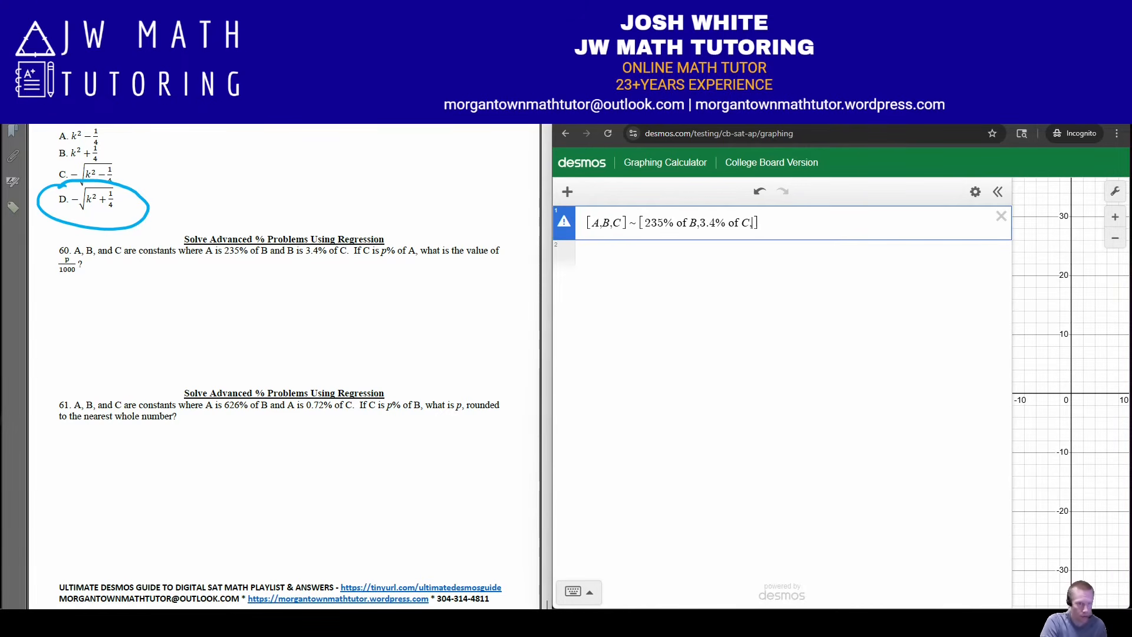
Complete the second list with p% of A, and evaluate p/1000 on a new line
text(p% of )
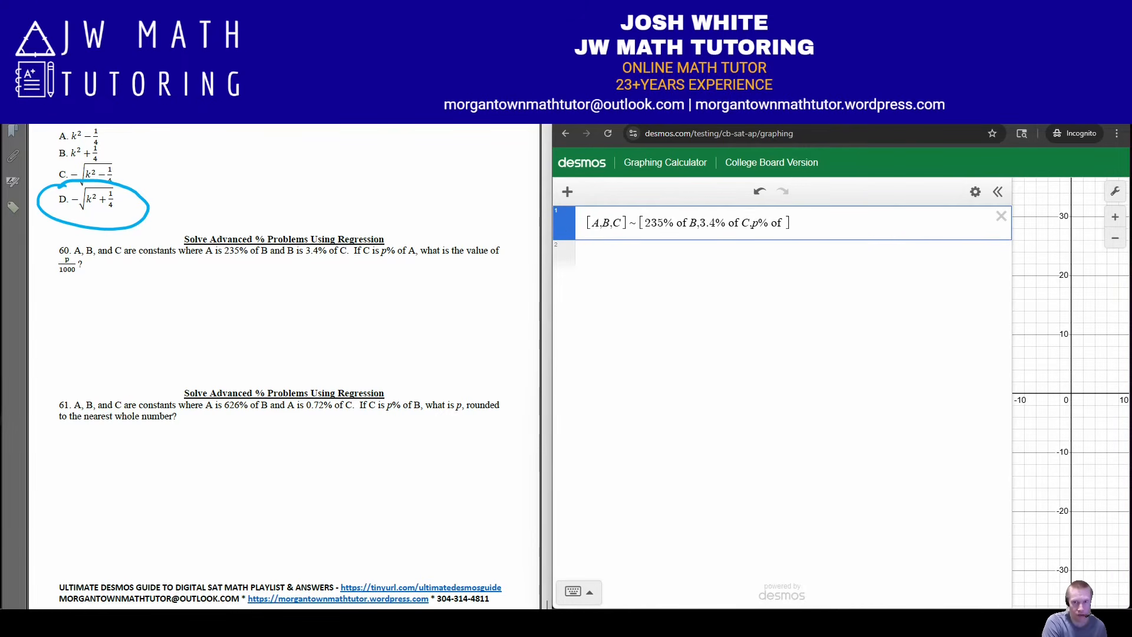
text(A)
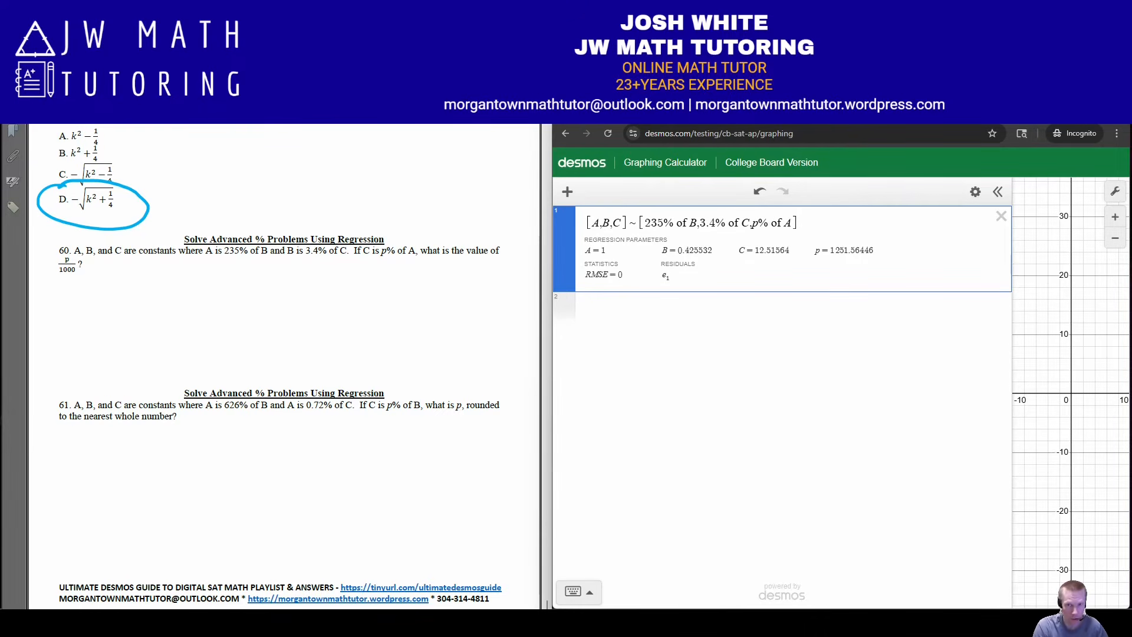
key(Return)
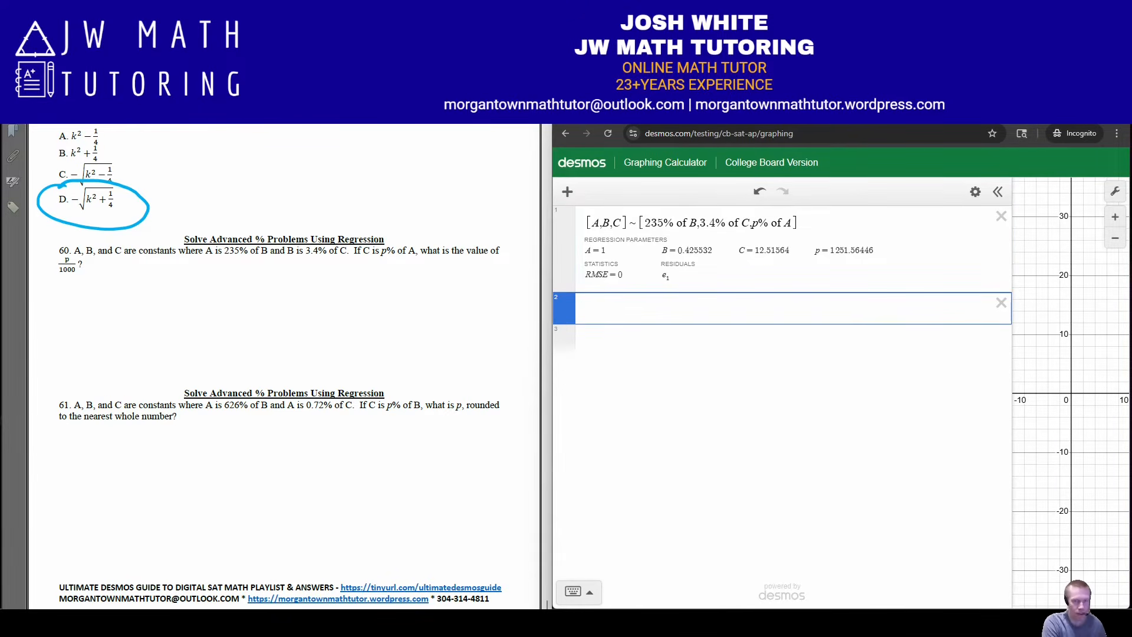
text(p/1000)
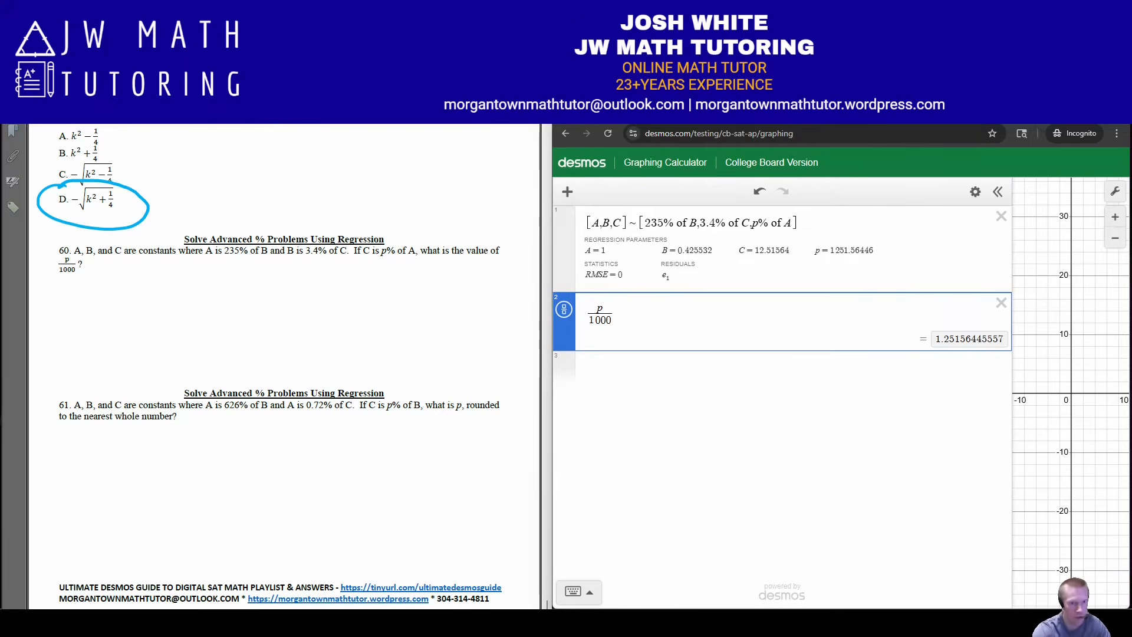
Handwrite 1.251 and 1.252 below problem 60 as its acceptable answers
mouse_move(137, 287)
mouse_down()
mouse_move(132, 316)
mouse_move(194, 312)
mouse_up()
mouse_move(203, 285)
mouse_down()
mouse_move(226, 296)
mouse_move(204, 311)
mouse_up()
mouse_move(218, 287)
mouse_down()
mouse_move(237, 284)
mouse_move(250, 319)
mouse_up()
mouse_move(146, 333)
mouse_down()
mouse_move(140, 358)
mouse_move(158, 353)
mouse_up()
mouse_move(181, 337)
mouse_down()
mouse_move(208, 352)
mouse_move(199, 354)
mouse_up()
drag(211, 335, 273, 354)
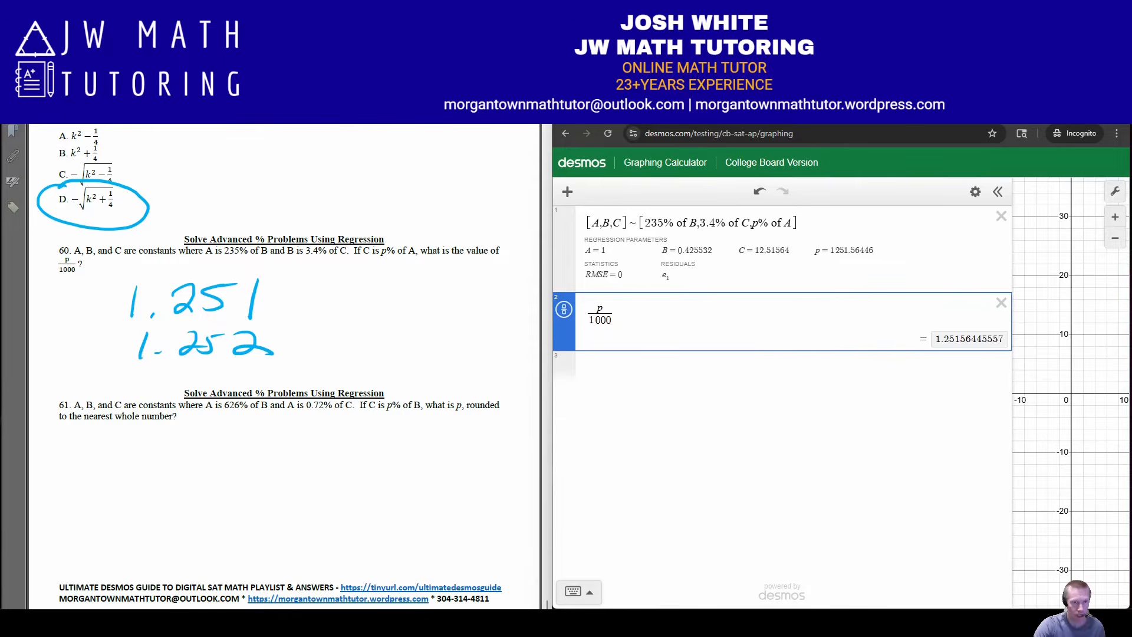
Clear all of problem 60's expressions and start a regression between two bracketed lists, with A in the first and 626% of B in the second
click(975, 191)
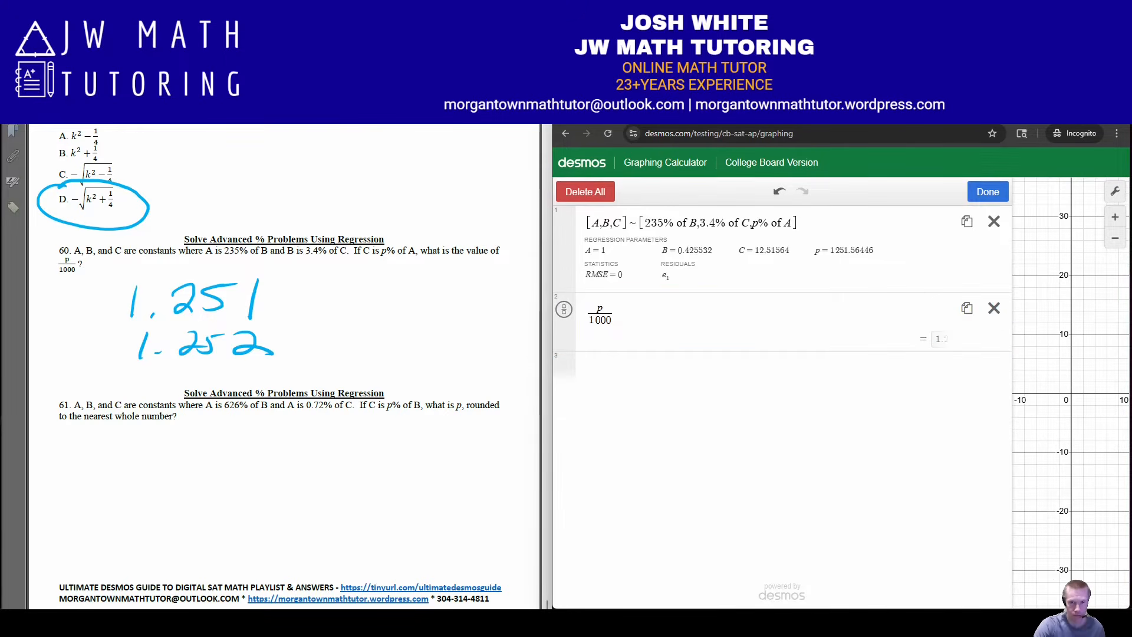
click(583, 191)
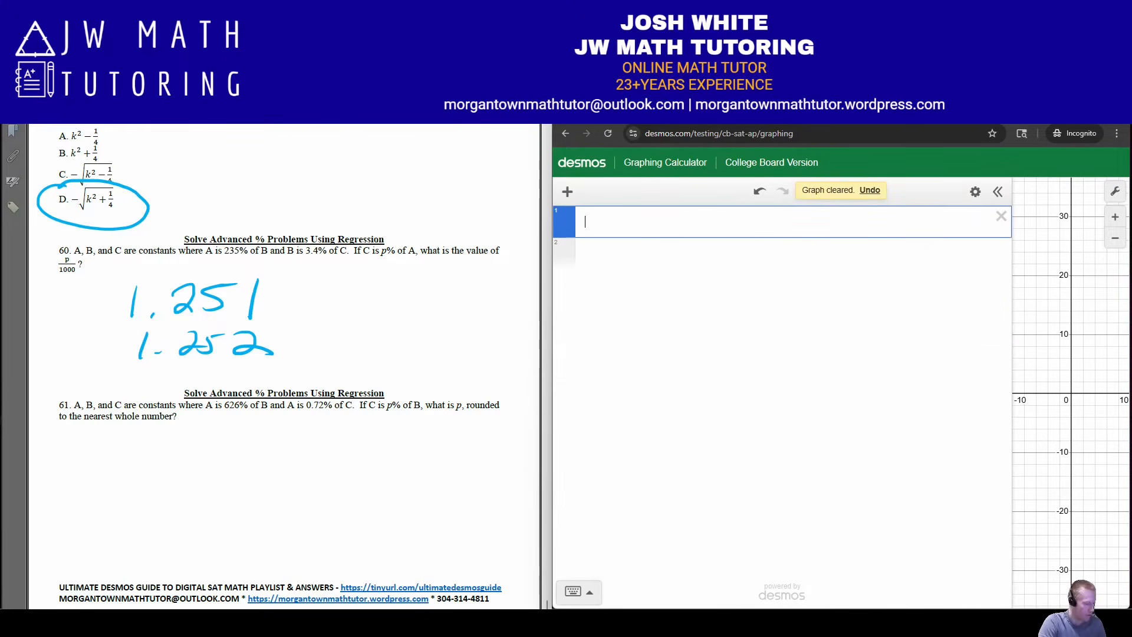
text([)
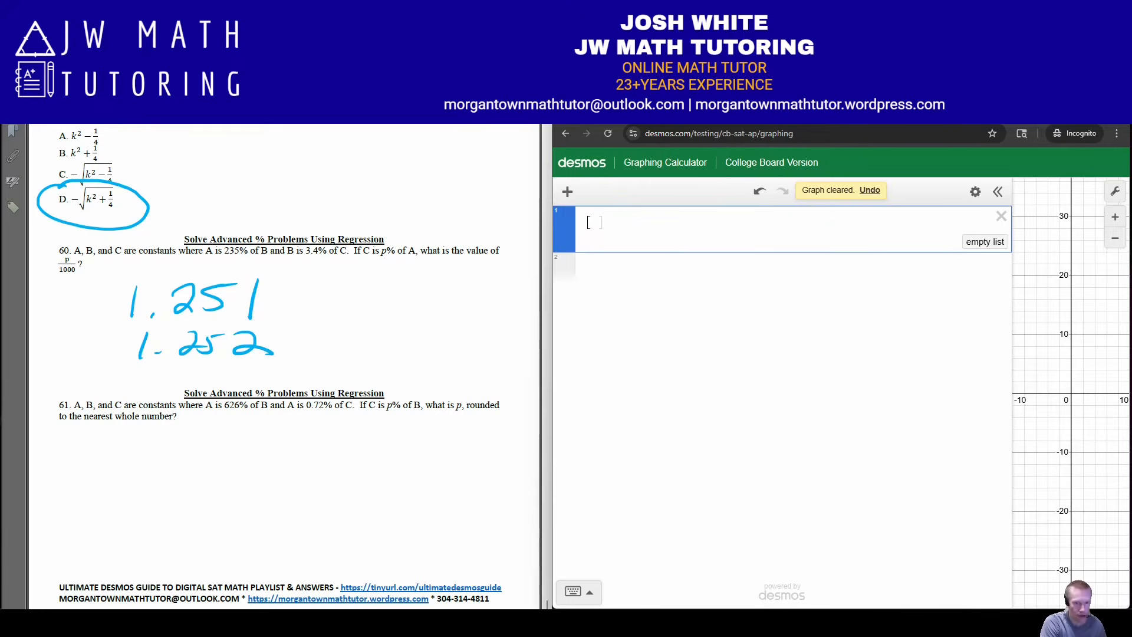
text(]~[)
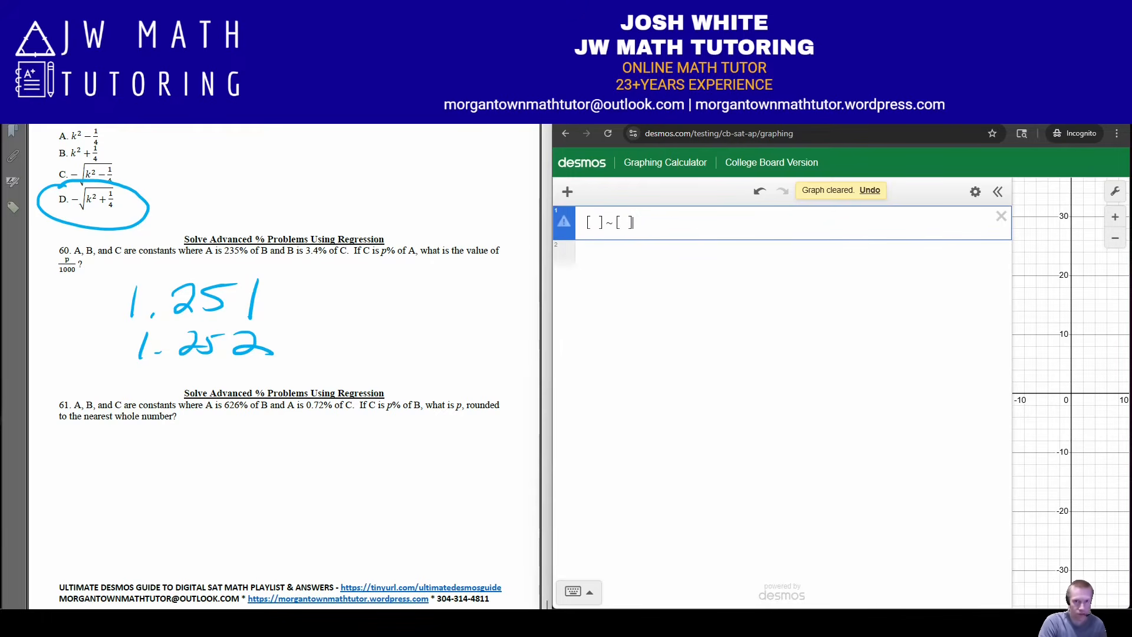
text(A)
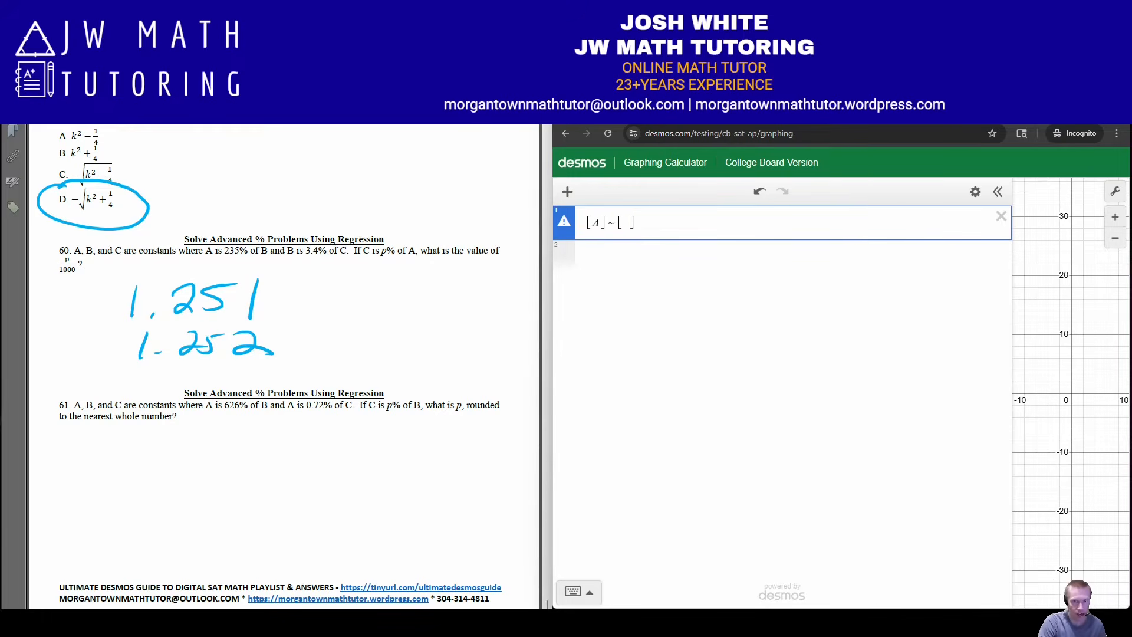
text(626% of)
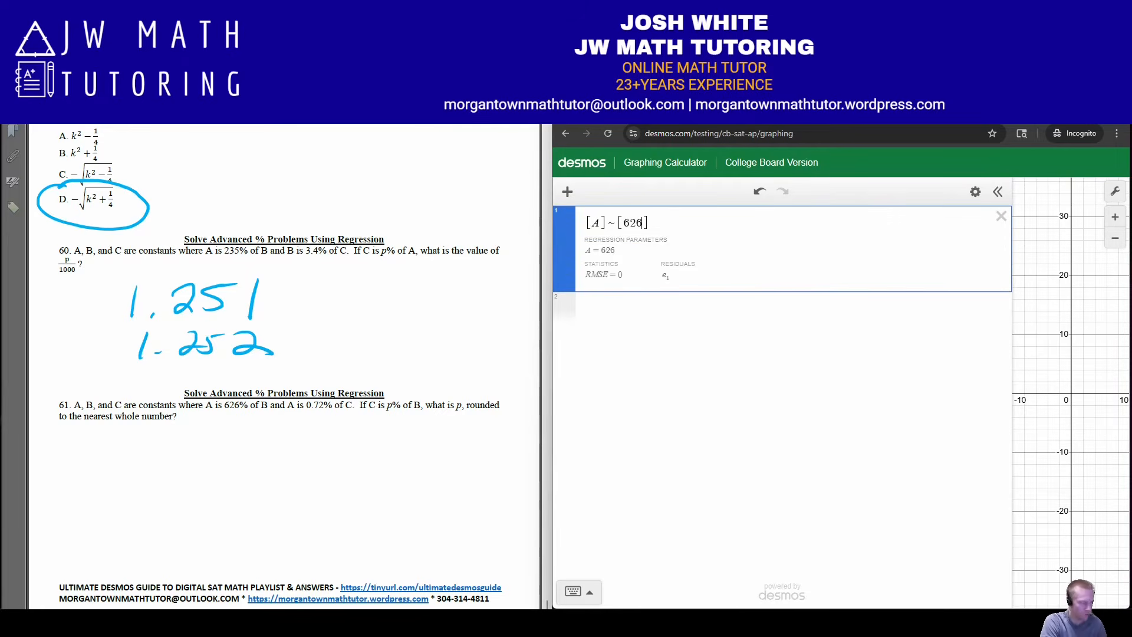
text(B,)
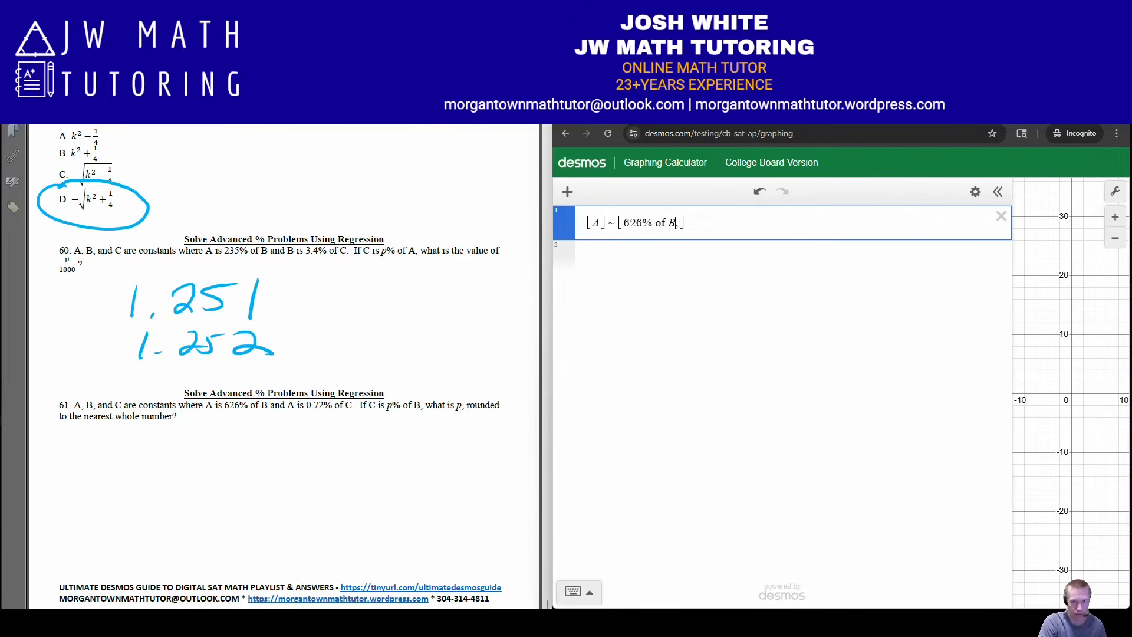
text(,)
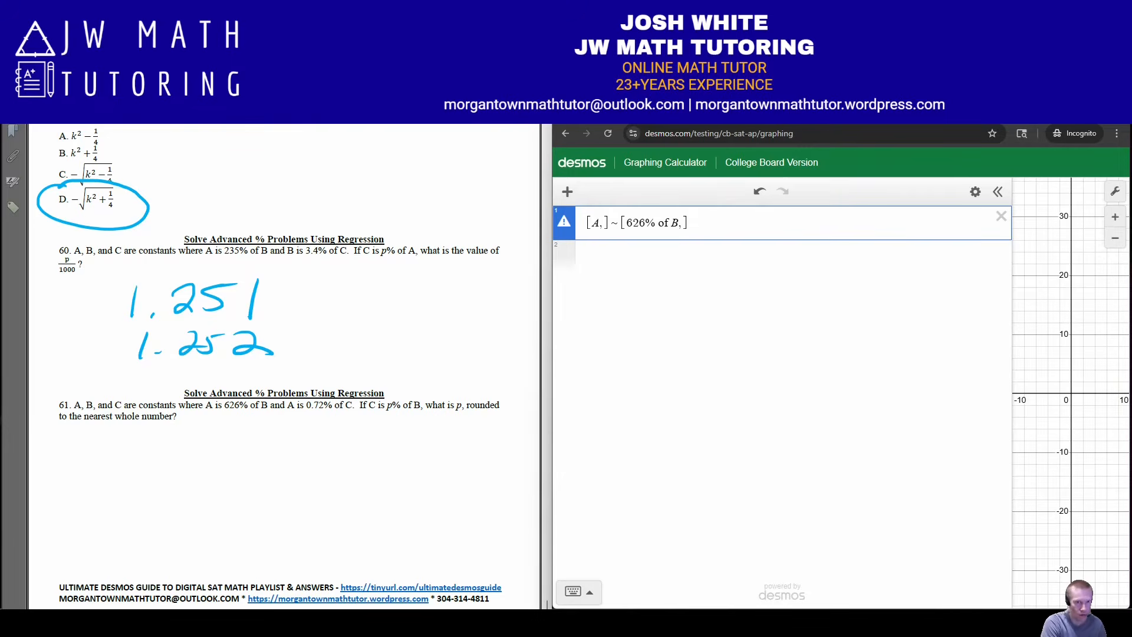
text(A)
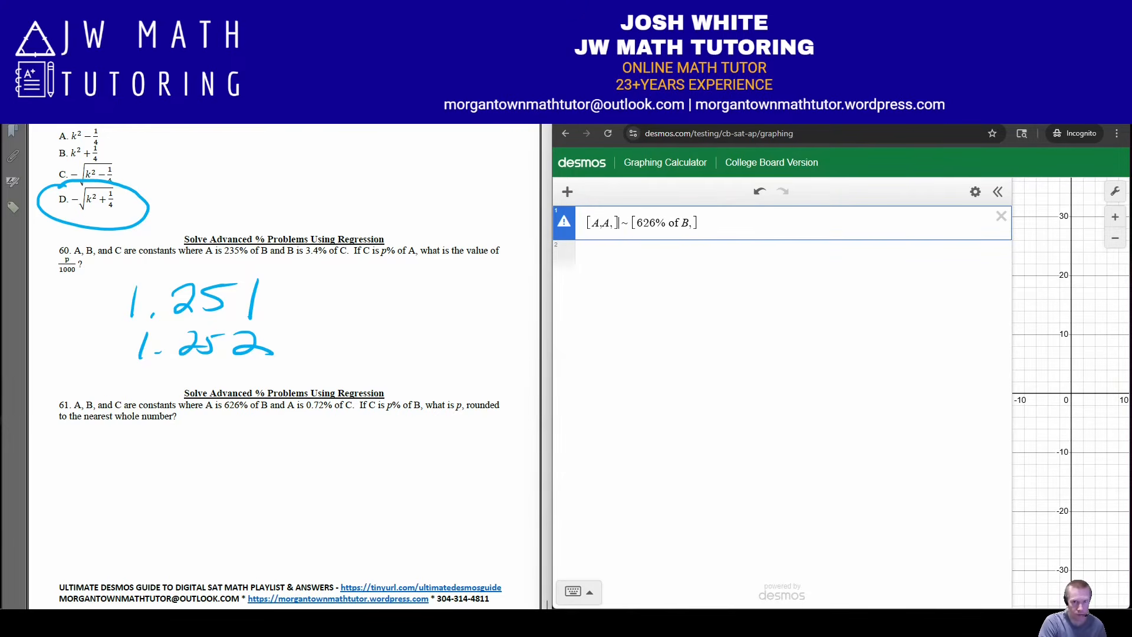
text(,)
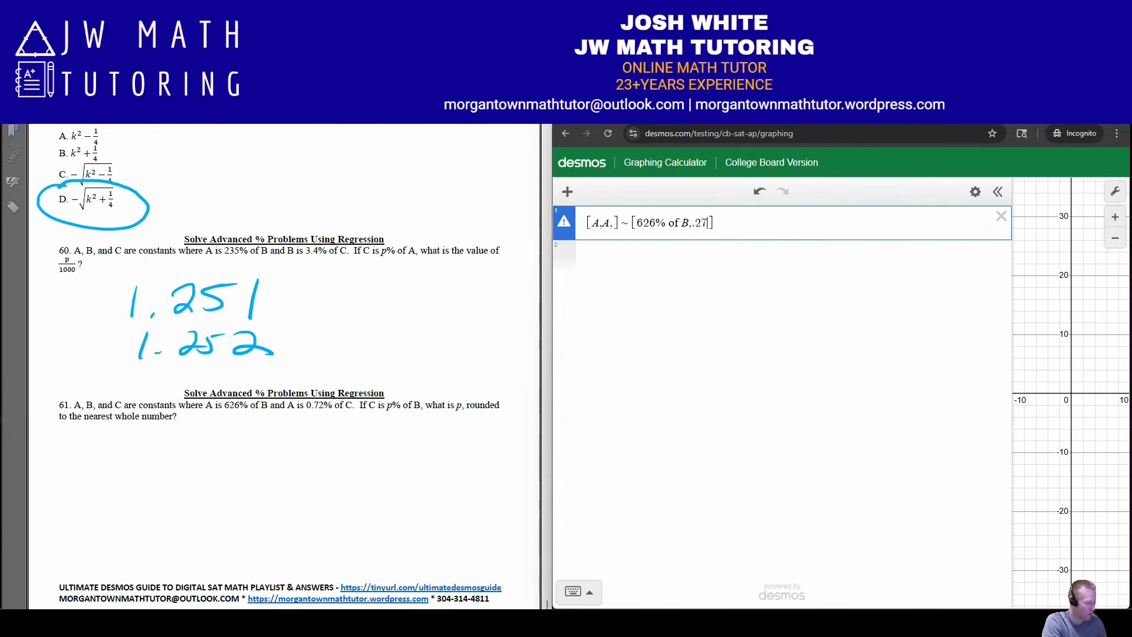
text(.72% of)
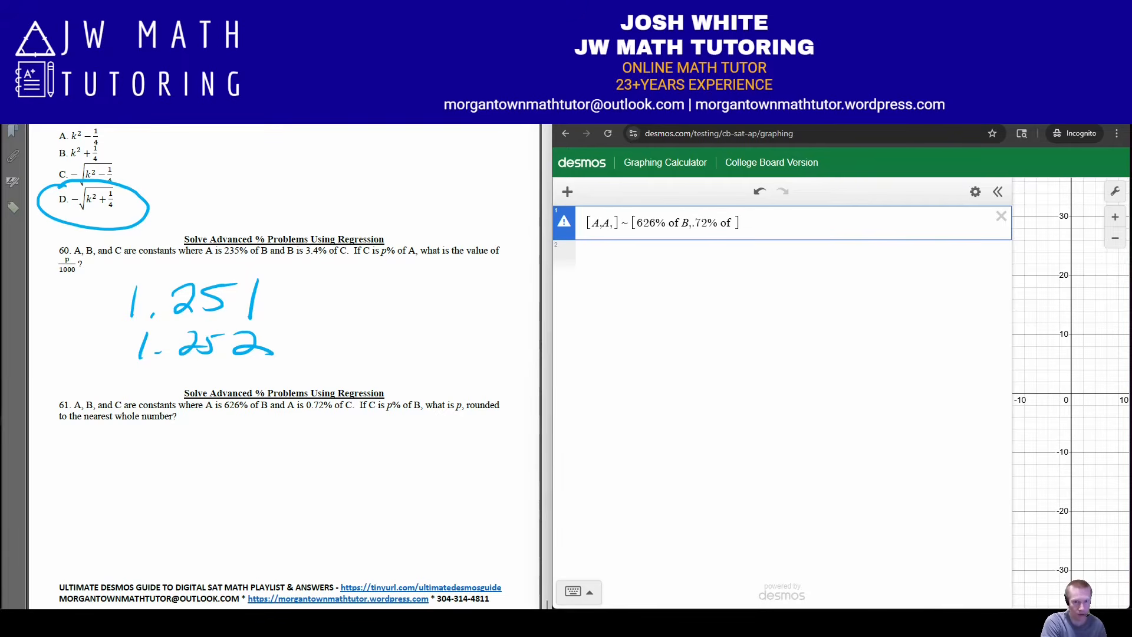
text( C,)
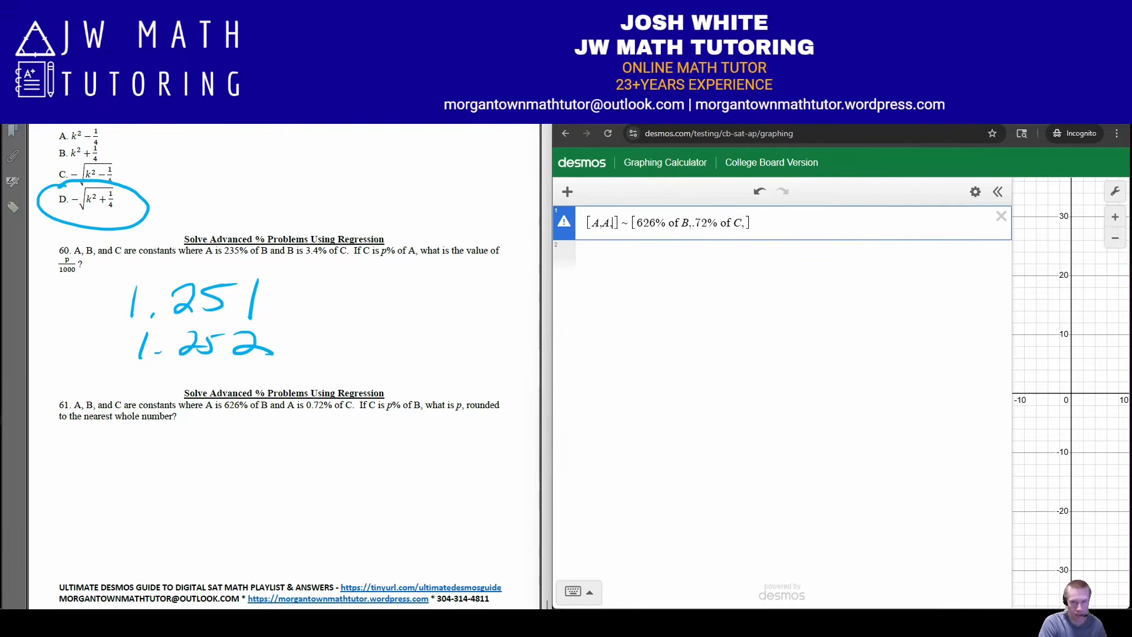
text(C)
Complete the lists with C in the first and p% of B in the second, and evaluate p on a new line
key(Right)
key(Right)
key(Right)
key(Right)
key(Right)
key(Right)
key(Right)
key(Right)
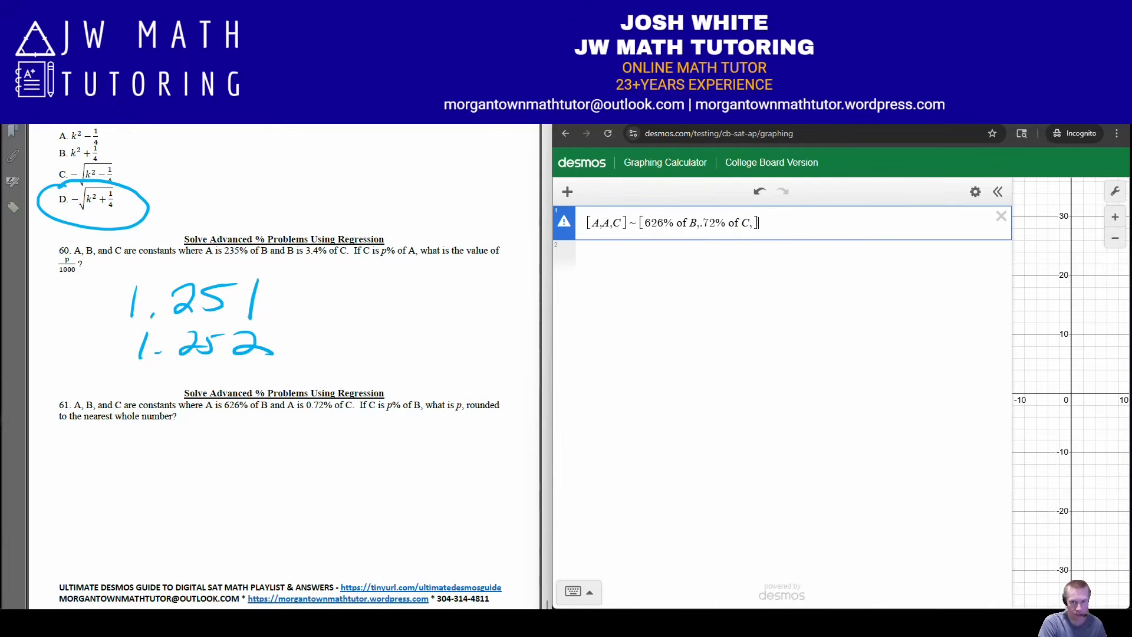
text(p% of B)
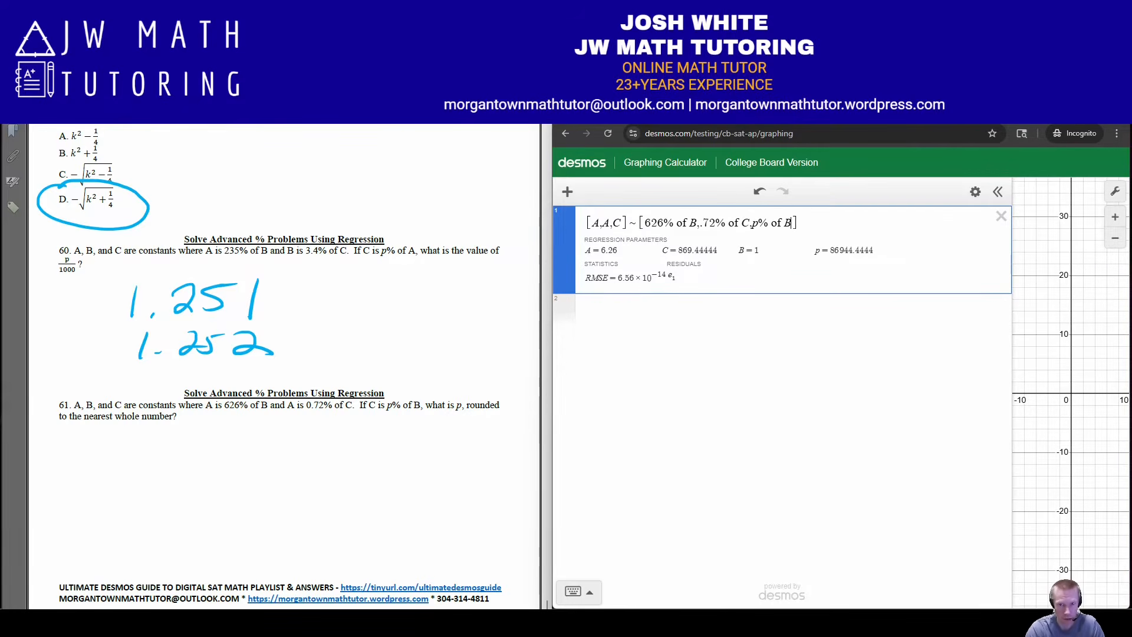
key(Return)
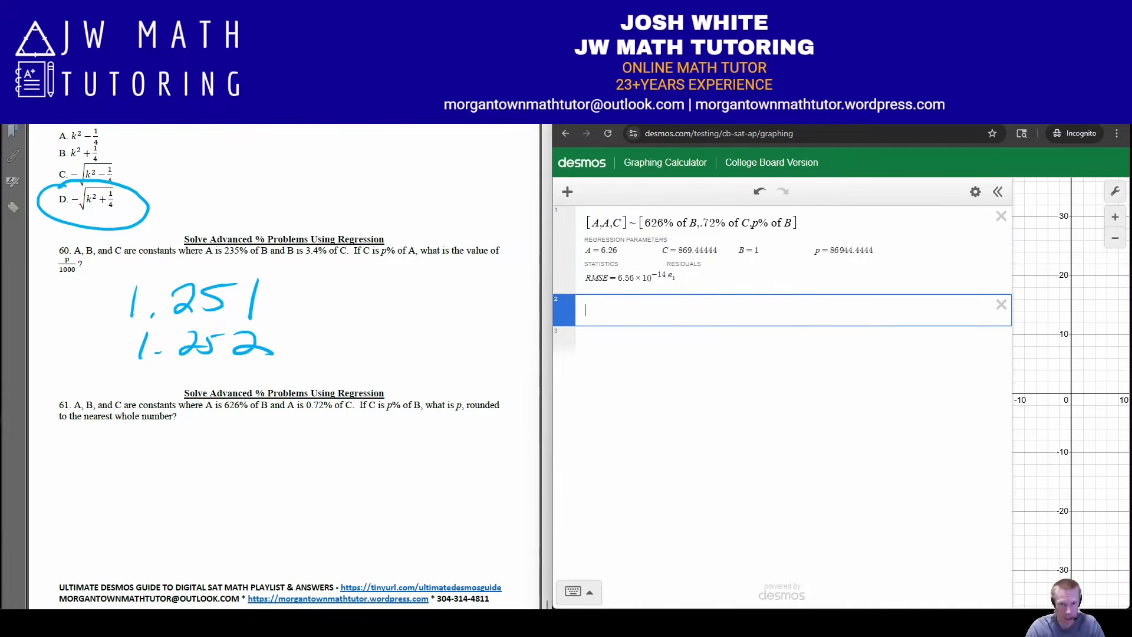
text(p)
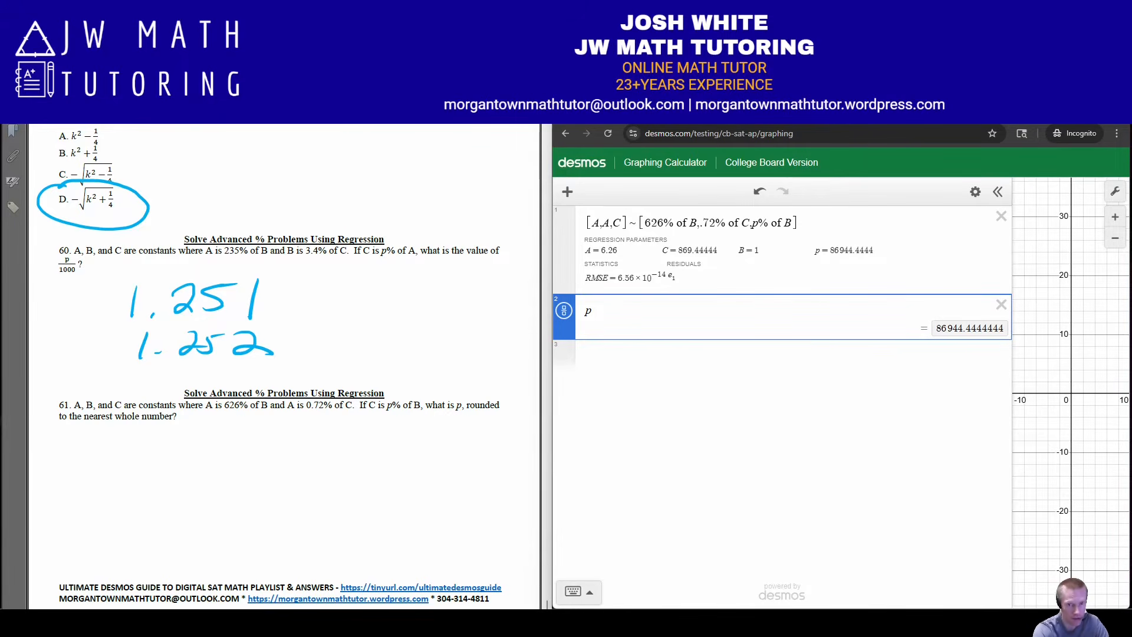
Handwrite the value of p, rounded to the nearest whole number, below problem 61 as its answer
mouse_move(216, 446)
mouse_down()
mouse_move(207, 441)
mouse_move(227, 463)
mouse_move(318, 458)
mouse_up()
mouse_move(327, 444)
mouse_down()
mouse_move(320, 468)
mouse_move(352, 458)
mouse_up()
drag(360, 441, 347, 479)
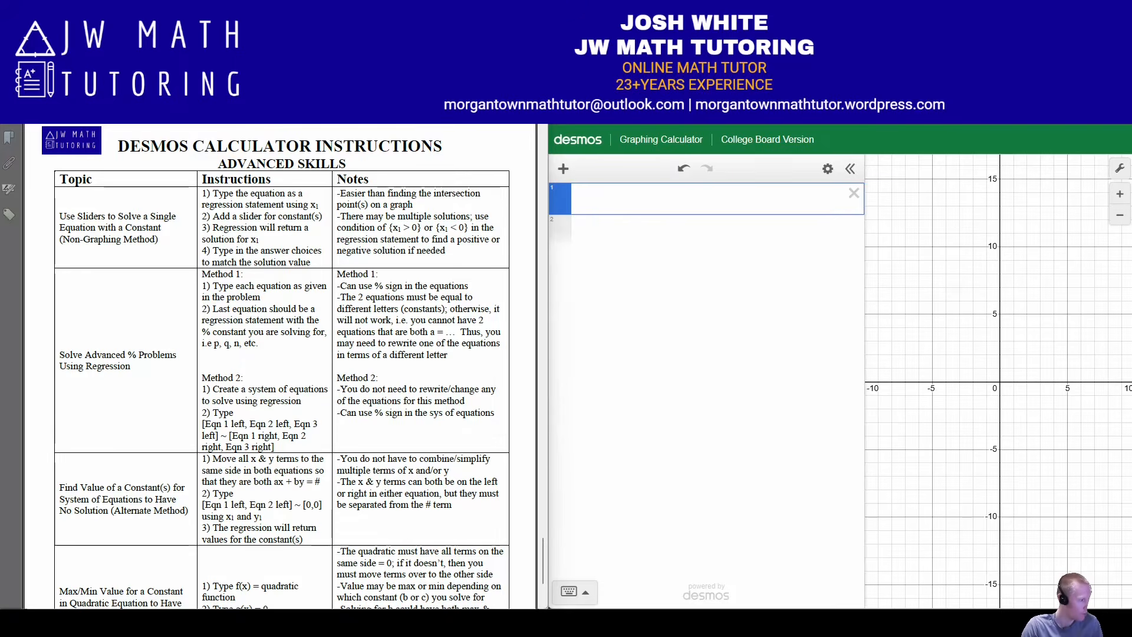
Switch to the practice problems, handwrite + 2/3 x on both sides of problem 62's first equation, and cross out the x terms on its right side
key(alt+Tab)
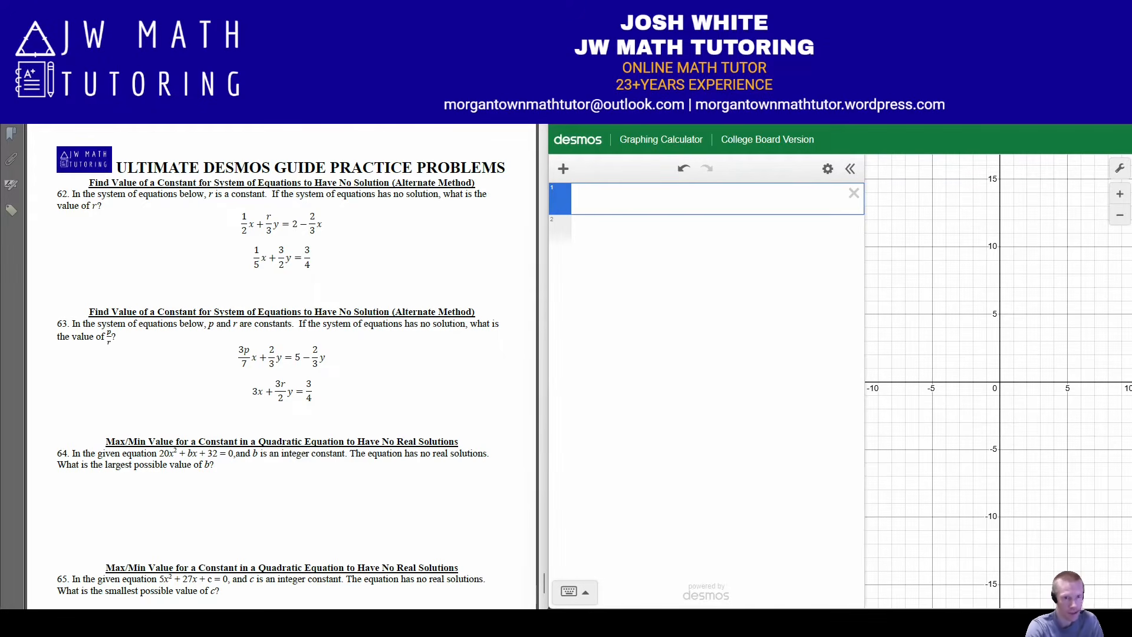
drag(341, 219, 347, 222)
drag(354, 214, 369, 219)
drag(353, 226, 372, 223)
drag(359, 229, 384, 228)
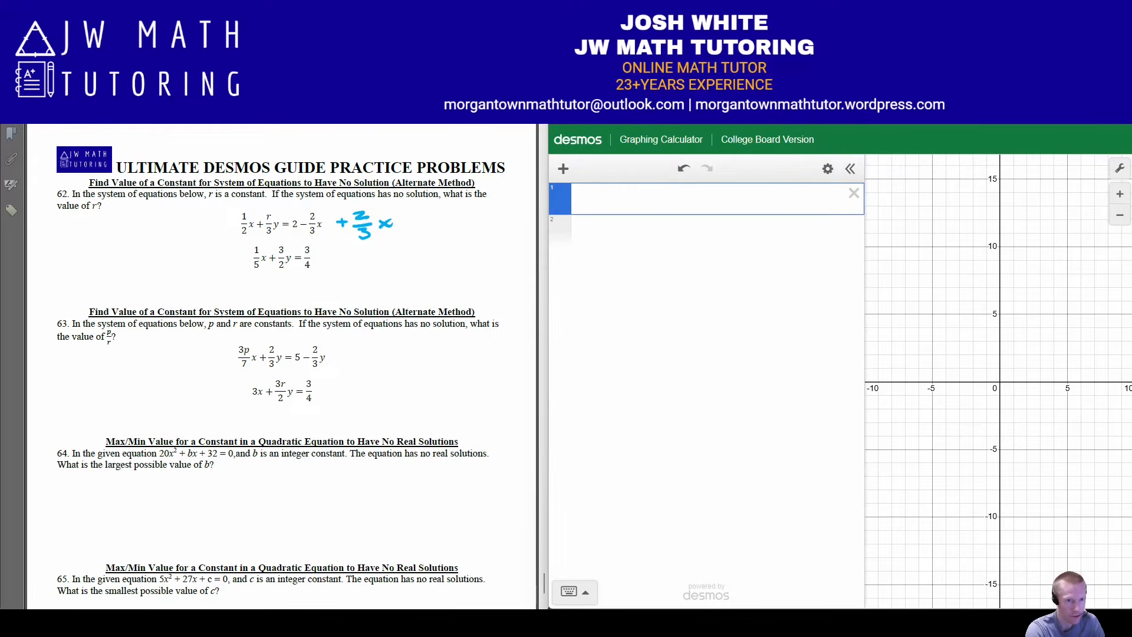
drag(206, 214, 219, 223)
mouse_move(204, 227)
mouse_down()
mouse_move(222, 226)
mouse_move(208, 239)
mouse_move(225, 230)
mouse_up()
mouse_move(308, 217)
mouse_down()
mouse_move(337, 234)
mouse_move(308, 237)
mouse_move(388, 231)
mouse_move(364, 226)
mouse_up()
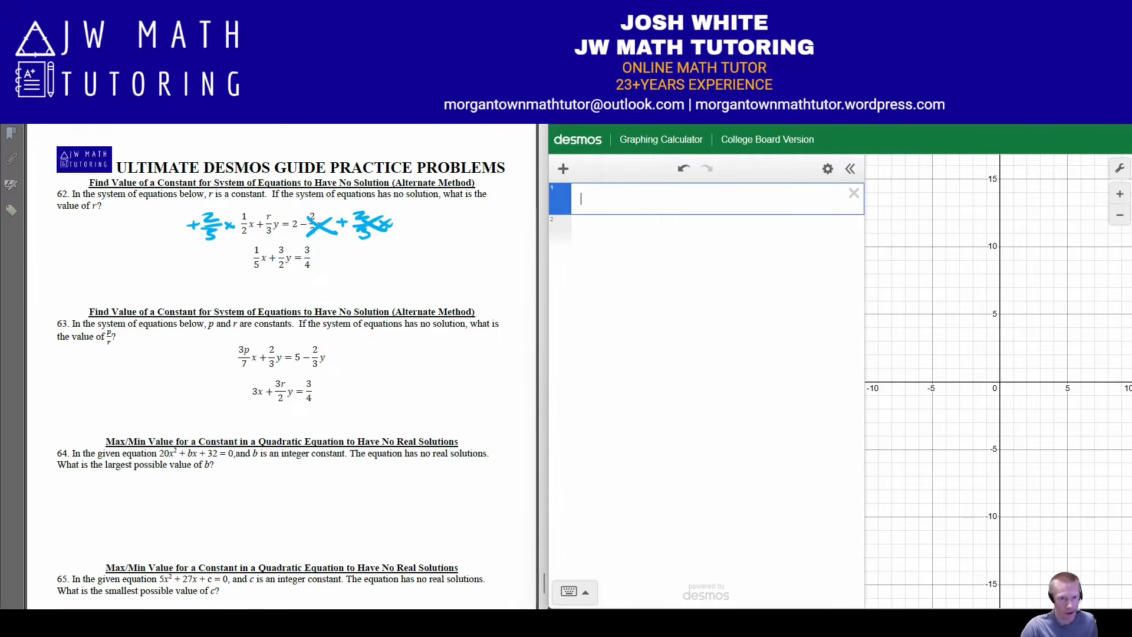
Start a bracketed list with the variable side of problem 62's rearranged first equation, 2/3 x₁ + 1/2 x₁ + r/3 y₁
text([)
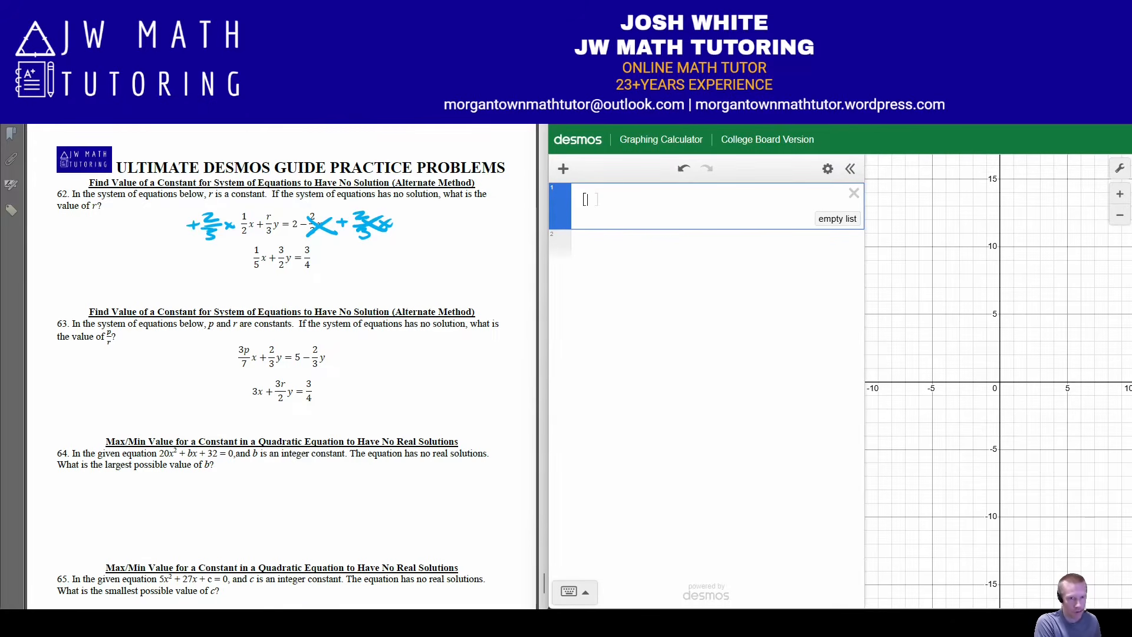
text(2/3)
key(Right)
text(x1)
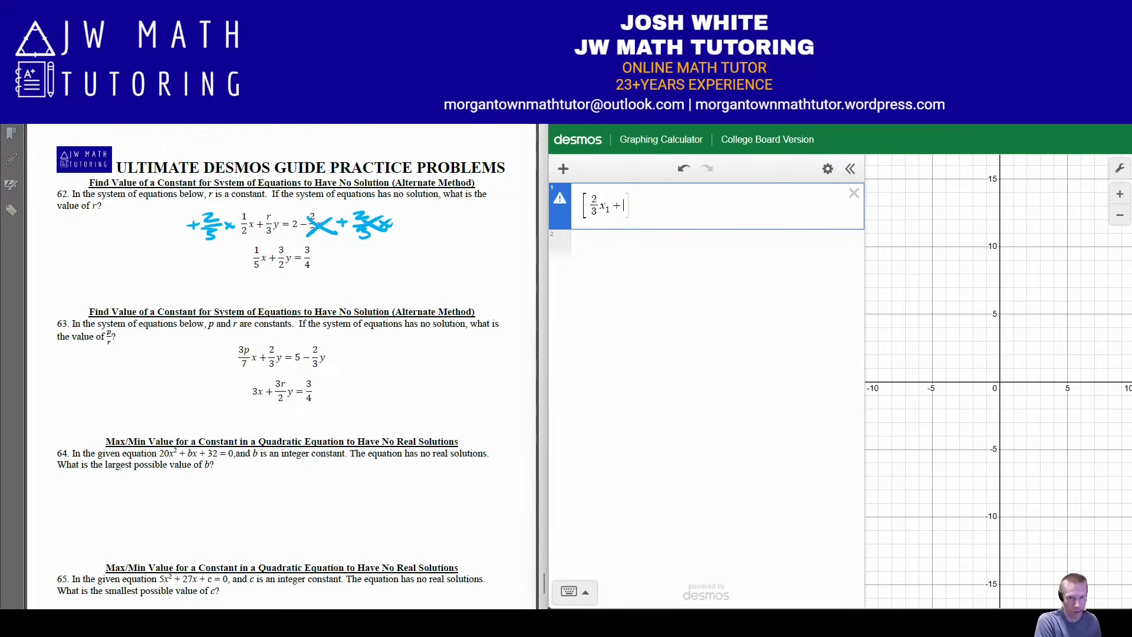
text(+1/2)
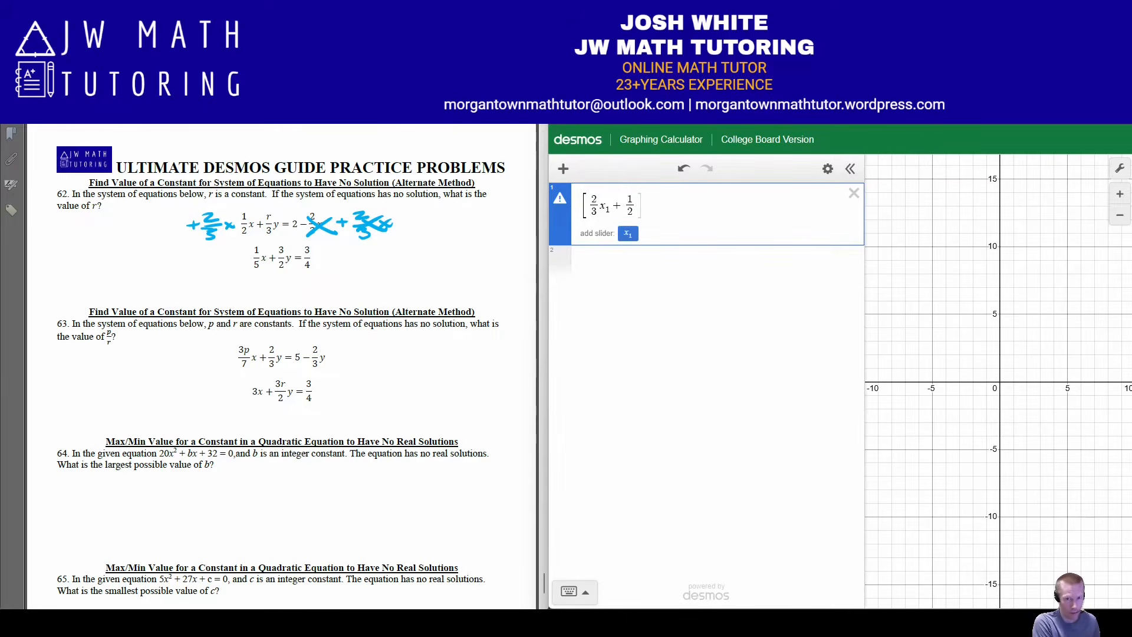
key(Right)
text(x_1 )
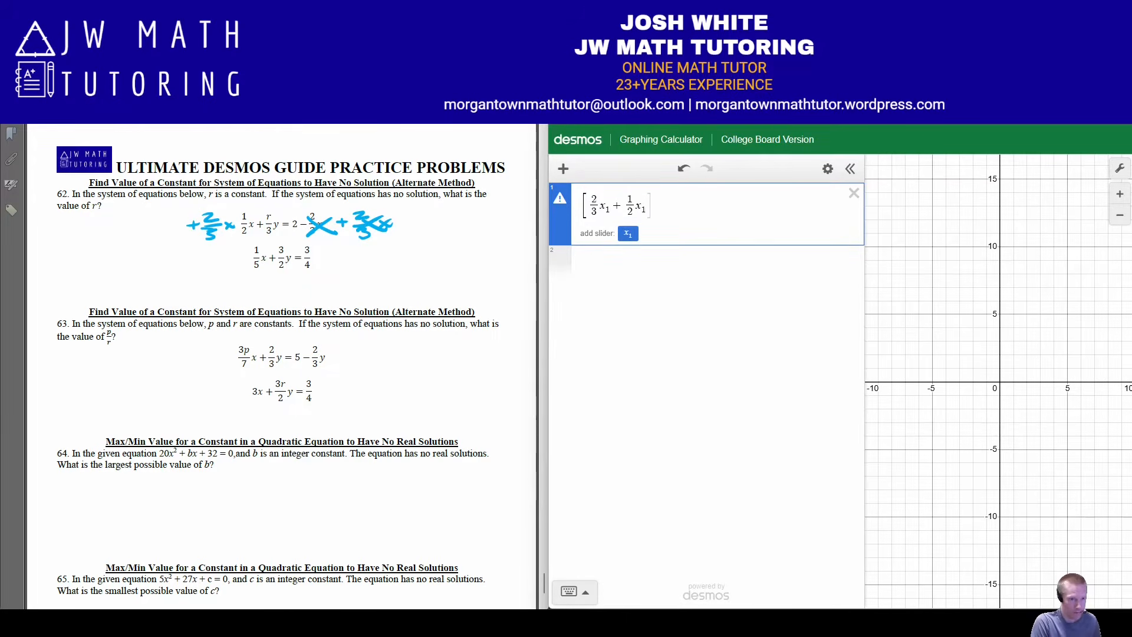
text(+ r/)
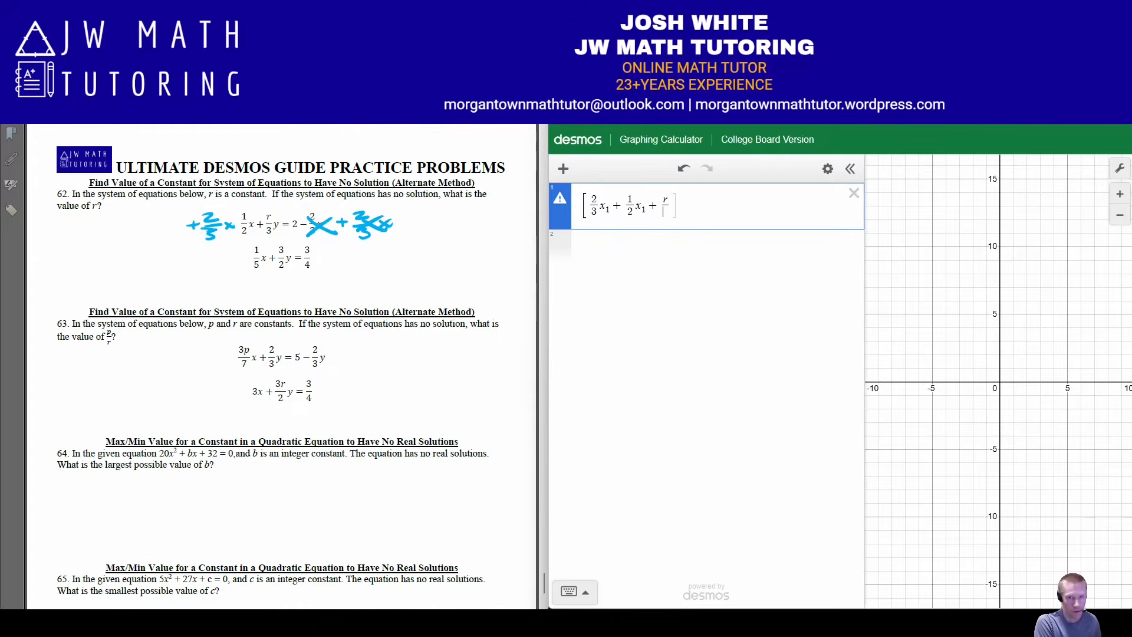
text(3)
key(Right)
text(y_1)
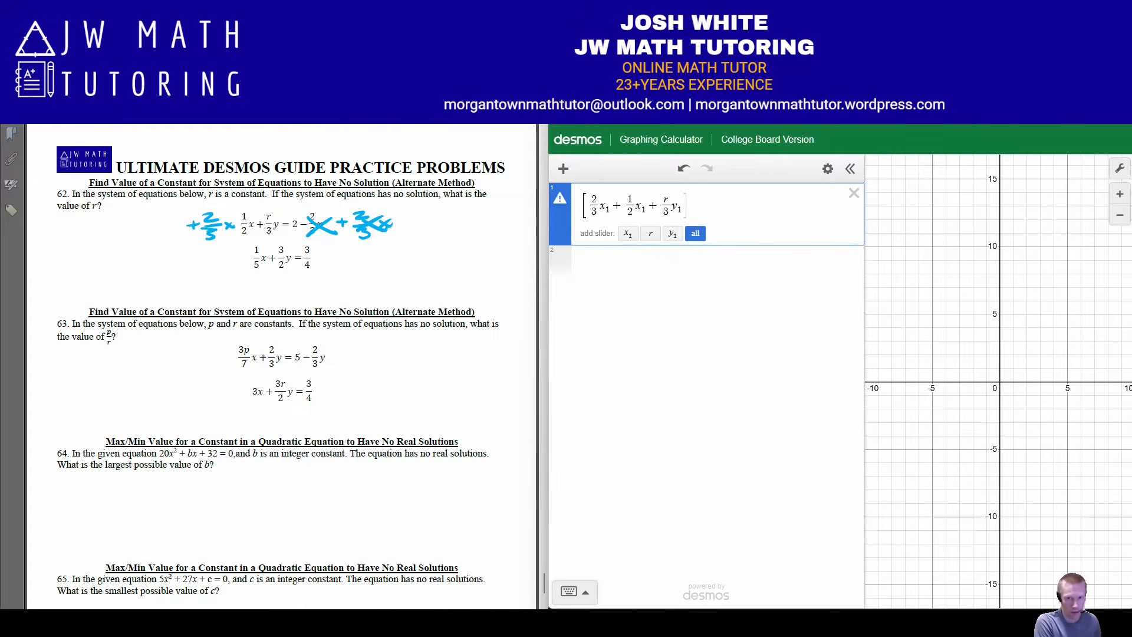
text(, )
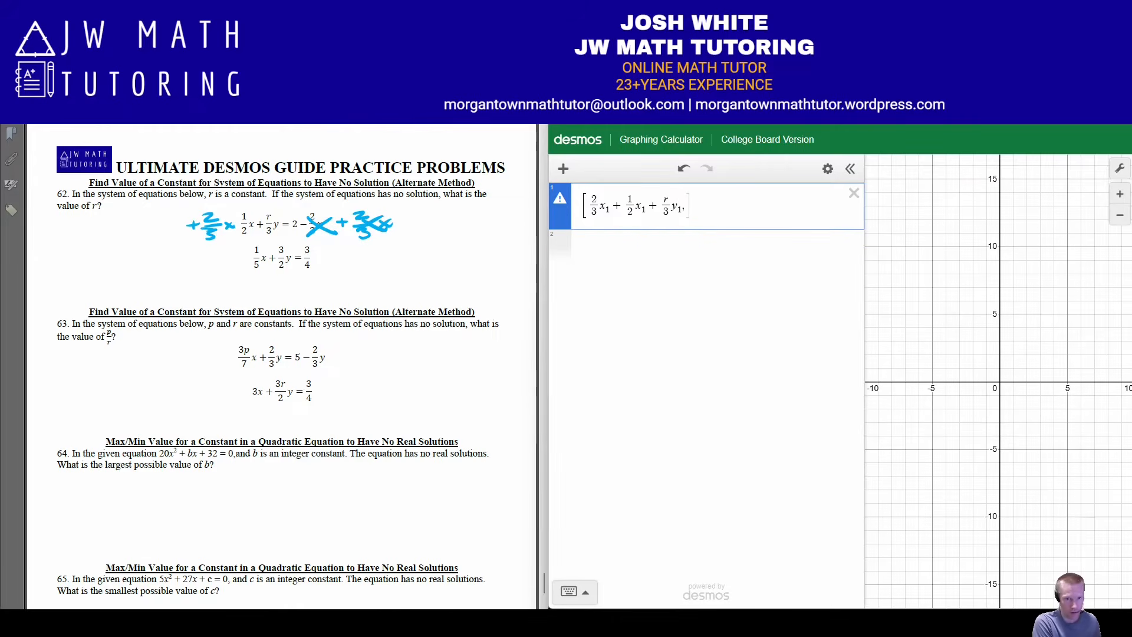
text(1/5)
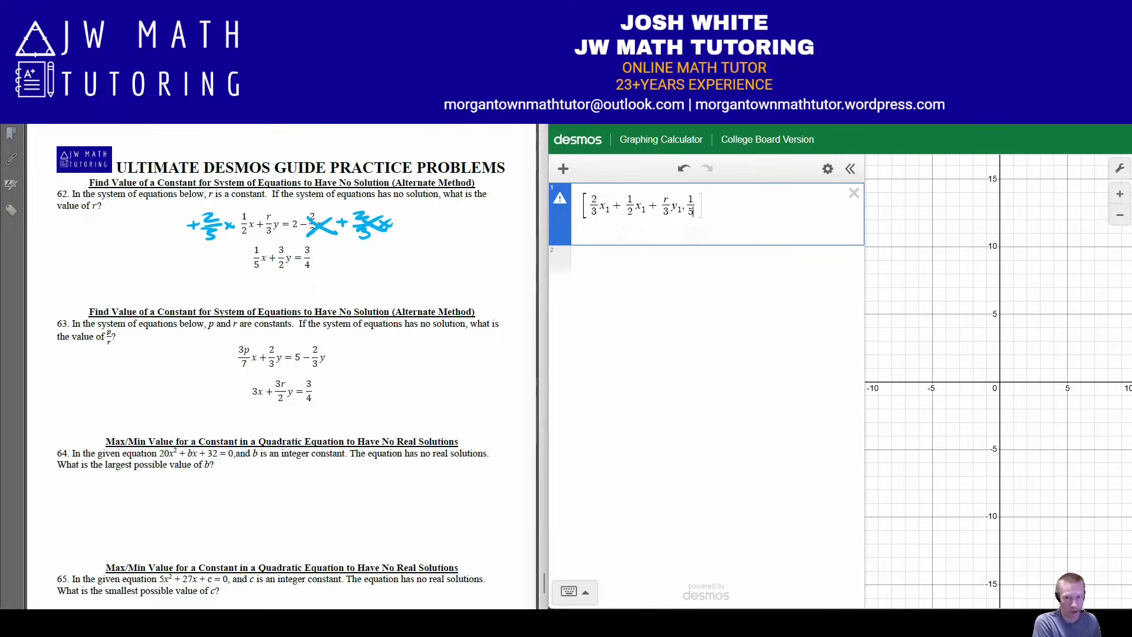
Add the variable side of problem 62's second equation, 1/5 x₁ + 3/2 y₁, as the list's second entry
key(Right)
text(x1 + 3/2)
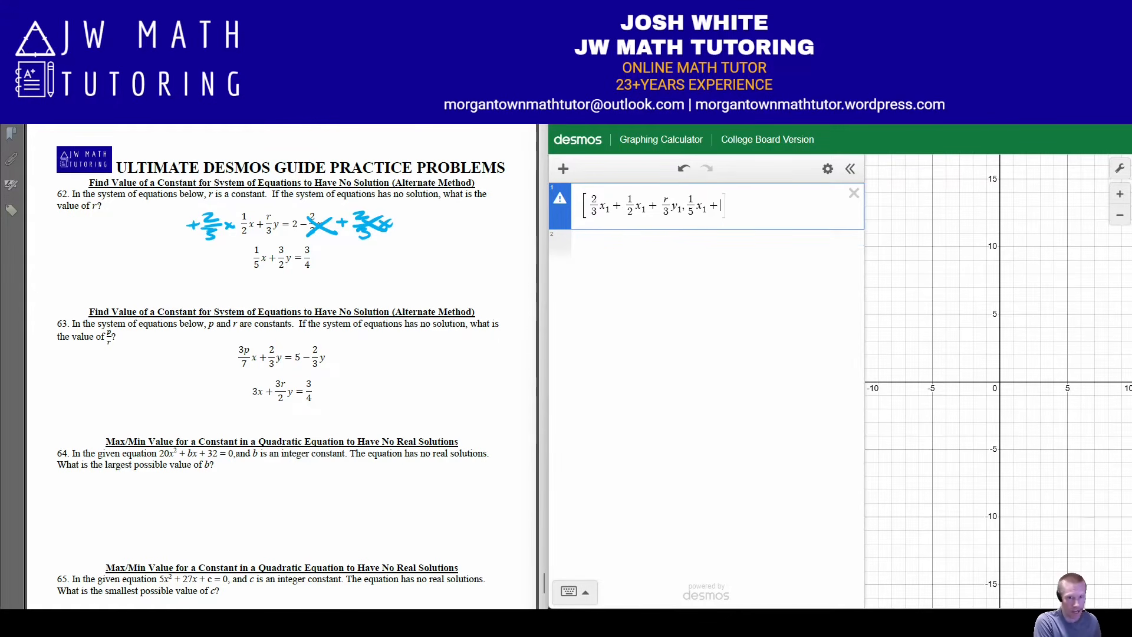
key(Right)
text(y_)
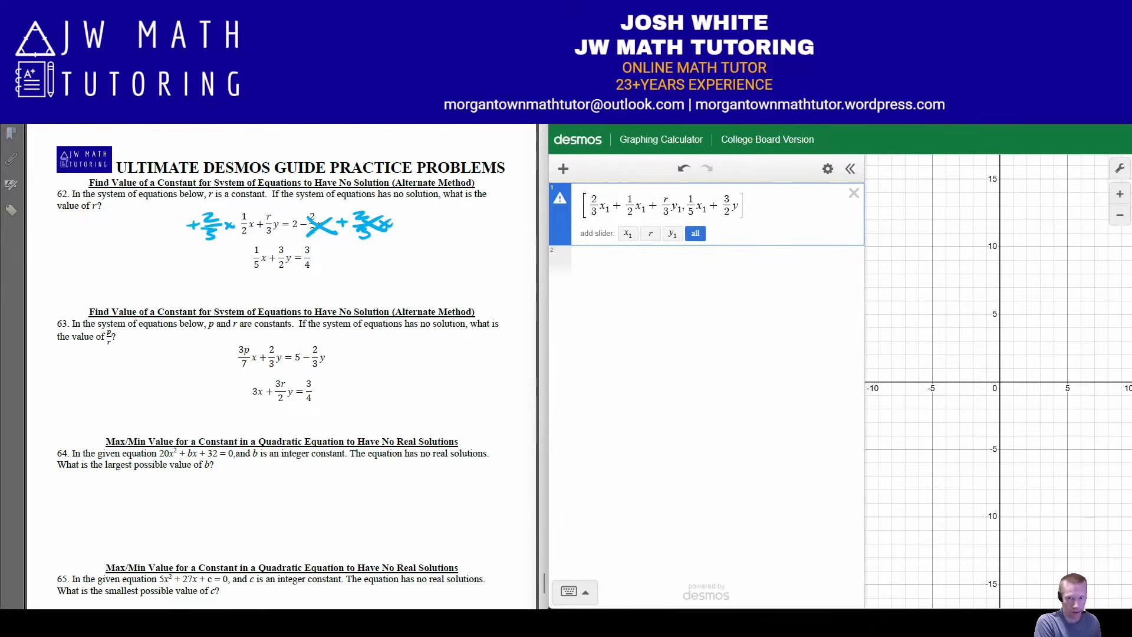
text(1)
key(Right)
key(Right)
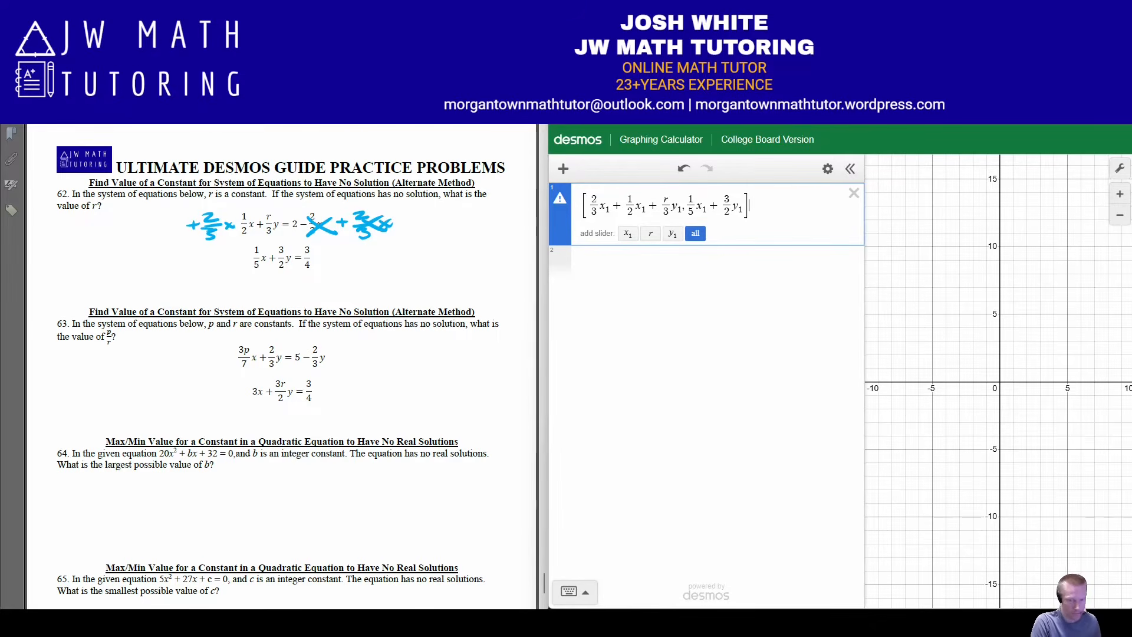
Complete the regression by fitting the list to [0,0], and evaluate r on a new line as a fraction
text(~ [0,0)
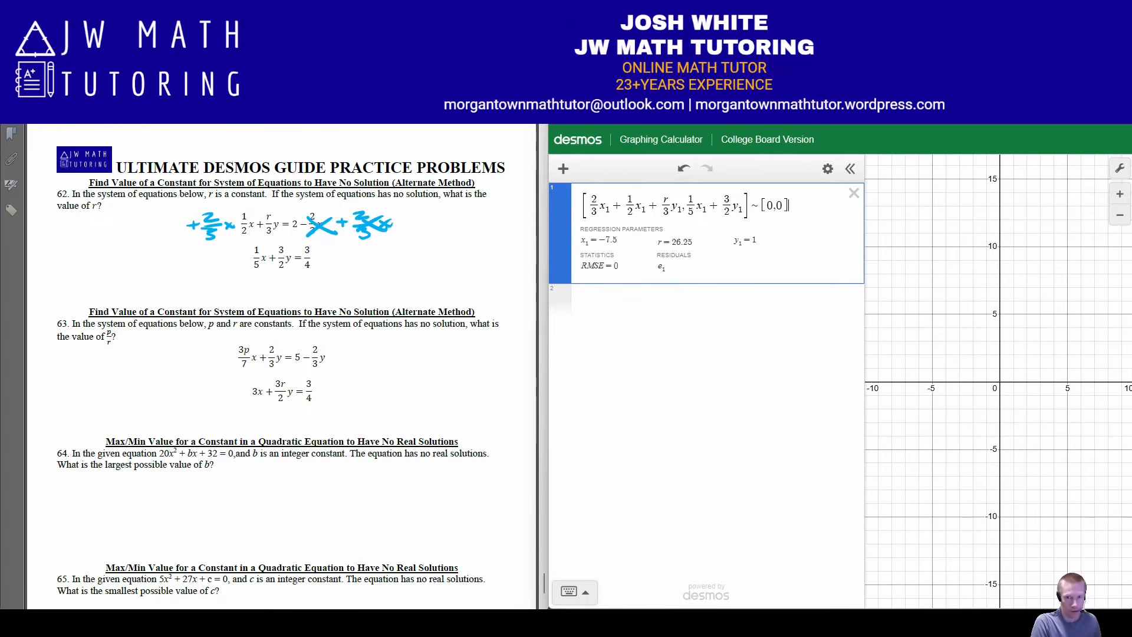
key(Return)
text(r)
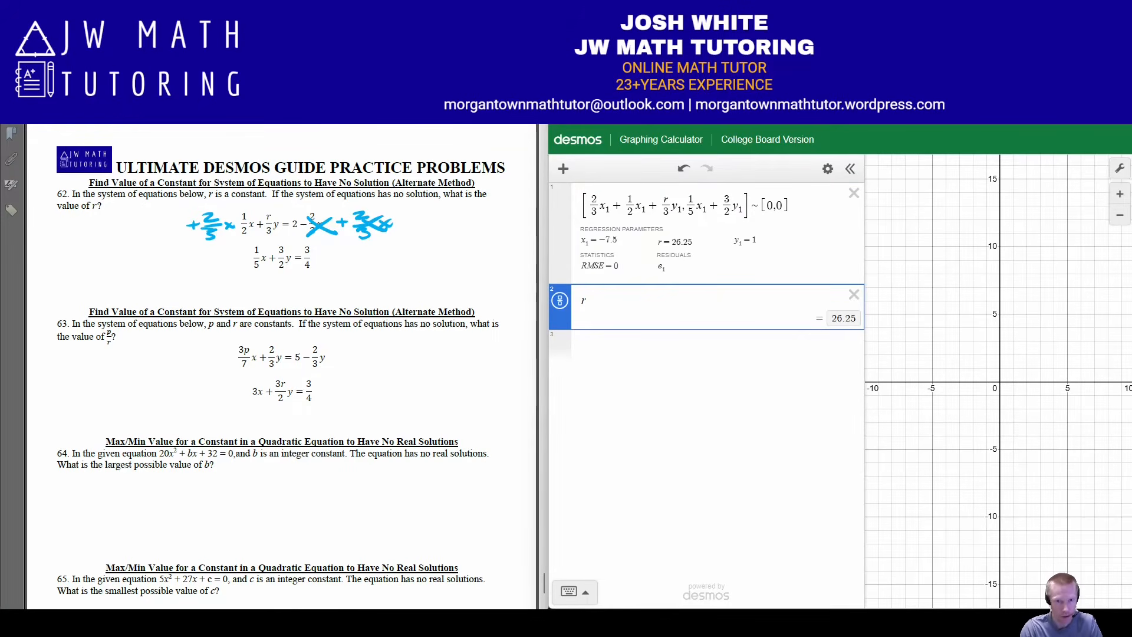
click(560, 301)
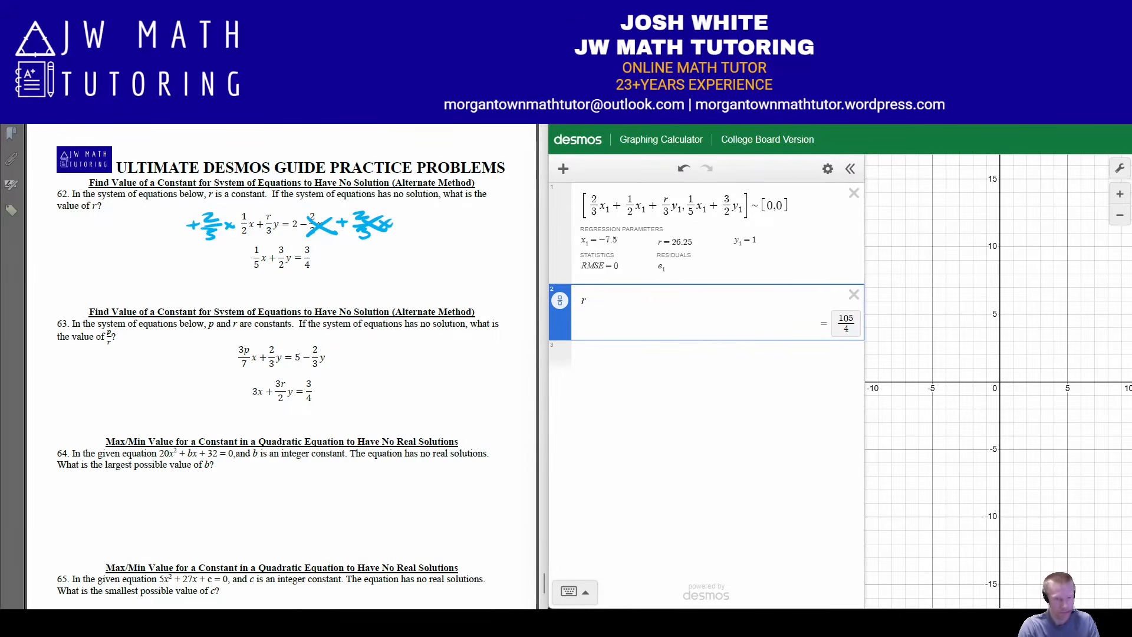
Handwrite problem 62's answer beneath its question as the decimal 26.25 and the fraction 105/4
mouse_move(113, 258)
mouse_down()
mouse_move(124, 273)
mouse_move(140, 257)
mouse_move(133, 271)
mouse_move(199, 265)
mouse_move(139, 297)
mouse_up()
click(155, 273)
mouse_move(157, 284)
mouse_down()
mouse_move(150, 294)
mouse_move(158, 285)
mouse_move(169, 297)
mouse_up()
mouse_move(171, 285)
mouse_down()
mouse_move(189, 284)
mouse_move(187, 305)
mouse_up()
drag(185, 298, 186, 311)
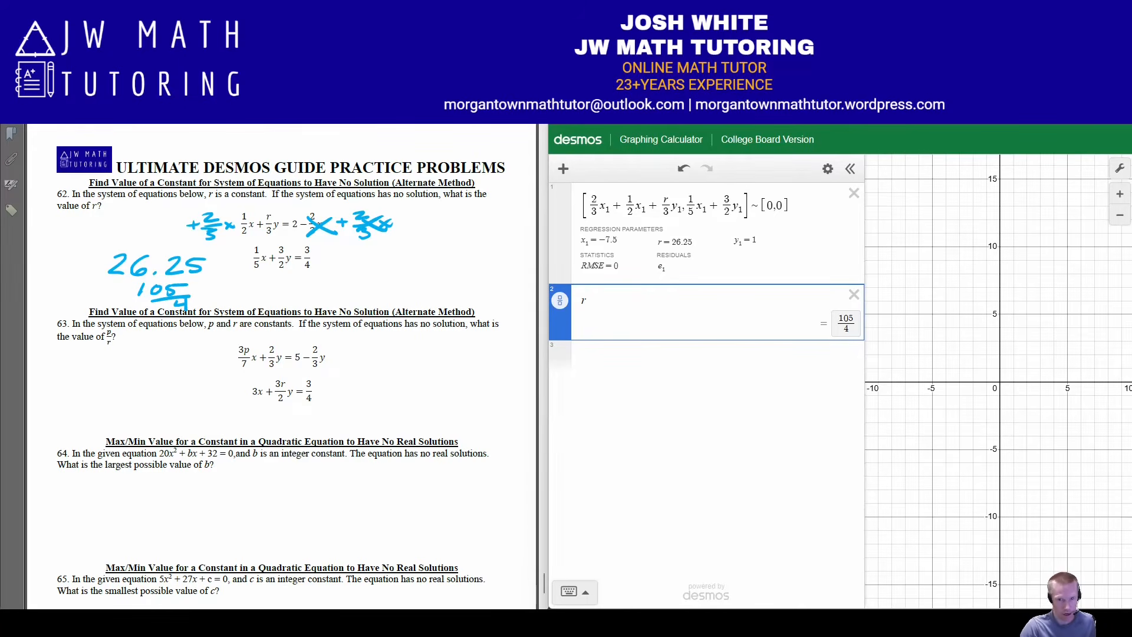
Graph problem 62's original first equation on a new line as 1/2 x + r/3 y = 2 − 2/3 x
click(707, 357)
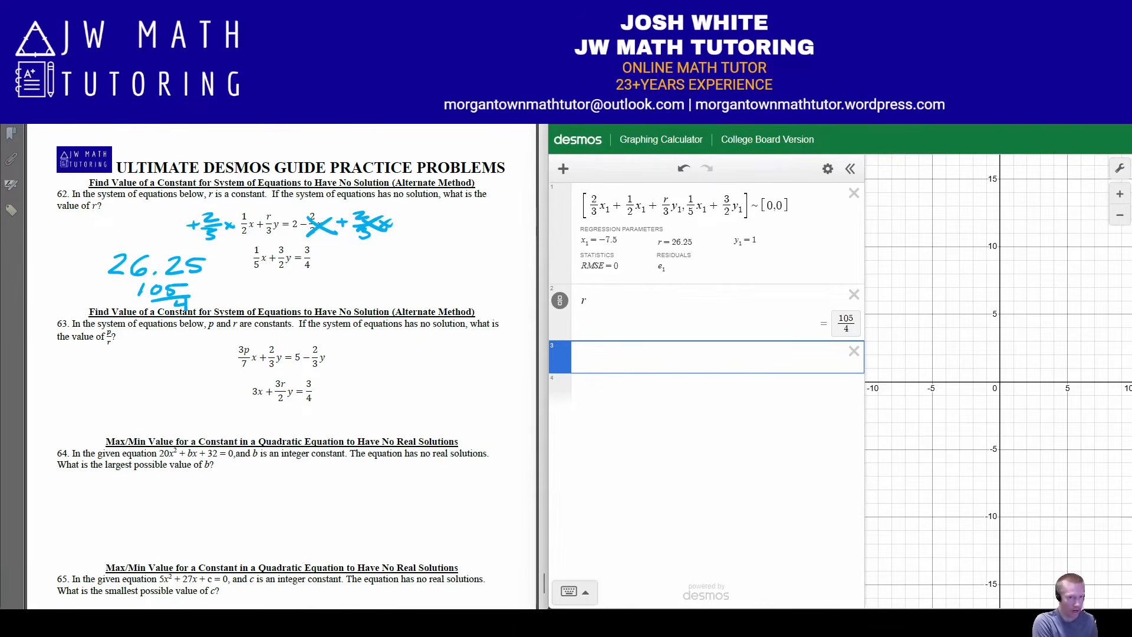
text(1/2)
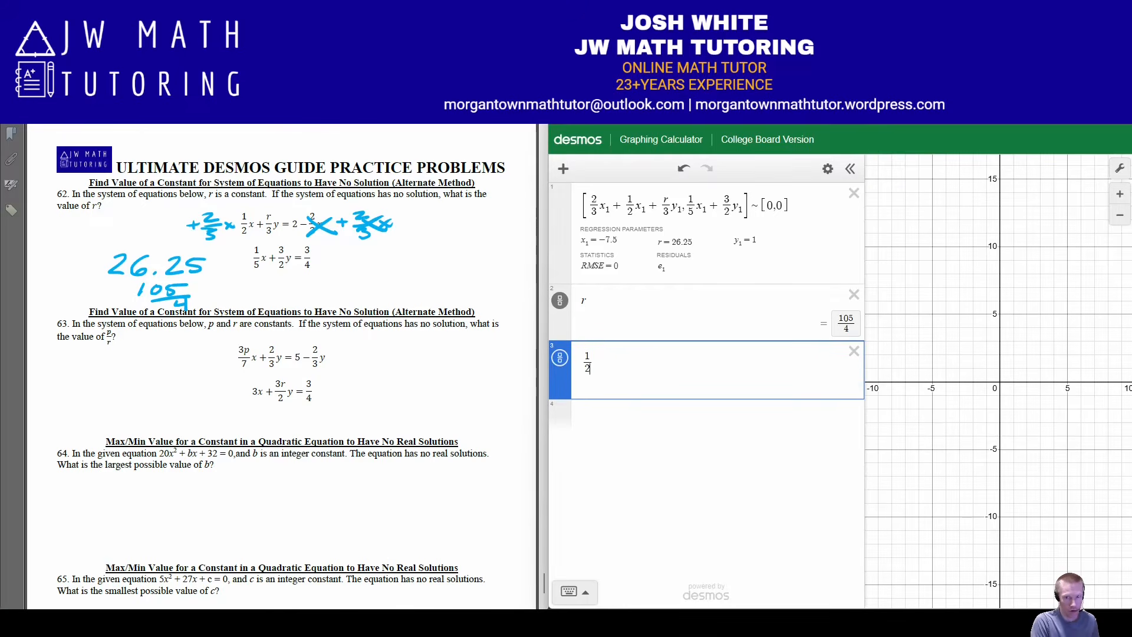
key(Right)
text(x + 4)
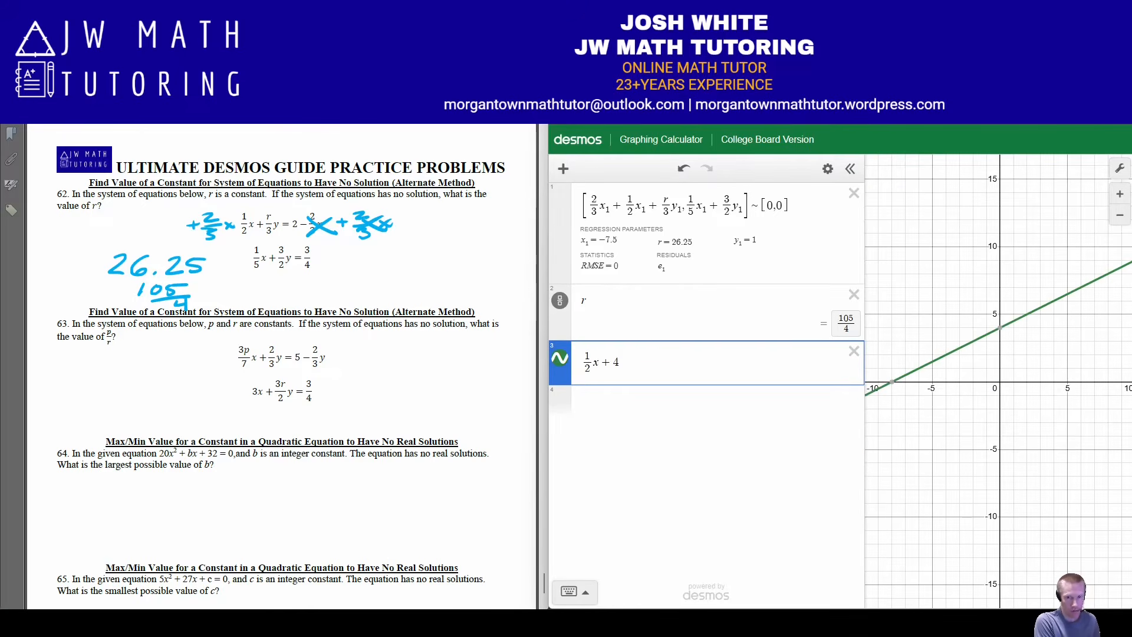
key(BackSpace)
text(r/3)
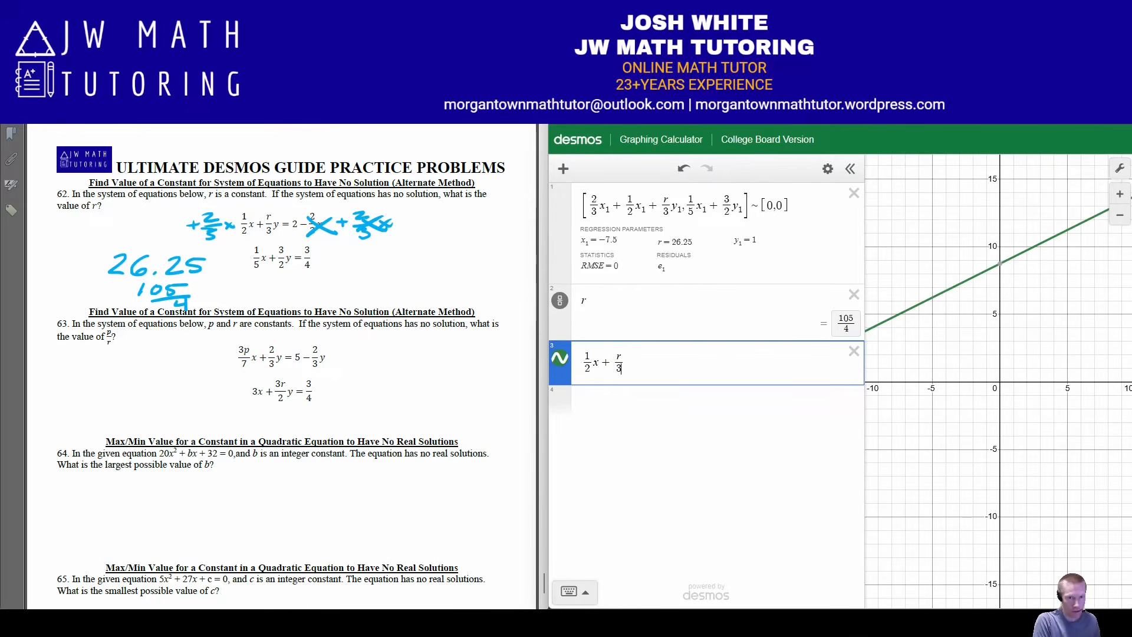
key(Right)
text(y=)
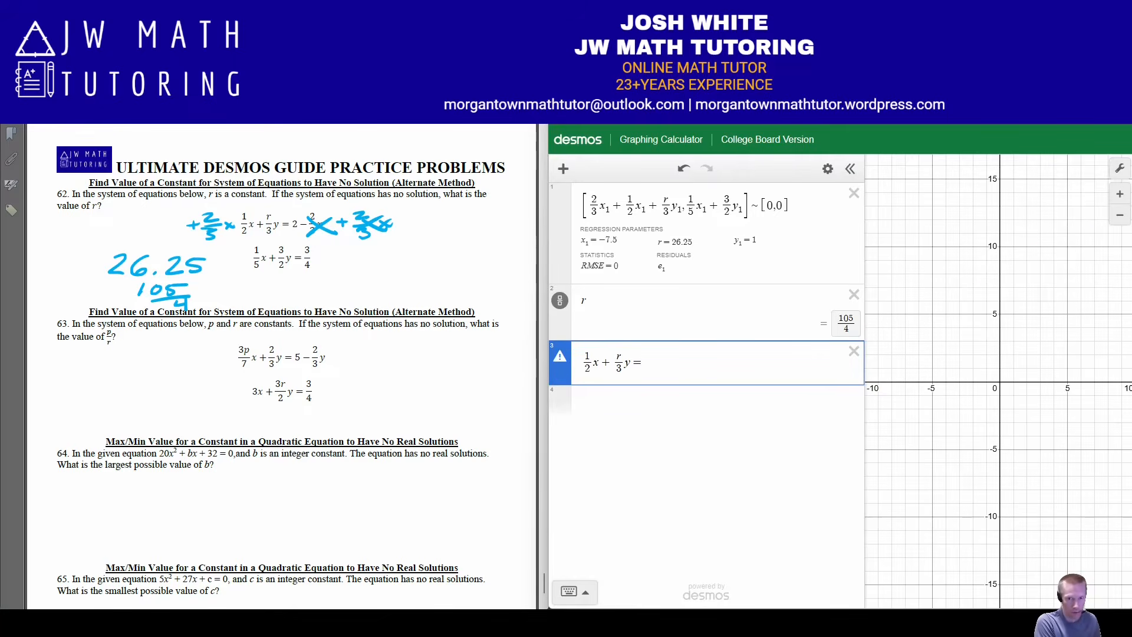
text(2-2/3)
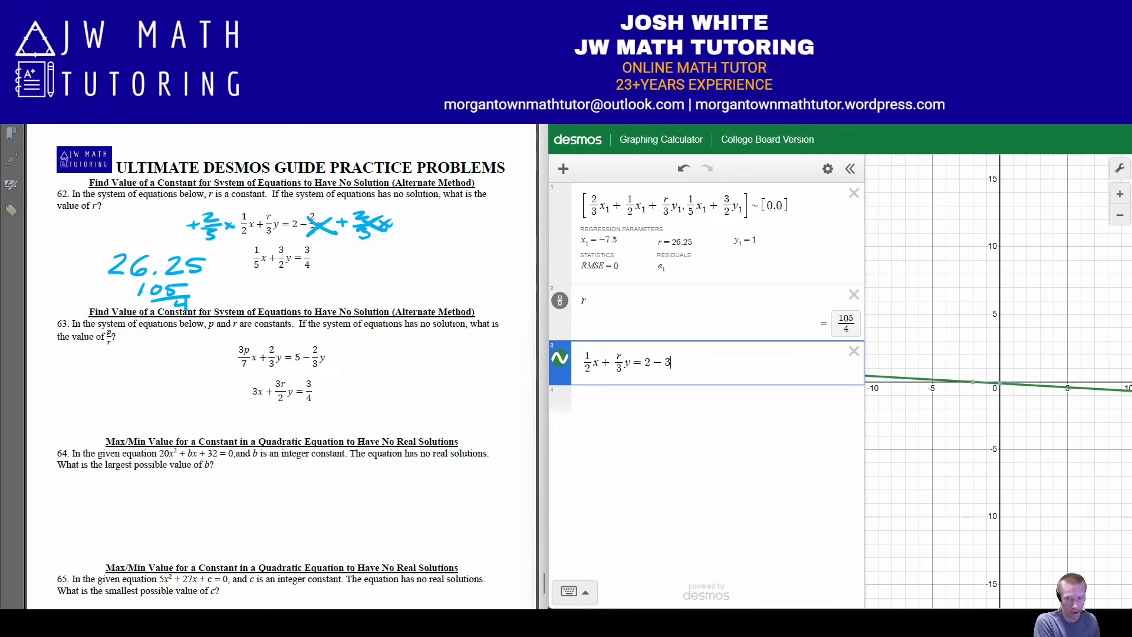
key(Right)
text(x)
key(Return)
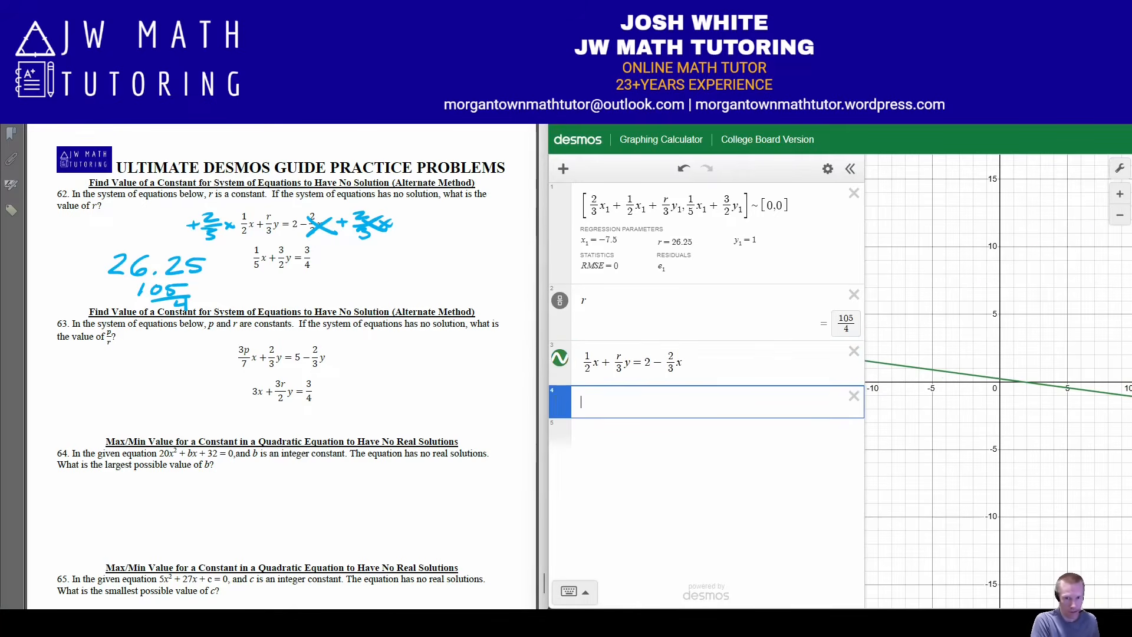
Graph problem 62's second equation on the following line as 1/5 x + 3/2 y = 3/4
text(1/5x)
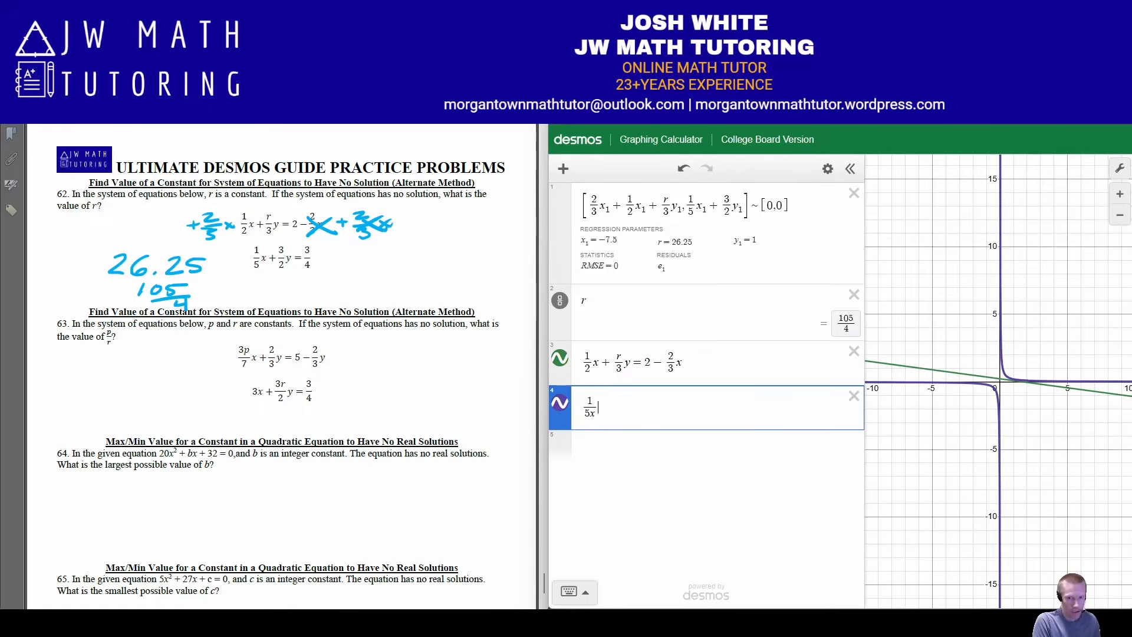
key(BackSpace)
key(Right)
text(x)
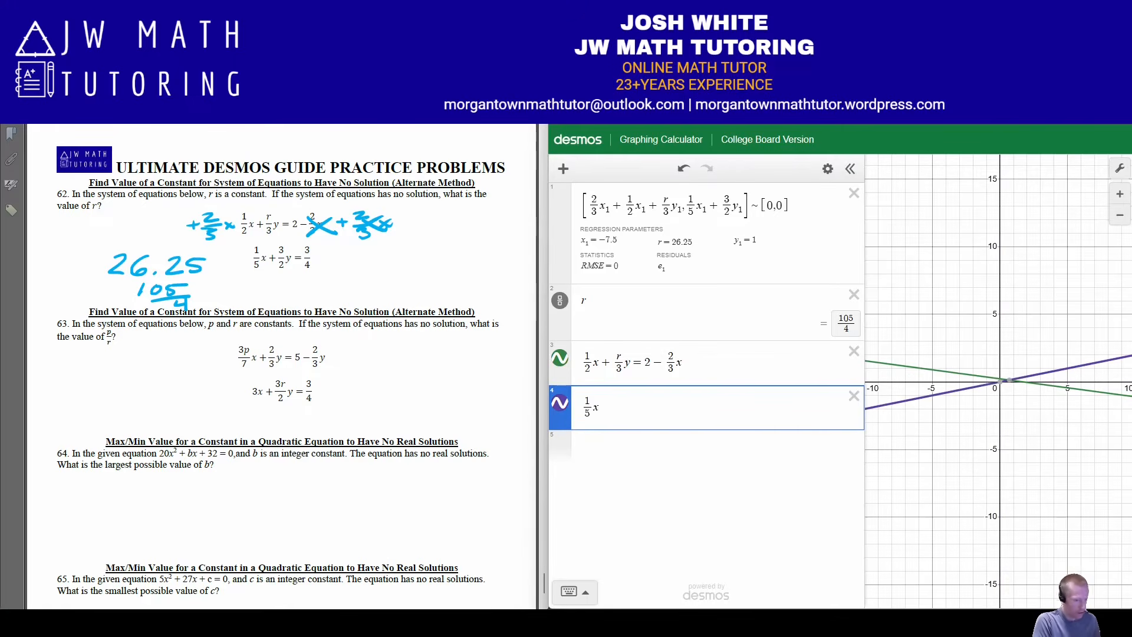
text(+3/2)
key(Right)
text(y)
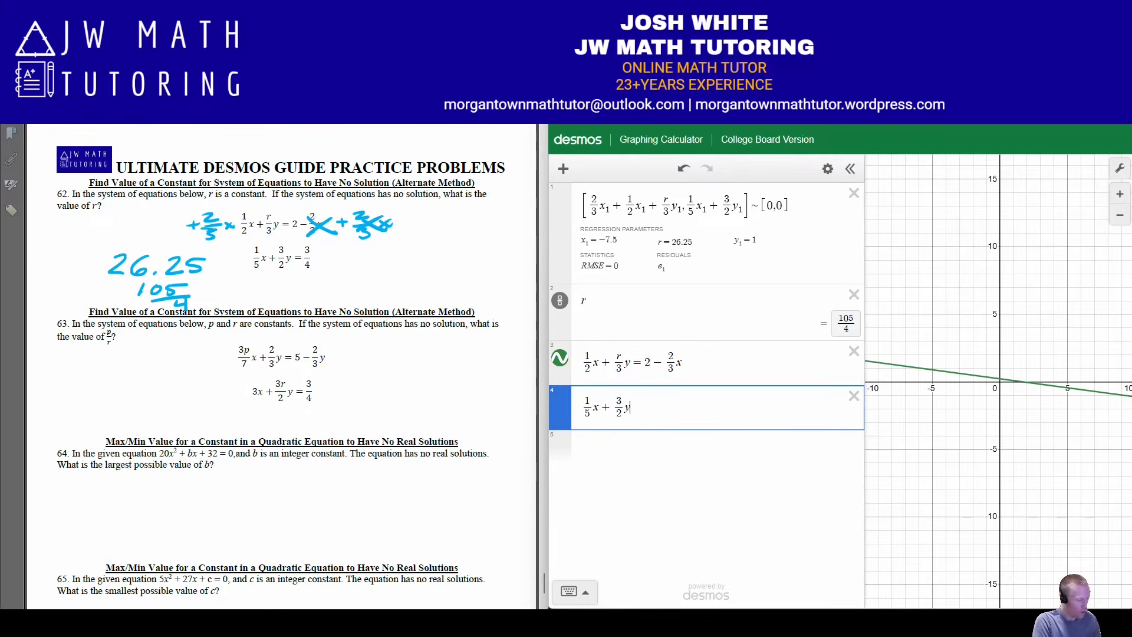
text(=-)
key(BackSpace)
text(4)
key(BackSpace)
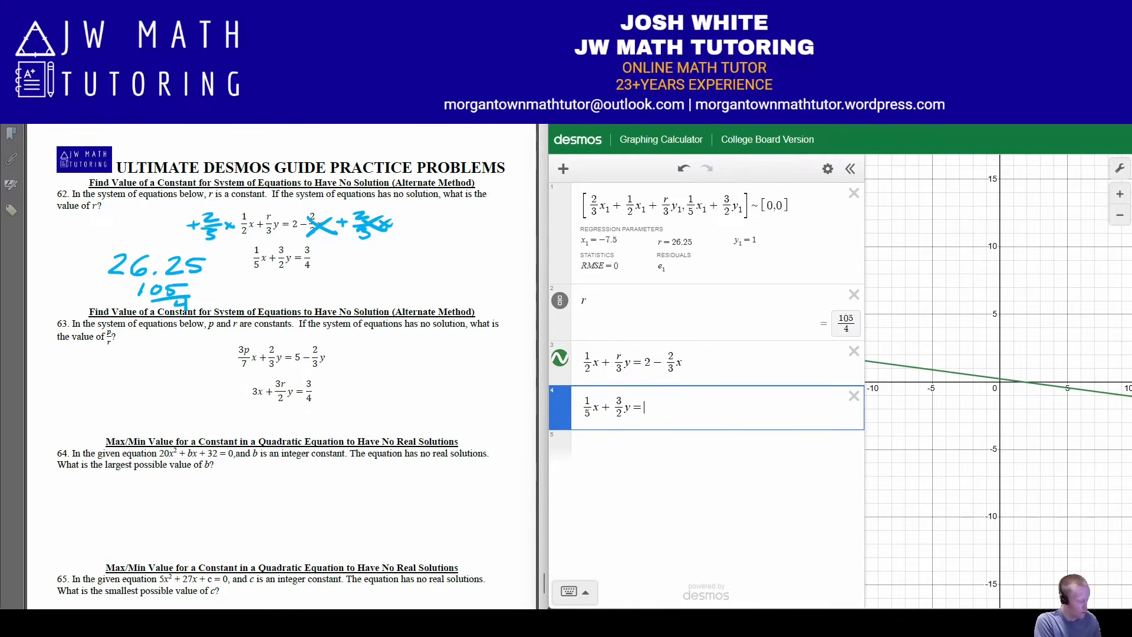
text(3/4)
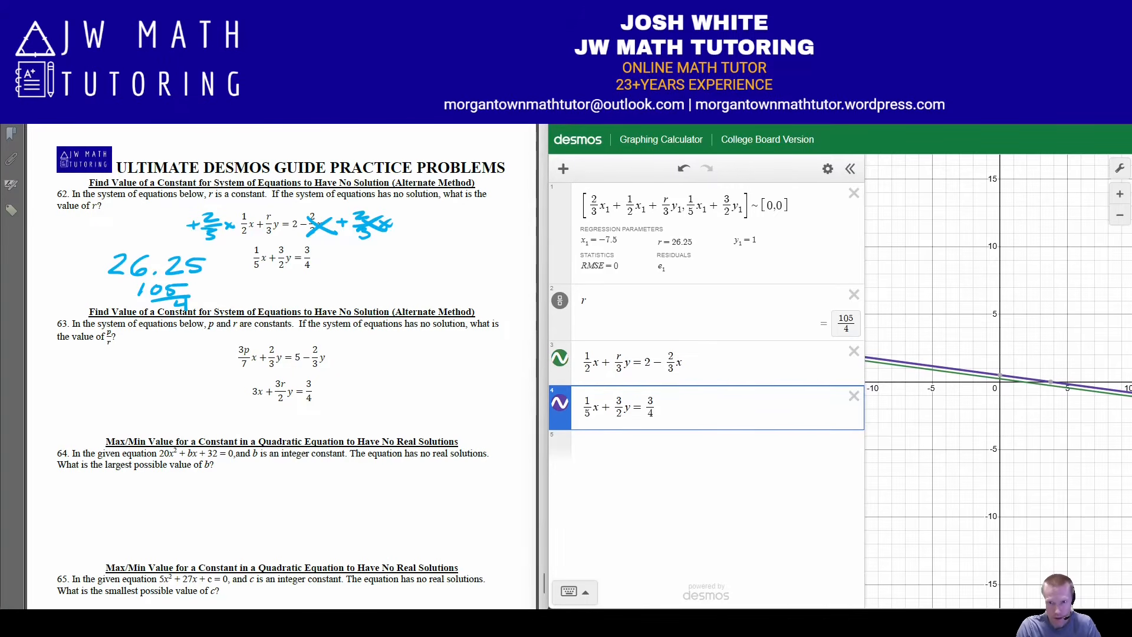
Enlarge the graph area, examine whether the two lines ever intersect along their length, and restore the default view
drag(864, 383, 741, 383)
mouse_move(1037, 413)
mouse_down()
mouse_move(826, 410)
mouse_move(856, 377)
mouse_move(837, 372)
mouse_move(1026, 401)
mouse_up()
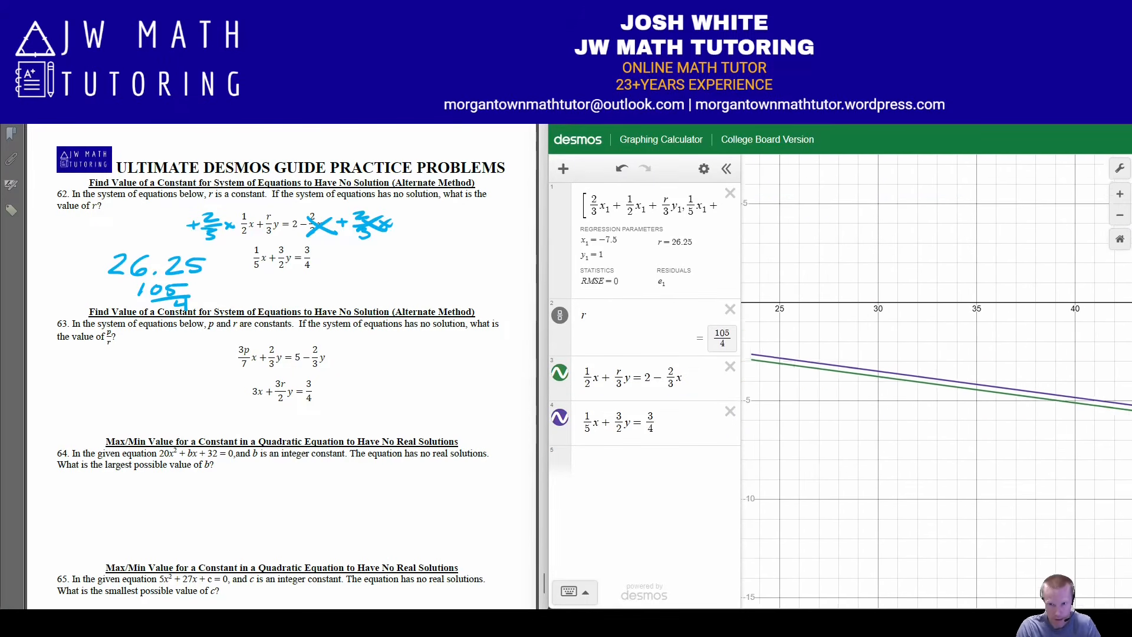
drag(826, 366, 1014, 385)
drag(791, 366, 1097, 391)
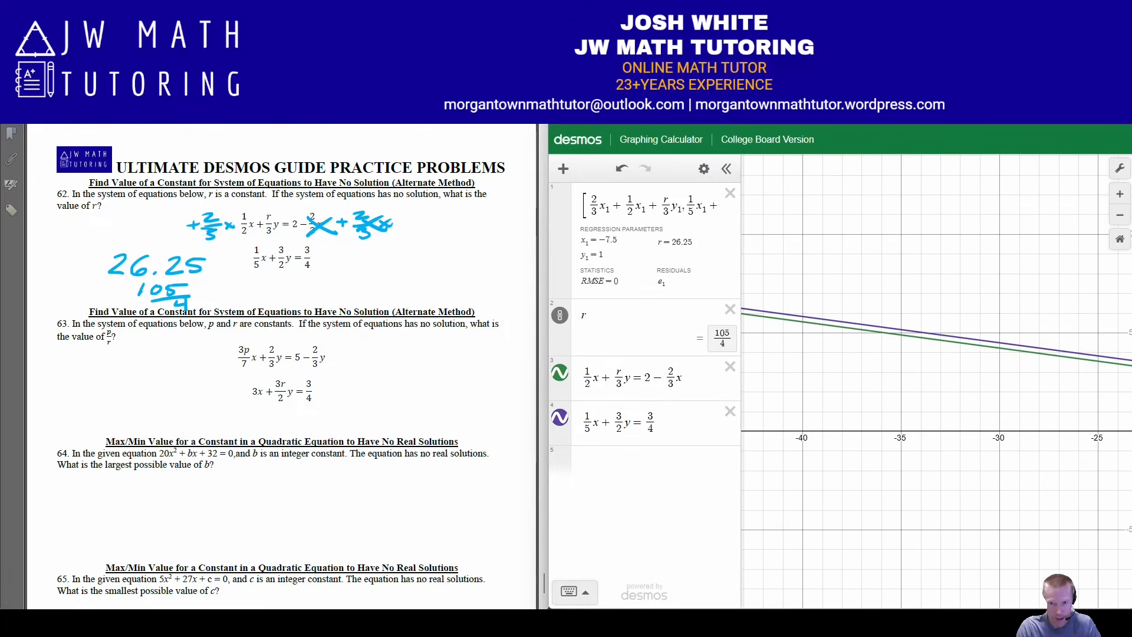
drag(826, 377, 744, 375)
drag(1079, 392, 855, 374)
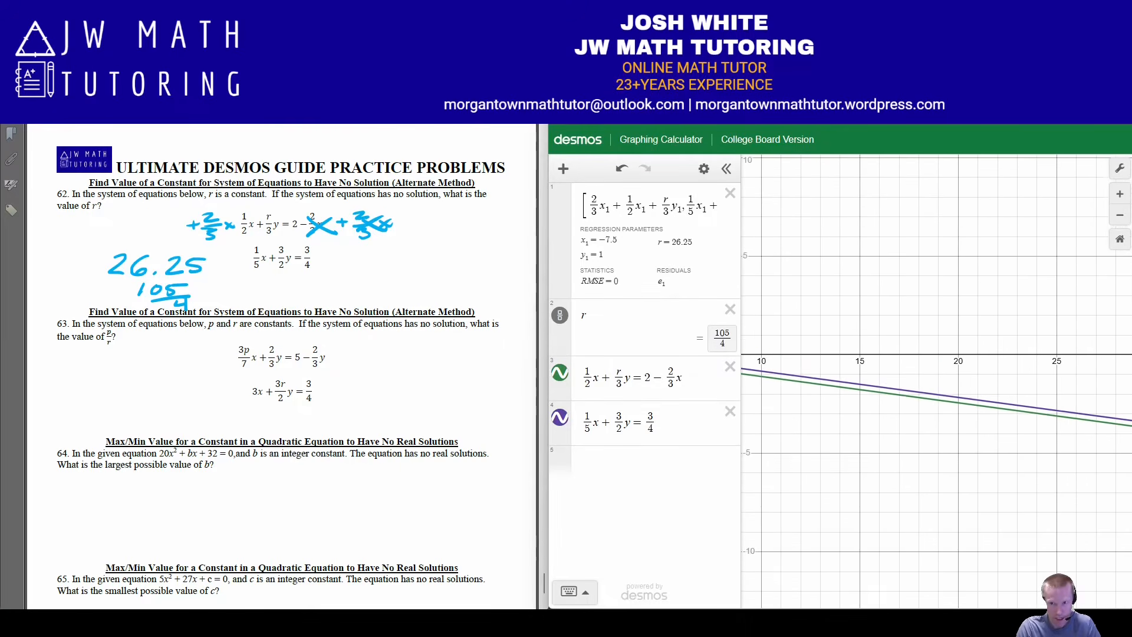
drag(1079, 392, 851, 350)
drag(767, 354, 1122, 386)
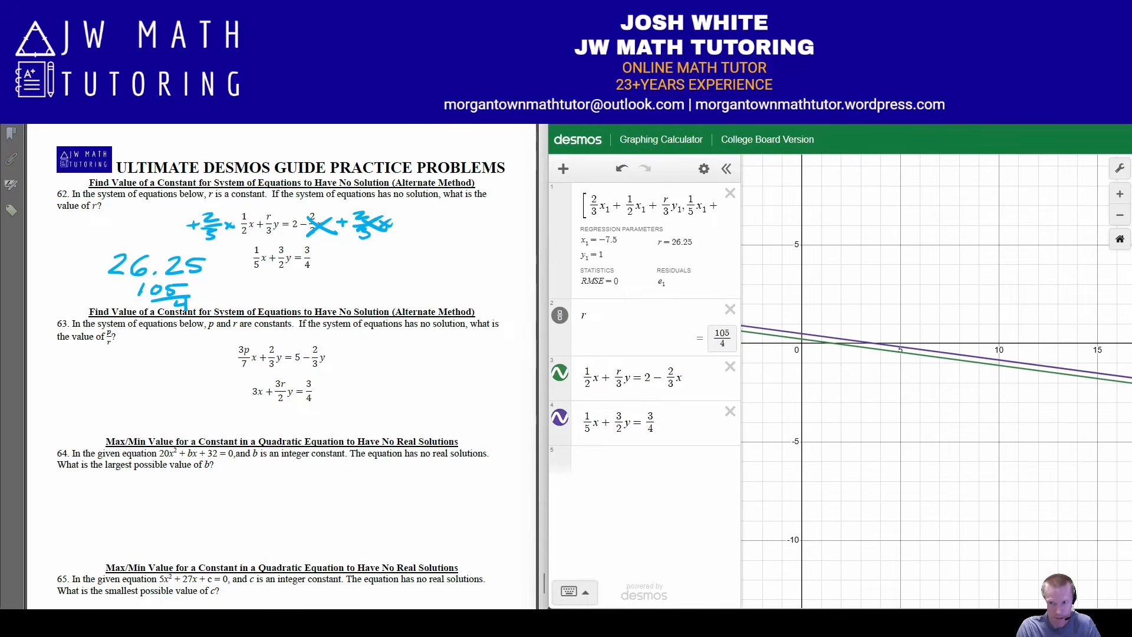
click(1120, 238)
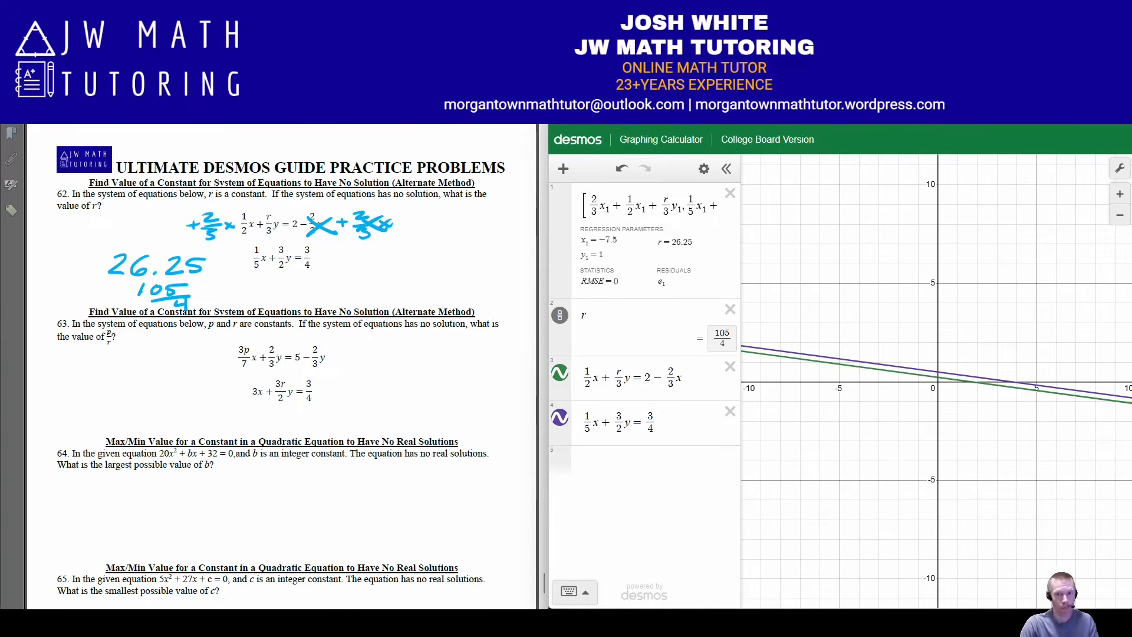
Widen the expression list and delete all of problem 62's expressions
drag(741, 203, 901, 203)
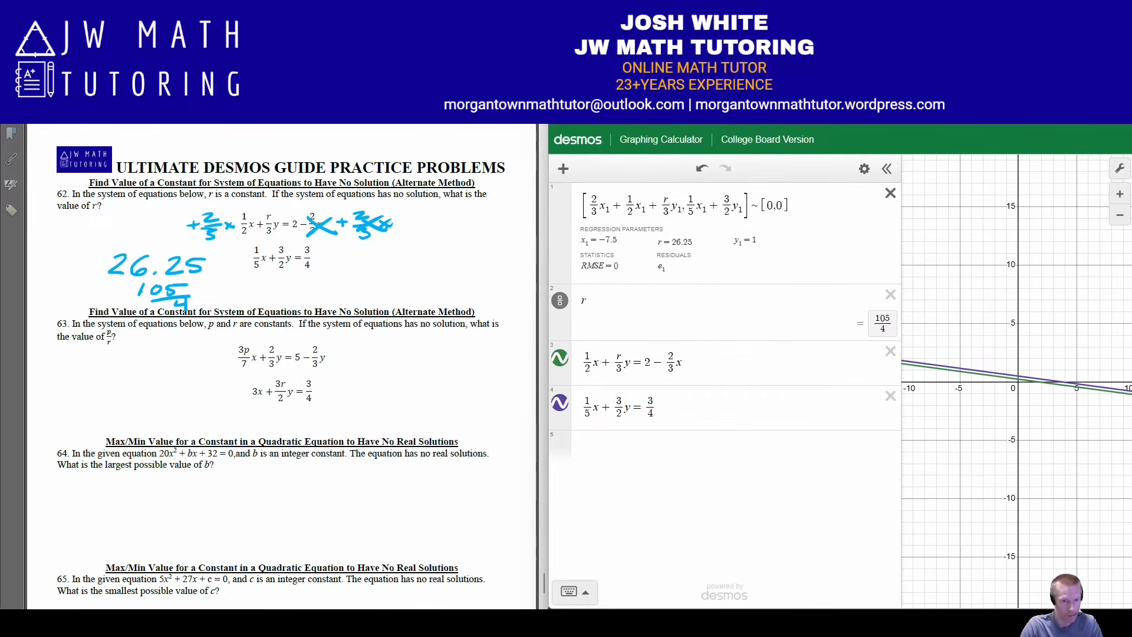
click(891, 351)
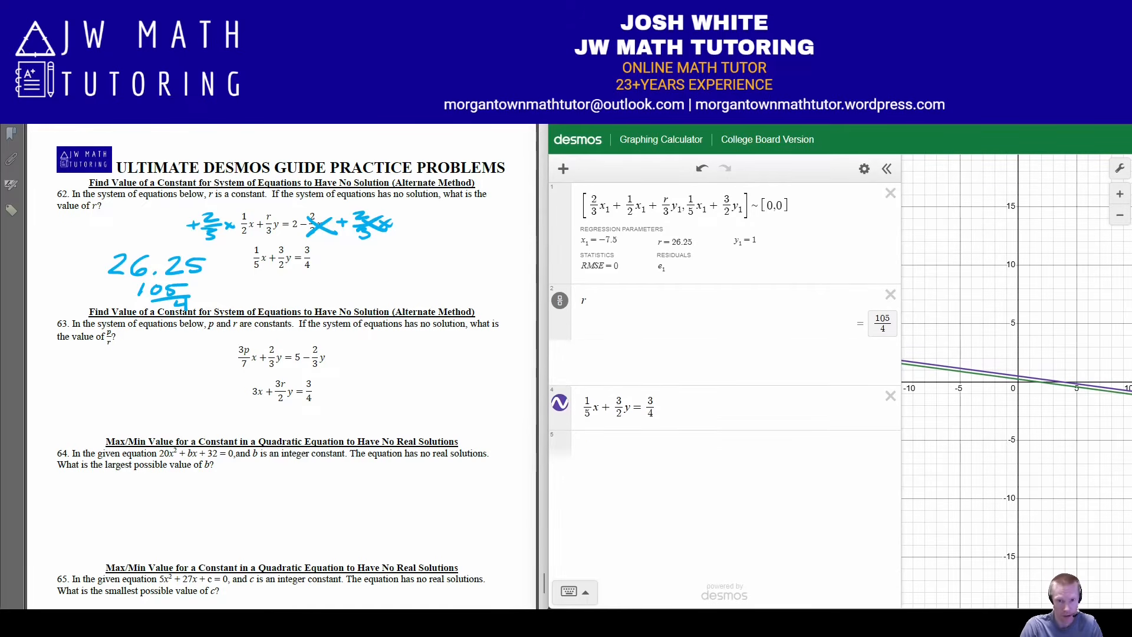
click(890, 351)
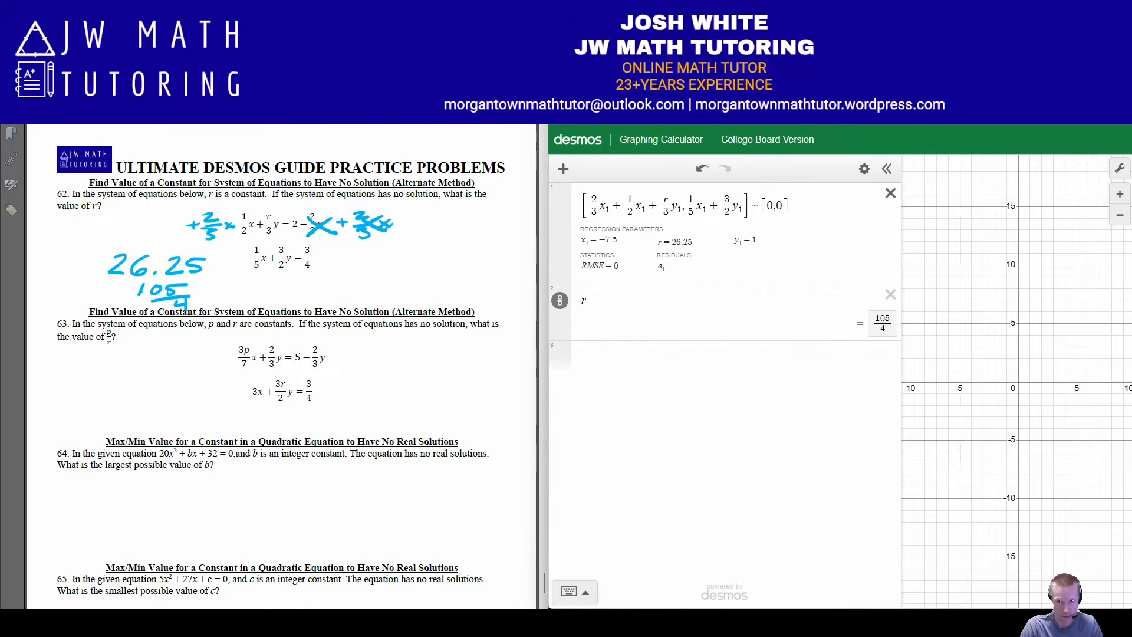
click(865, 169)
click(581, 169)
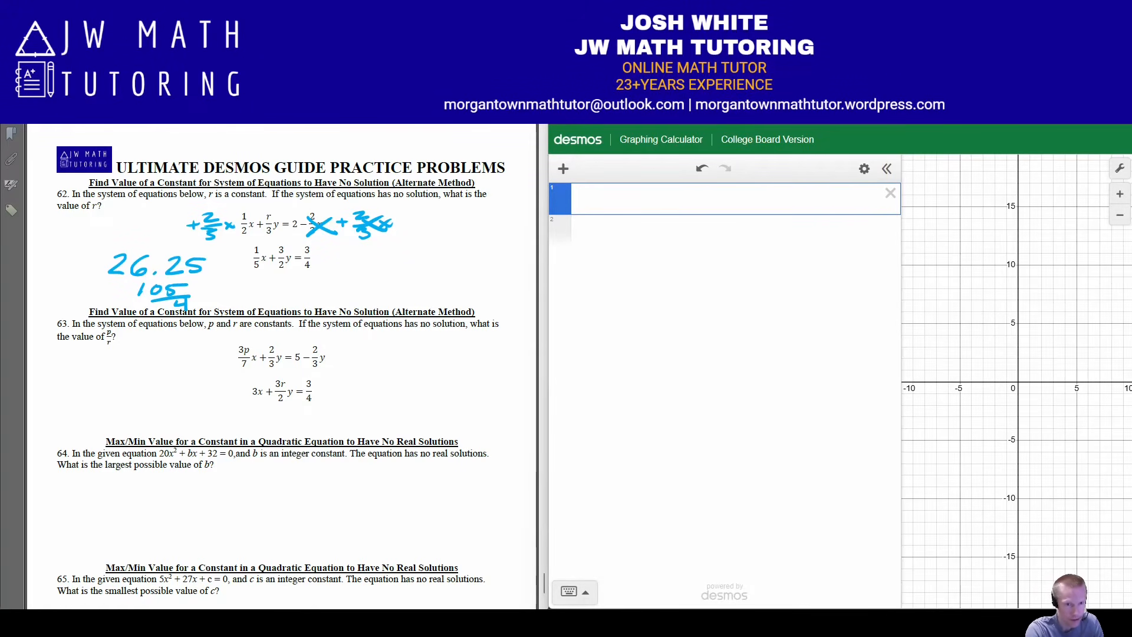
Handwrite + 2/3 y on both sides of problem 63's first equation and cross out the y terms on its right side
mouse_move(342, 348)
mouse_down()
mouse_move(342, 360)
mouse_move(375, 350)
mouse_move(355, 372)
mouse_move(386, 368)
mouse_up()
drag(180, 352, 180, 363)
mouse_move(174, 357)
mouse_down()
mouse_move(205, 353)
mouse_move(195, 372)
mouse_move(219, 369)
mouse_up()
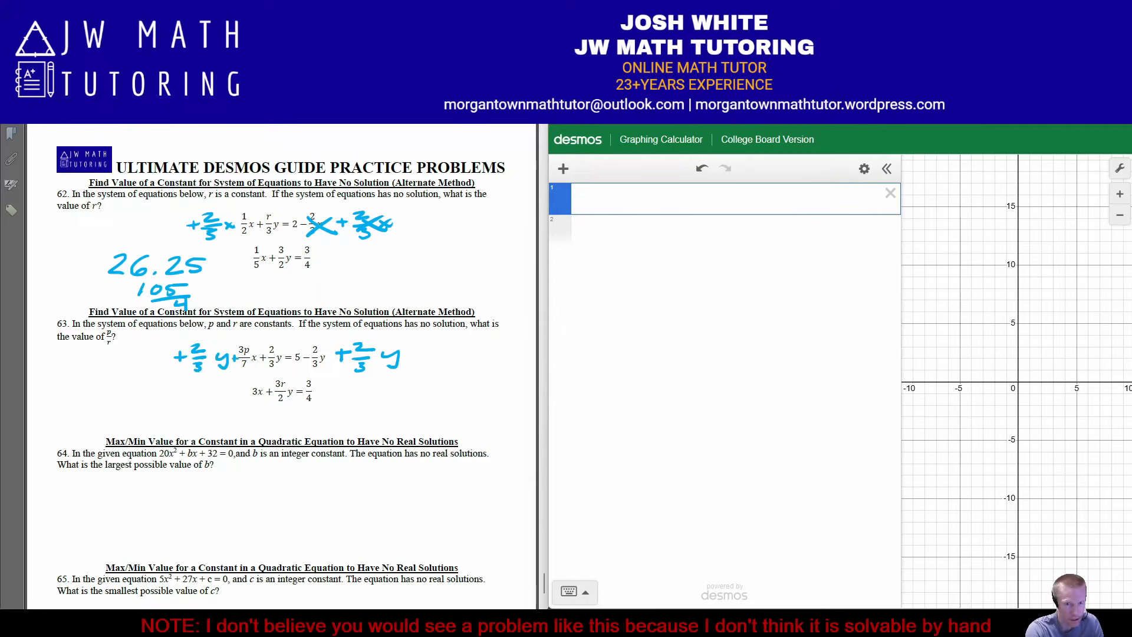
mouse_move(311, 348)
mouse_down()
mouse_move(417, 370)
mouse_move(312, 363)
mouse_move(394, 348)
mouse_up()
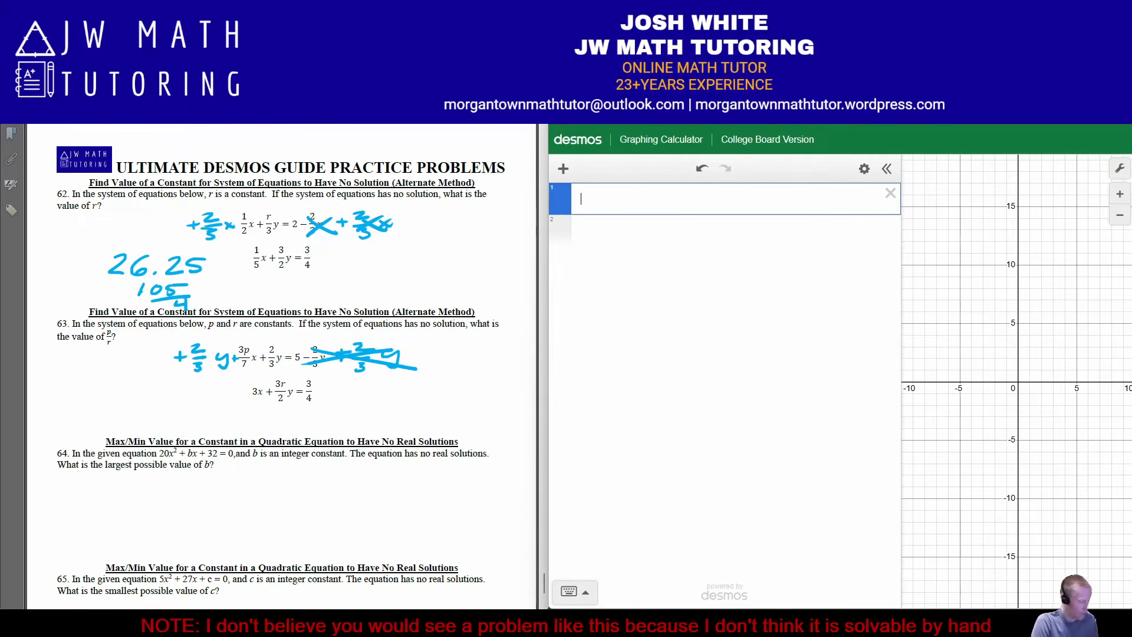
Start a bracketed list with the variable side of problem 63's rearranged first equation, 2/3 y₁ + 3p/7 x₁ + 2/3 y₁
text([2/3)
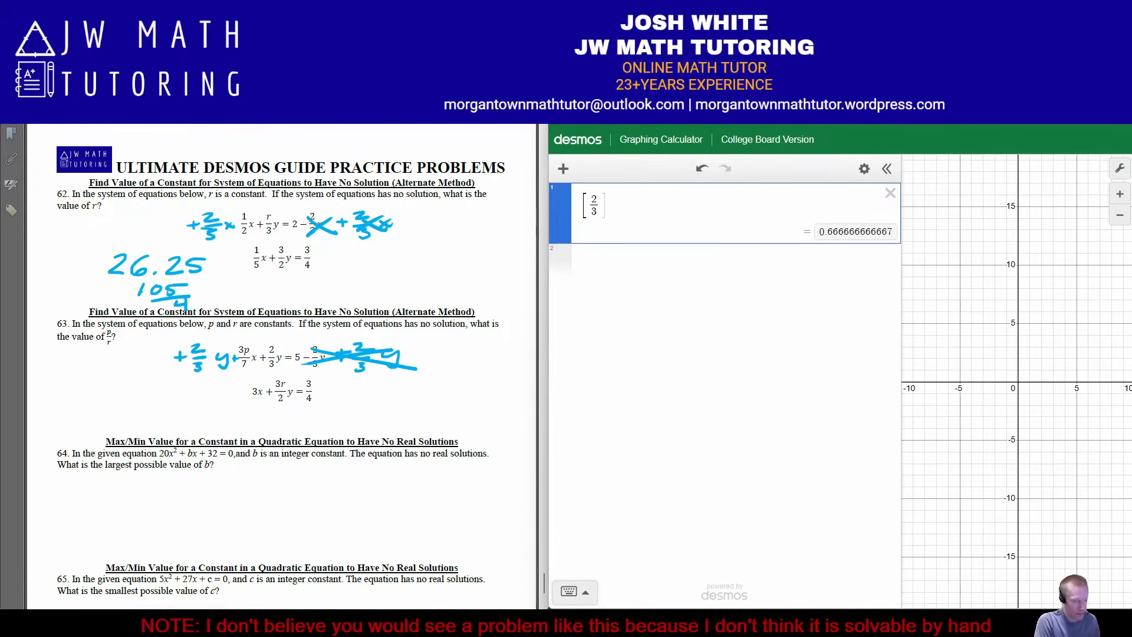
text(y1)
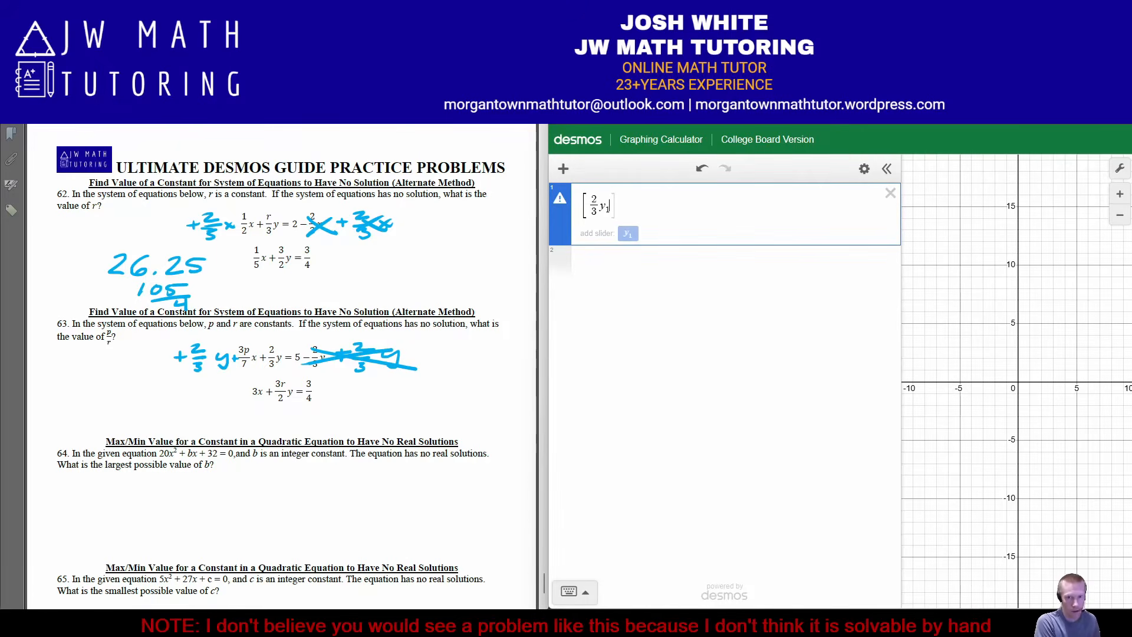
text(+)
text(3p/7)
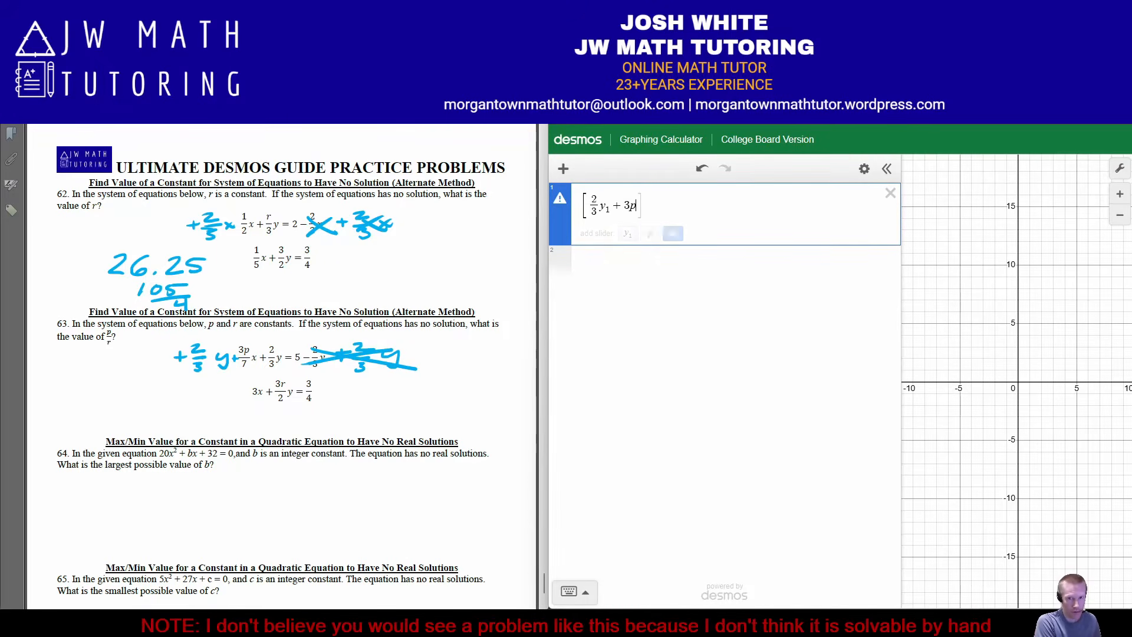
key(Right)
text(x1 +)
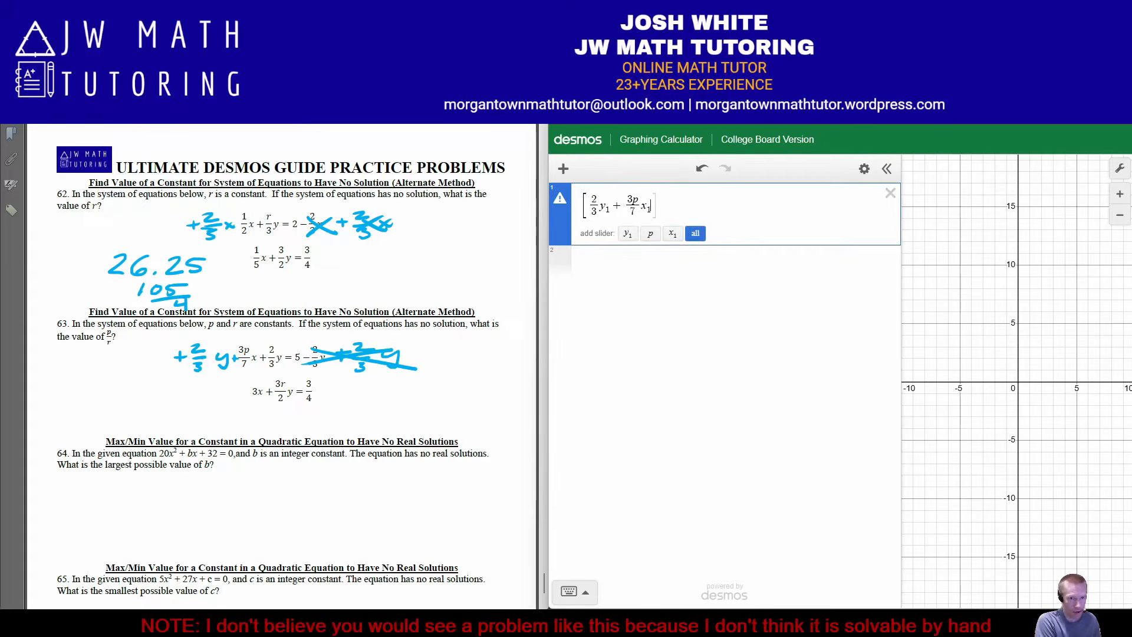
key(BackSpace)
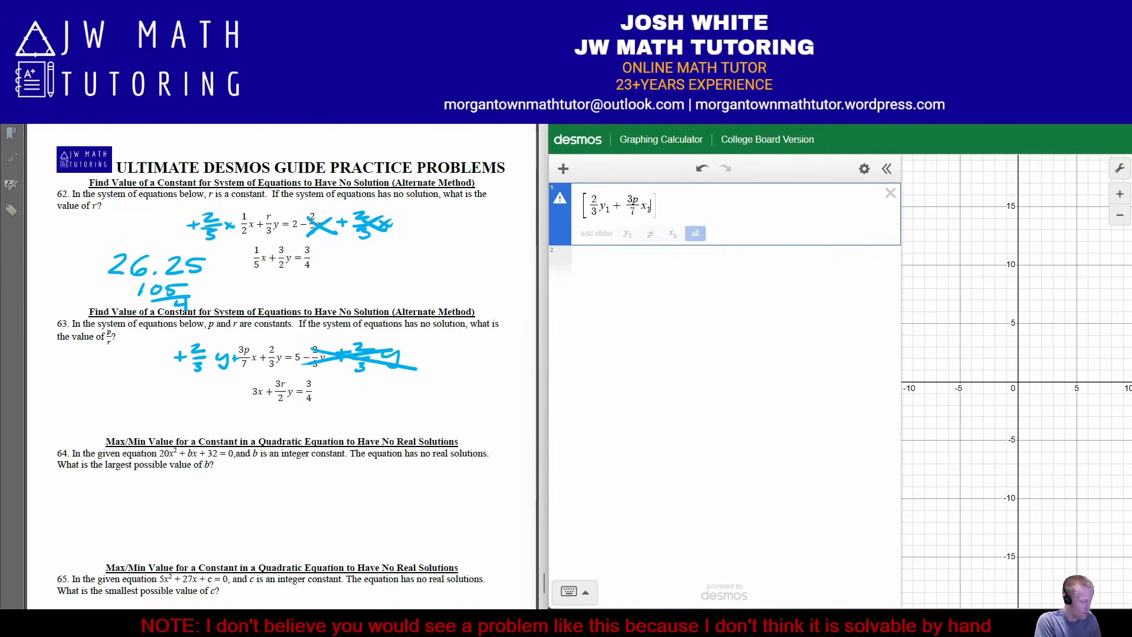
text(+2/3)
key(Right)
text(y1,)
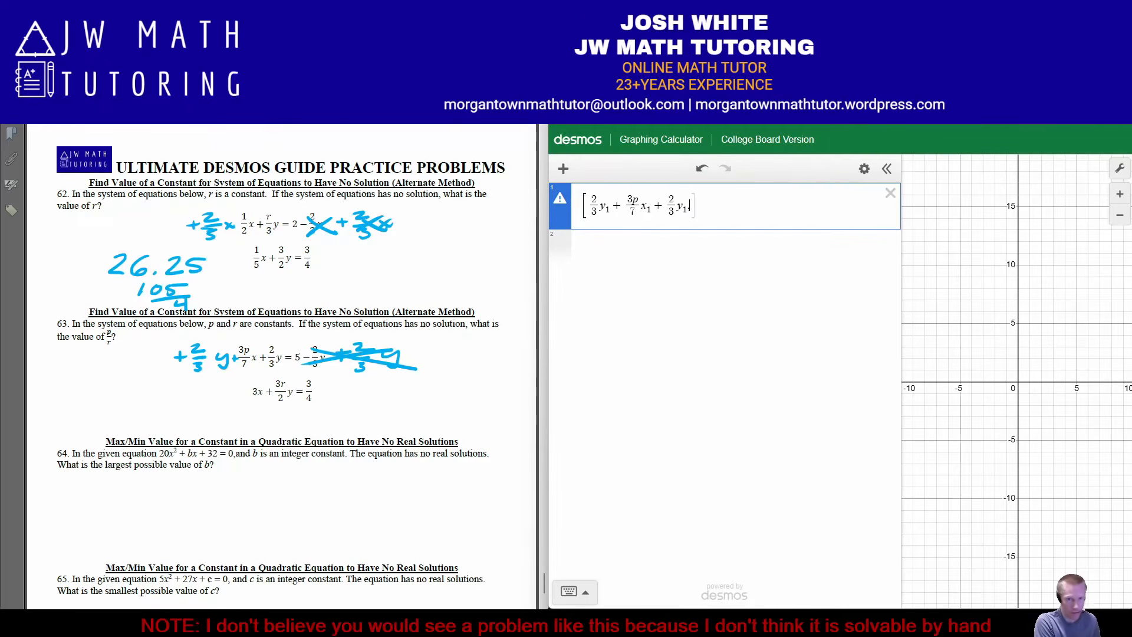
text(3x1)
text(+3r/2)
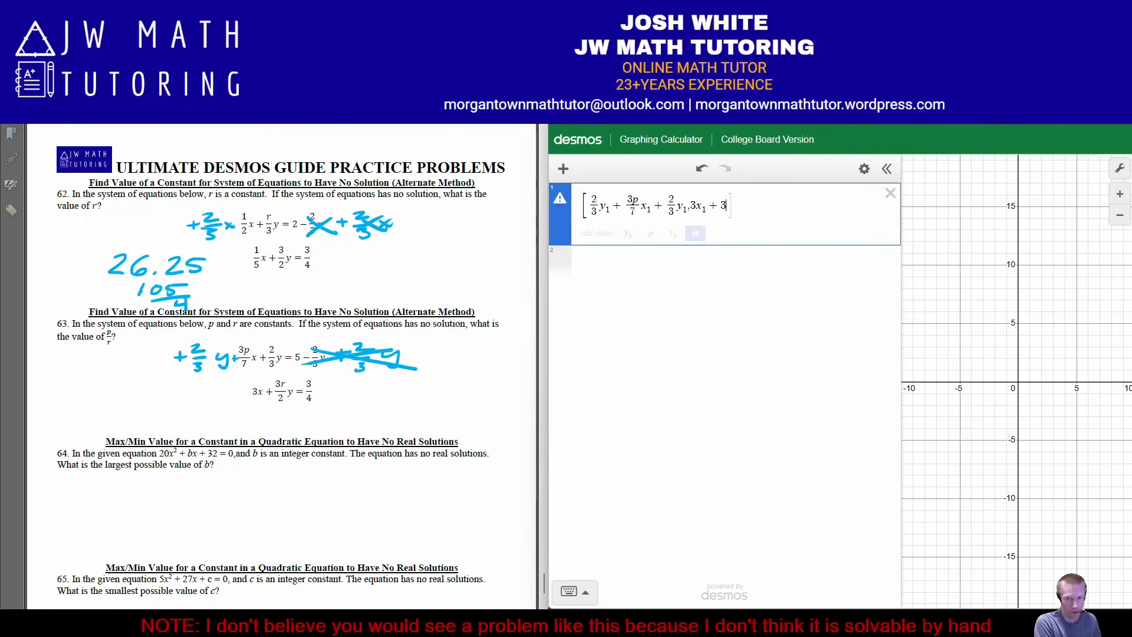
text(y1)
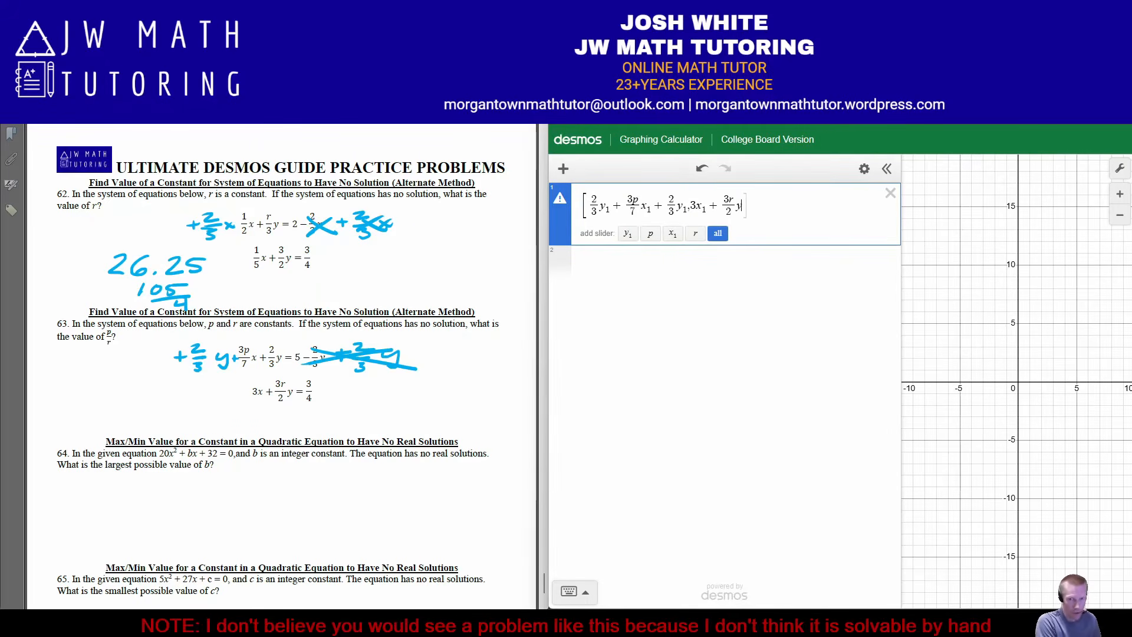
text(])
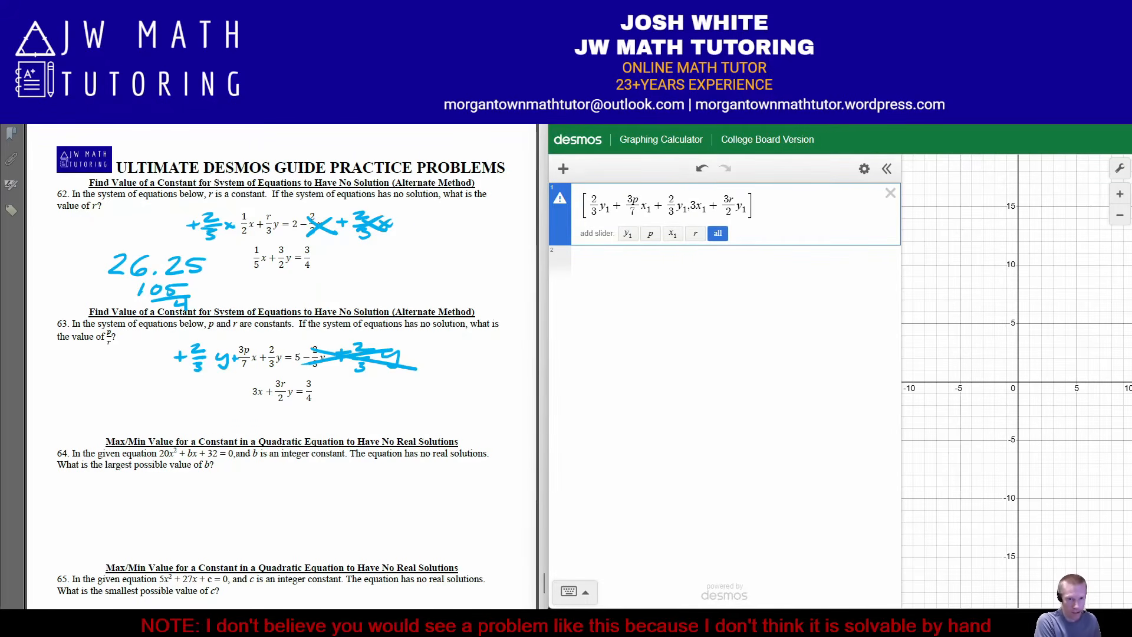
text(~)
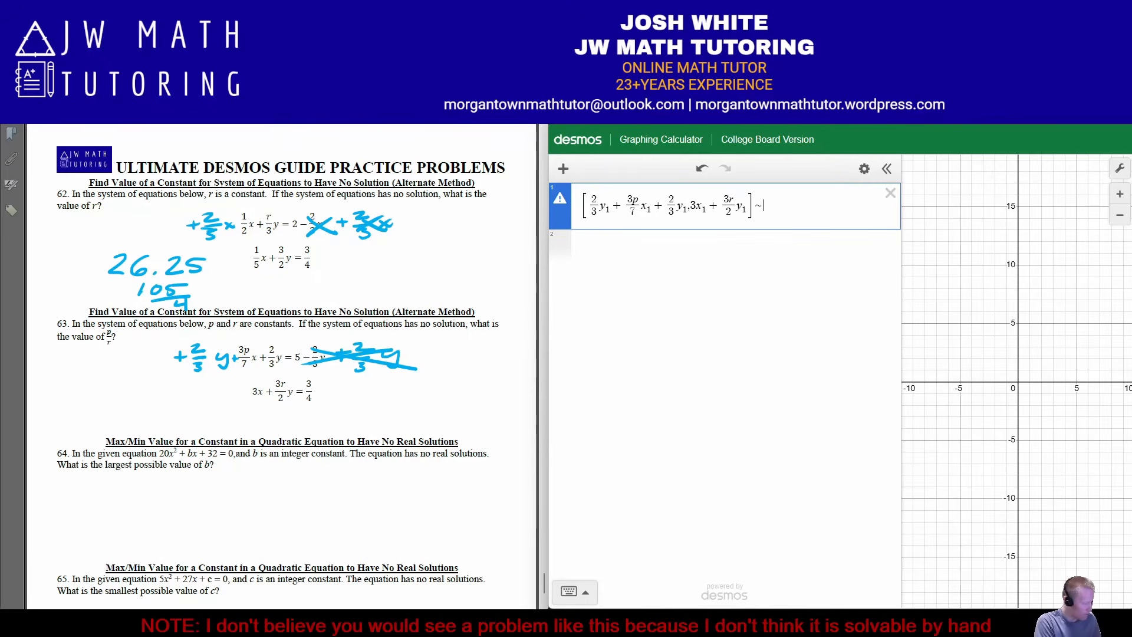
text([0,0)
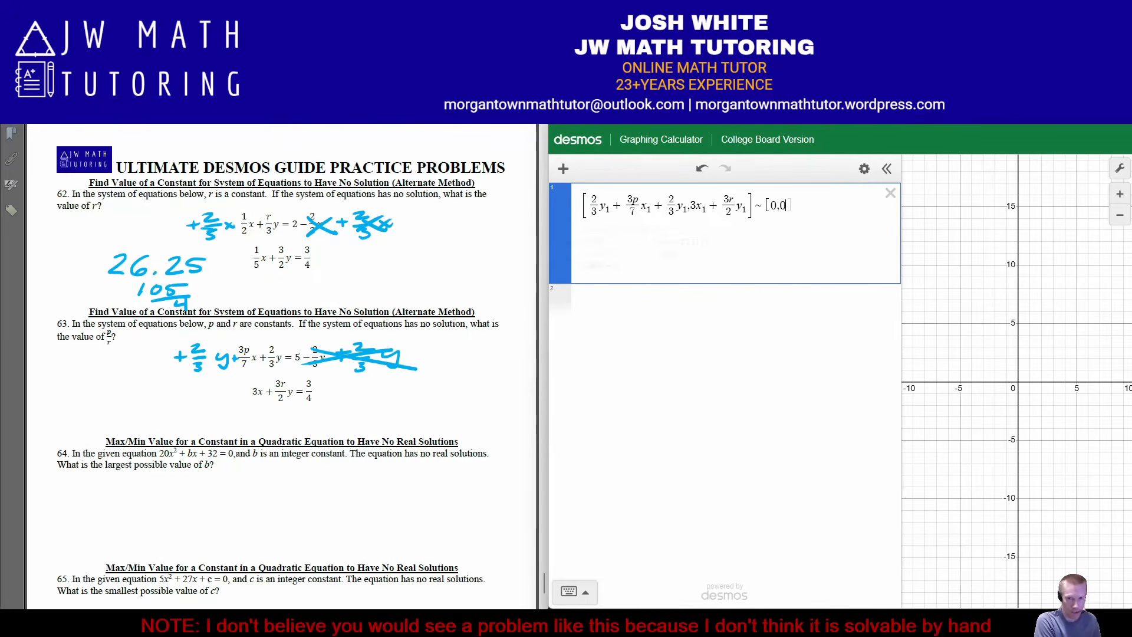
text(])
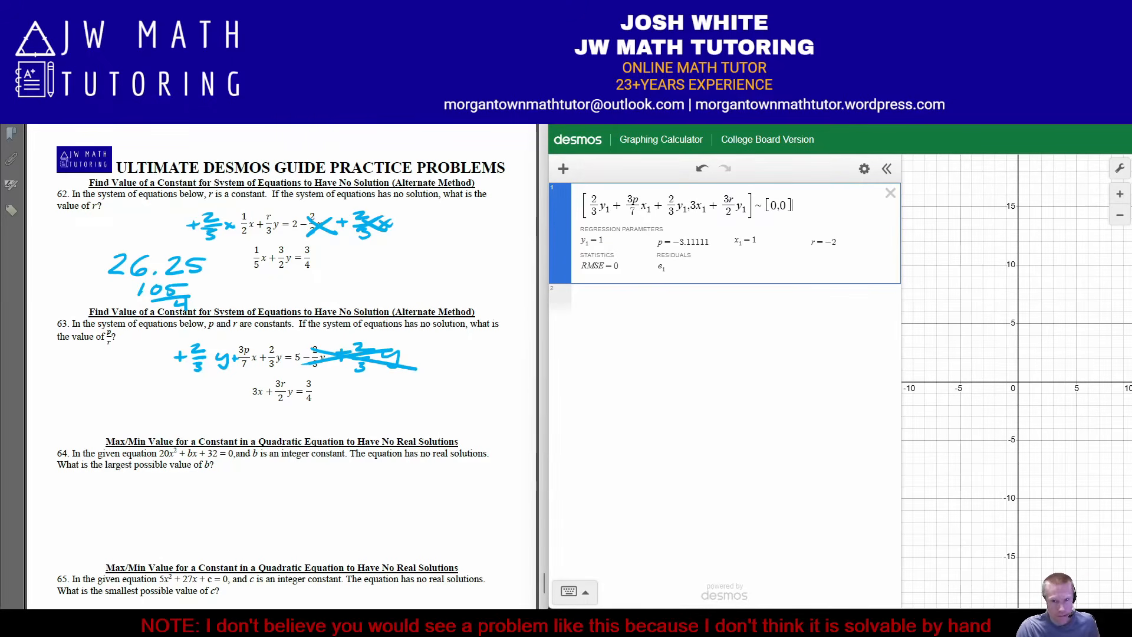
Close the regression's [0,0] list and evaluate p/r in a new expression, checking its value as a fraction
key(Return)
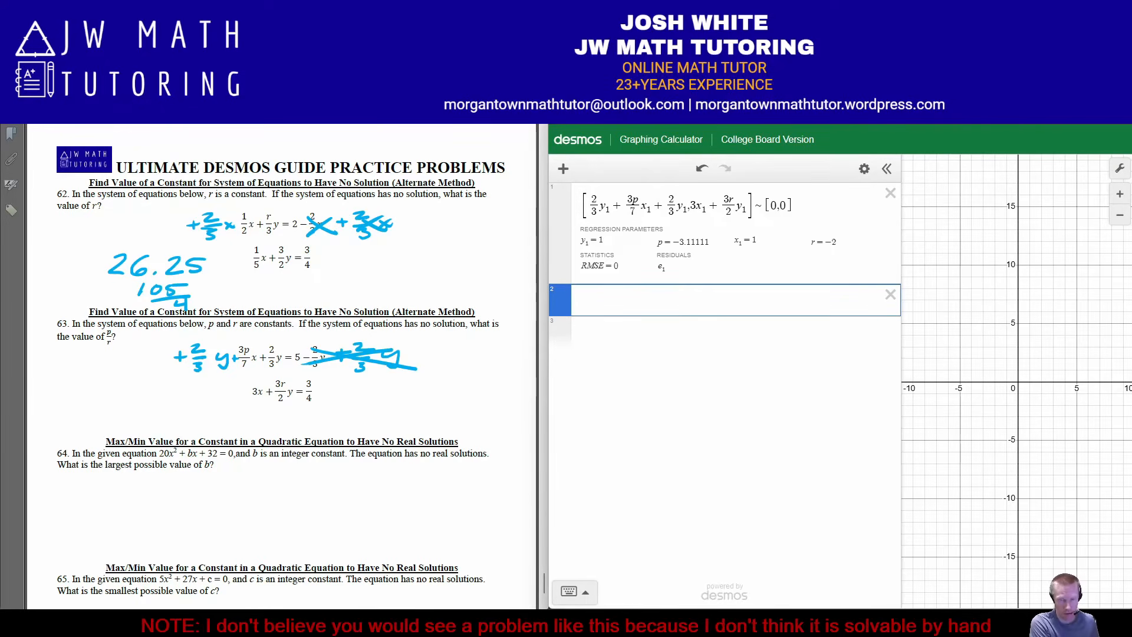
text(p/r)
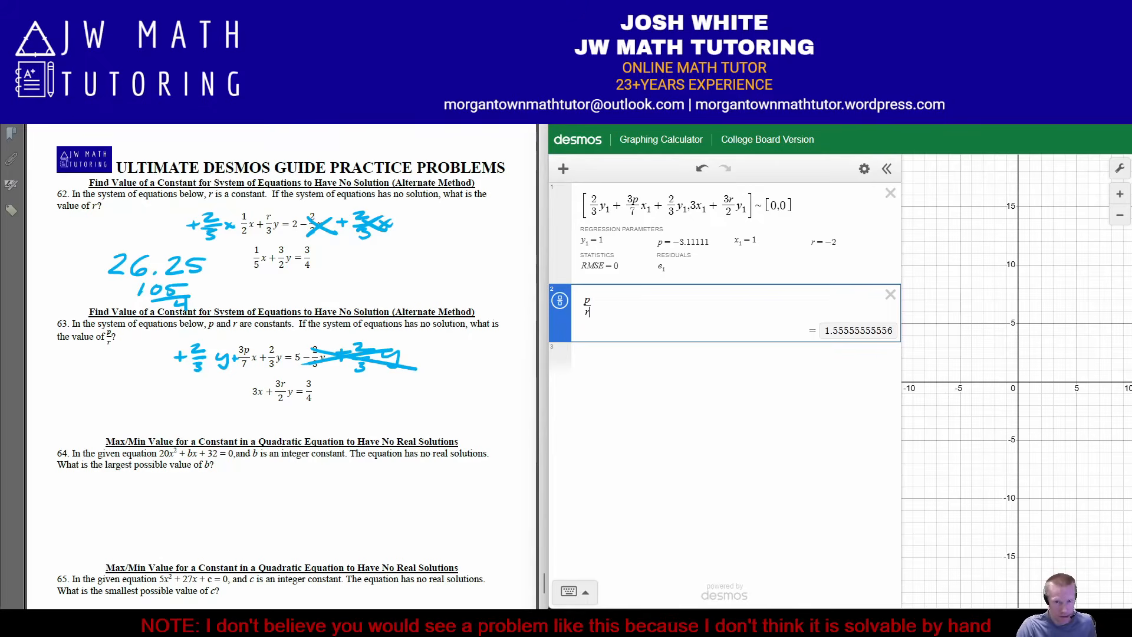
click(560, 301)
click(560, 301)
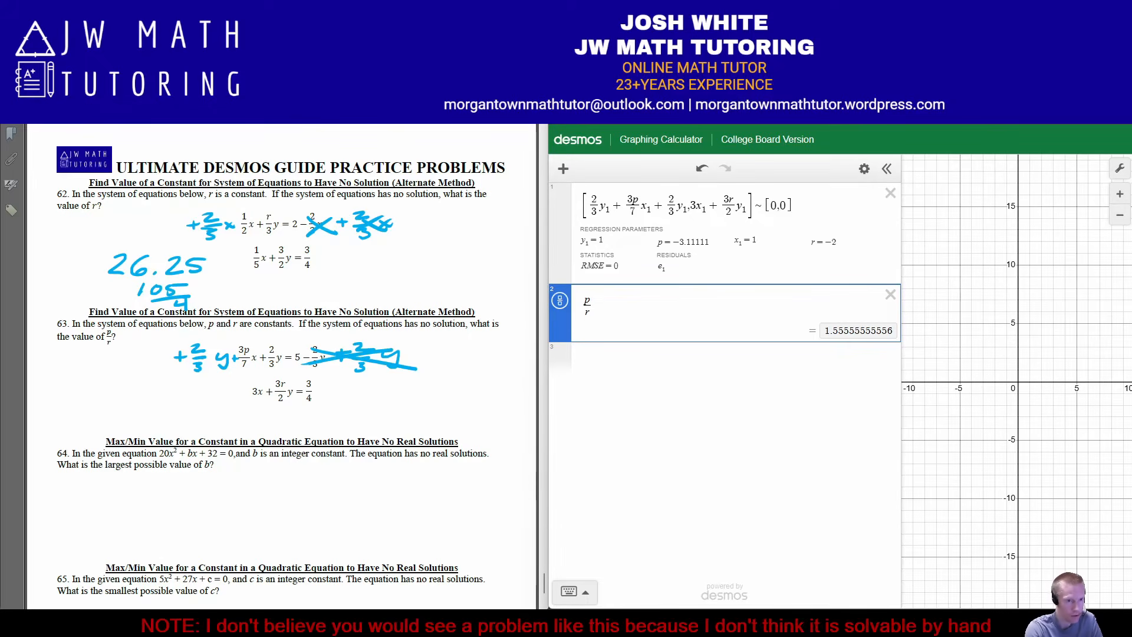
Handwrite the answers 1.555, 1.556 and 14/9 in the space under problem 63
mouse_move(76, 370)
mouse_down()
mouse_move(69, 392)
mouse_move(113, 372)
mouse_move(115, 391)
mouse_move(128, 392)
mouse_up()
drag(136, 378, 155, 376)
mouse_move(73, 406)
mouse_down()
mouse_move(65, 420)
mouse_move(120, 404)
mouse_move(116, 420)
mouse_up()
click(83, 417)
mouse_move(121, 407)
mouse_down()
mouse_move(141, 419)
mouse_move(217, 403)
mouse_move(210, 412)
mouse_up()
mouse_move(186, 418)
mouse_down()
mouse_move(226, 414)
mouse_move(205, 438)
mouse_up()
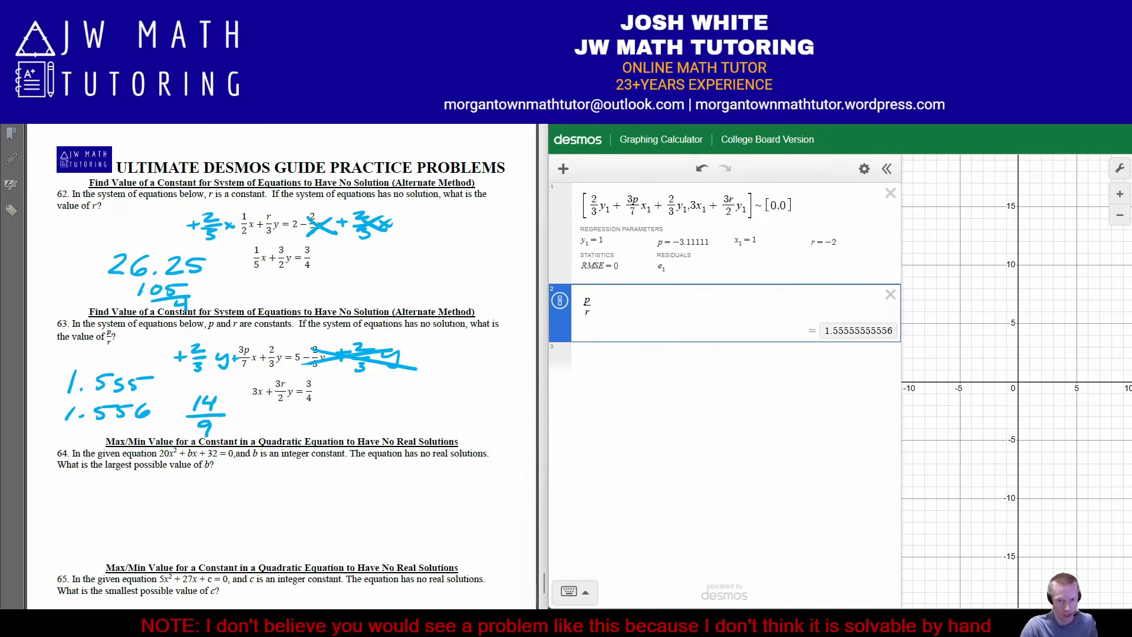
Graph problem 63's original first equation, 3p/7 x + 2/3 y = 5 − 2/3 y, as a new expression
click(648, 358)
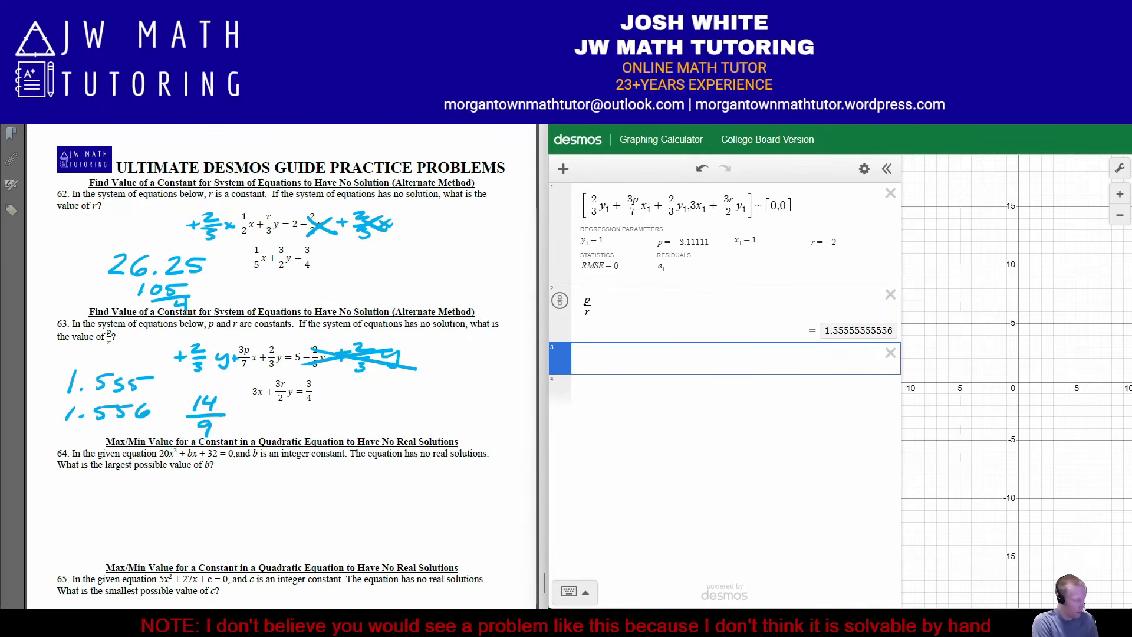
text(3p)
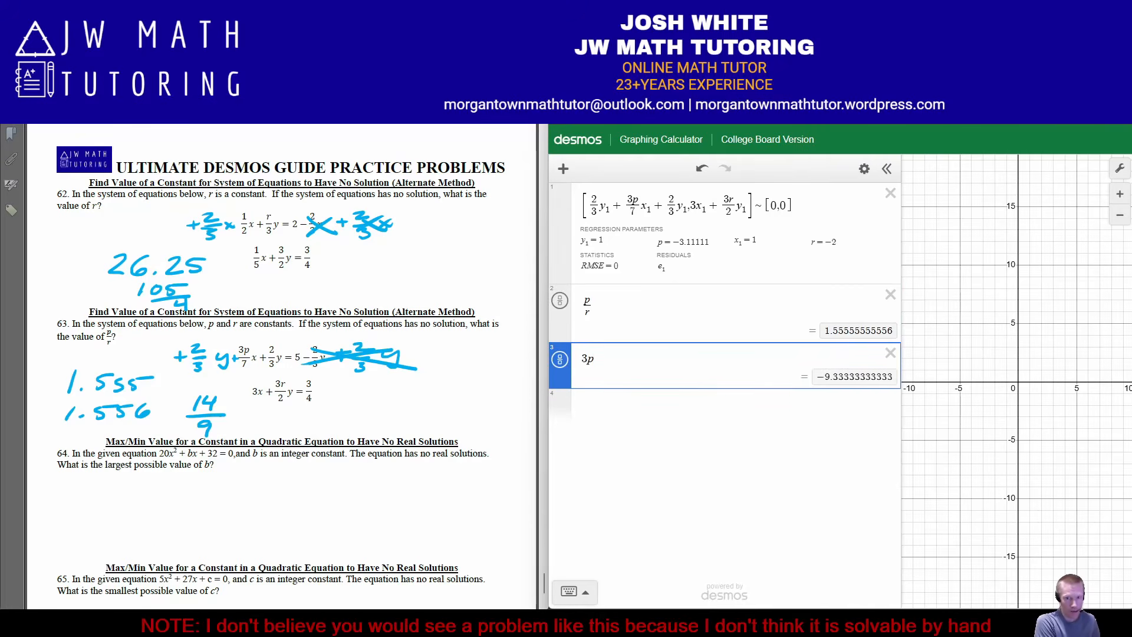
text(/7)
key(Right)
text(x)
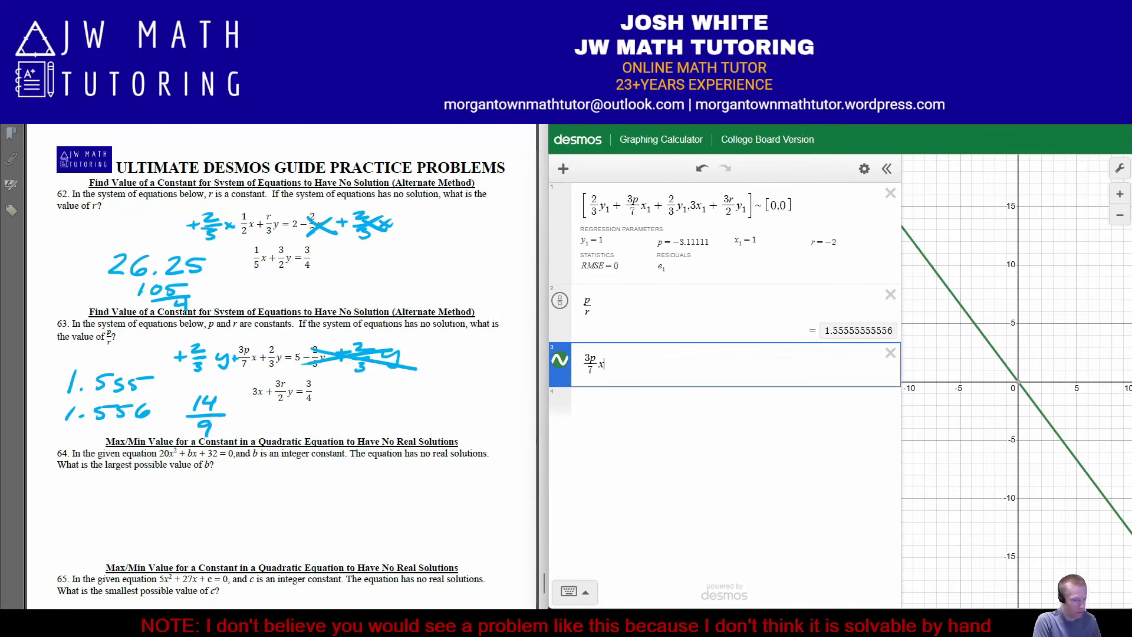
text(+2/3)
key(Right)
text(y)
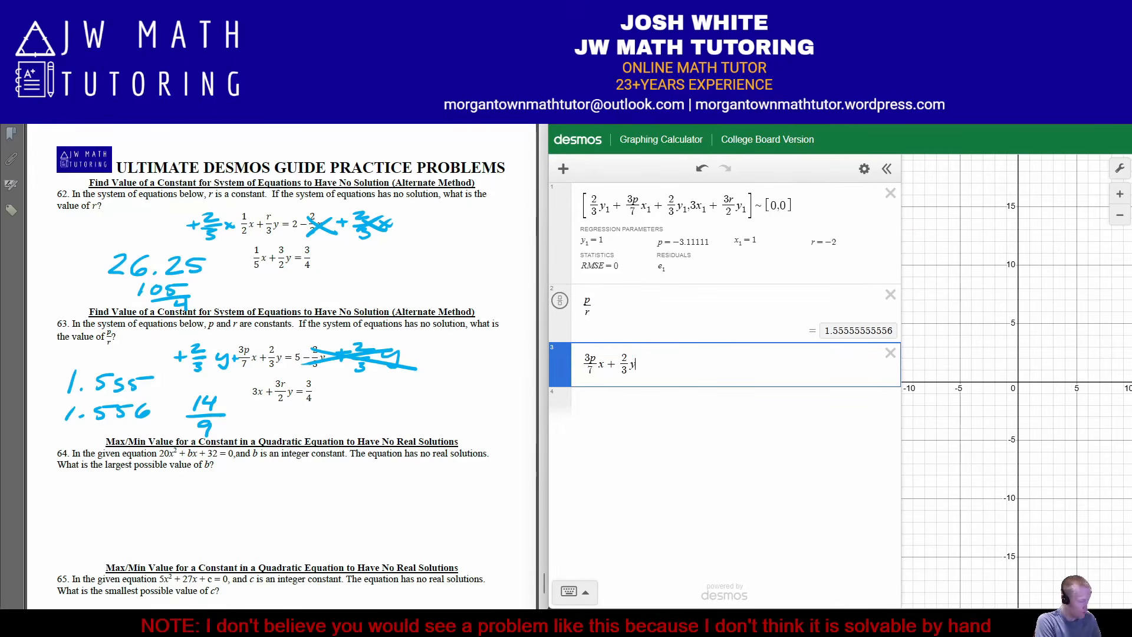
text(=5-2/3)
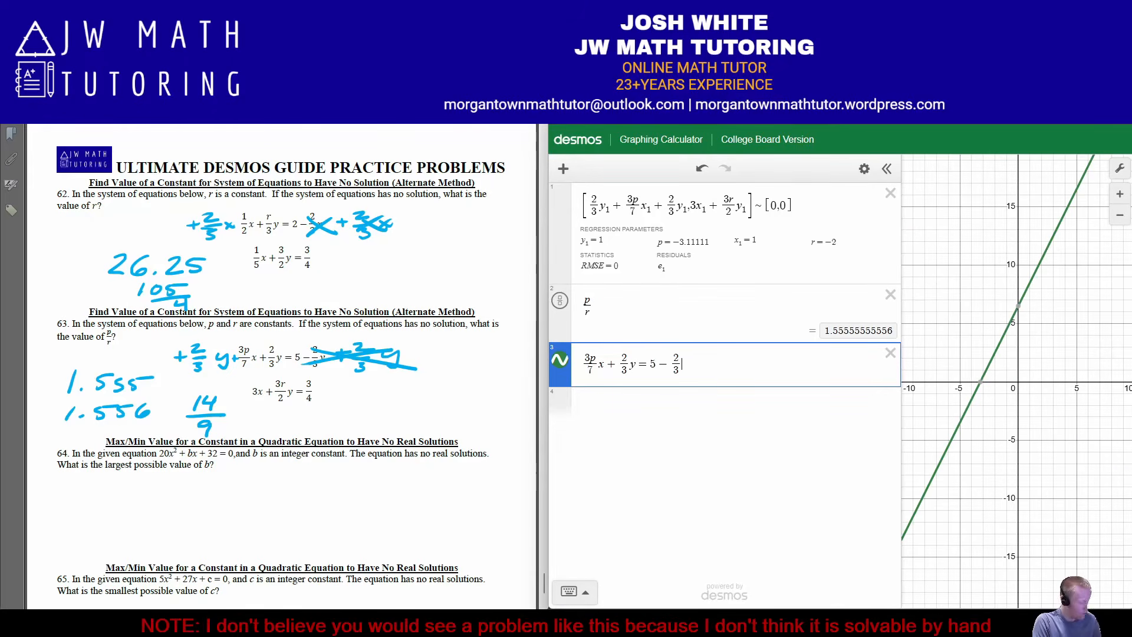
key(Right)
text(y)
key(Return)
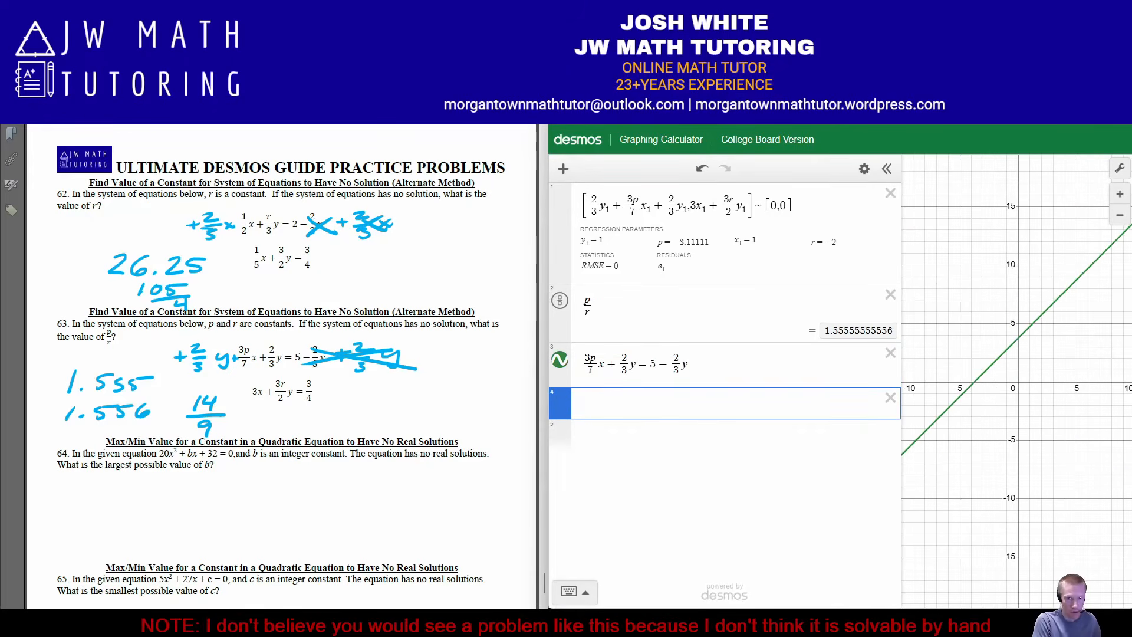
Graph problem 63's second equation, 3x + 3r/2 y = 3/4, below the first one
text(3x+)
key(BackSpace)
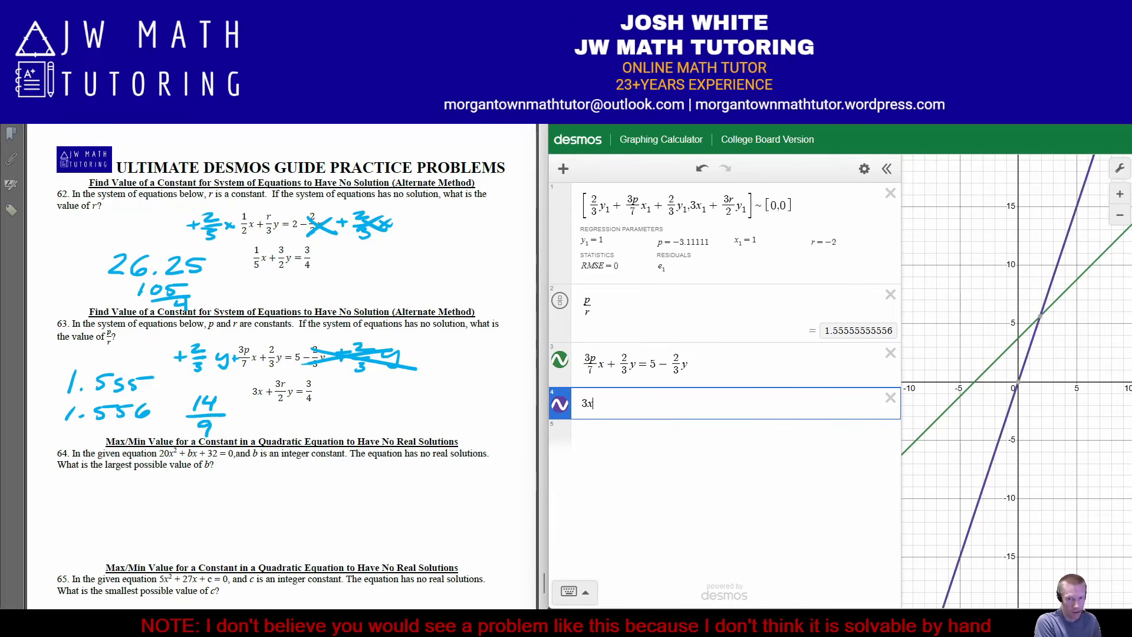
text(+ 3r/2)
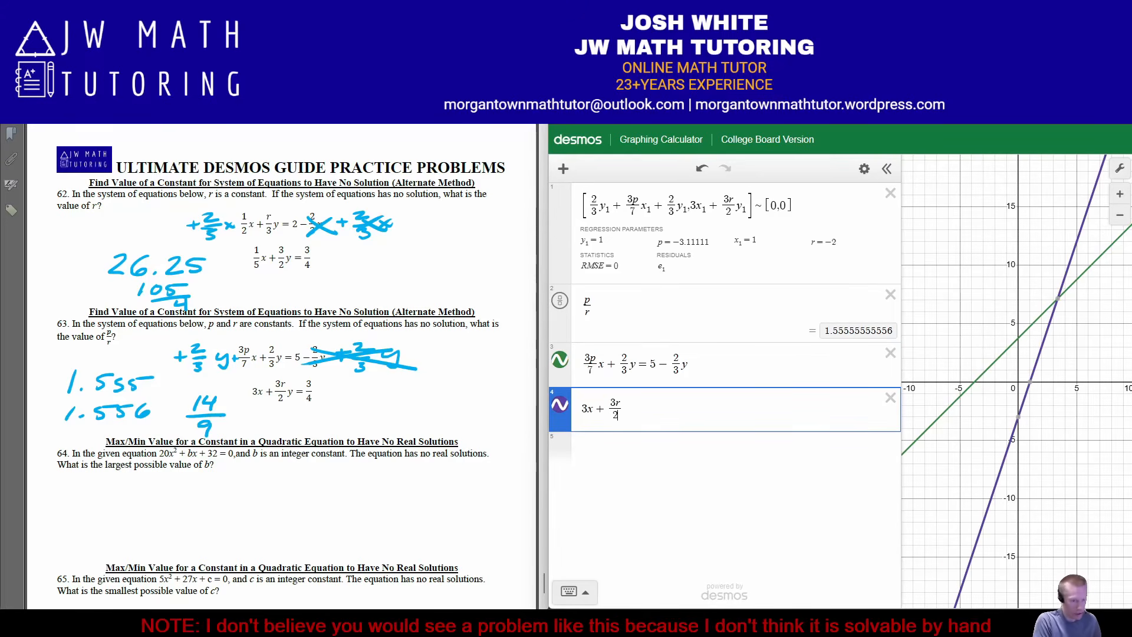
key(Right)
text(y = )
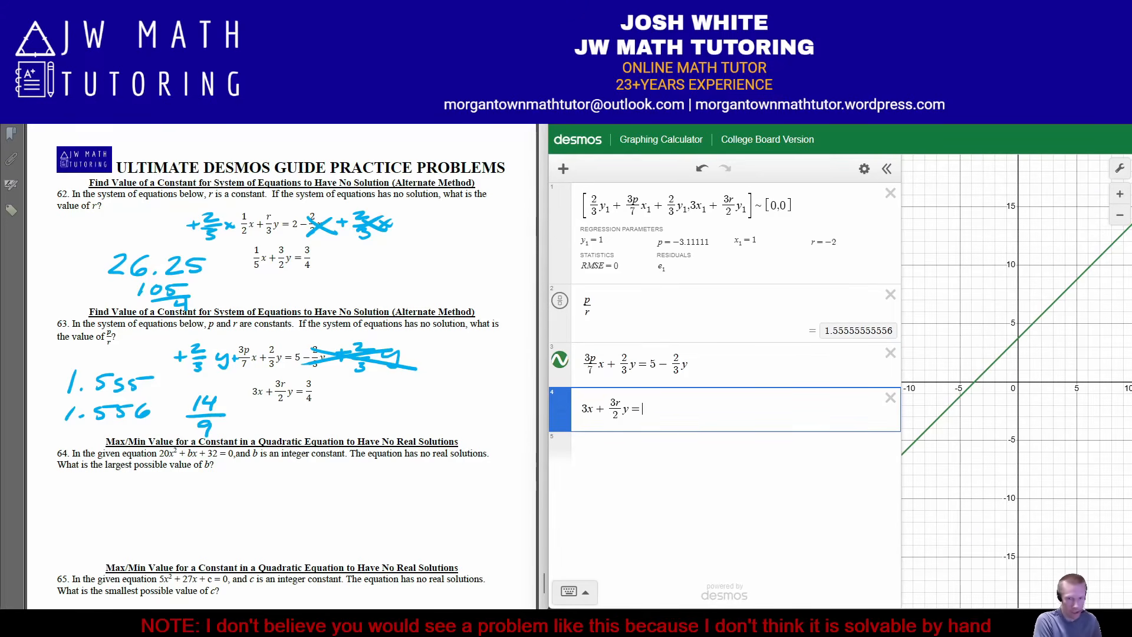
text(3/4)
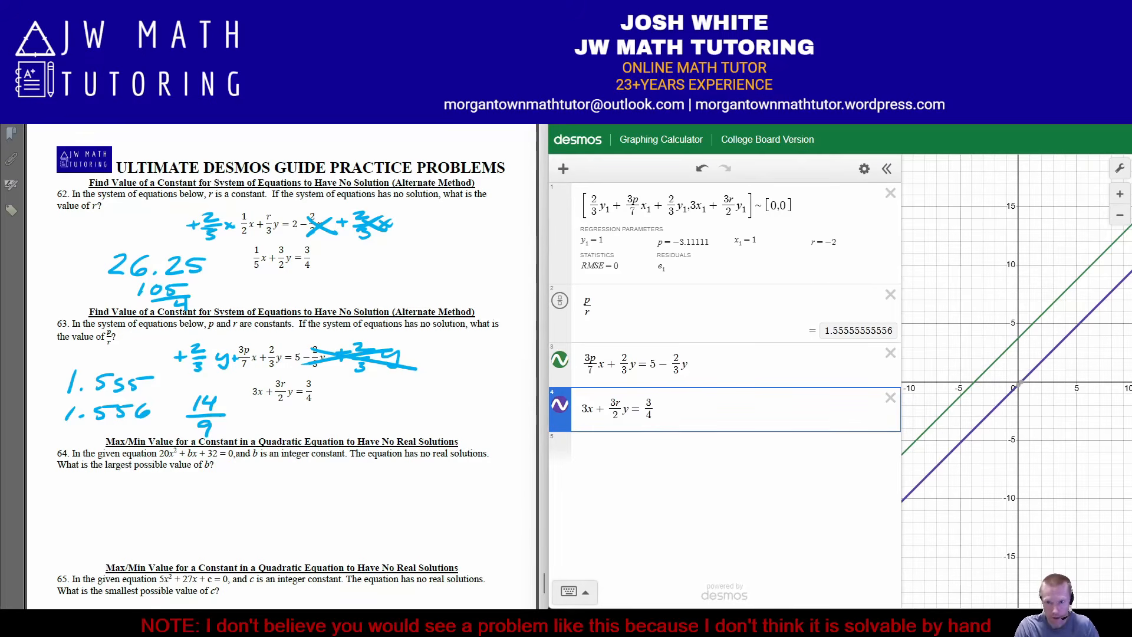
Narrow the expression list, examine whether the two lines are parallel in a wider graph view, and restore the default view
drag(902, 383, 737, 383)
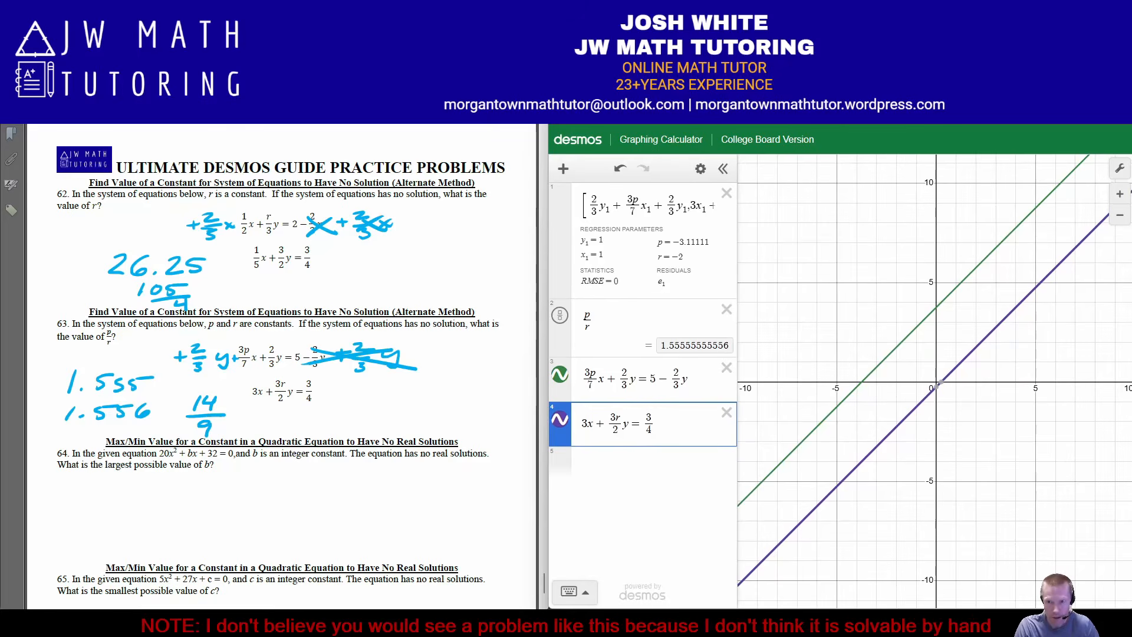
scroll(938, 382, down, 6)
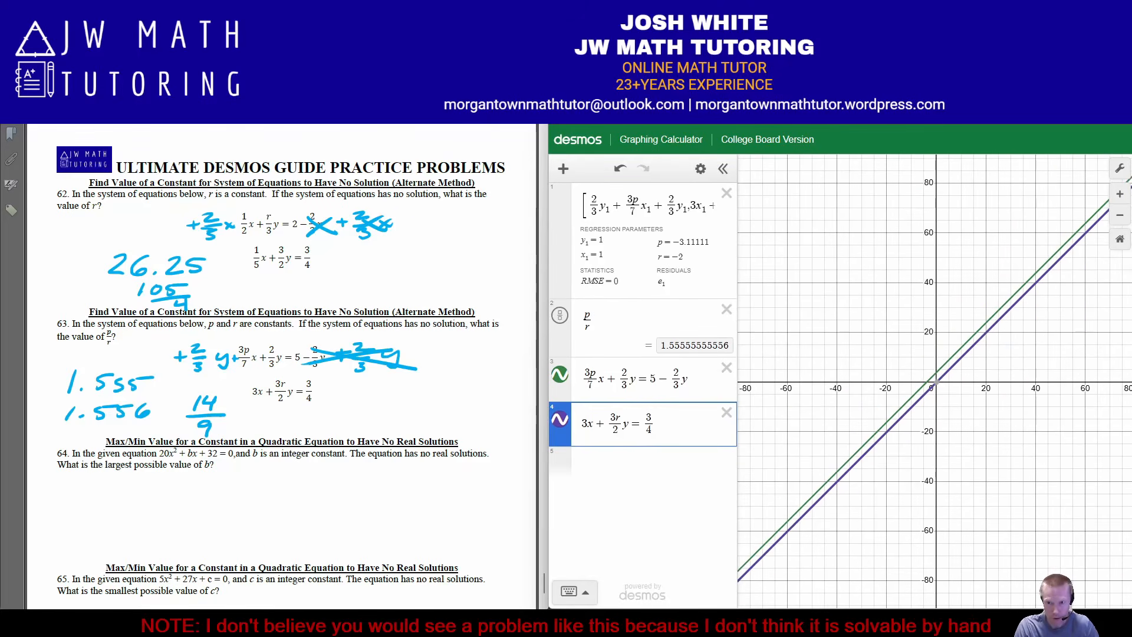
drag(938, 383, 895, 355)
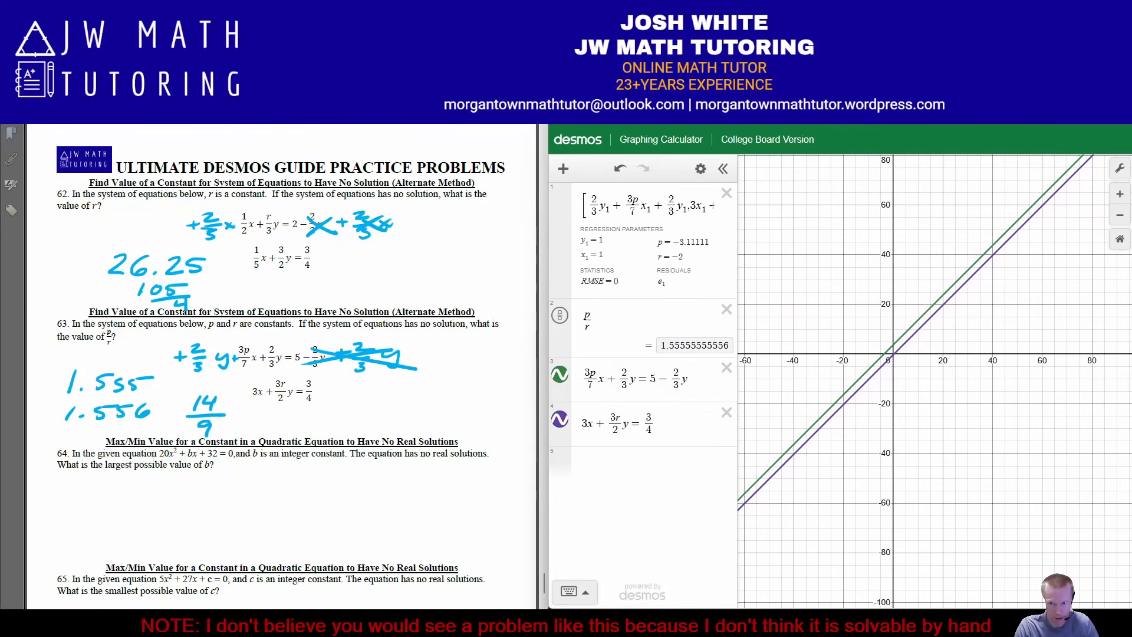
click(895, 354)
drag(1038, 230, 1029, 259)
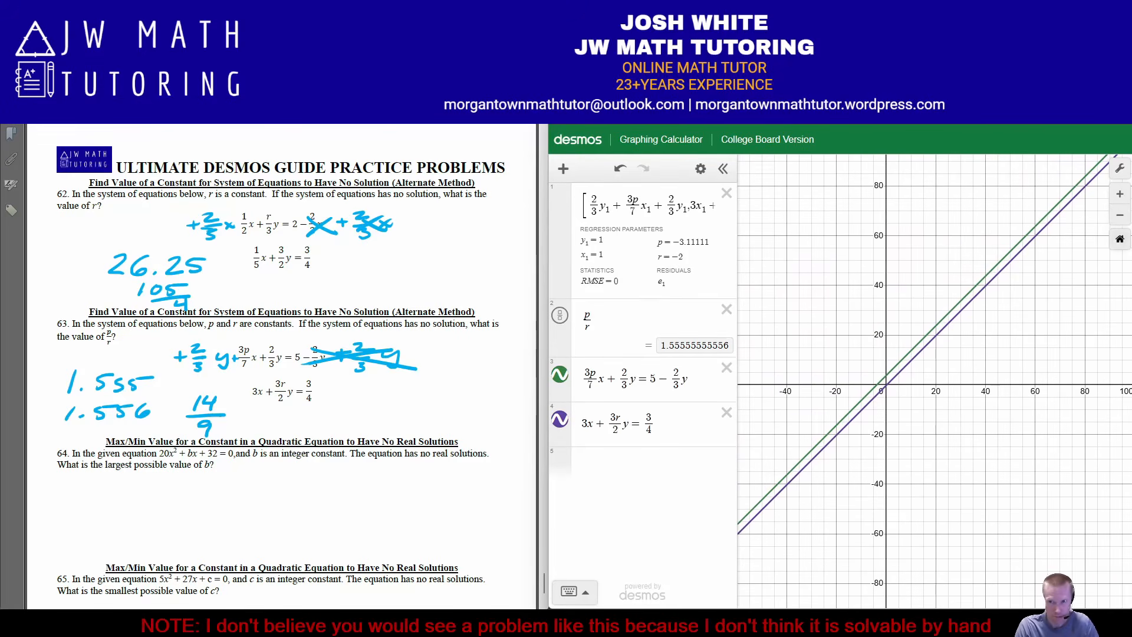
click(1120, 239)
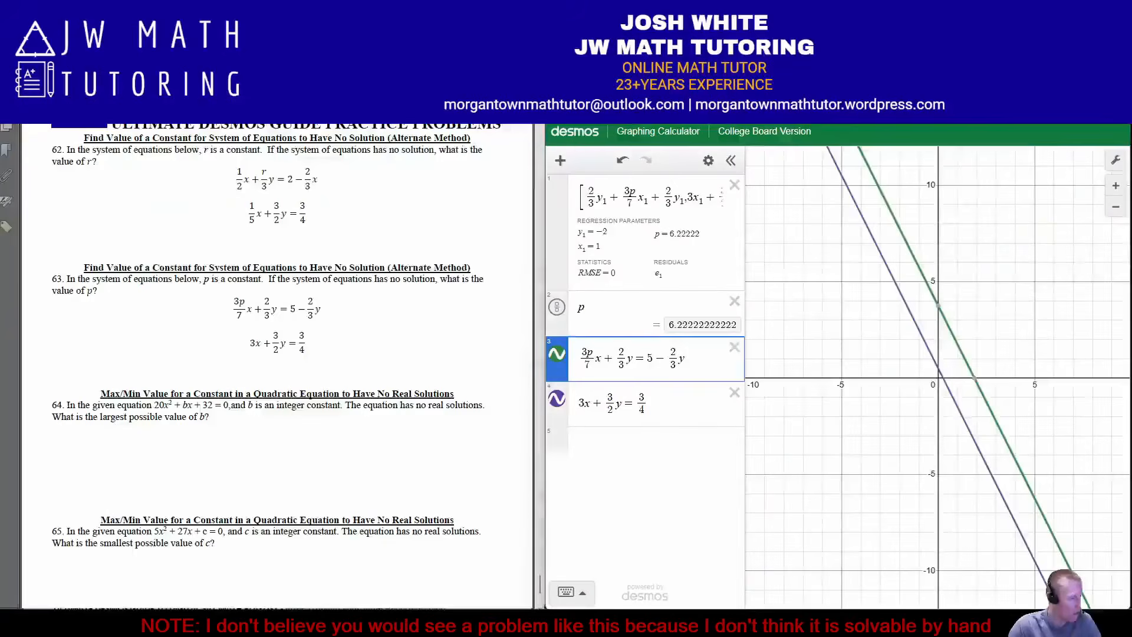
Switch to the strategy guide and view the derivative method for a constant's max/min value in a quadratic with no real solutions
key(alt+Tab)
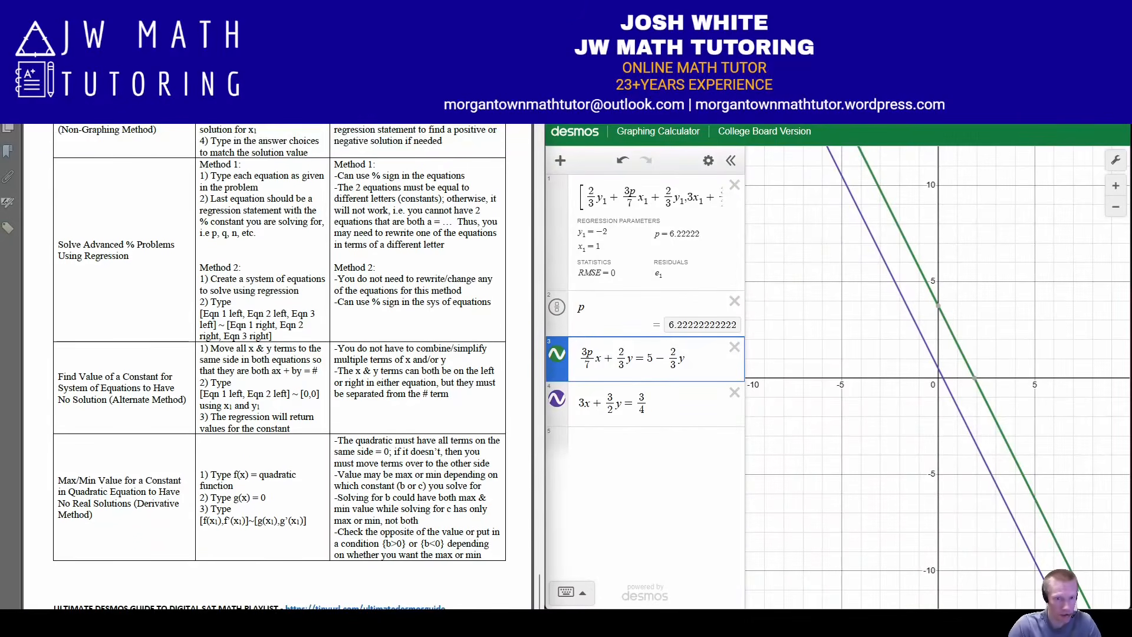
scroll(280, 367, down, 1)
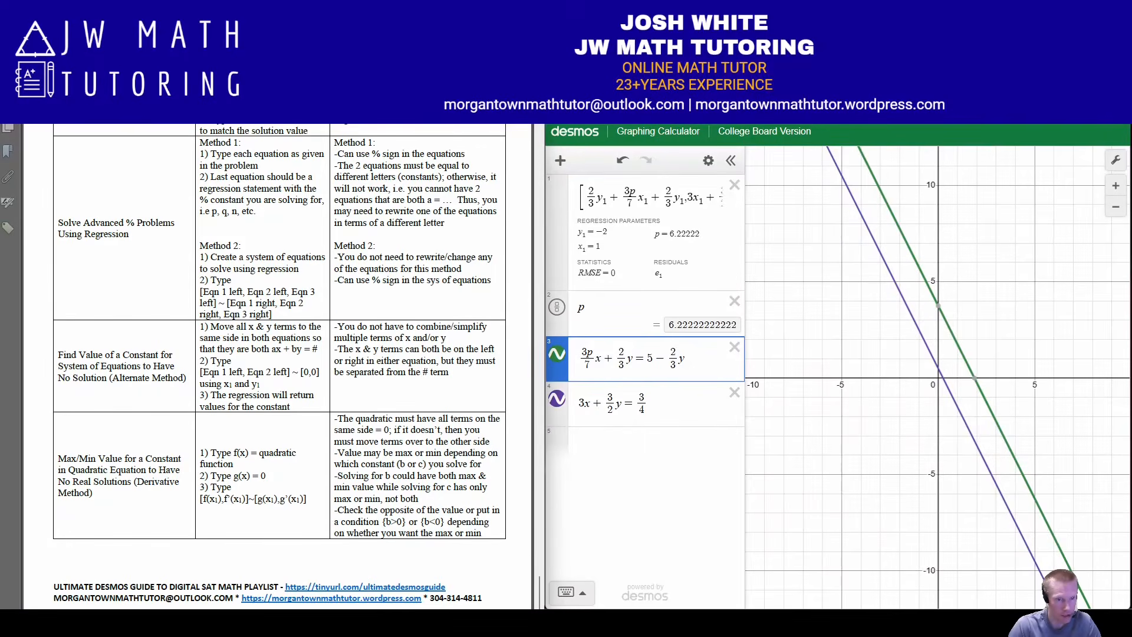
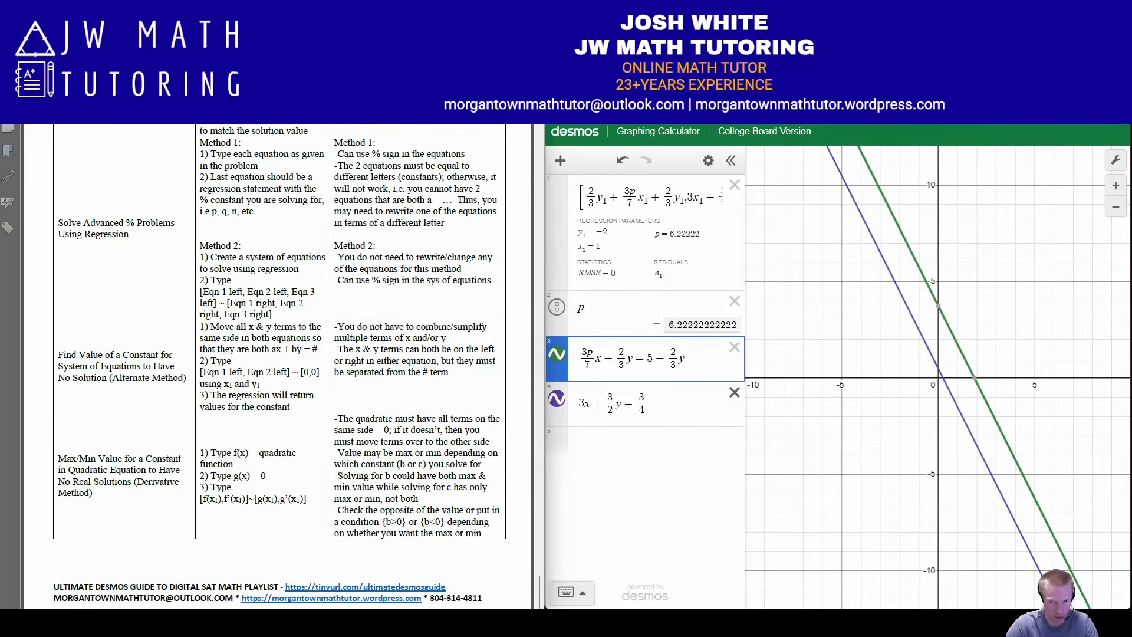
Delete all expressions from the calculator and bring problem 64 into view on the practice worksheet
click(708, 160)
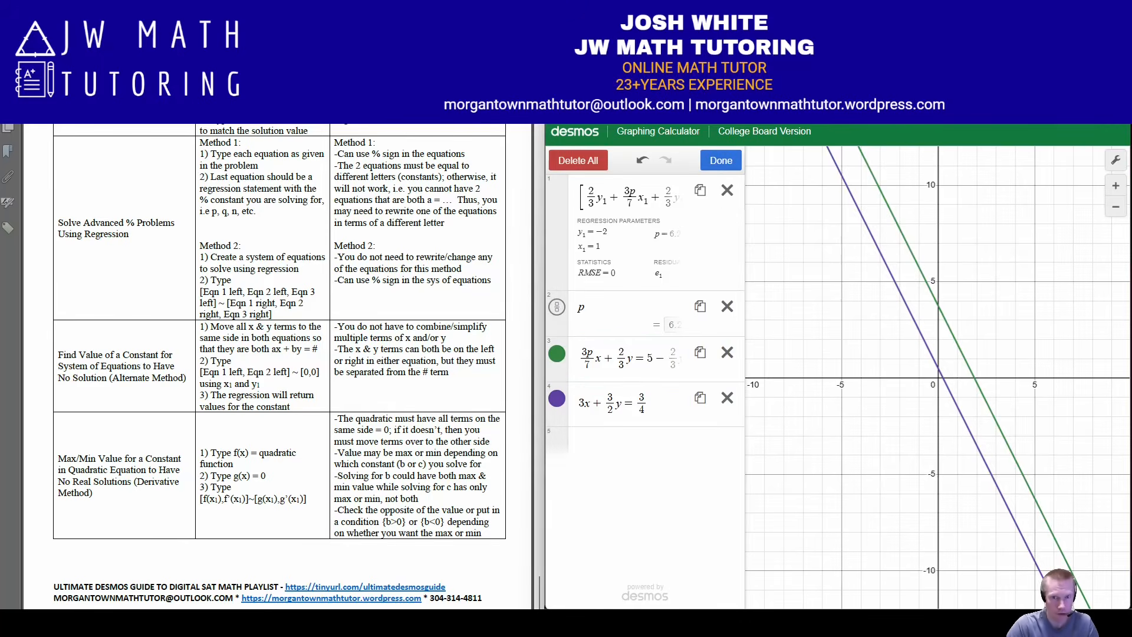
click(578, 160)
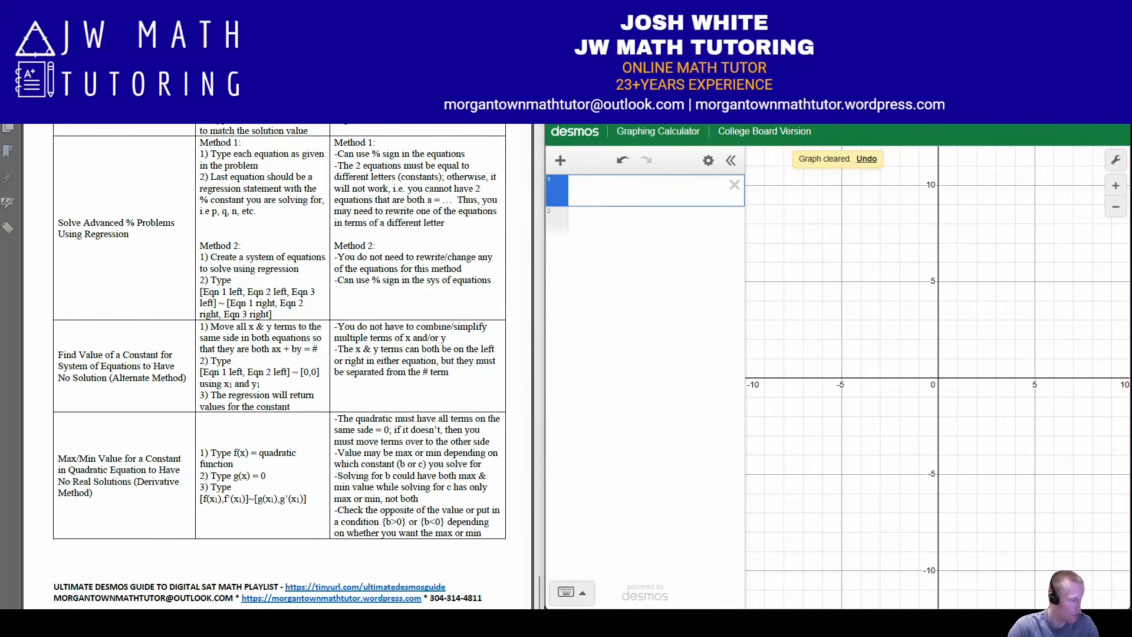
scroll(277, 336, down, 10)
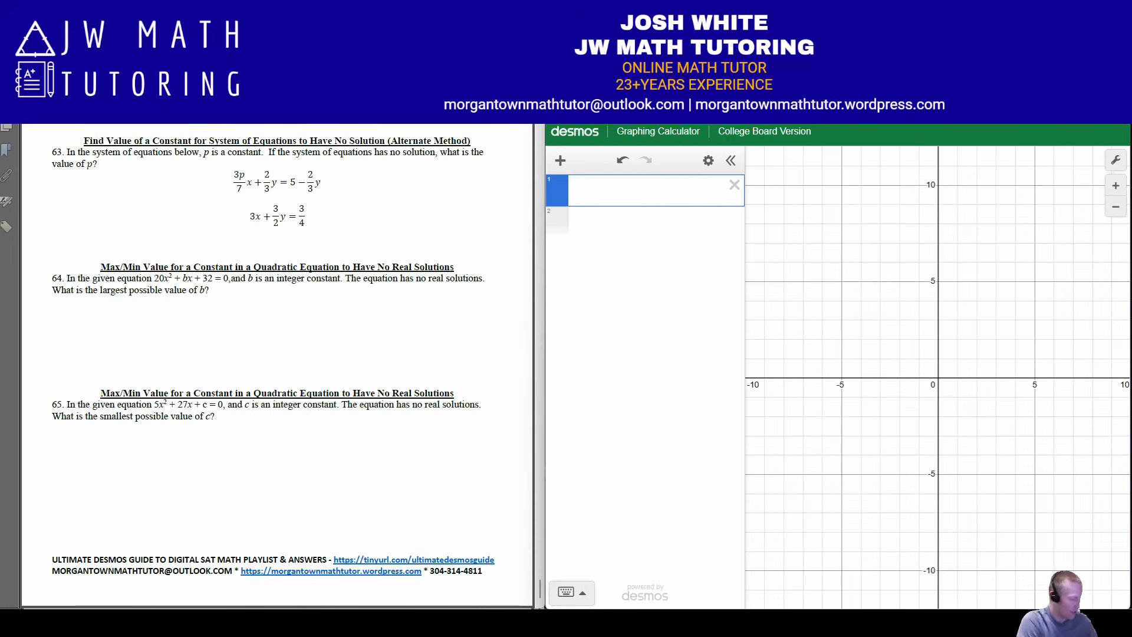
Define problem 64's quadratic as f(x) = 20x² + bx + 32 and add g(x) = 0 below it
text(f(x)=)
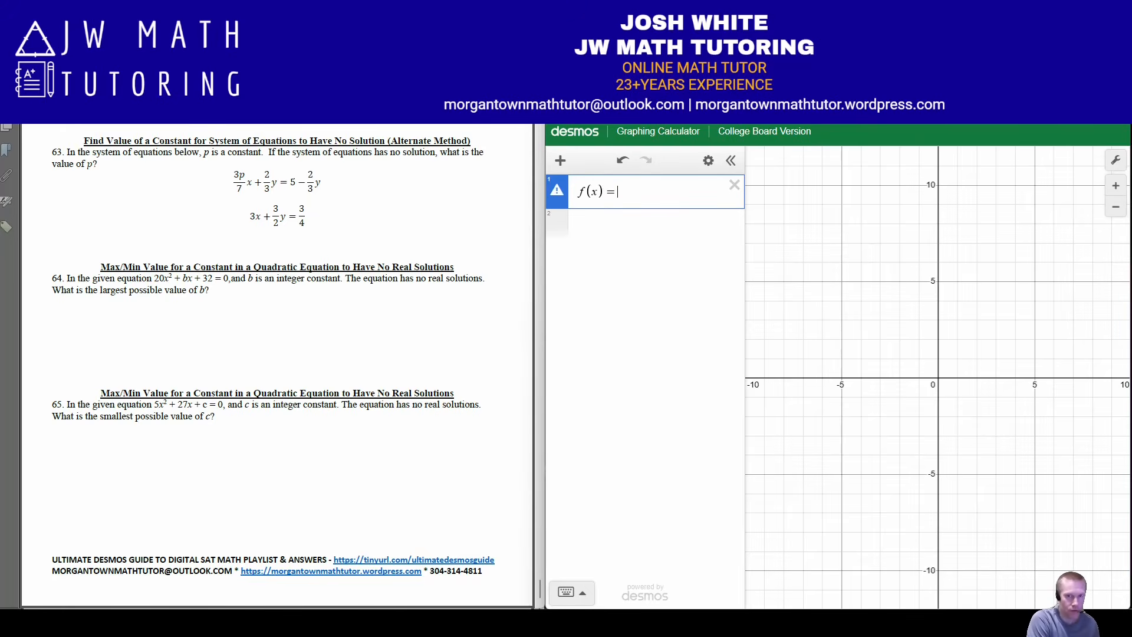
text(20x^2)
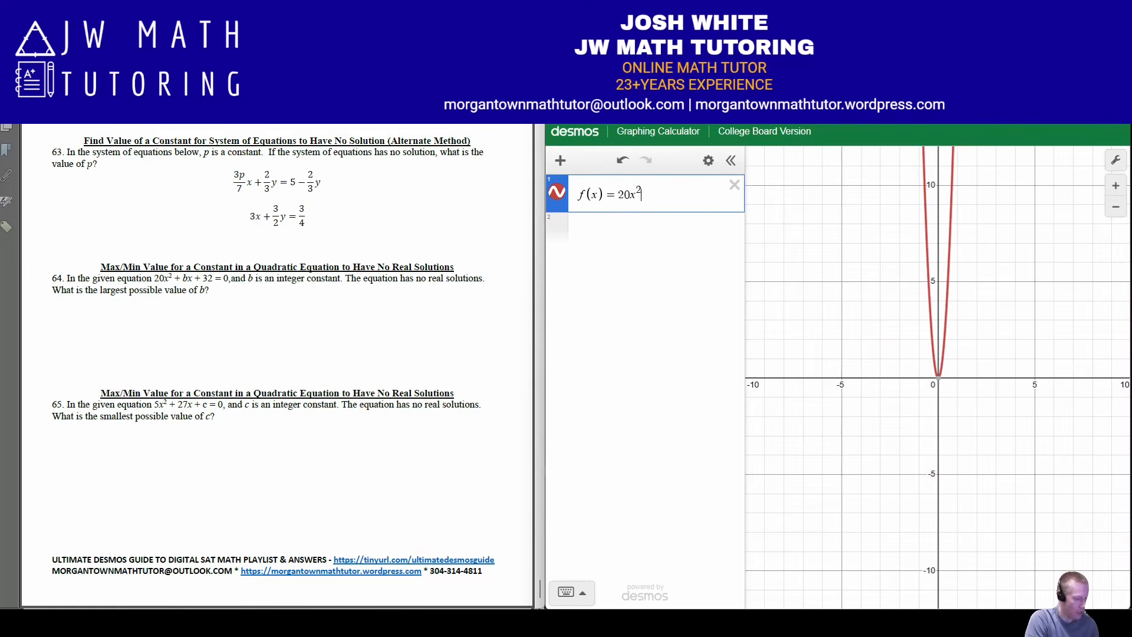
key(Right)
text(+bx+32)
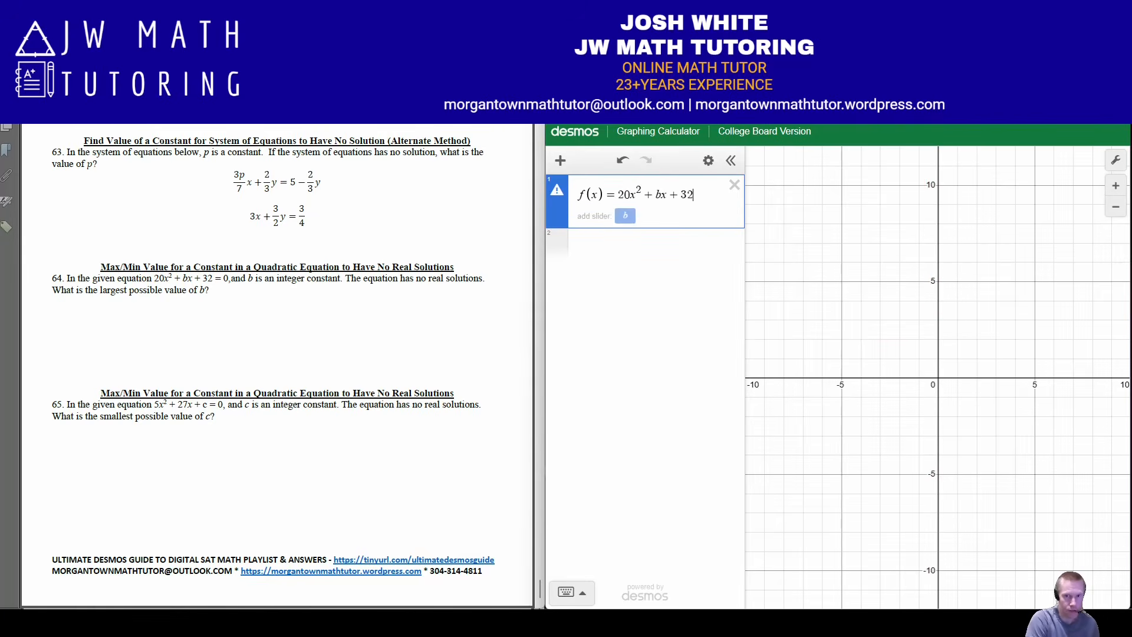
key(Return)
text(g(x) = )
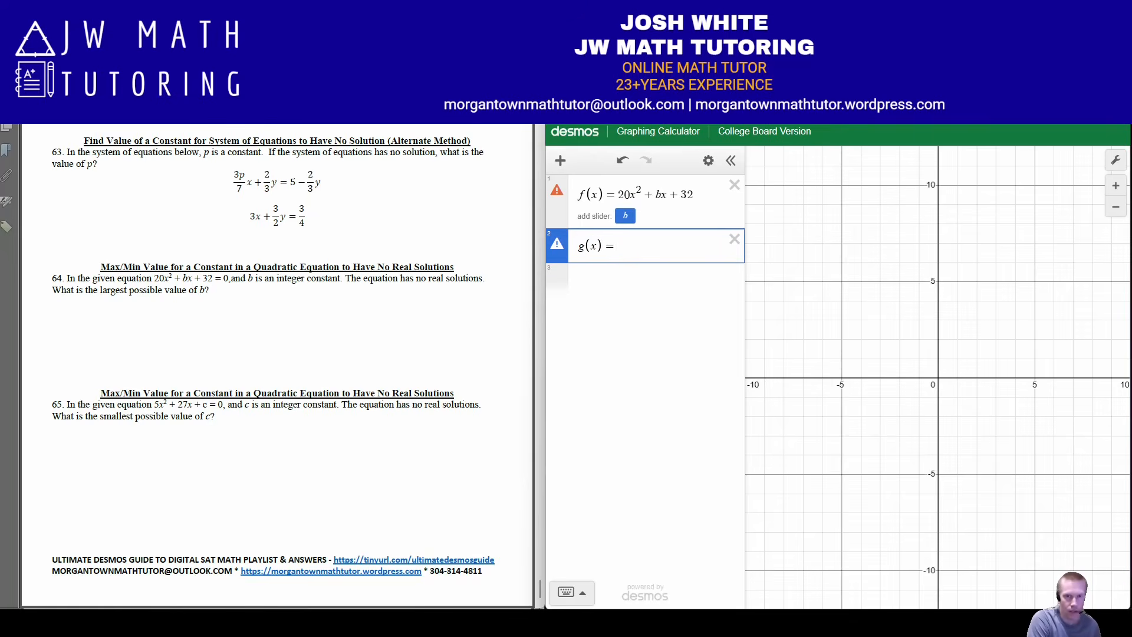
text(0)
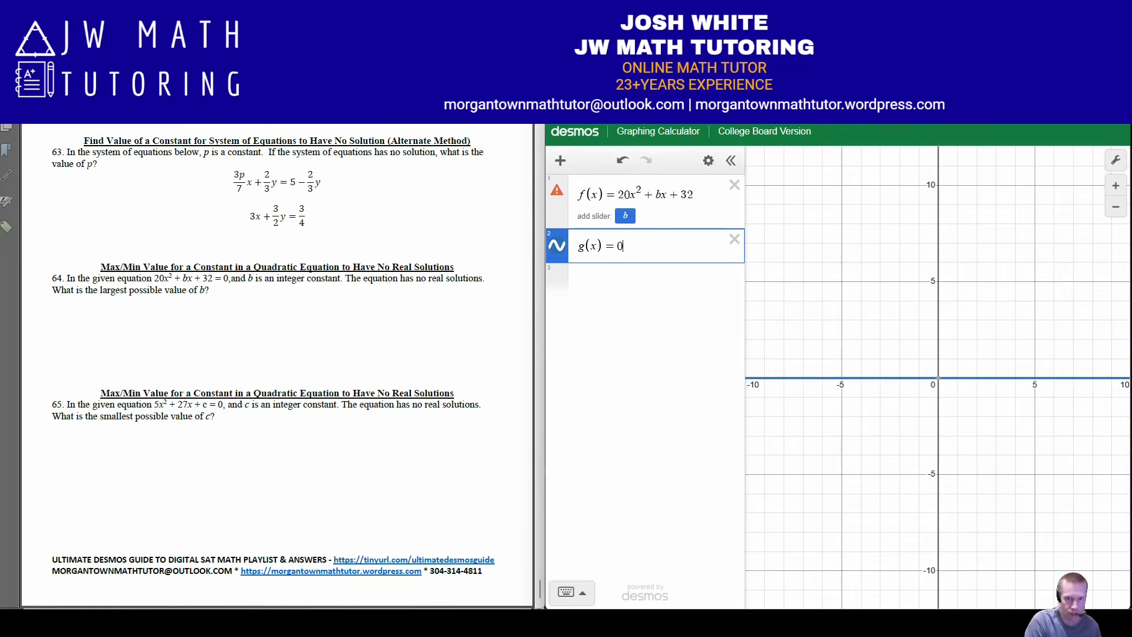
Enter the derivative-method regression [f(x₁), f'(x₁)] ~ [g(x₁), g'(x₁)] as the third expression
key(Return)
text([f(x_1))
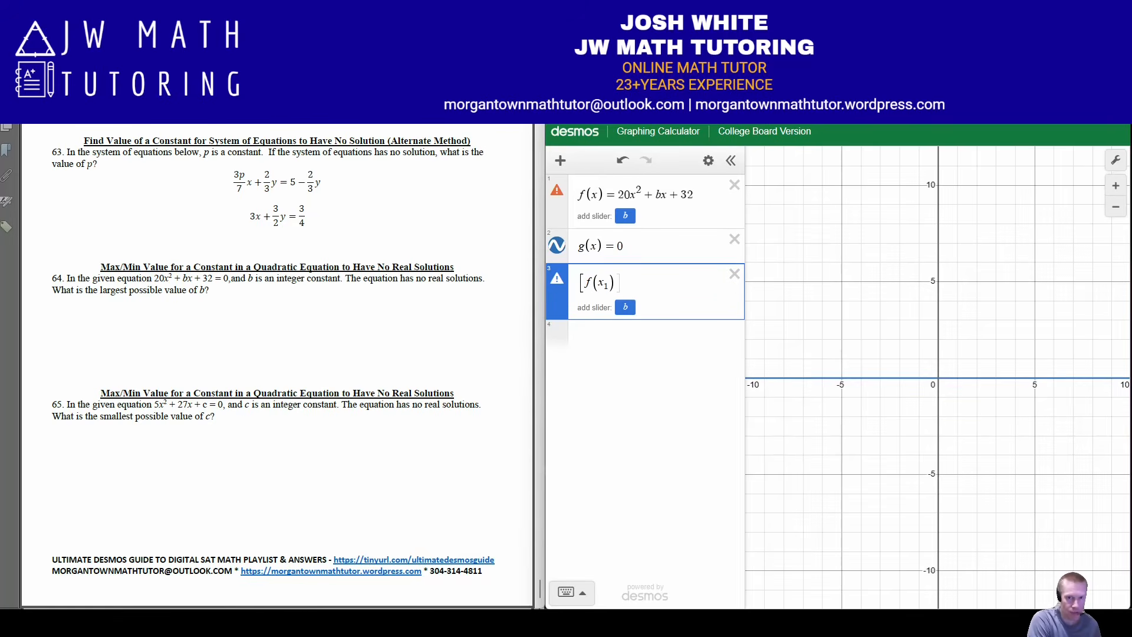
text(,f'(x_1)
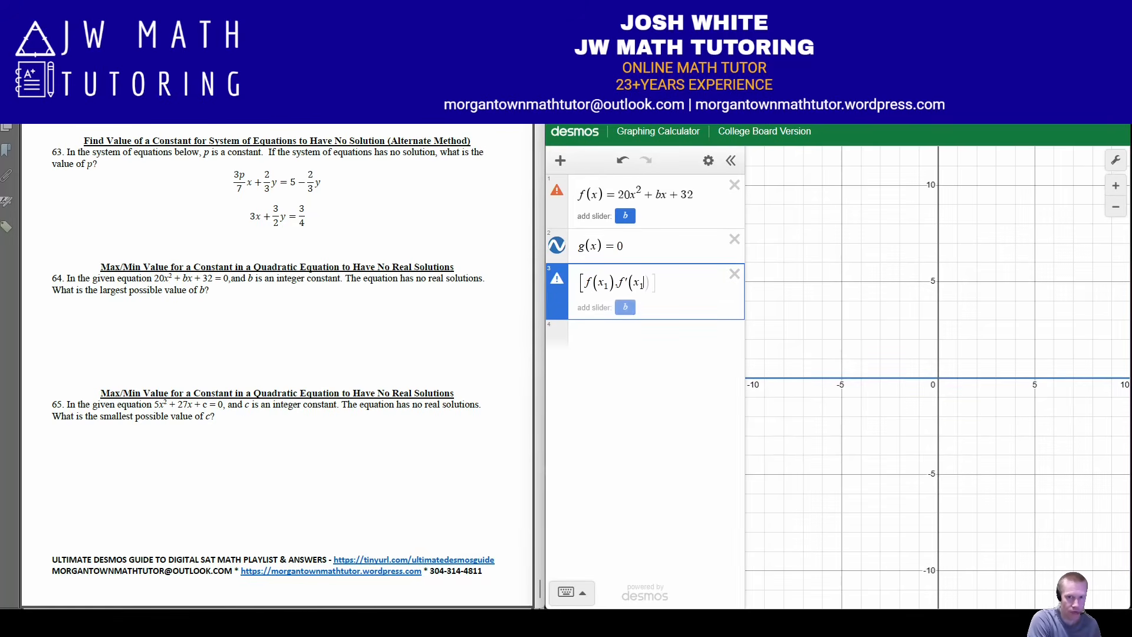
text()])
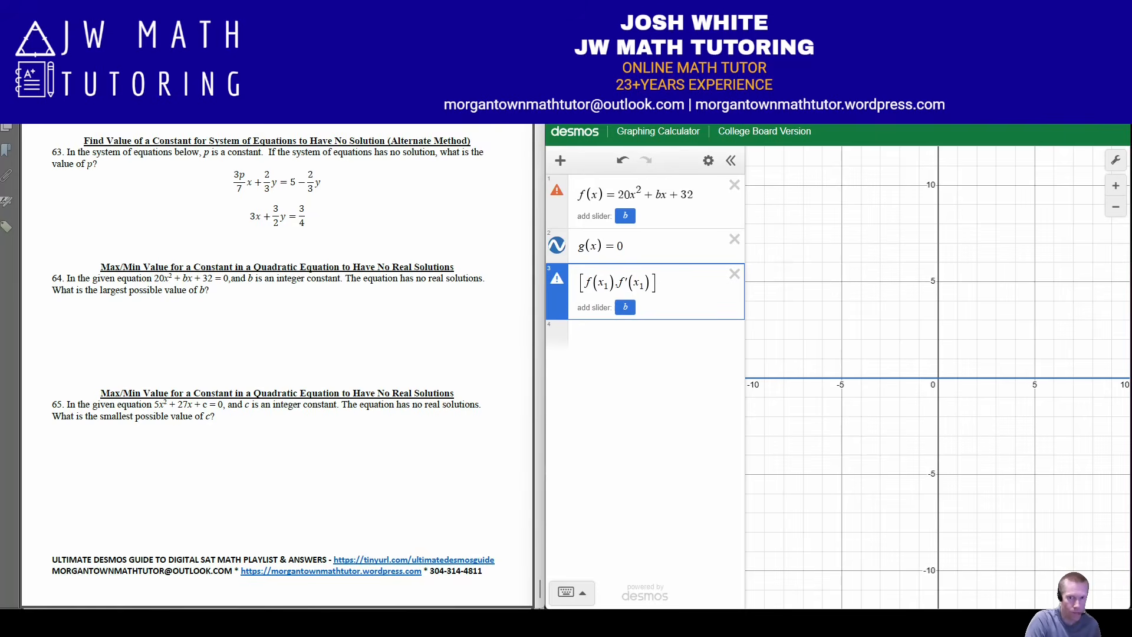
text(~[g)
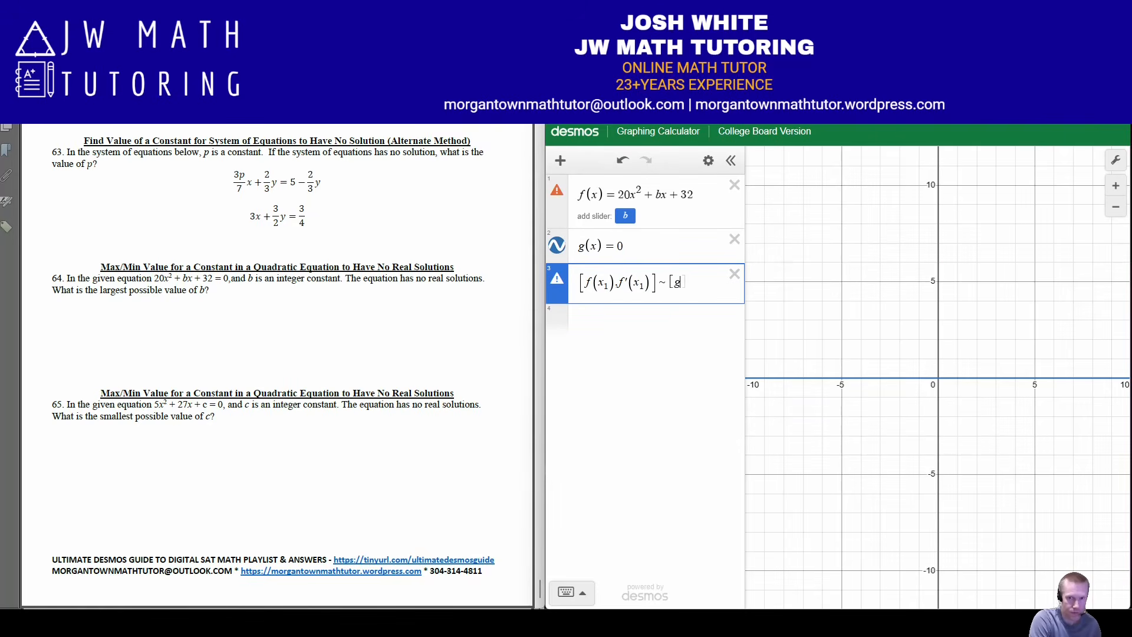
text((x1),)
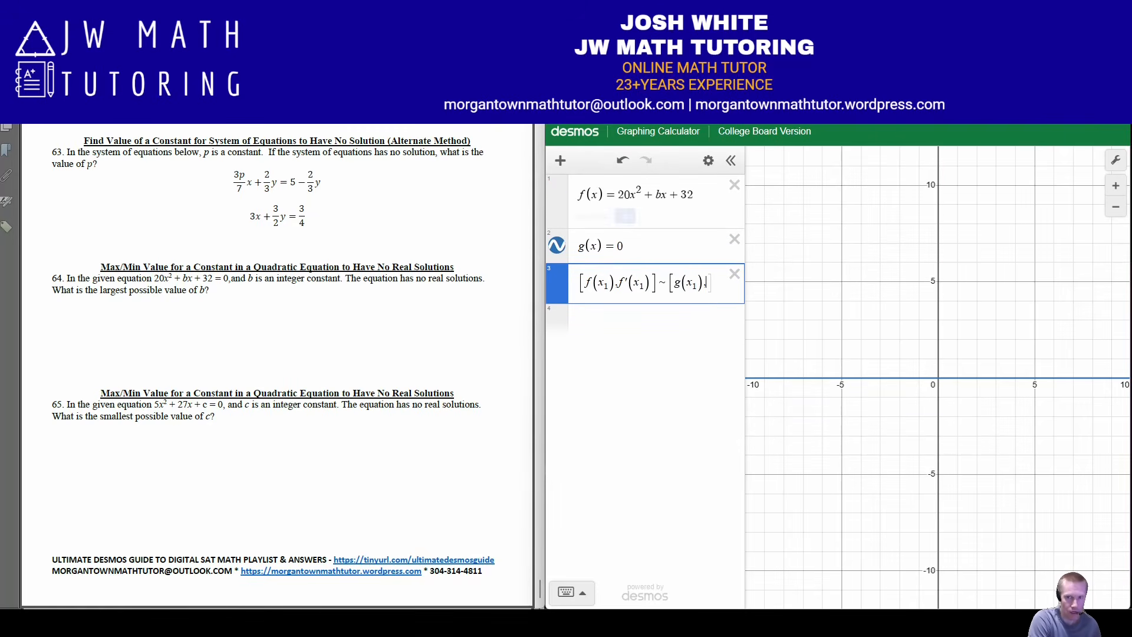
text(g'(11))
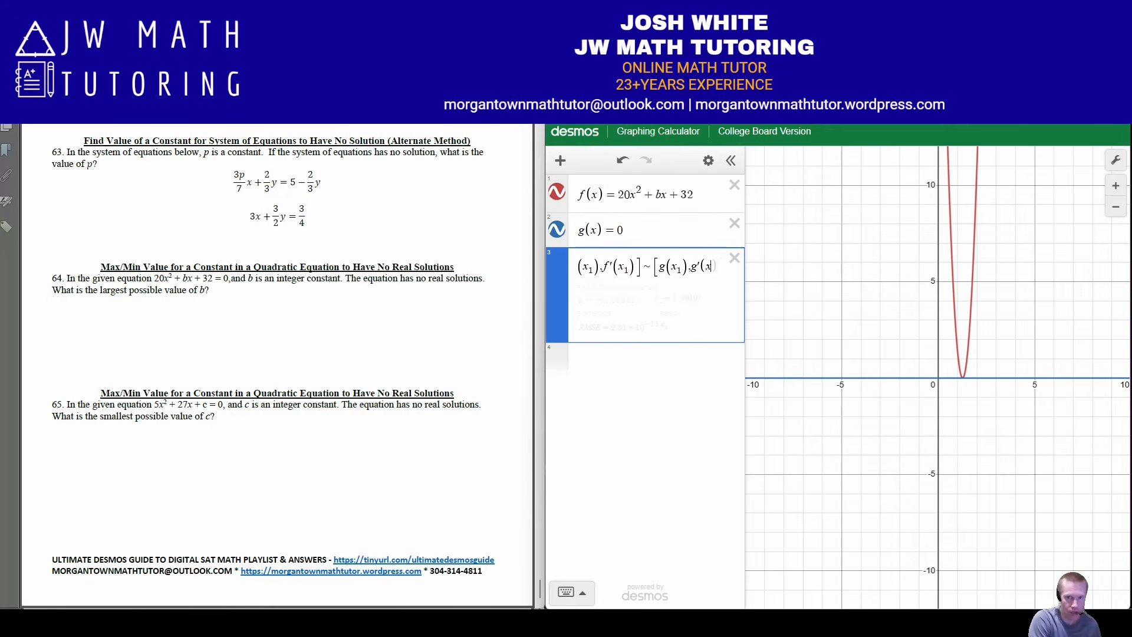
text(])
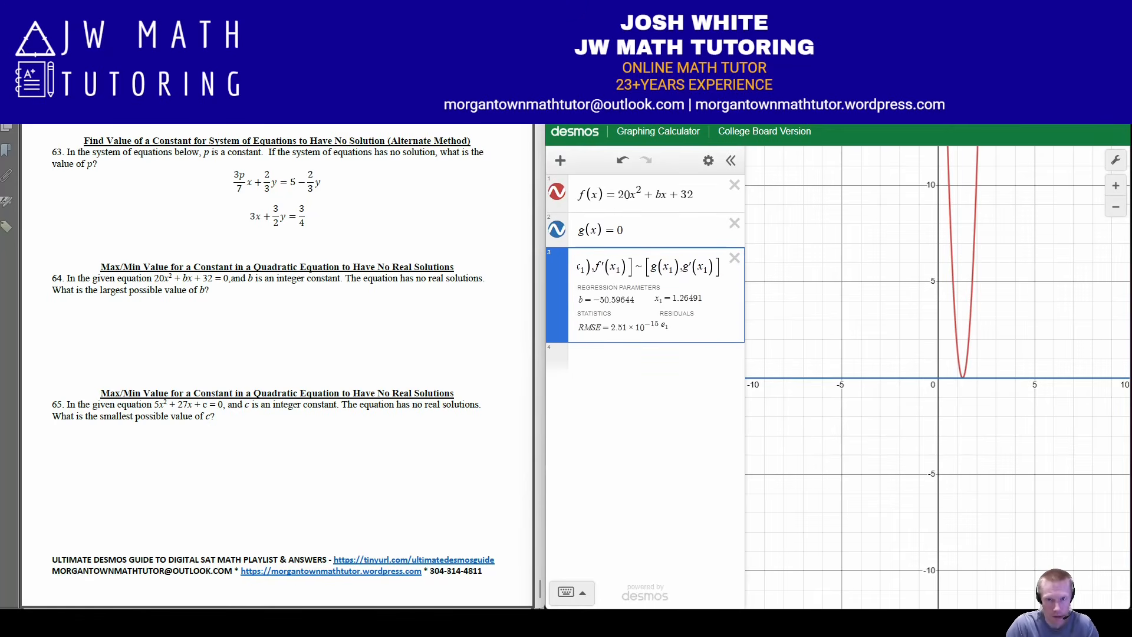
Widen the expression list and examine up close the point where the parabola touches the x-axis
drag(744, 230, 830, 230)
key(Return)
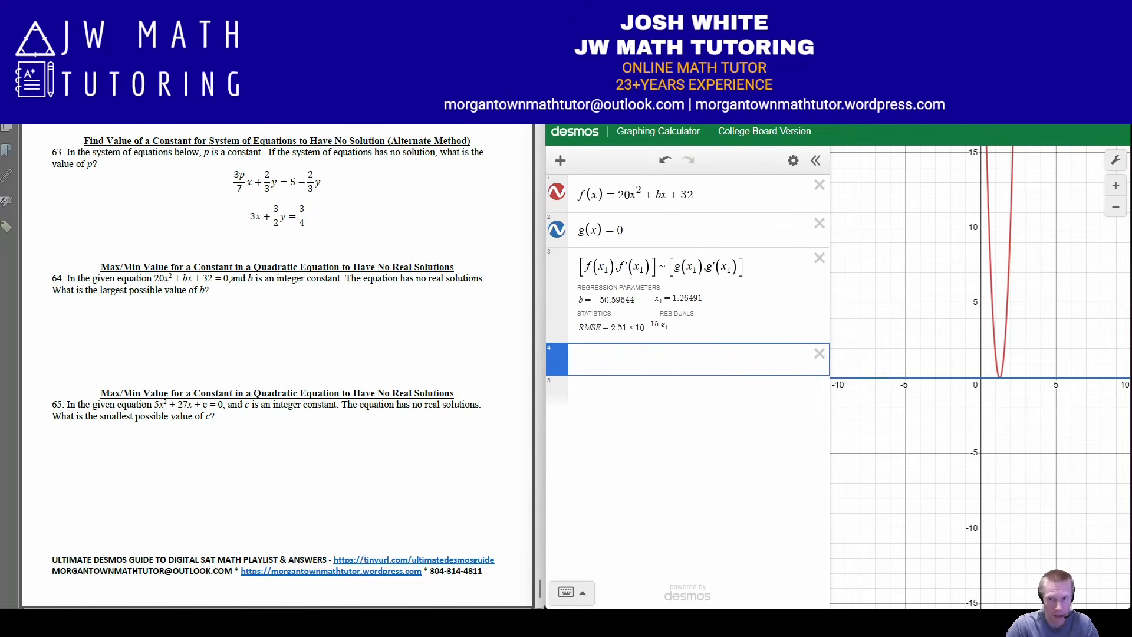
click(1000, 378)
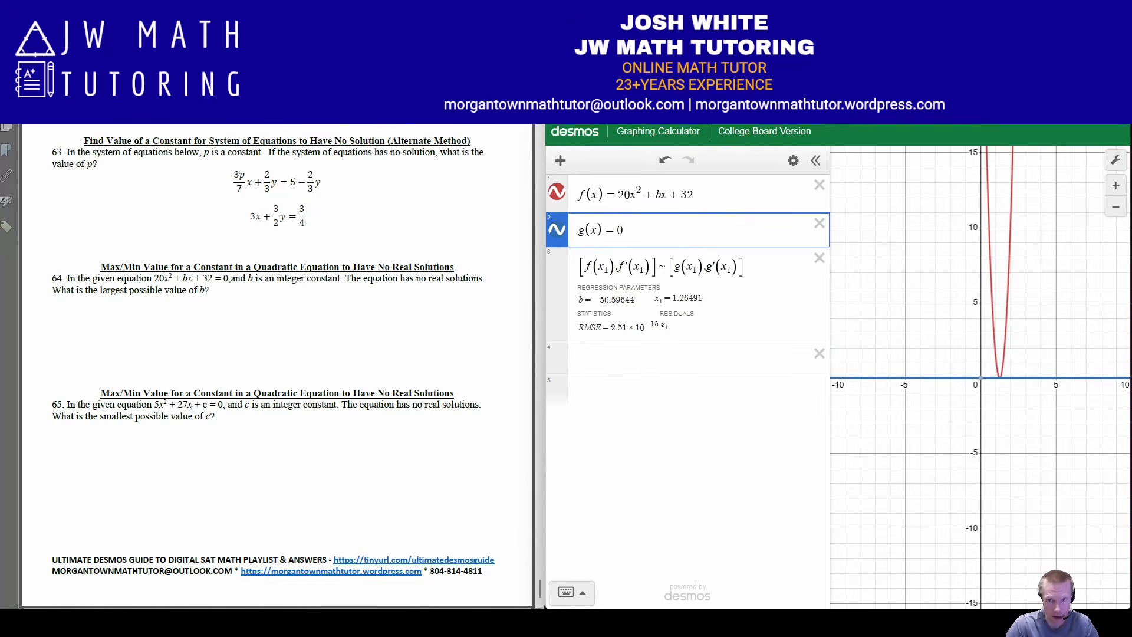
click(1115, 186)
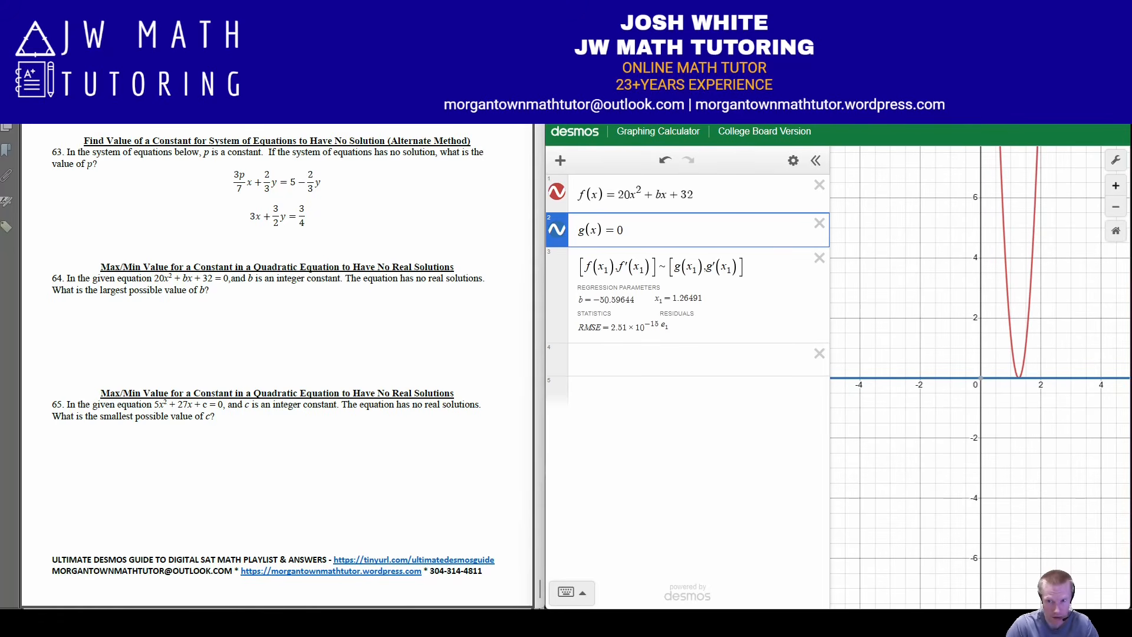
click(1116, 186)
drag(1086, 306, 1000, 310)
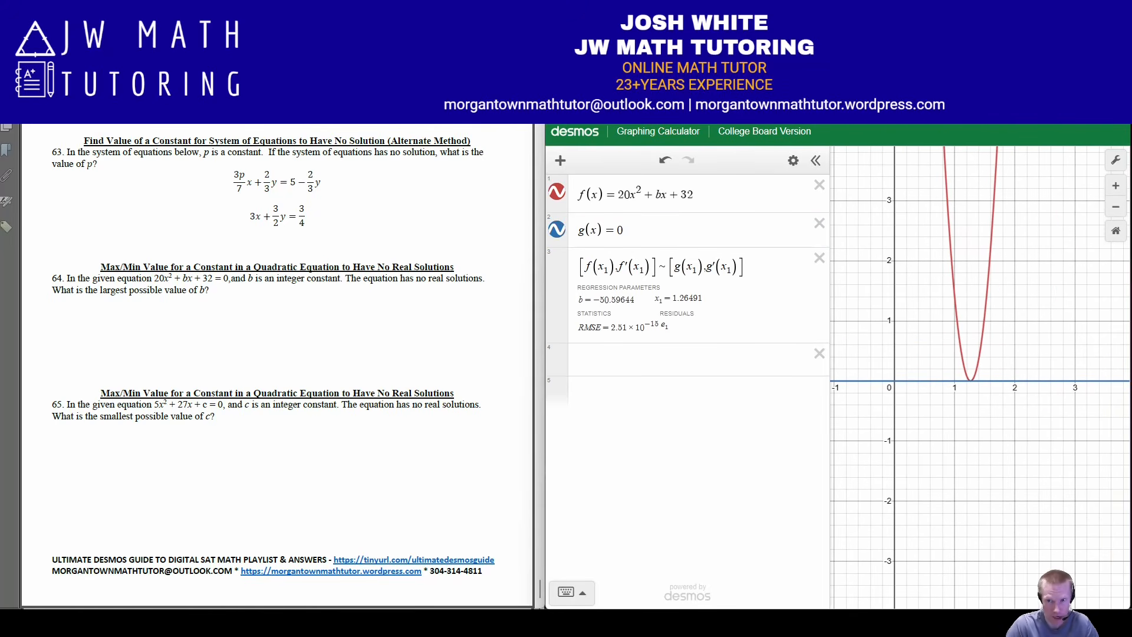
click(972, 380)
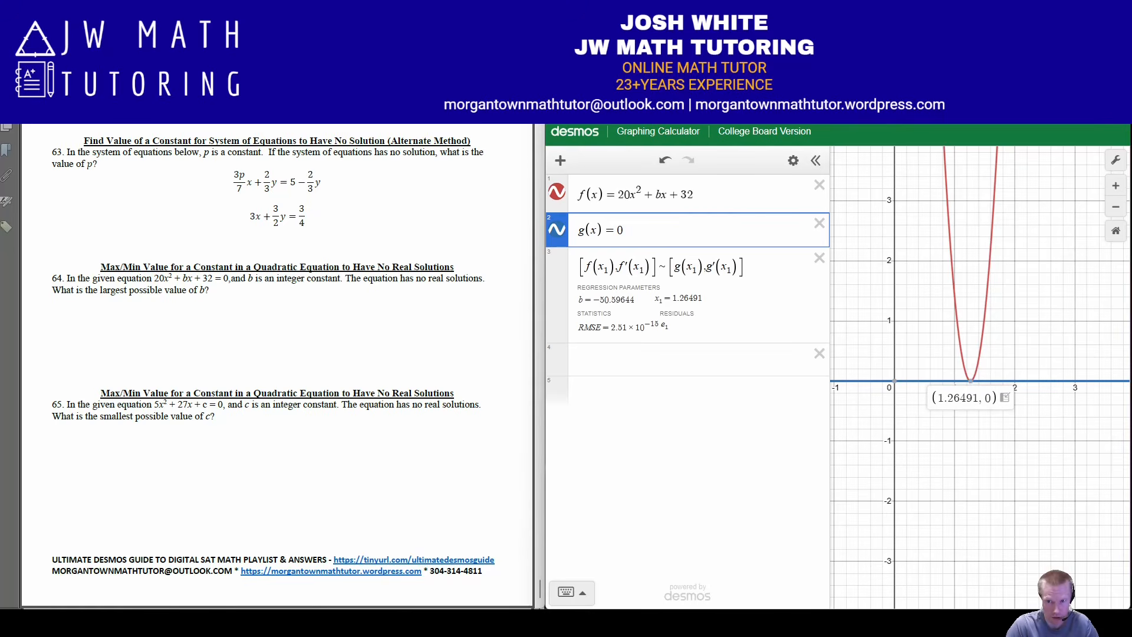
click(971, 381)
Append the condition {b > 0} to the regression and bring the resulting parabola into view
click(745, 267)
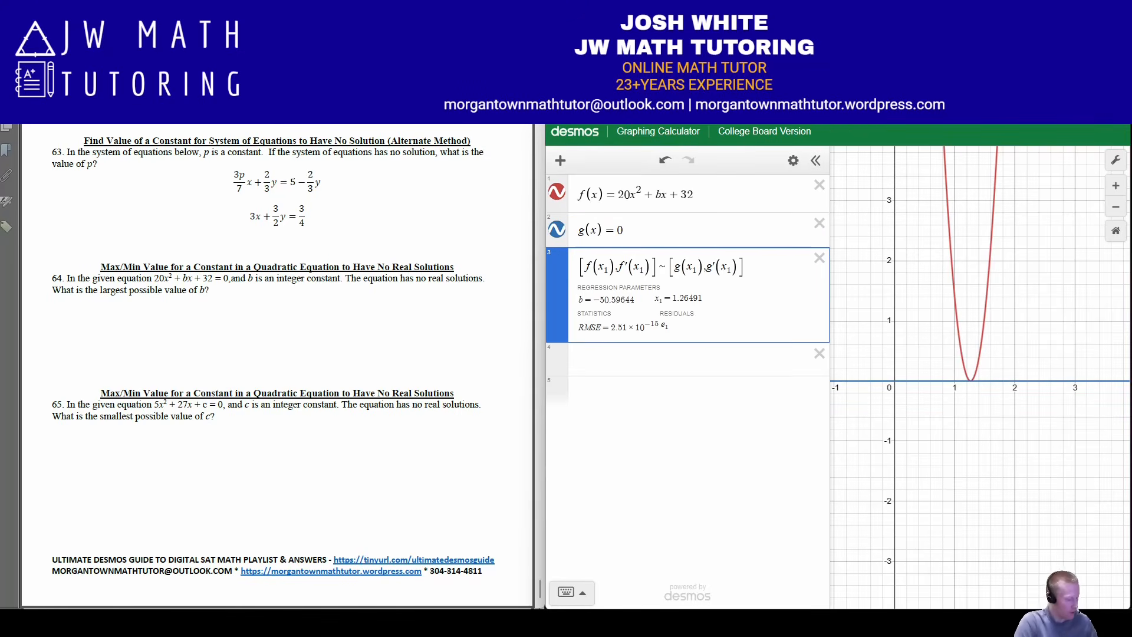
text({b>0)
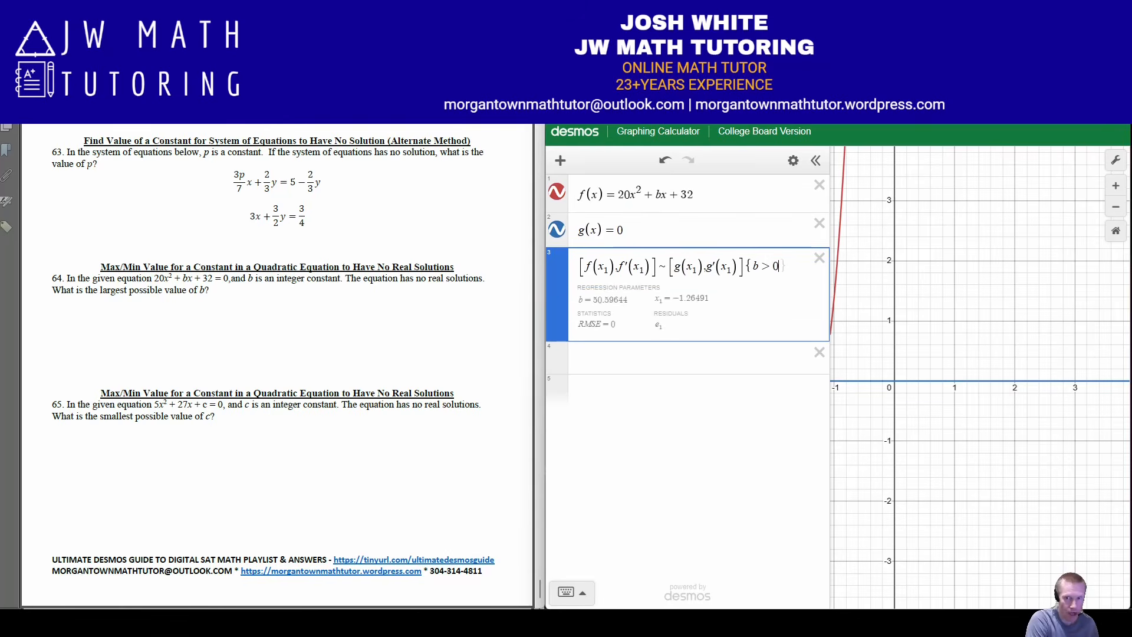
text(})
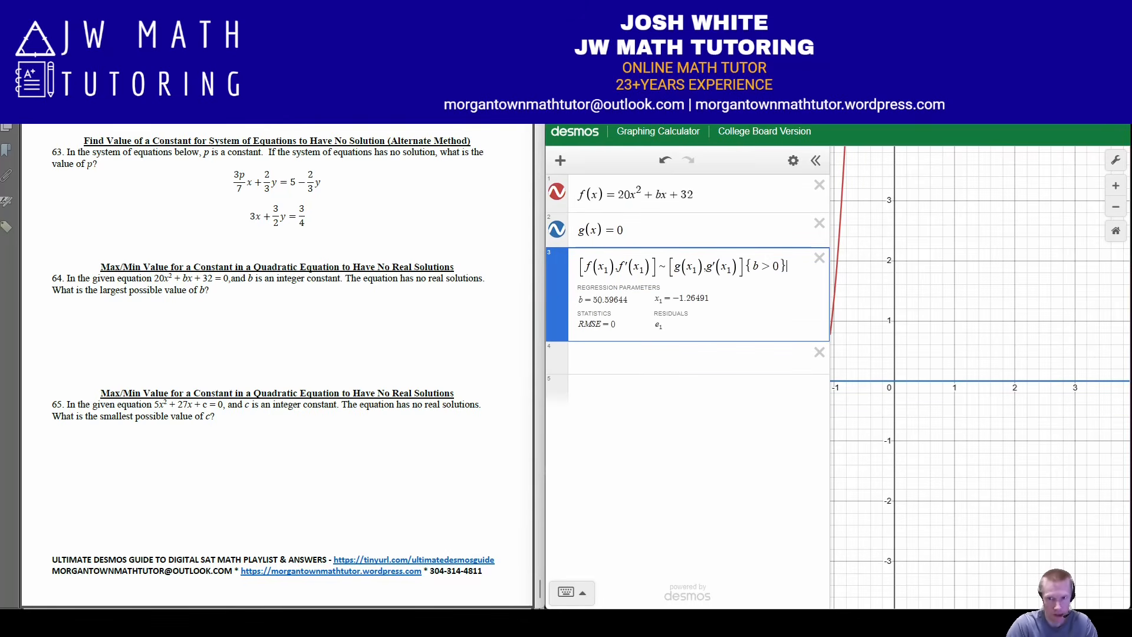
drag(943, 331, 1035, 335)
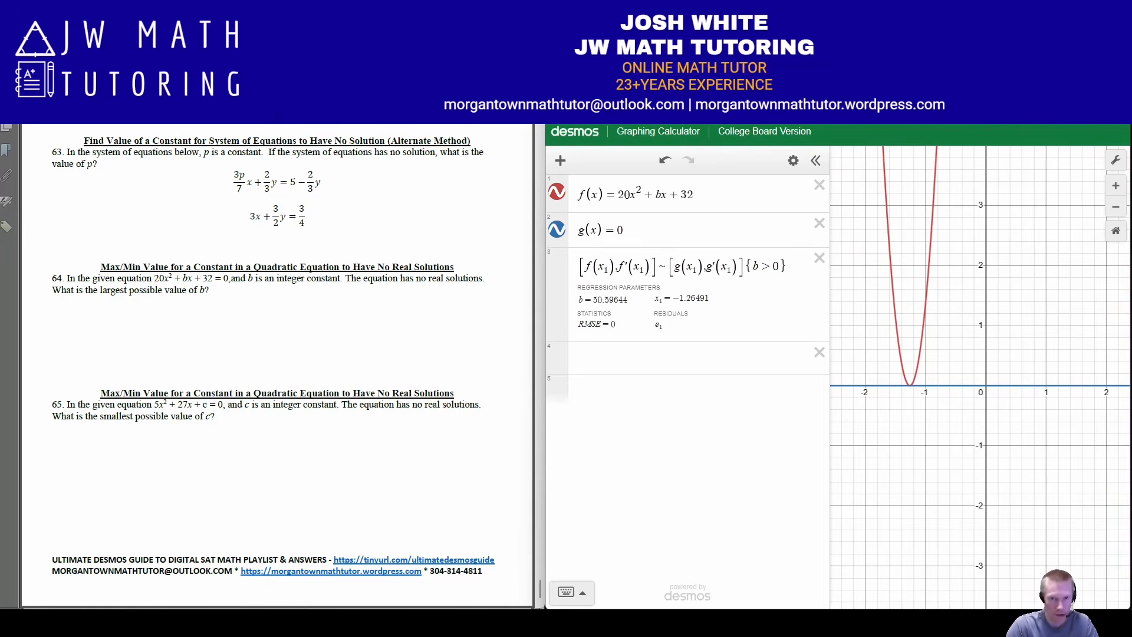
Compare the parabola for b = 50 and b = 51 using a new expression, leaving b at 50
click(637, 358)
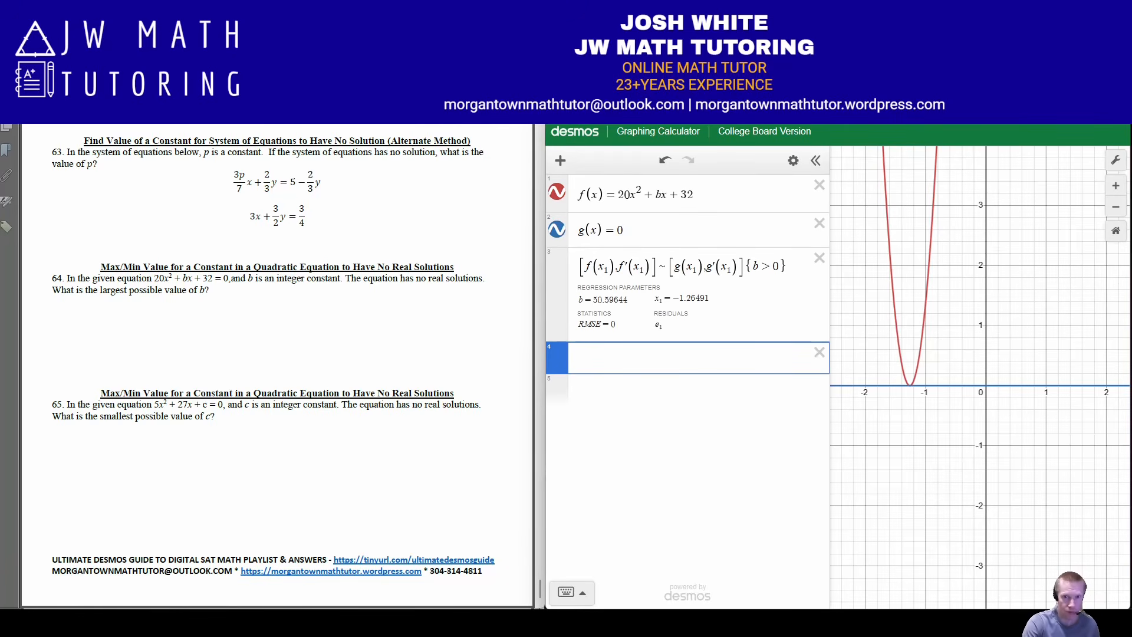
text(b=50)
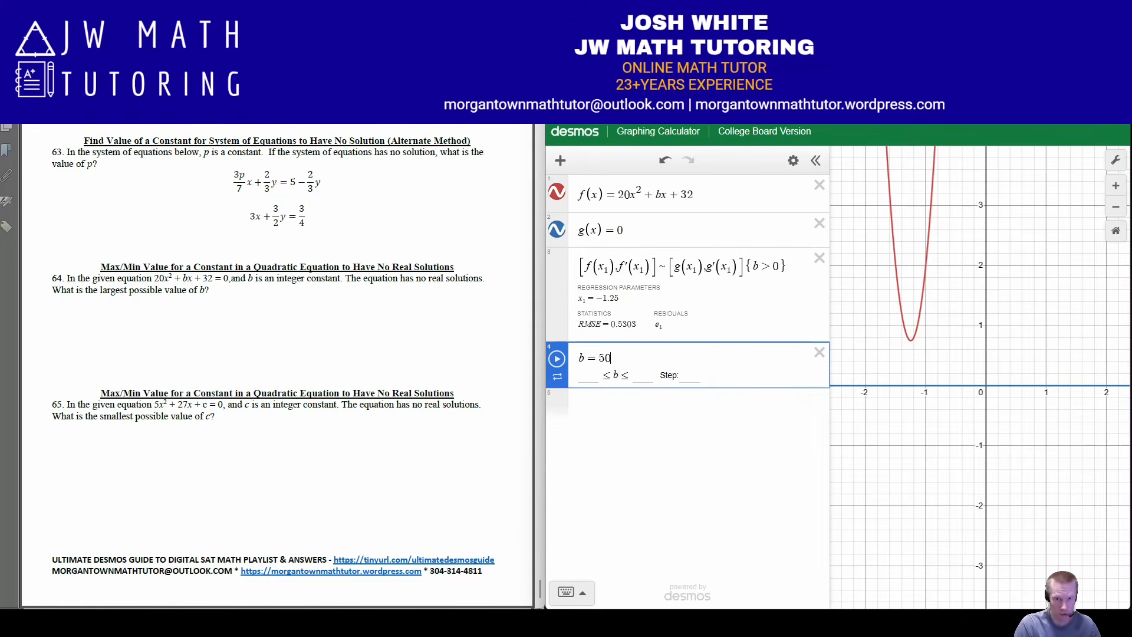
key(shift+Left)
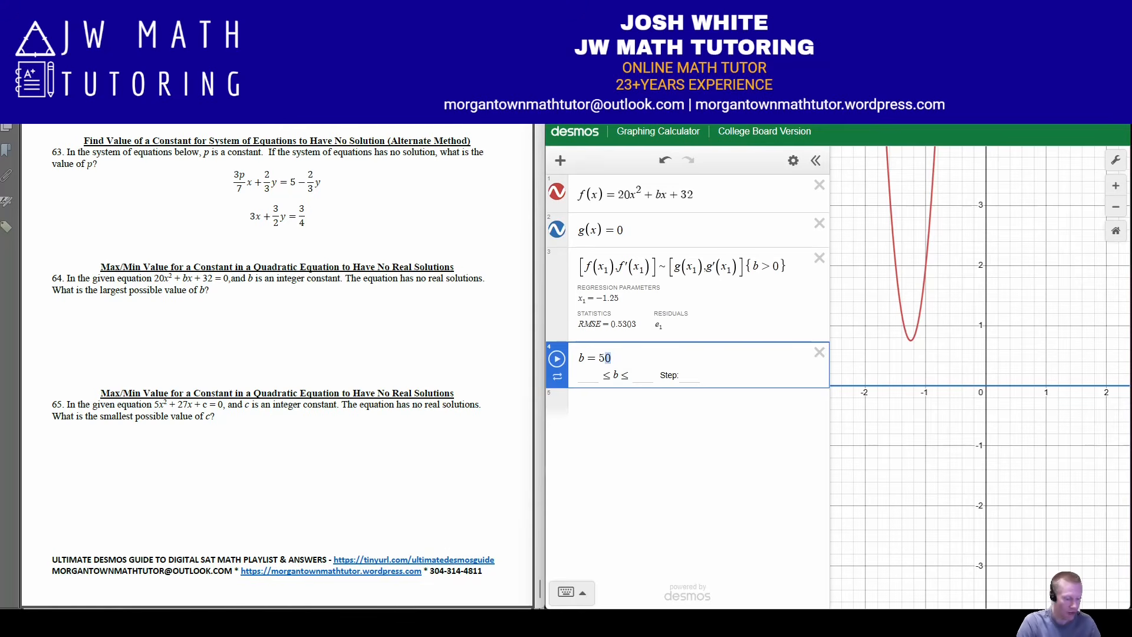
text(1)
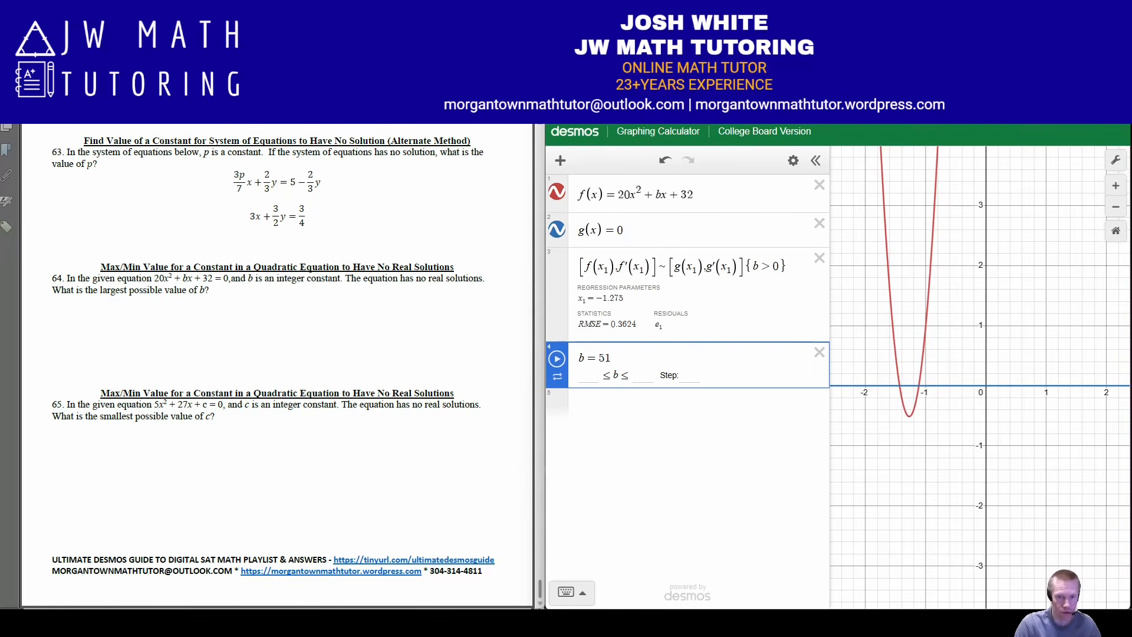
key(BackSpace)
text(0)
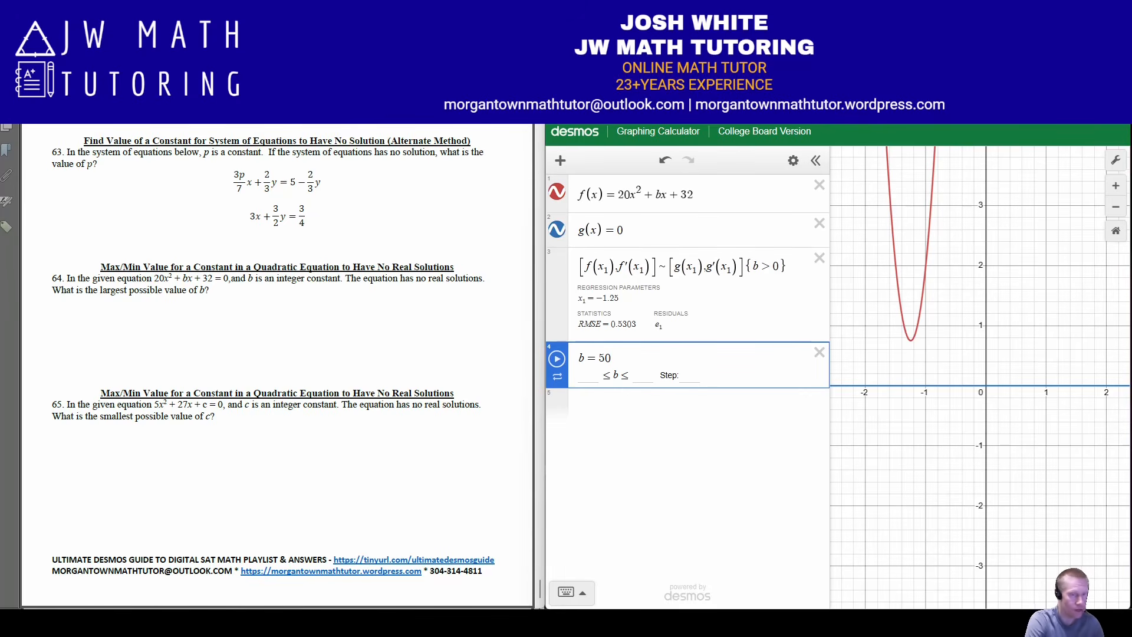
Handwrite the answer b = 50 on the worksheet below problem 64
mouse_move(318, 301)
mouse_down()
mouse_move(285, 321)
mouse_move(349, 307)
mouse_up()
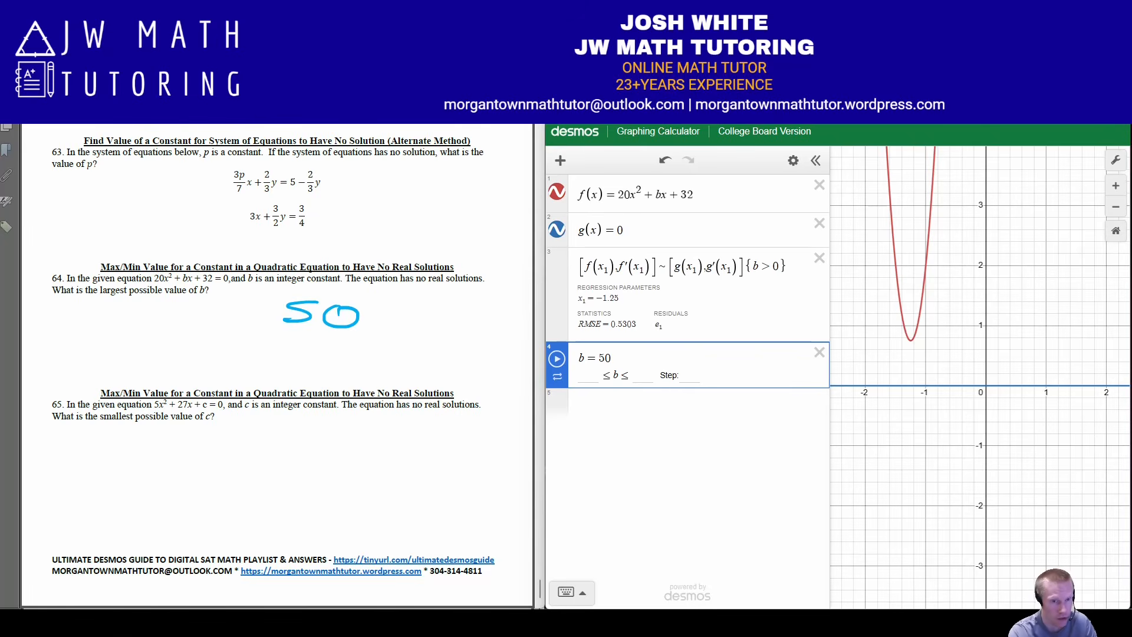
mouse_move(241, 305)
mouse_down()
mouse_move(241, 325)
mouse_move(273, 315)
mouse_up()
drag(264, 322, 277, 321)
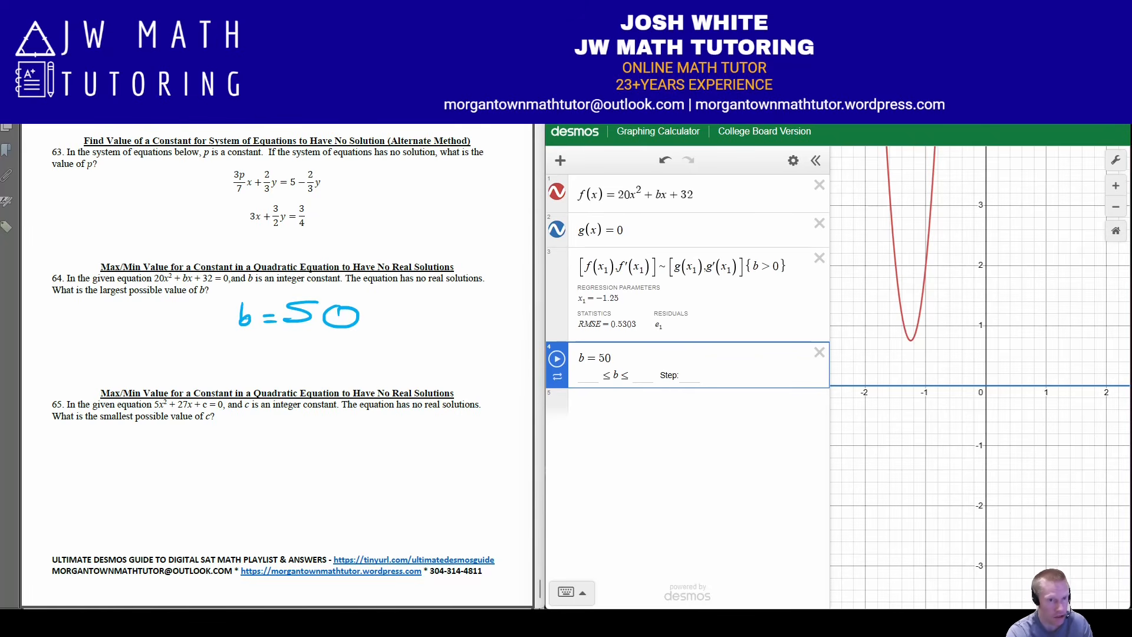
Handwrite b = −50 on the worksheet underneath the b = 50 answer
mouse_move(276, 362)
mouse_down()
mouse_move(333, 361)
mouse_move(318, 368)
mouse_up()
drag(366, 352, 364, 352)
mouse_move(234, 352)
mouse_down()
mouse_move(246, 362)
mouse_move(235, 373)
mouse_up()
drag(250, 365, 258, 365)
drag(250, 371, 266, 371)
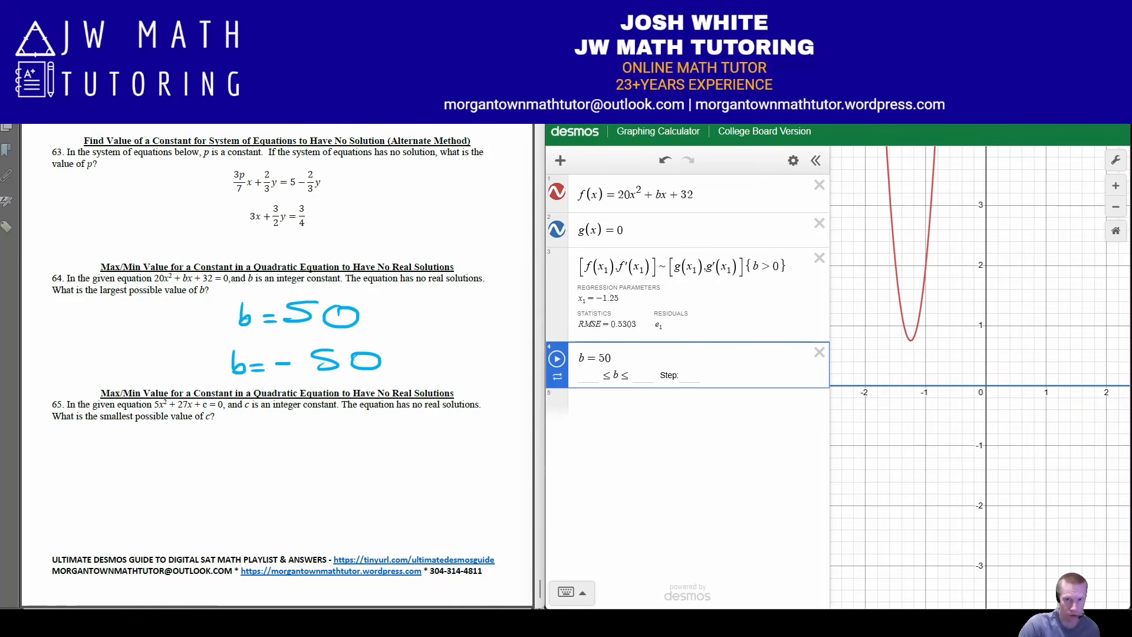
Change f(x) to the quadratic from problem 65, 5x² + 27x + c
drag(618, 195, 624, 195)
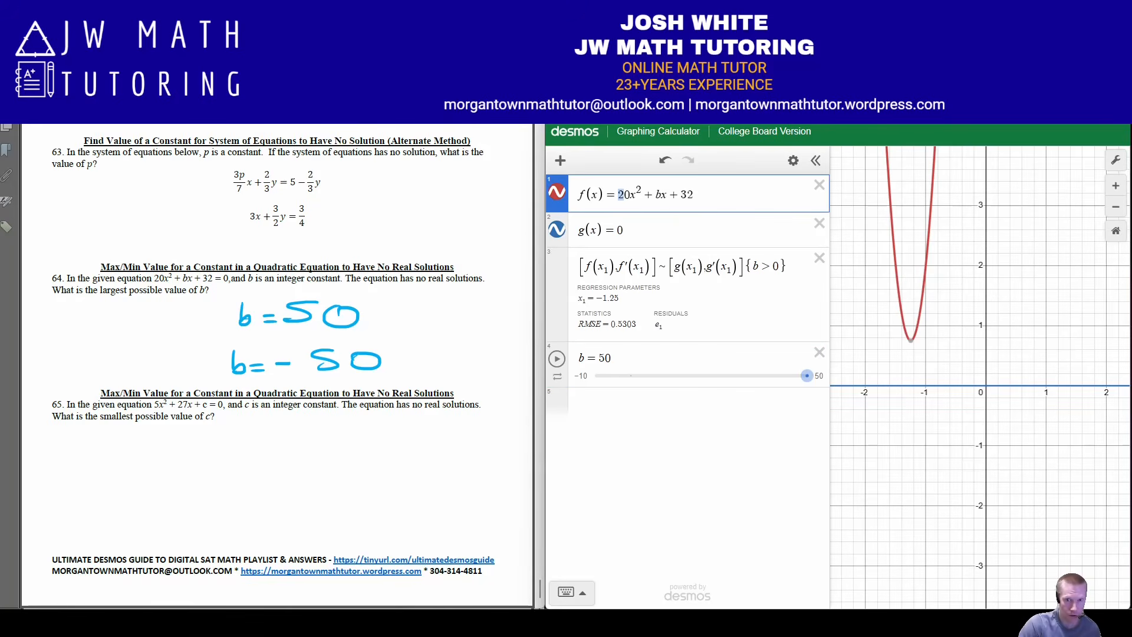
text(5)
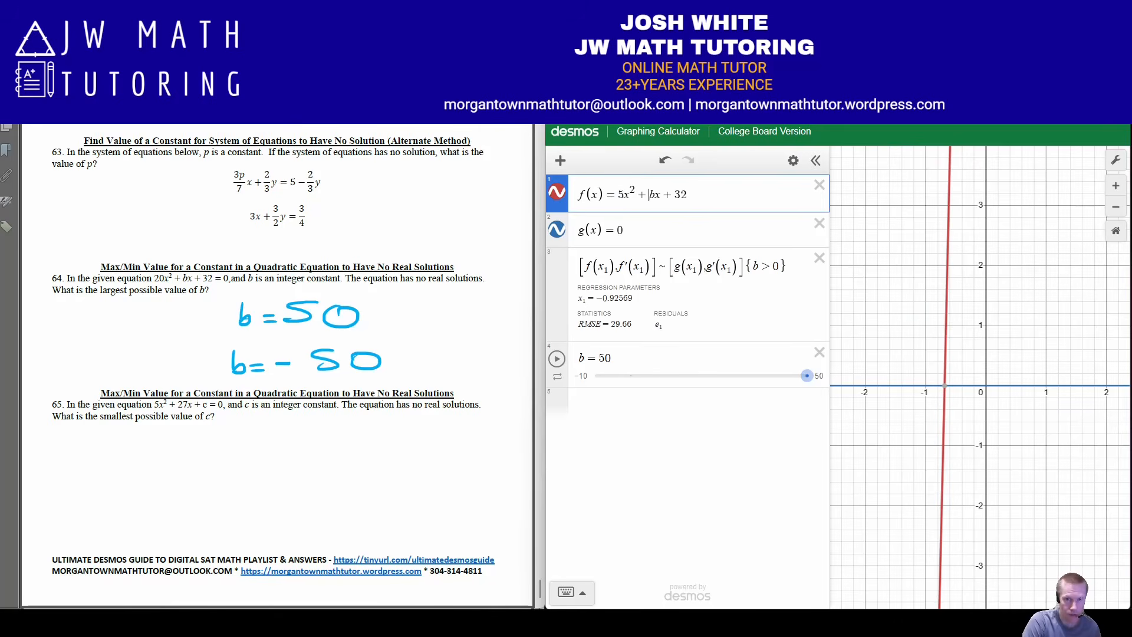
key(Delete)
text(27)
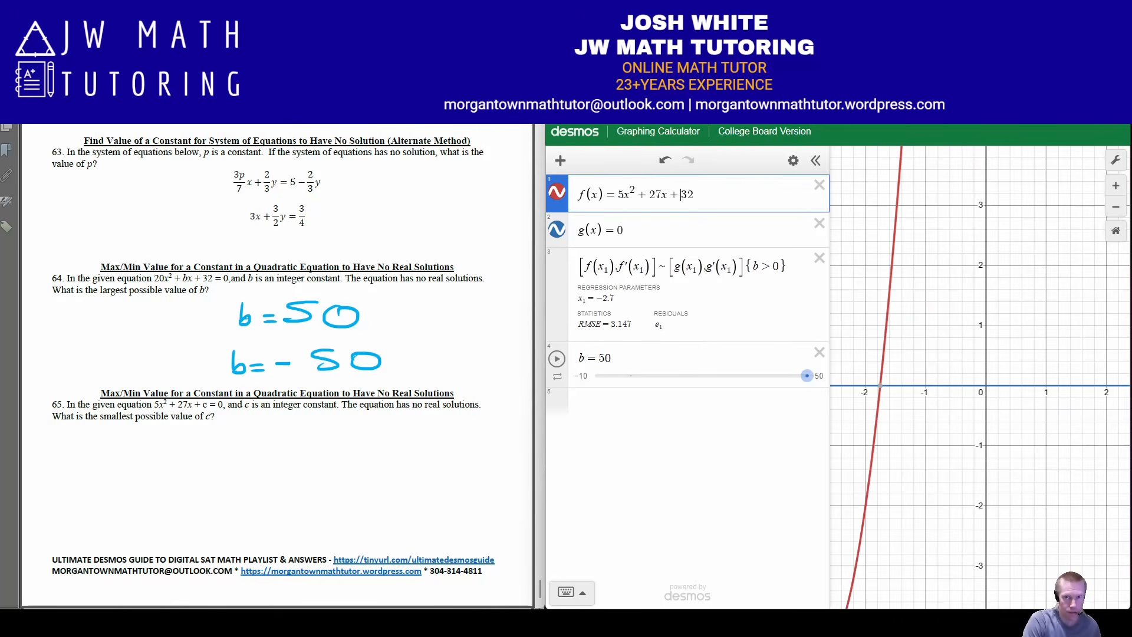
key(Delete)
key(Delete)
text(c)
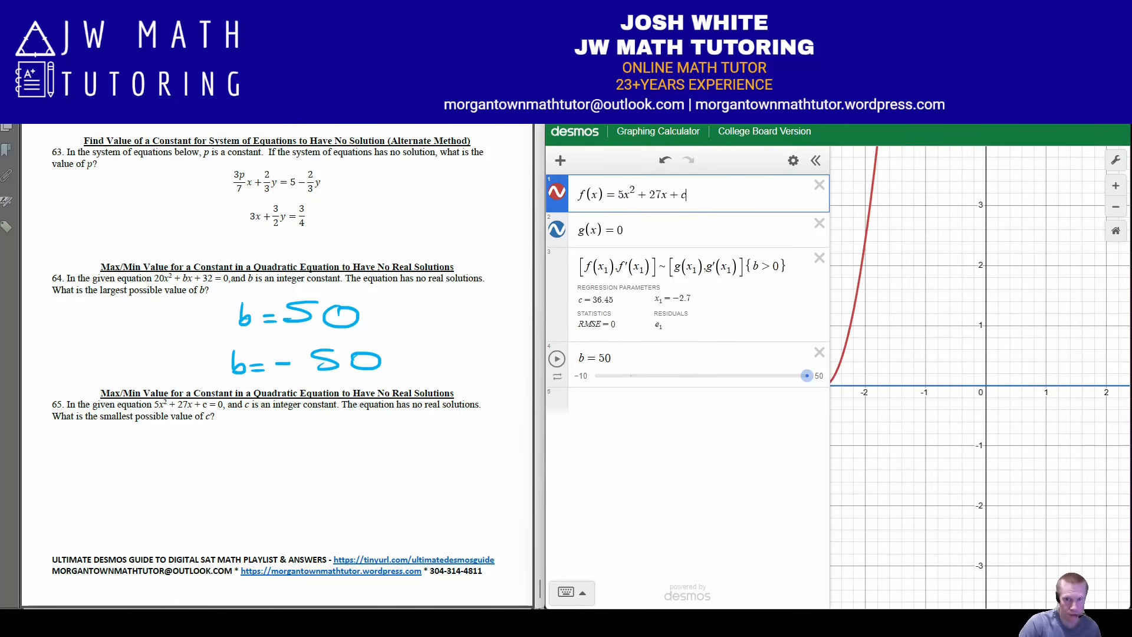
Delete the b = 50 expression and remove the {b > 0} condition from the regression
click(819, 352)
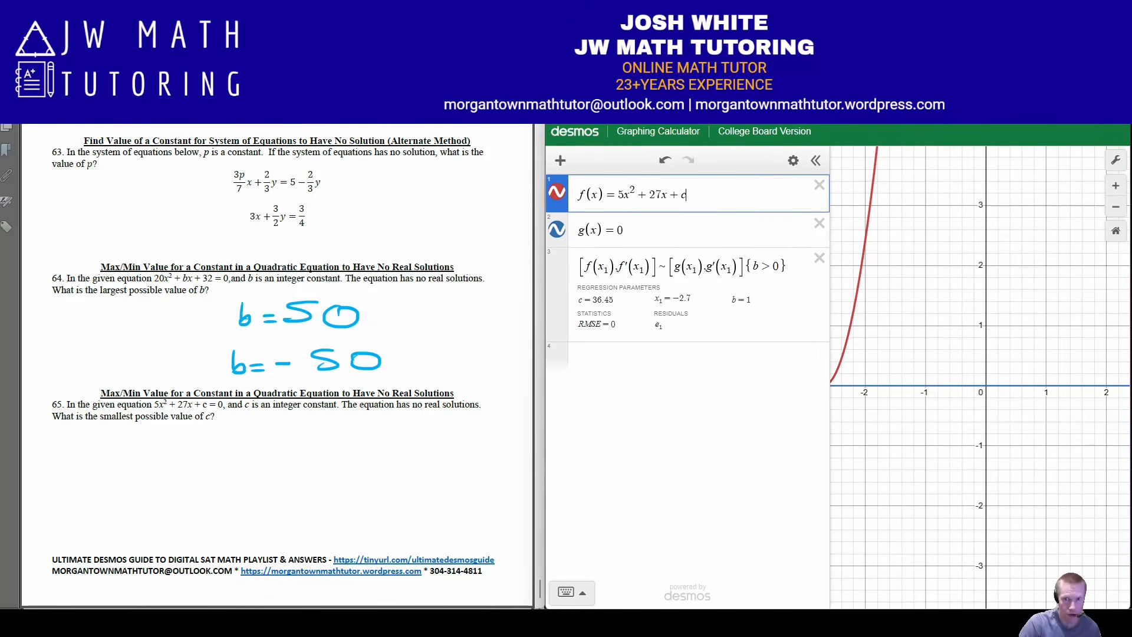
click(791, 267)
key(BackSpace)
key(BackSpace)
key(BackSpace)
key(BackSpace)
key(BackSpace)
key(BackSpace)
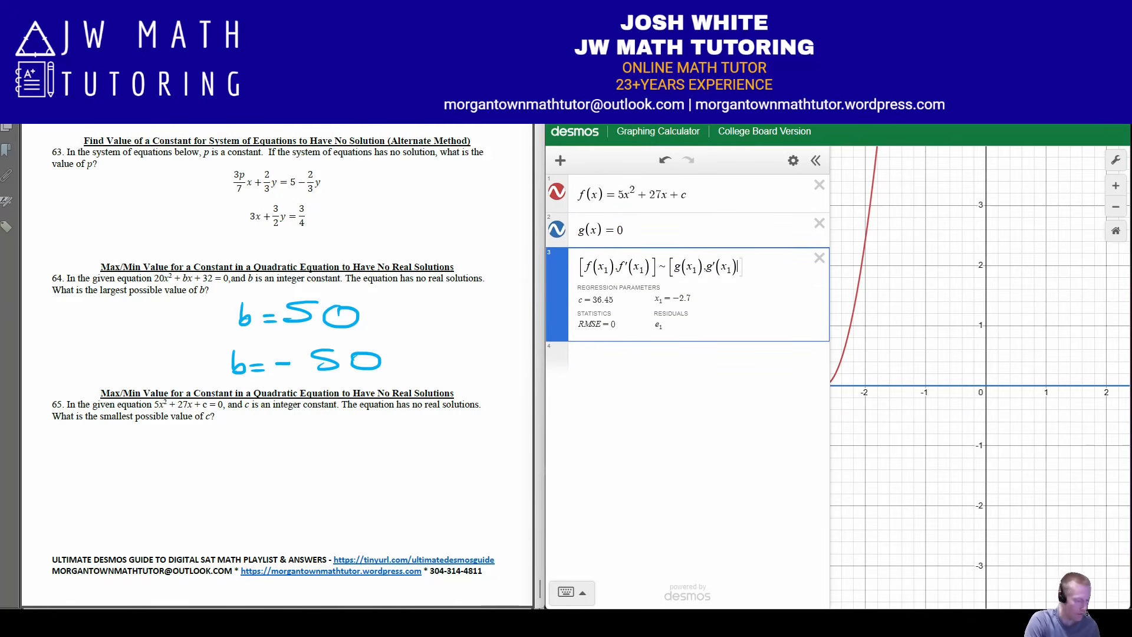
text(])
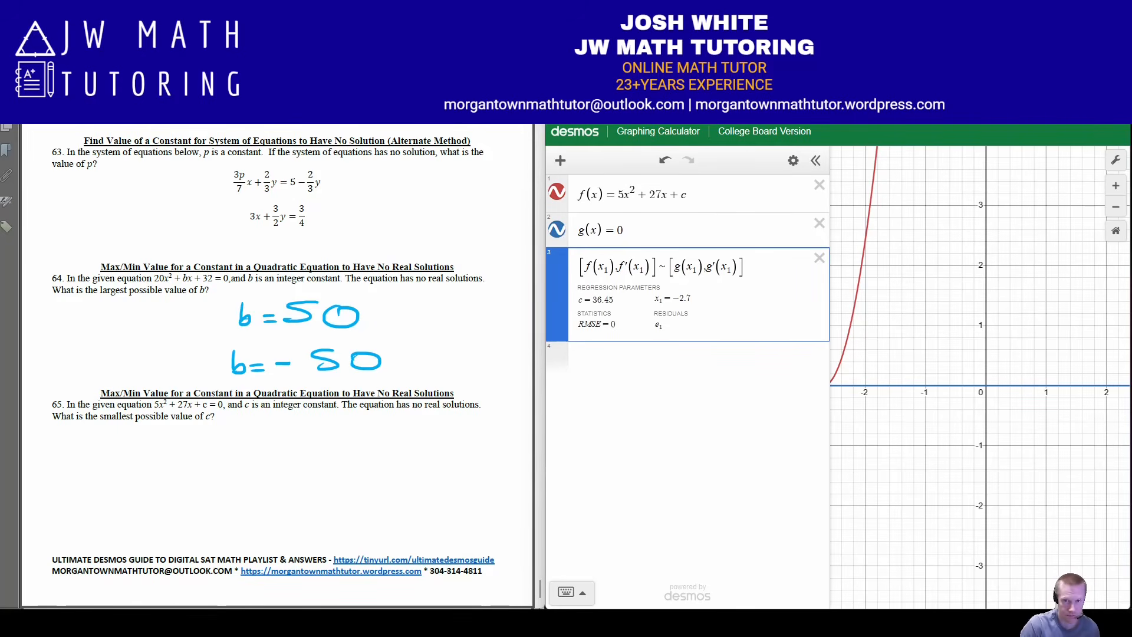
drag(911, 448, 1027, 445)
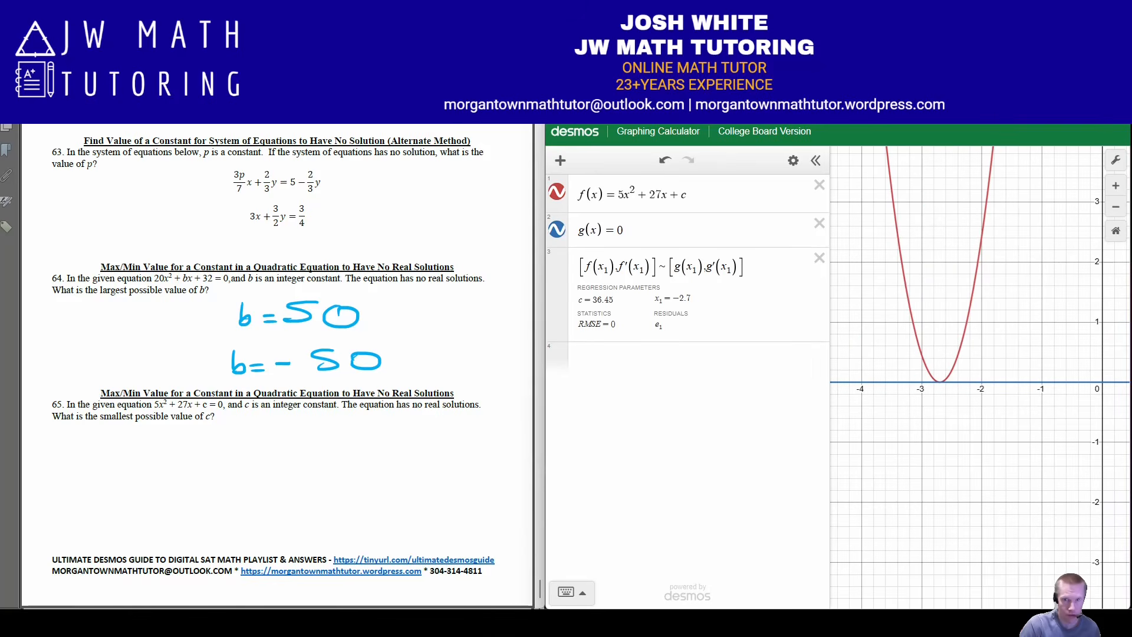
Handwrite "c =" on the worksheet below problem 65
click(643, 358)
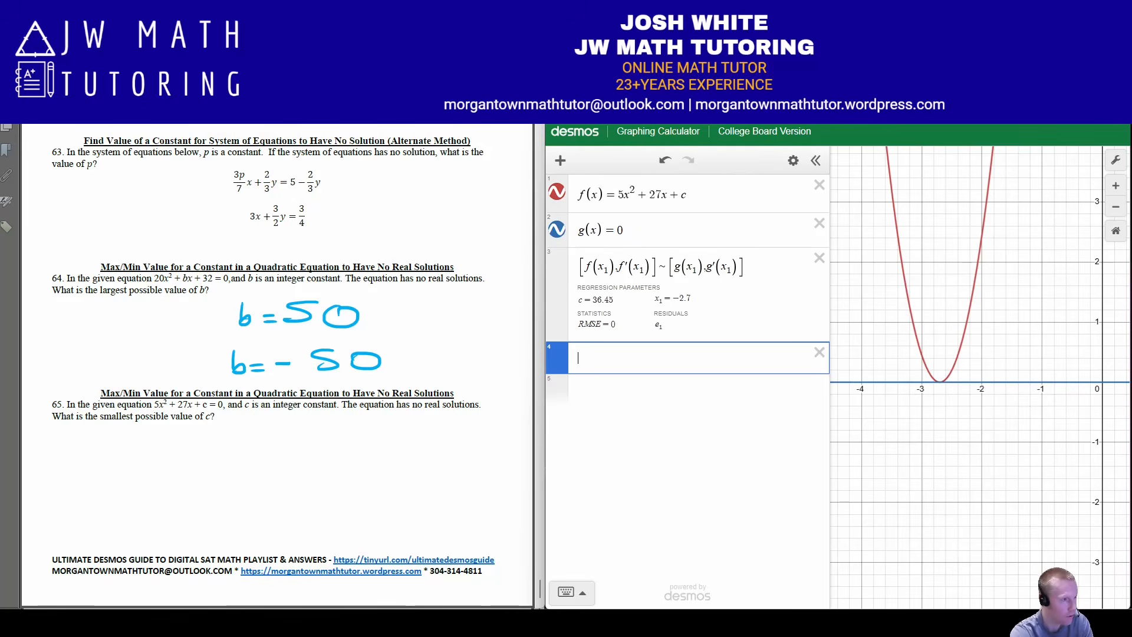
mouse_move(238, 440)
mouse_down()
mouse_move(239, 465)
mouse_move(289, 448)
mouse_up()
drag(269, 457, 292, 456)
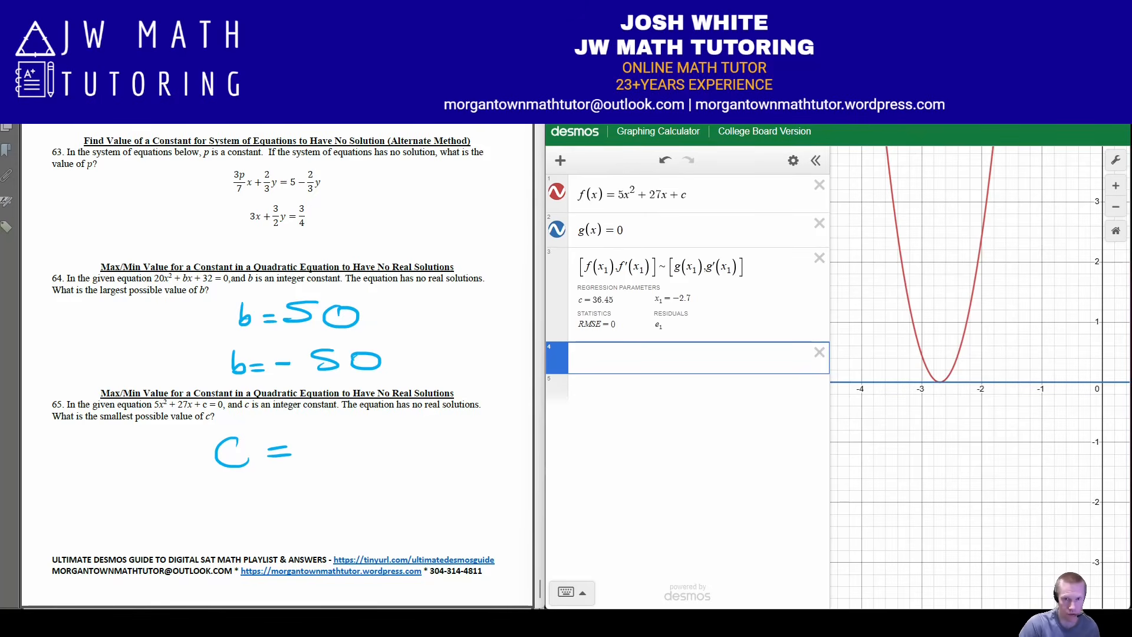
Compare the parabola for c = 36 and c = 37 in a new expression, and complete the handwritten answer with 37
text(c = 3)
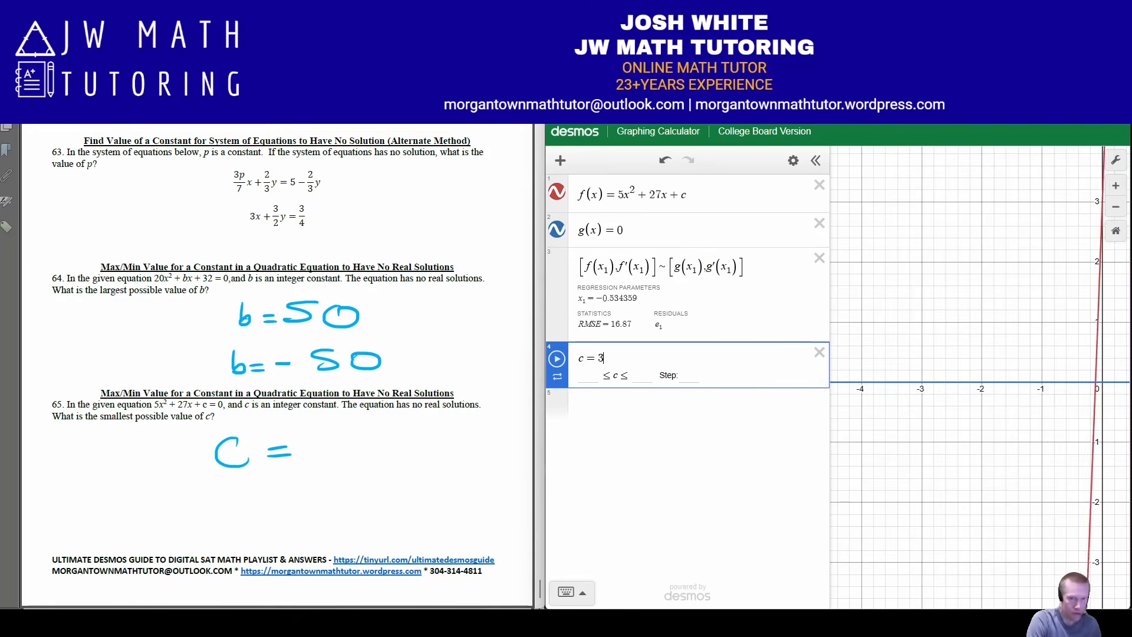
text(6)
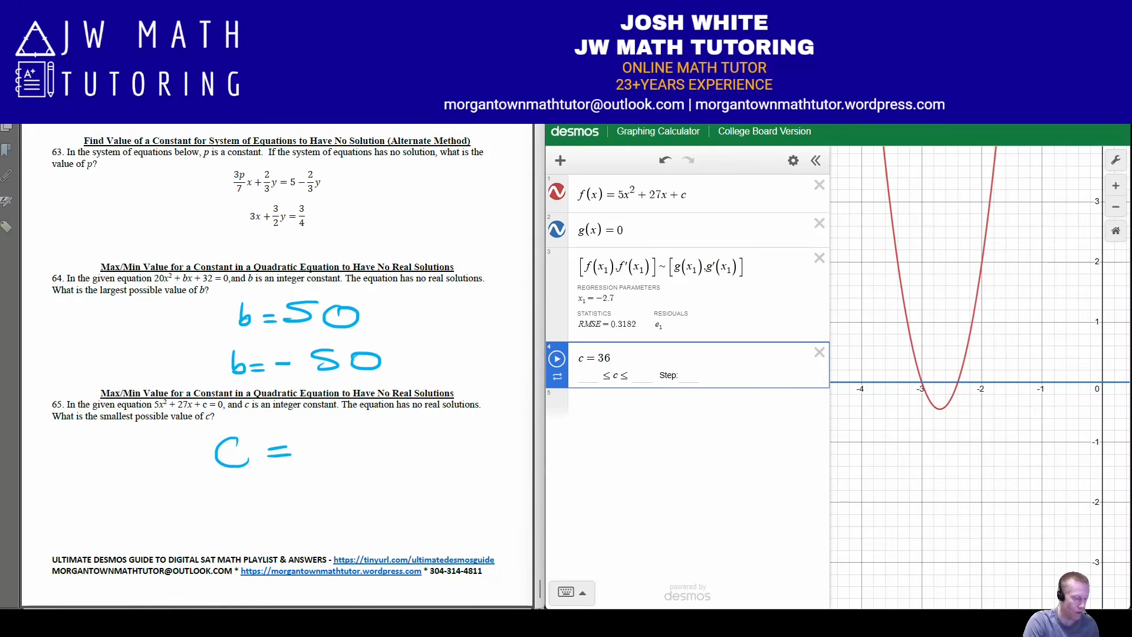
key(BackSpace)
text(7)
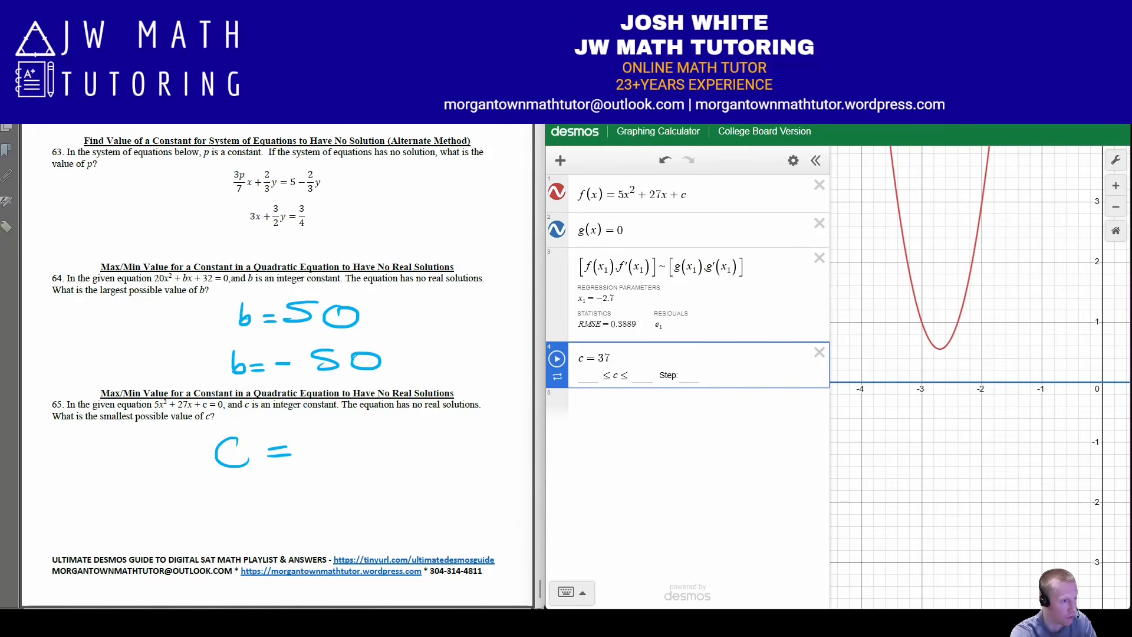
mouse_move(311, 435)
mouse_down()
mouse_move(313, 461)
mouse_move(370, 462)
mouse_move(406, 446)
mouse_up()
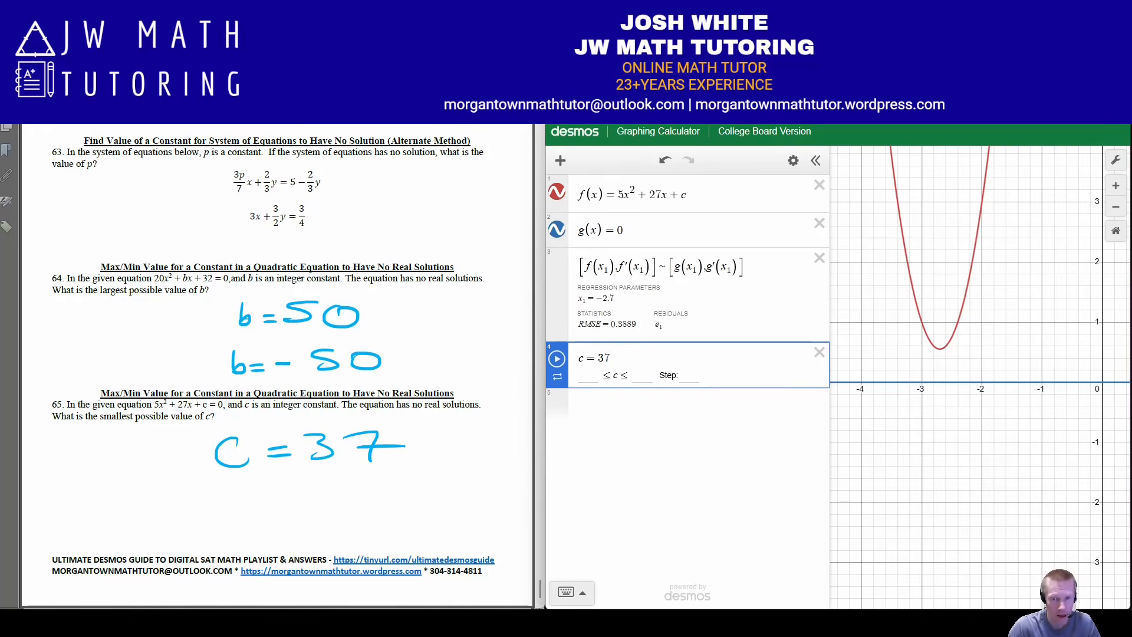
Set the range of the c slider from −200 to 200 with a step of 1
key(Return)
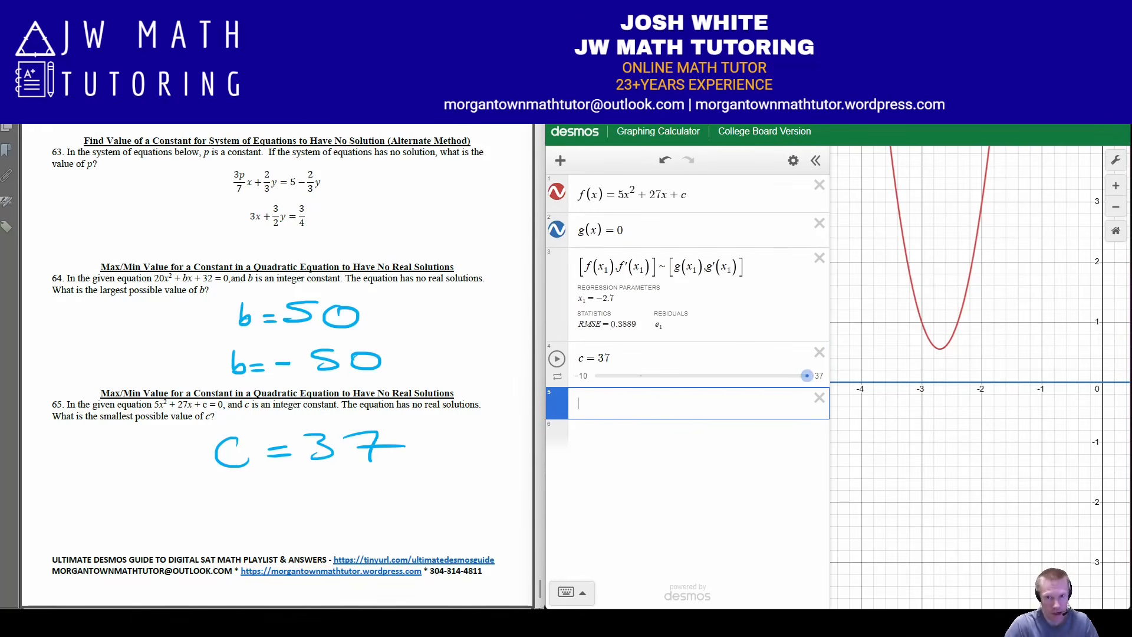
click(819, 376)
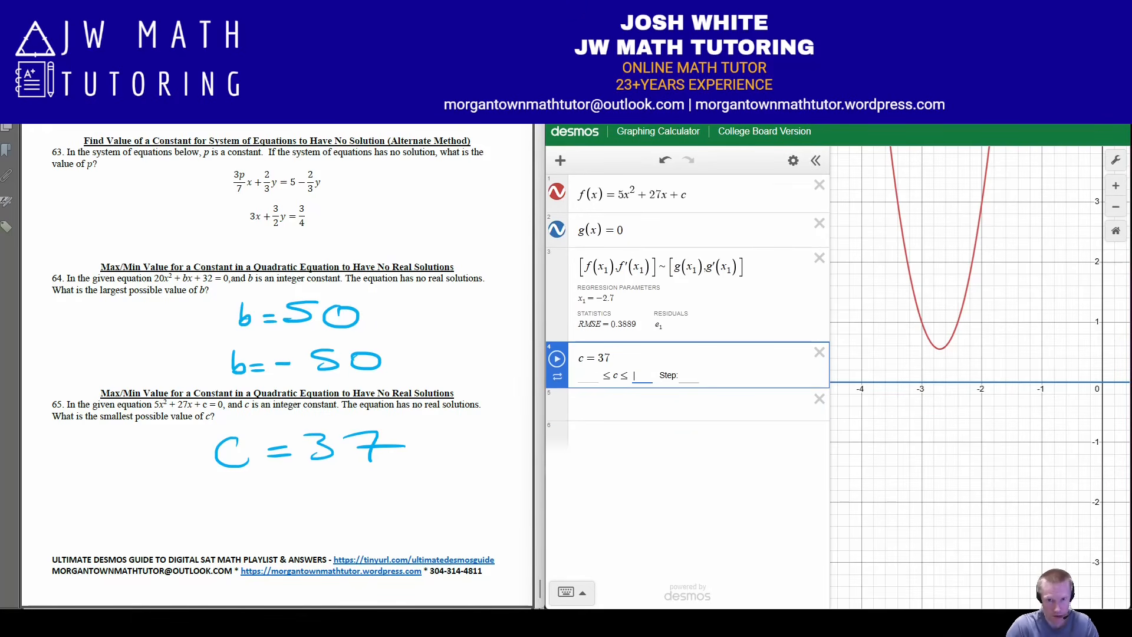
text(200)
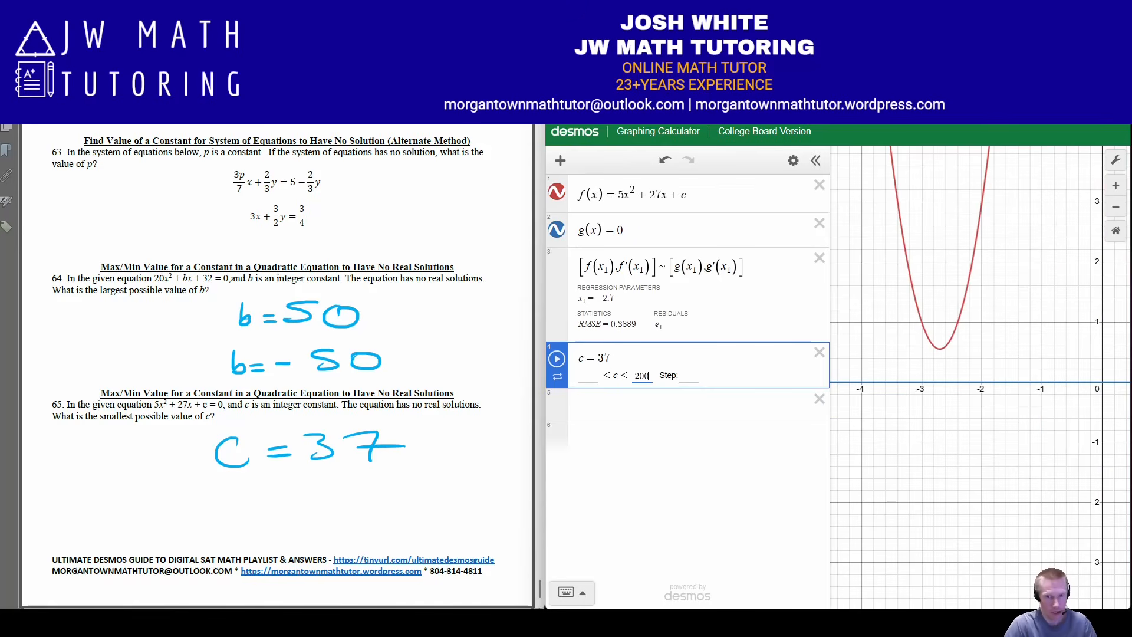
click(588, 376)
text(-200)
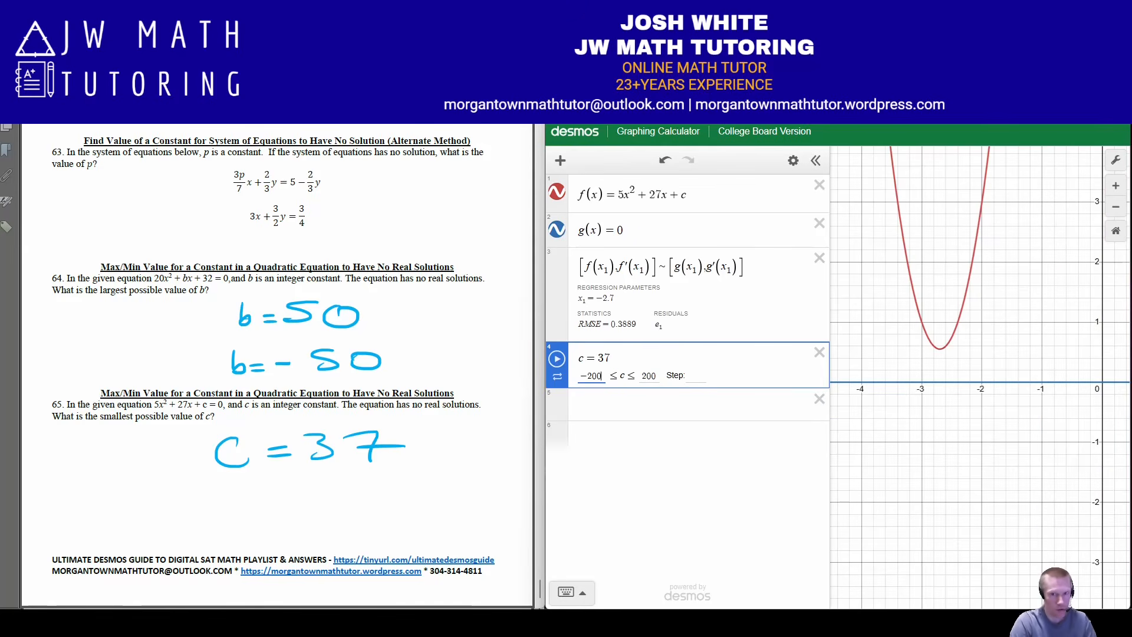
click(696, 375)
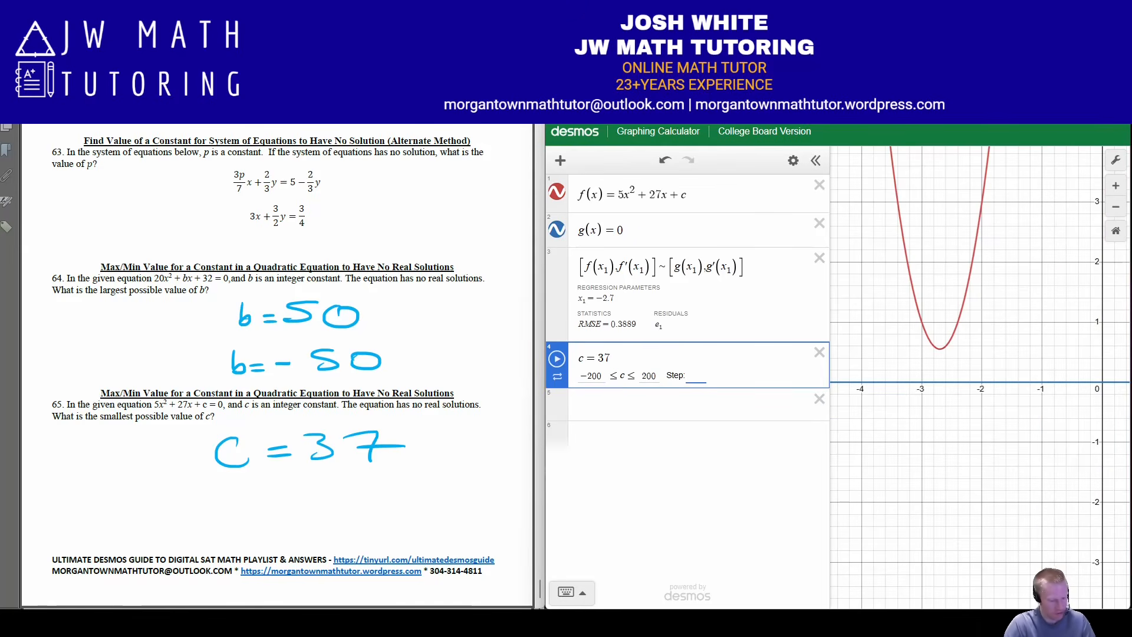
key(Return)
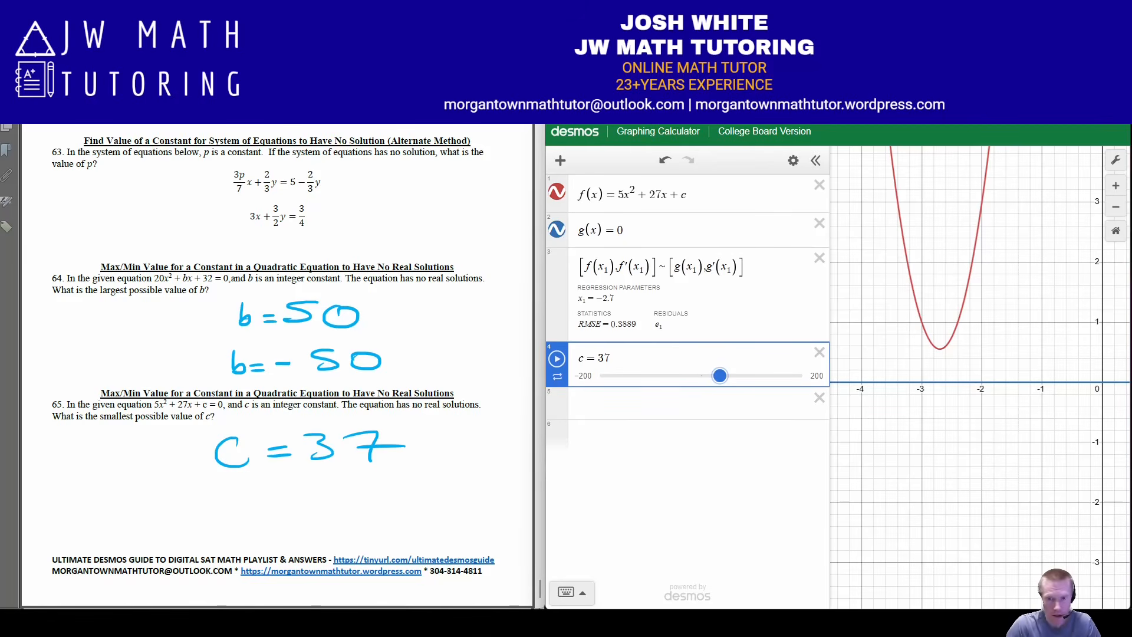
Lower c with its slider to −116 and on to −200 to examine how the parabola crosses the x-axis
drag(719, 376, 642, 376)
click(1115, 206)
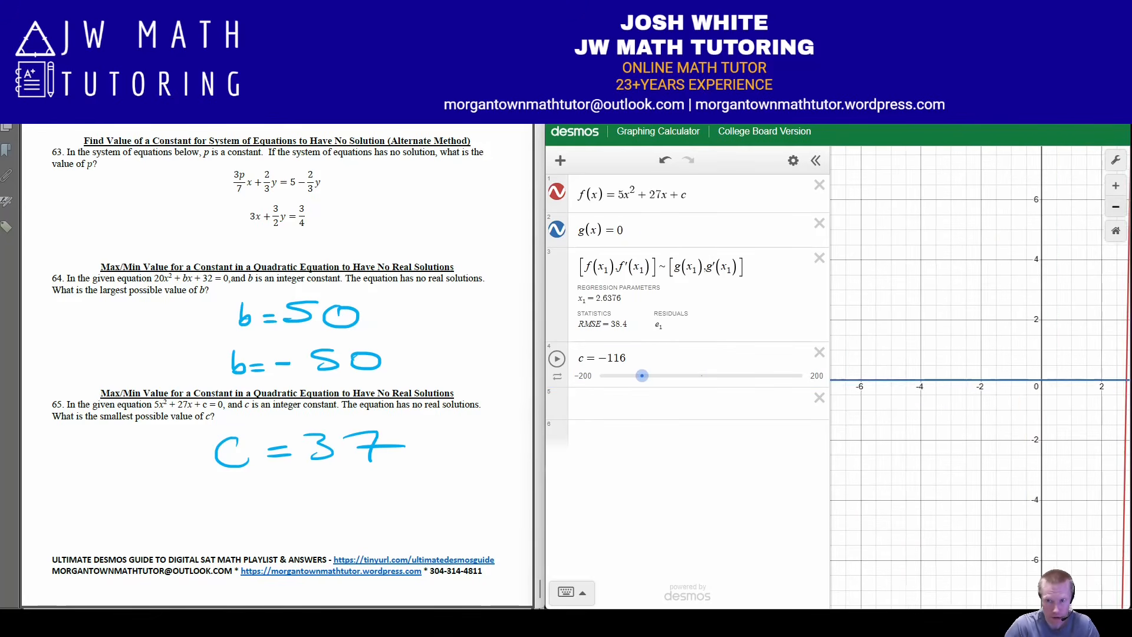
click(1115, 207)
click(1116, 206)
click(1115, 207)
click(1116, 206)
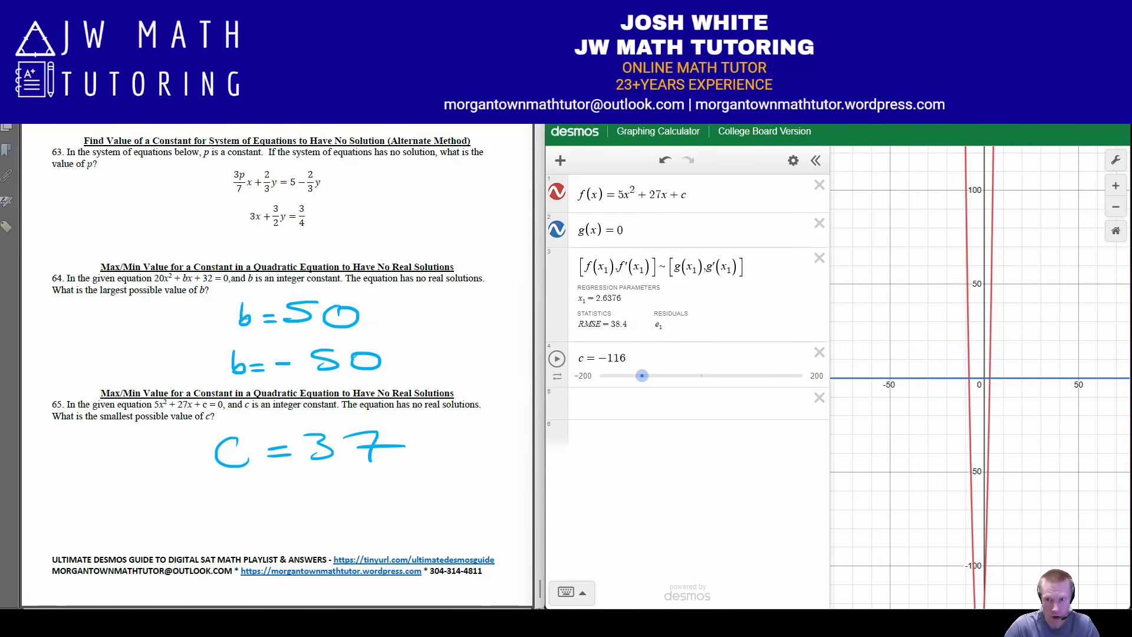
drag(1041, 413, 994, 296)
drag(642, 376, 600, 376)
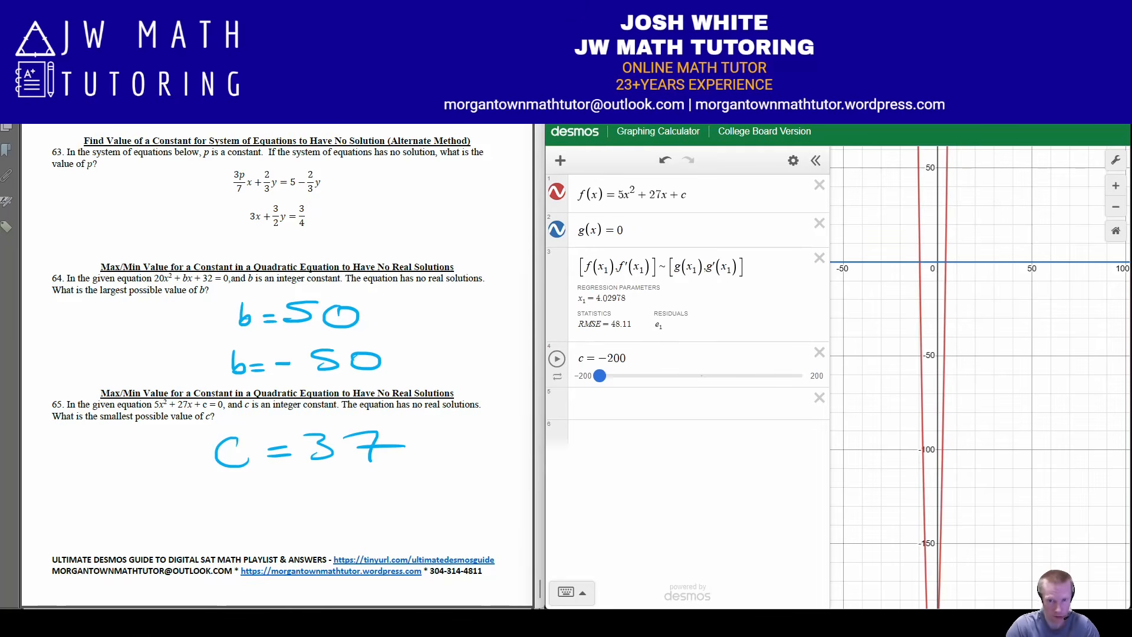
Raise c to 38, lower it to 35, and set it to exactly 37
drag(600, 376, 721, 375)
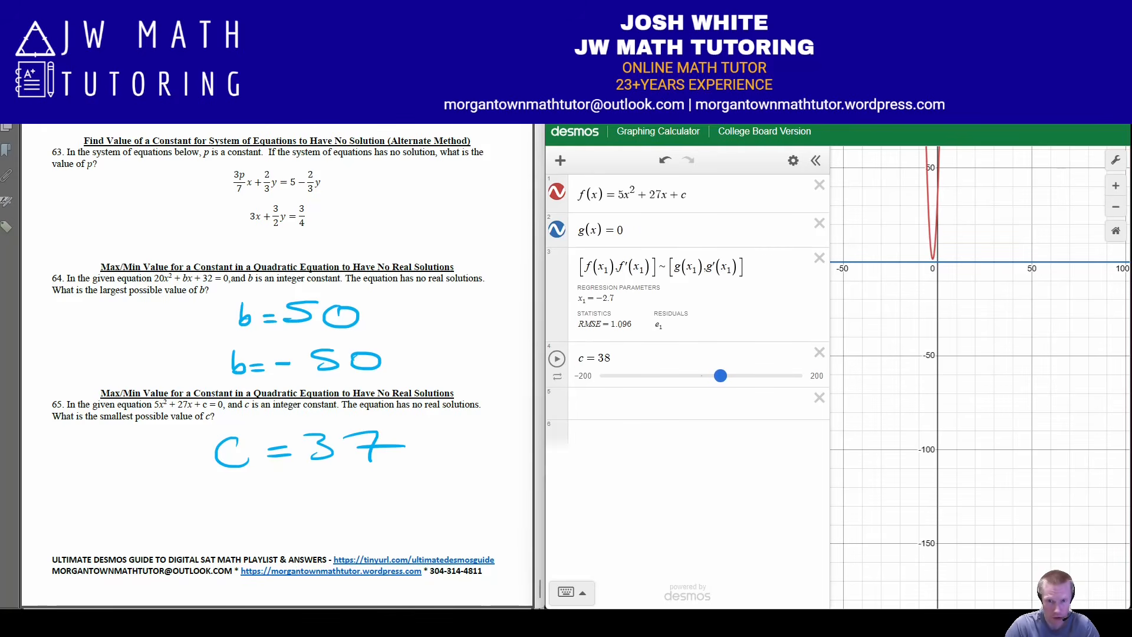
drag(720, 375, 718, 376)
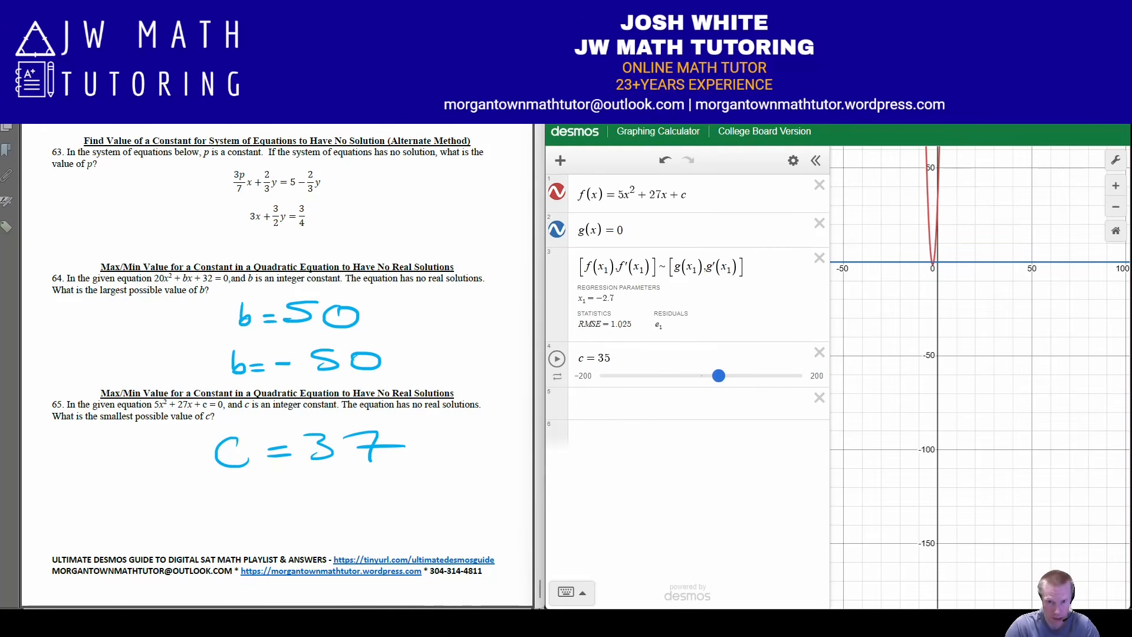
click(611, 358)
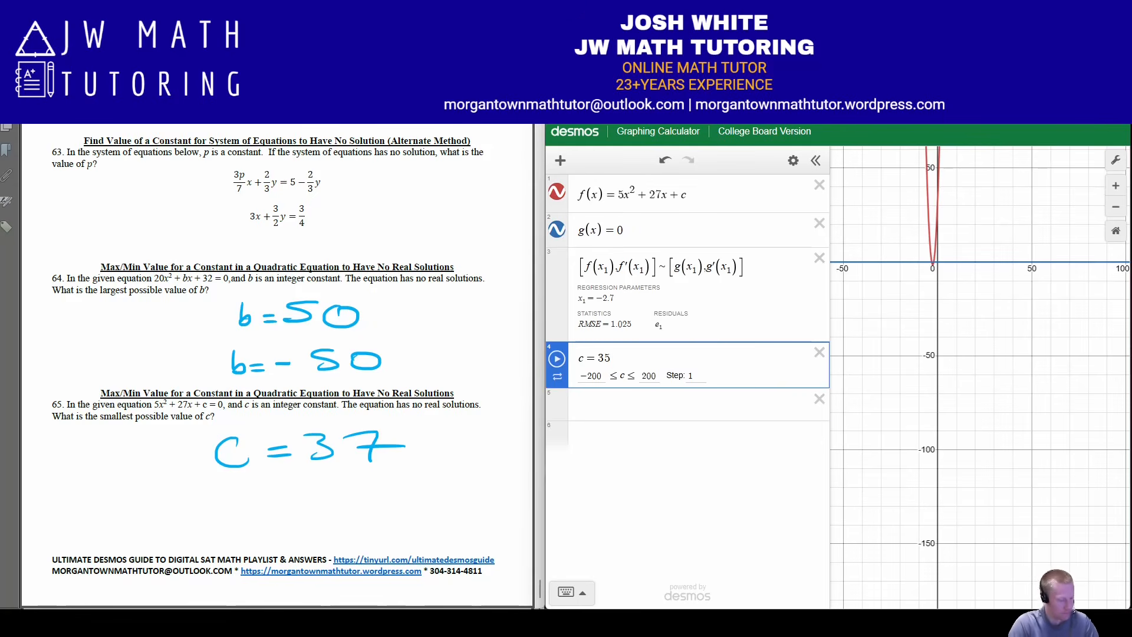
key(BackSpace)
text(7)
key(Return)
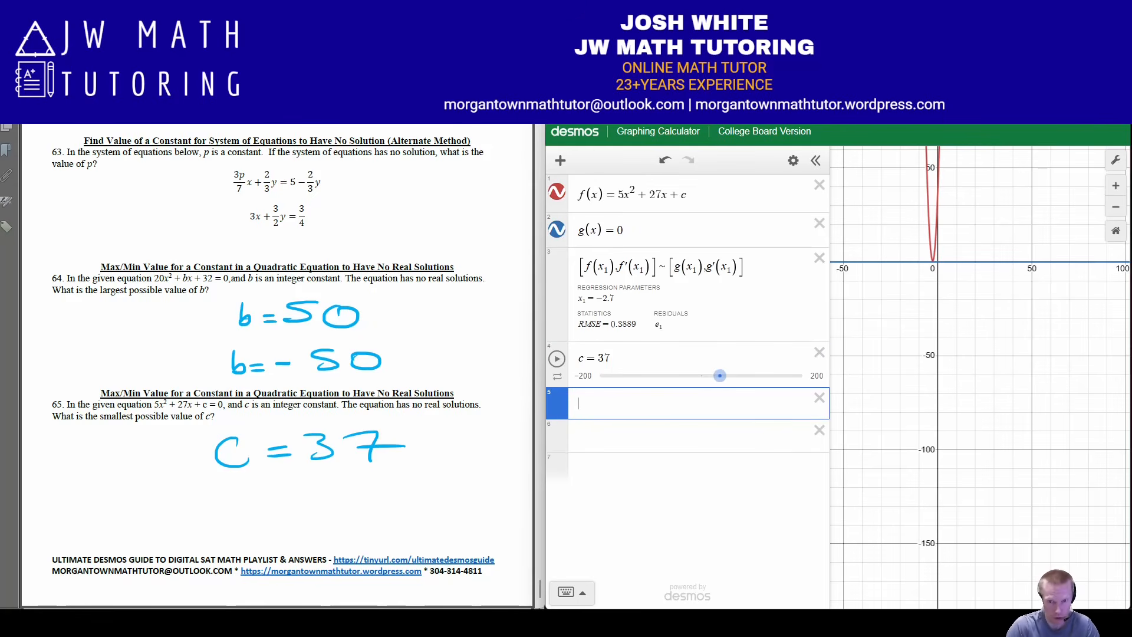
Raise c to 200 to examine the parabola's position above the x-axis, and bring it back down to 38
drag(721, 376, 802, 376)
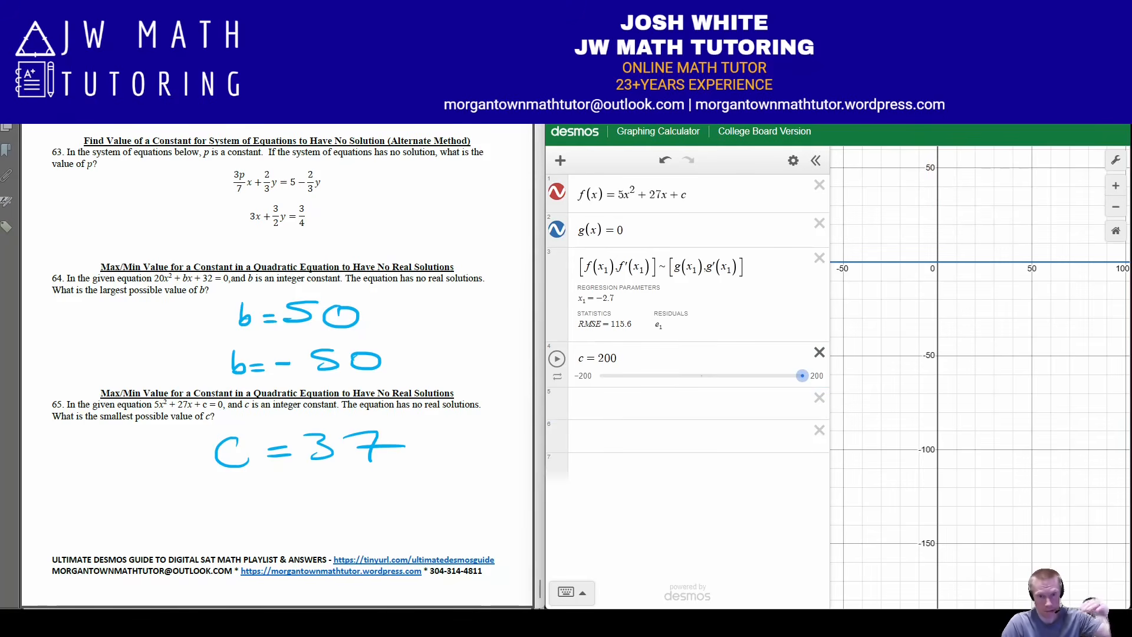
drag(991, 236, 982, 535)
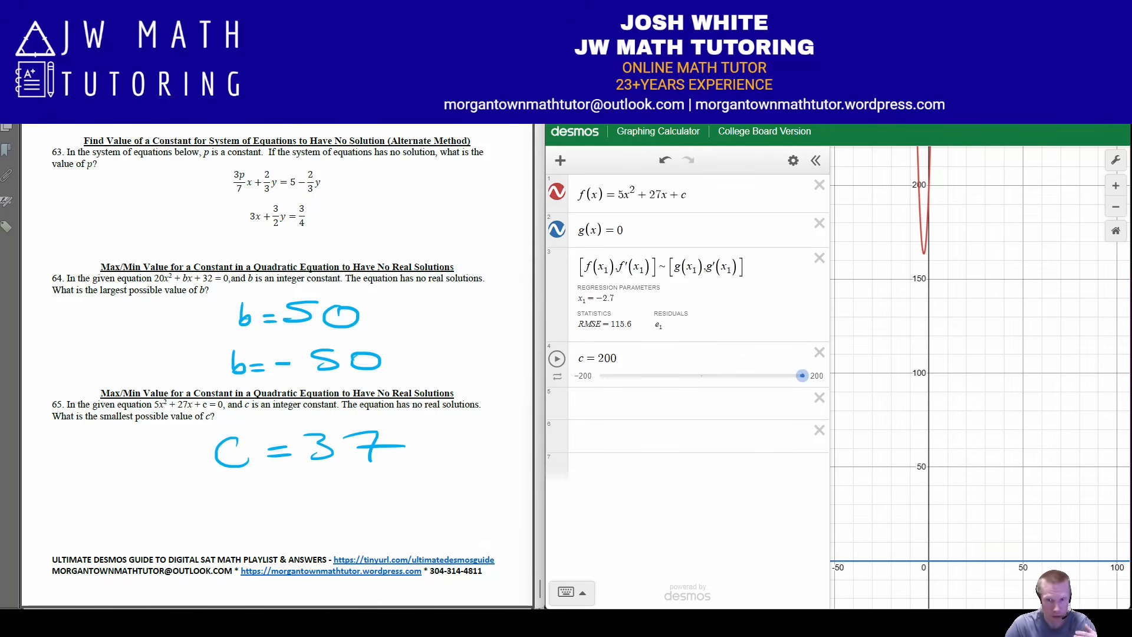
drag(802, 375, 721, 376)
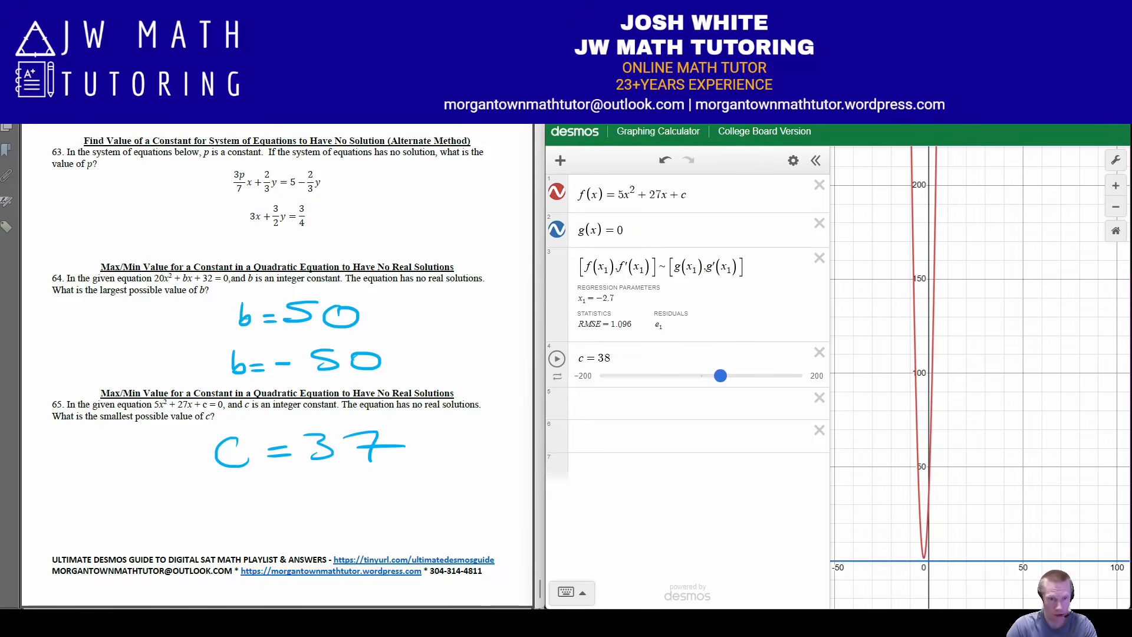
Change the leading coefficient of f(x) to −5 and lower c to −37 to examine the downward-opening parabola's vertex
click(618, 195)
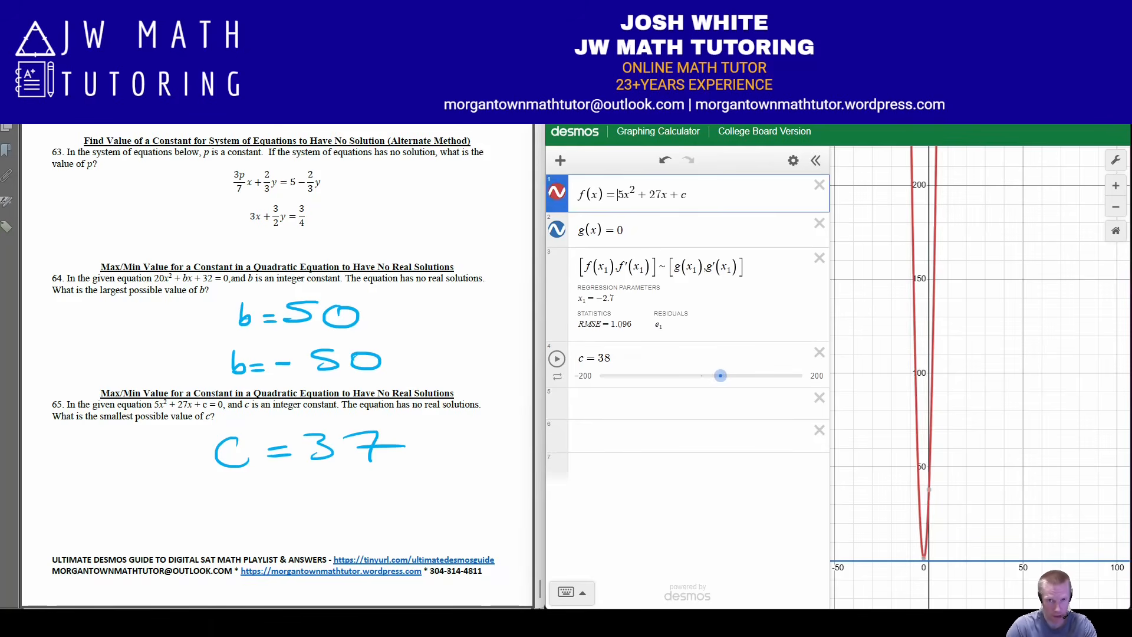
text(-)
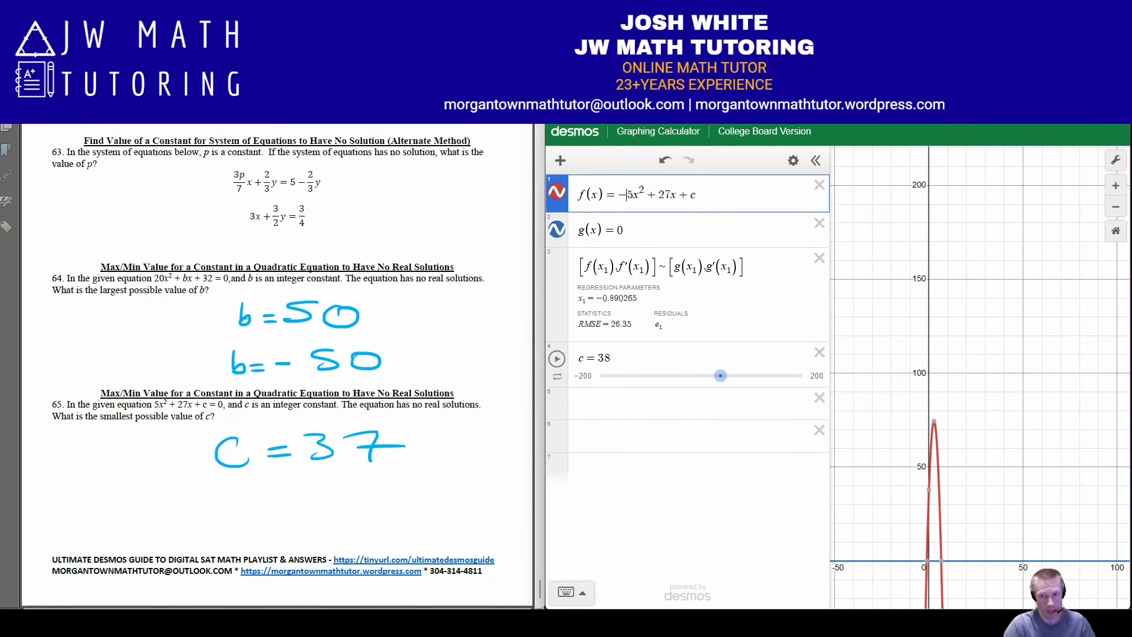
drag(720, 376, 682, 375)
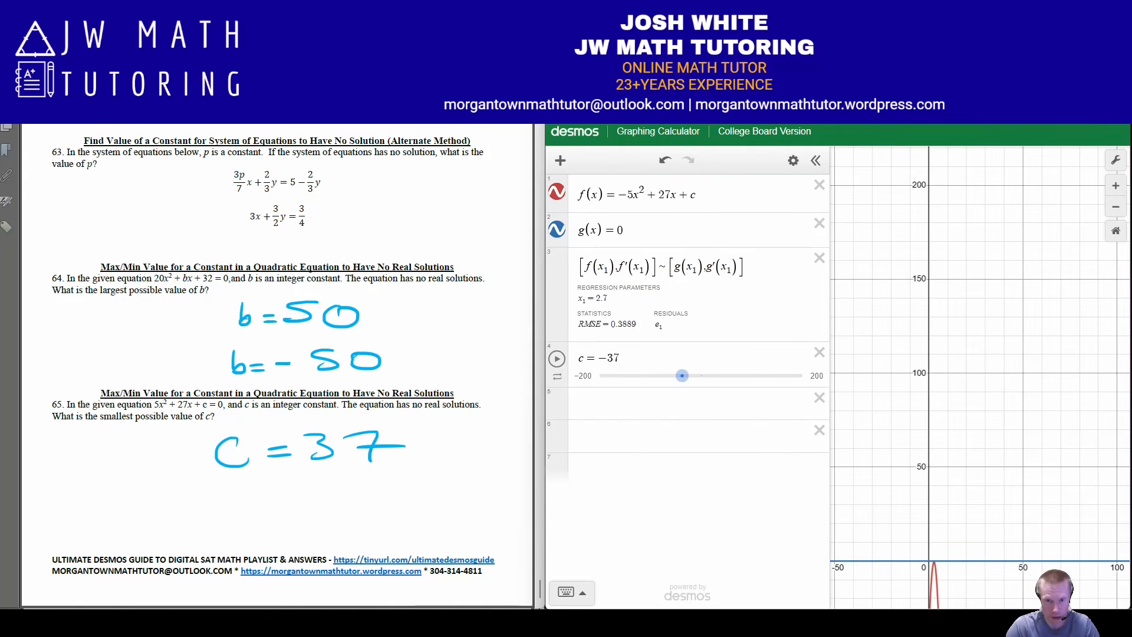
drag(1014, 507, 1003, 222)
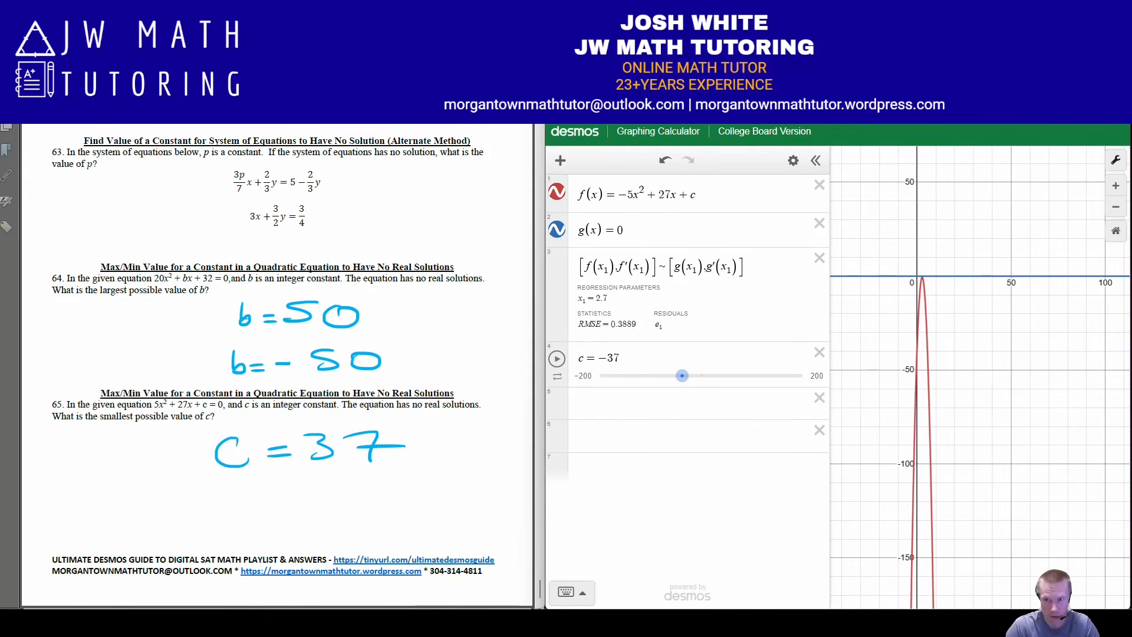
click(1116, 186)
click(1116, 186)
drag(896, 236, 1069, 524)
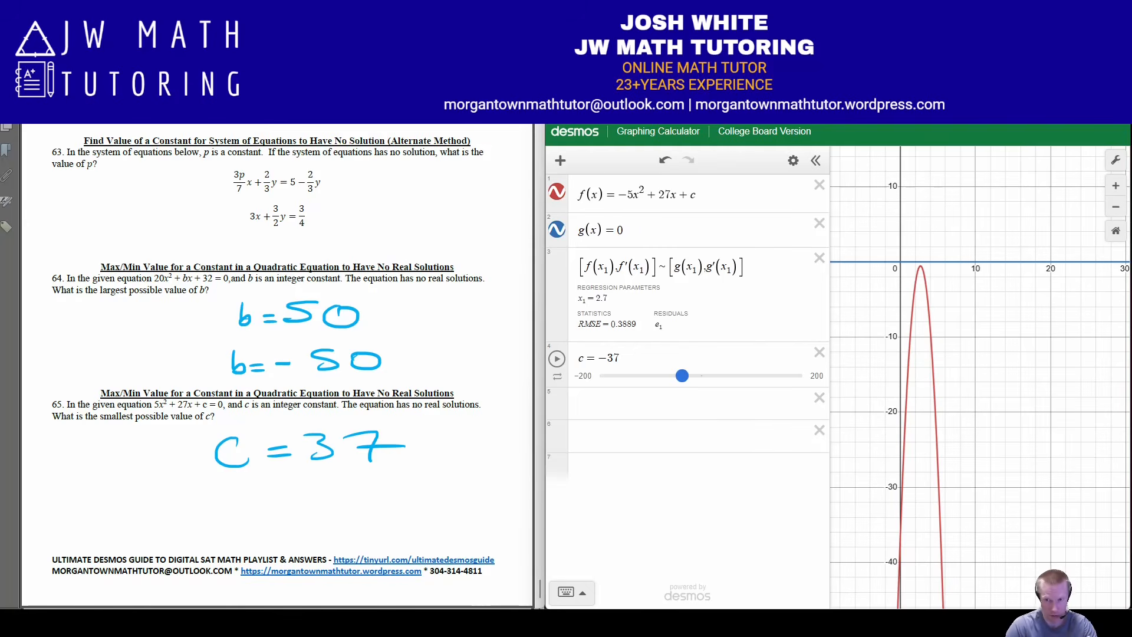
Lower c to −44 with its slider to examine the downward-opening parabola relative to the x-axis
mouse_move(683, 376)
mouse_down()
mouse_move(708, 376)
mouse_move(679, 376)
mouse_up()
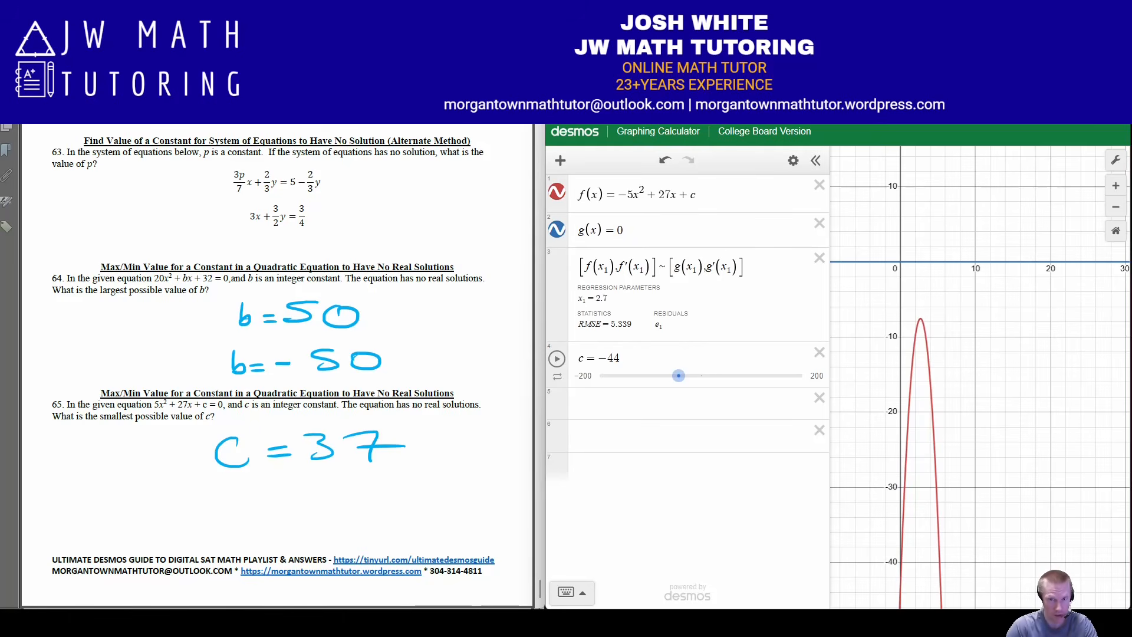
Rewrite f(x) as 20x² + bx + 32 to match the quadratic in problem 64
click(618, 194)
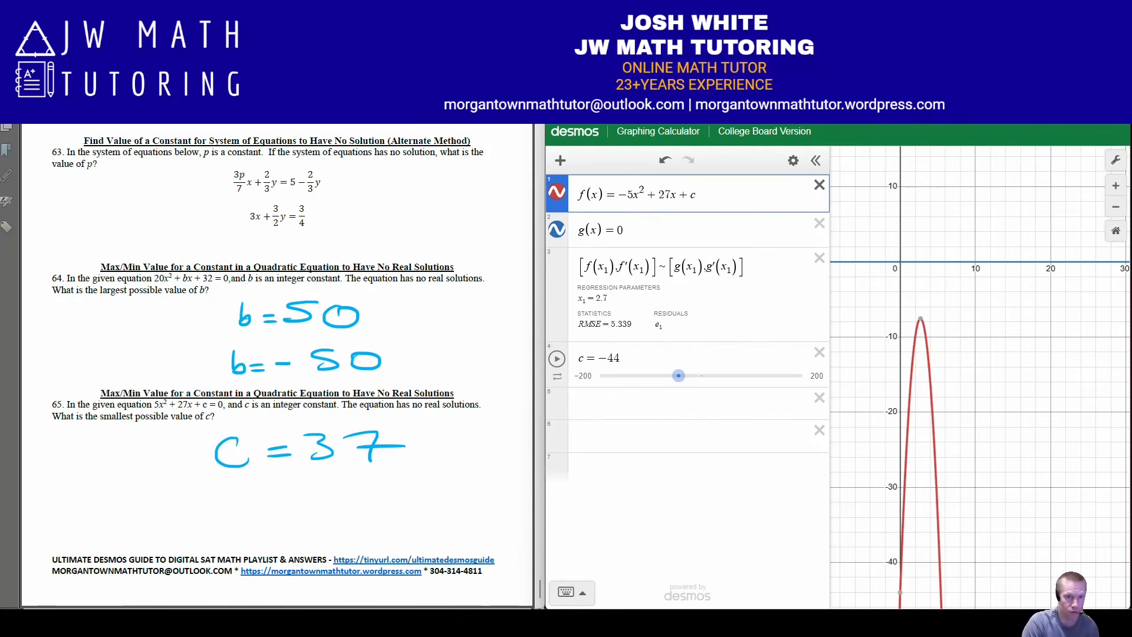
key(Delete)
key(Delete)
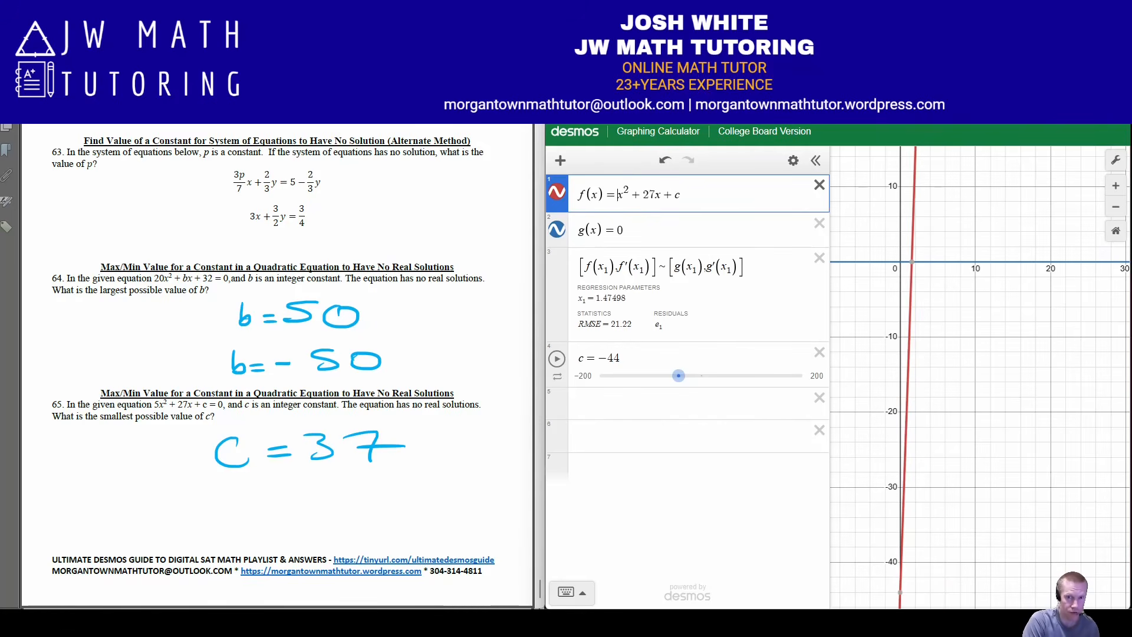
text(20)
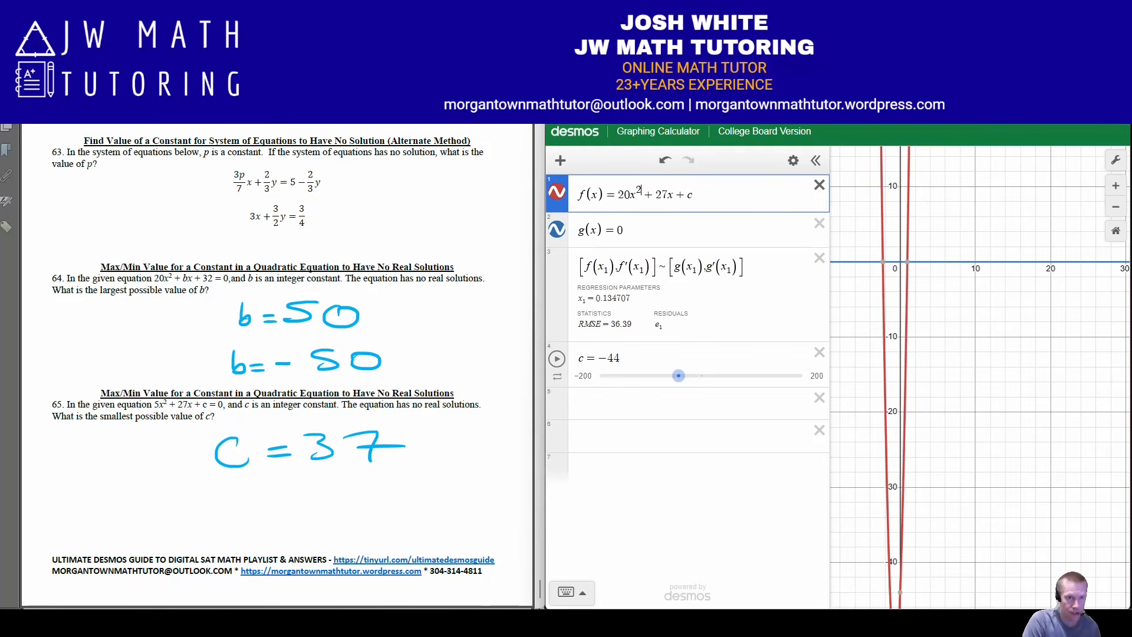
key(Delete)
key(Delete)
text(b)
key(Right)
key(Right)
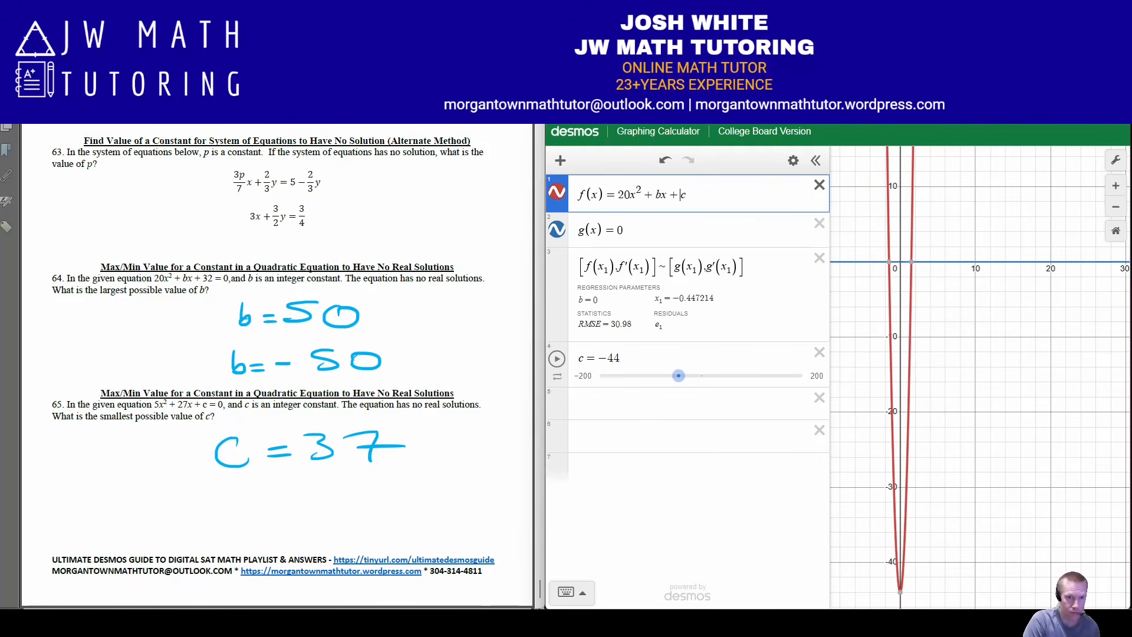
key(Delete)
text(32)
key(Down)
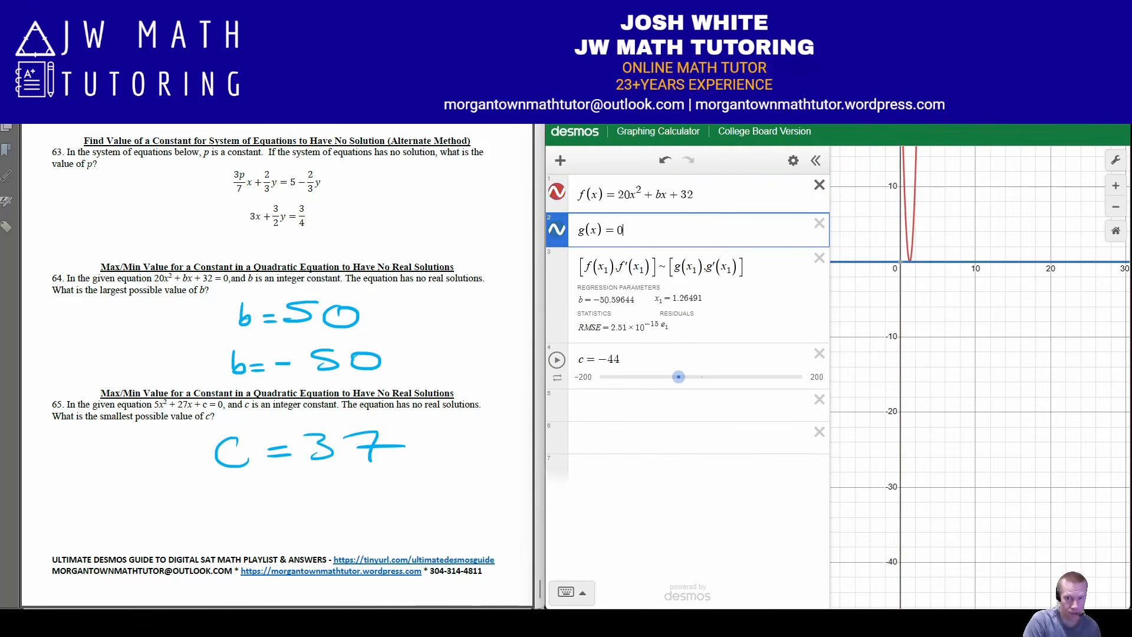
Replace the definition of c below the regression with b = −51
key(Down)
key(Down)
key(BackSpace)
key(BackSpace)
key(BackSpace)
key(BackSpace)
key(BackSpace)
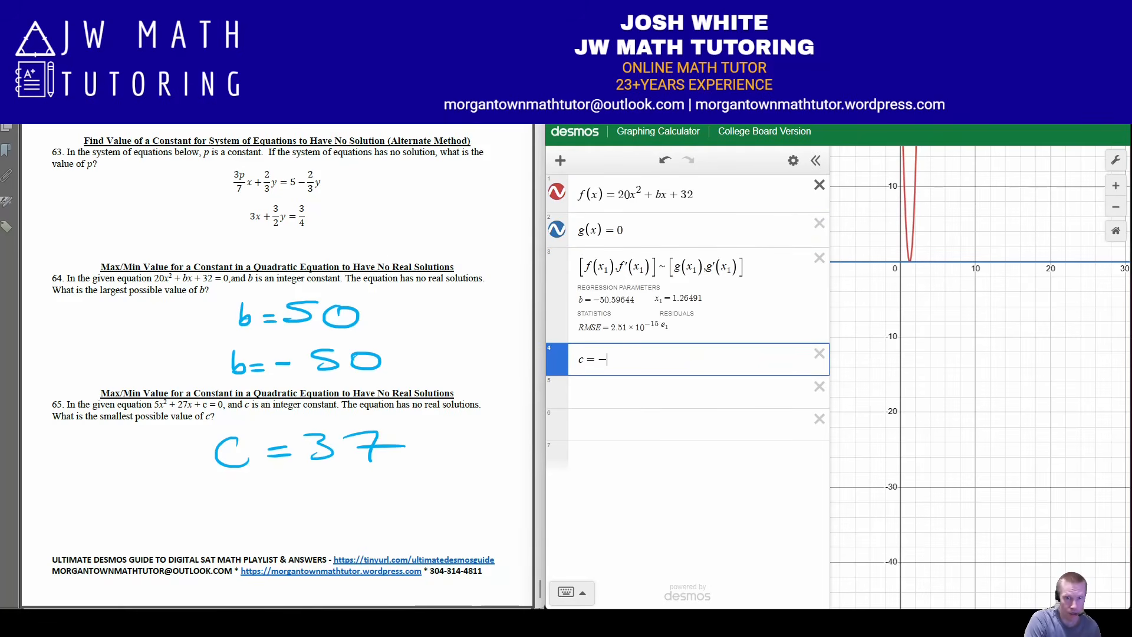
text(b)
text(=-51)
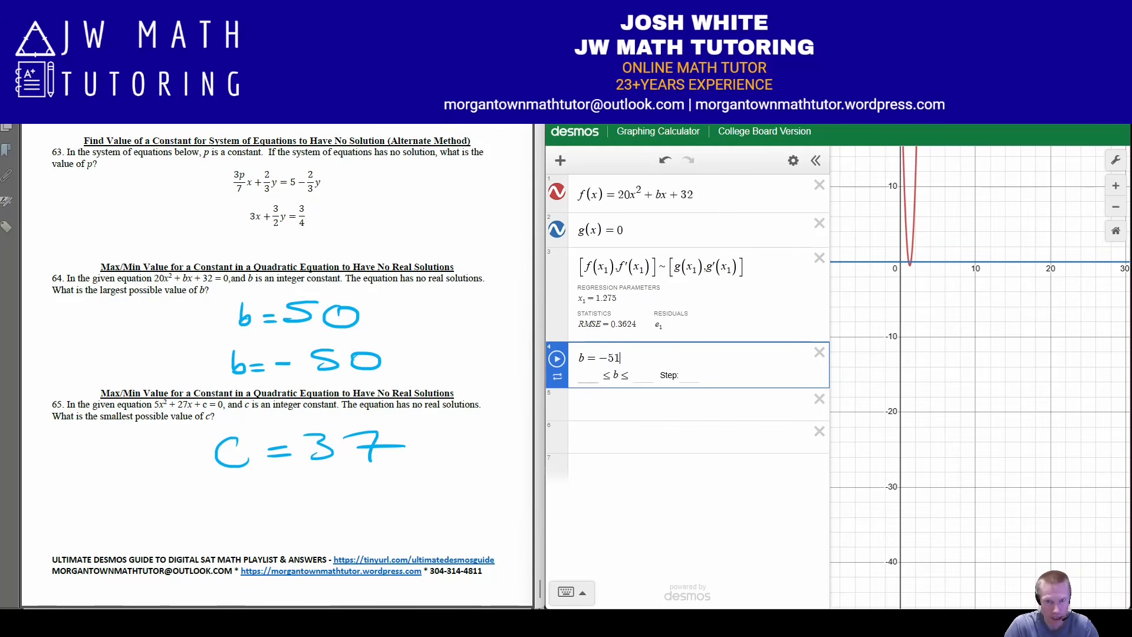
Set the limits of the b slider to −51 and 60, leaving the step size blank
key(Tab)
text(-)
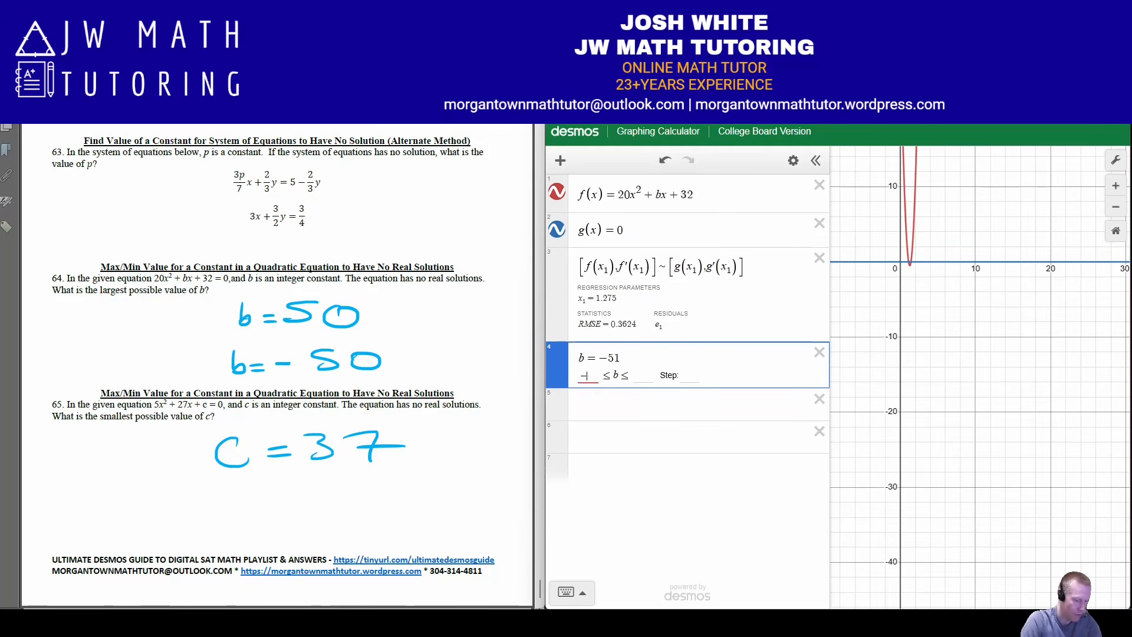
text(51)
key(Tab)
text(60)
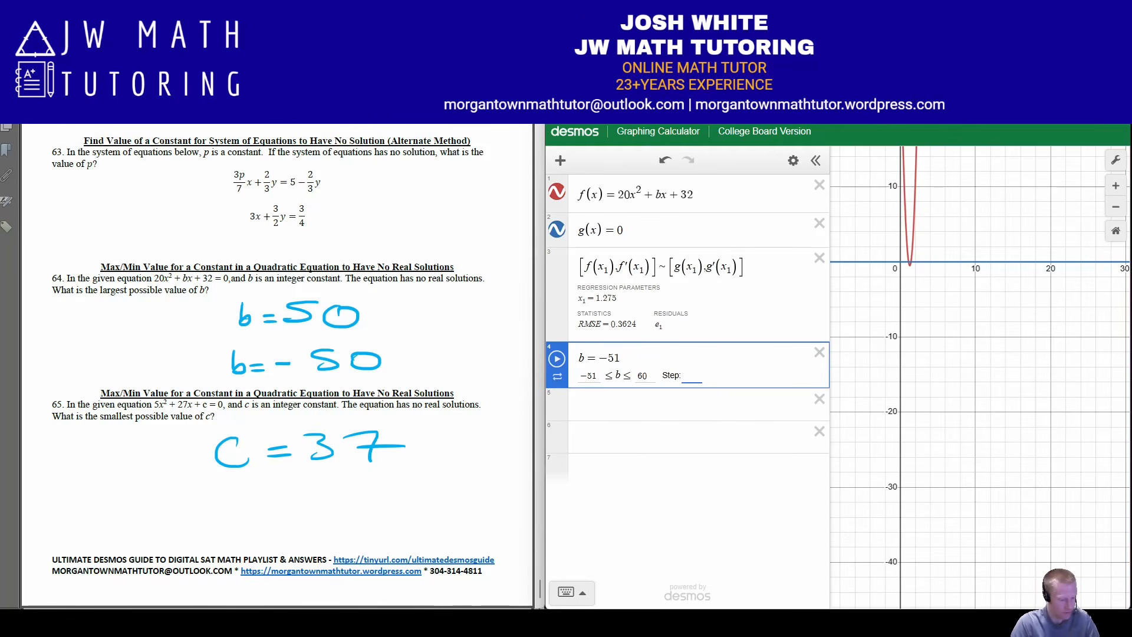
key(Return)
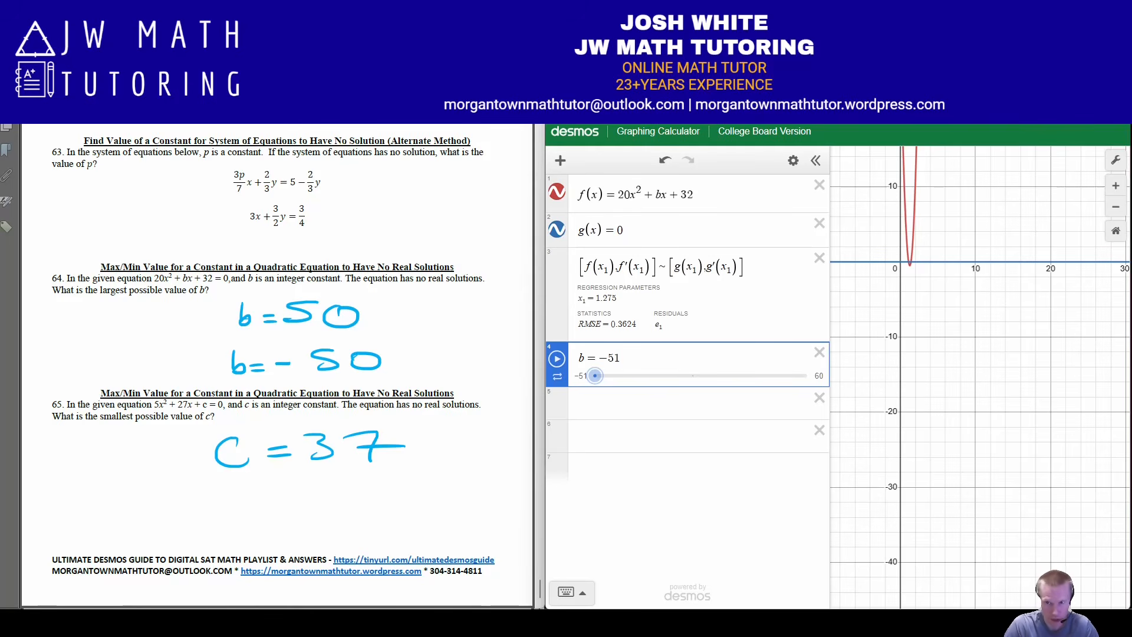
Raise b to −17 and on to 51 with its slider to examine the parabola's position relative to the x-axis
click(1115, 186)
drag(944, 236, 1047, 411)
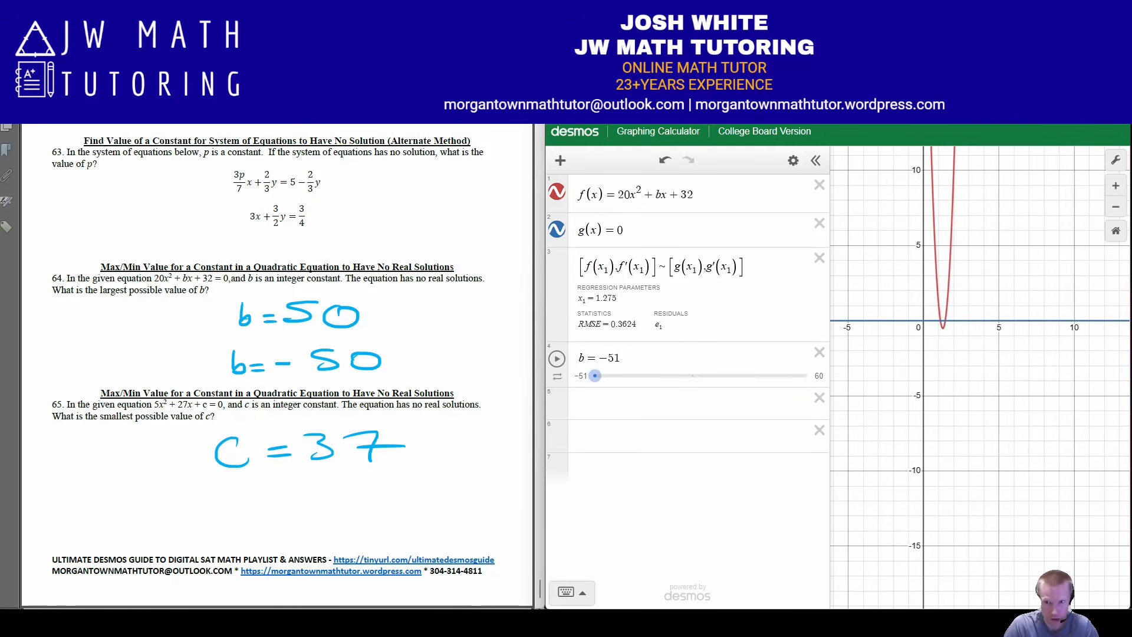
drag(595, 376, 659, 376)
scroll(981, 378, down, 10)
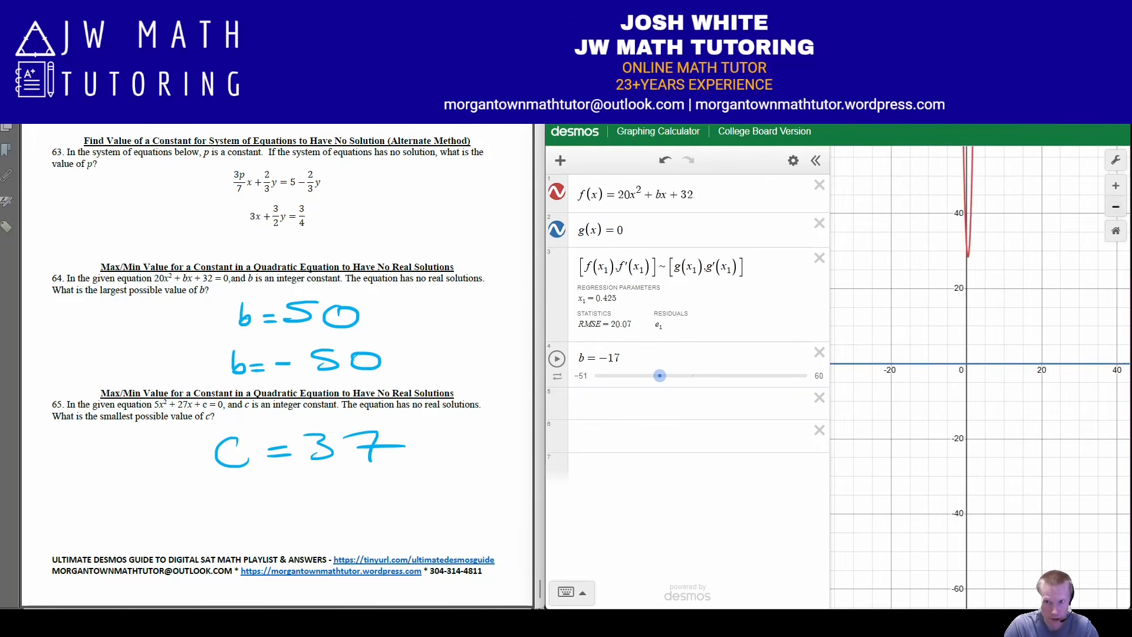
click(1116, 186)
drag(660, 375, 790, 376)
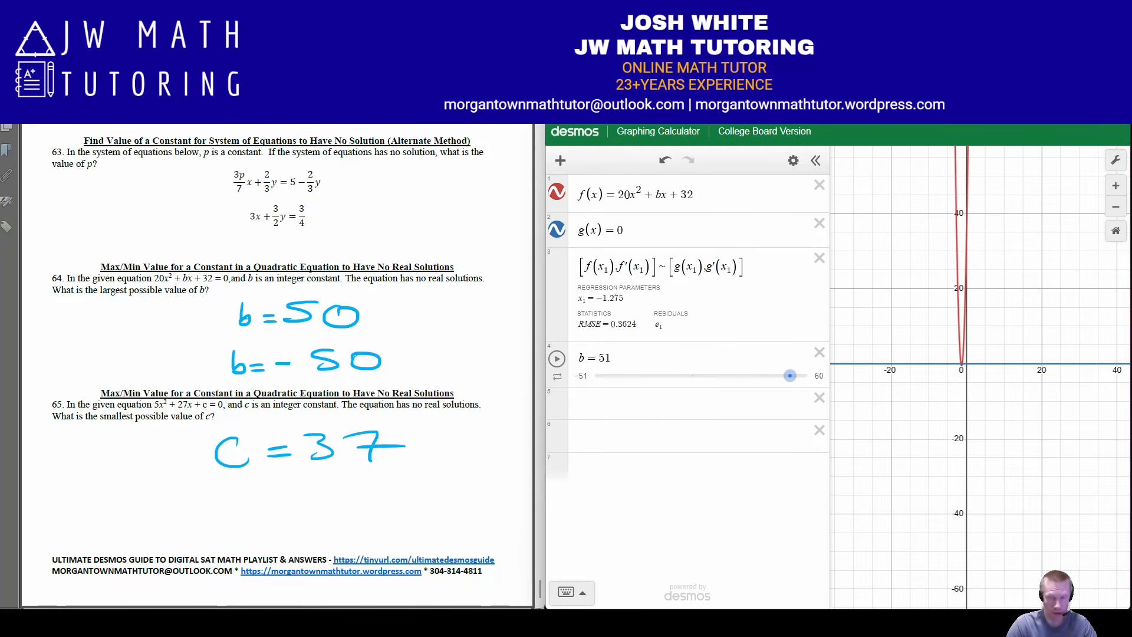